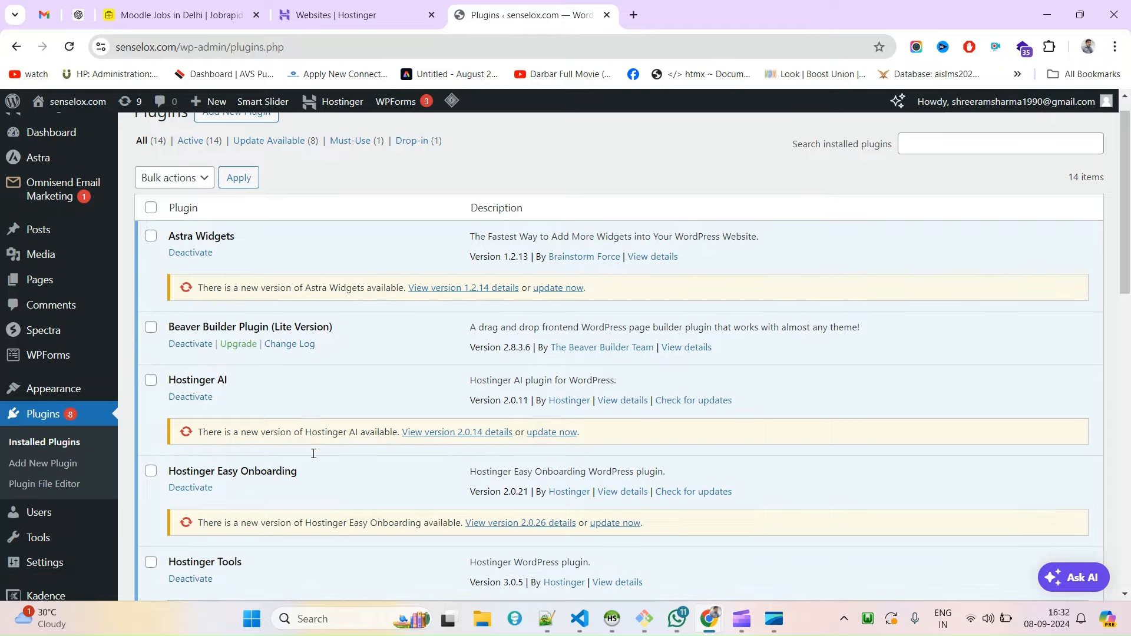
- Open the page for adding a new plugin from the installed plugins list
scroll(313, 453, "up", 20)
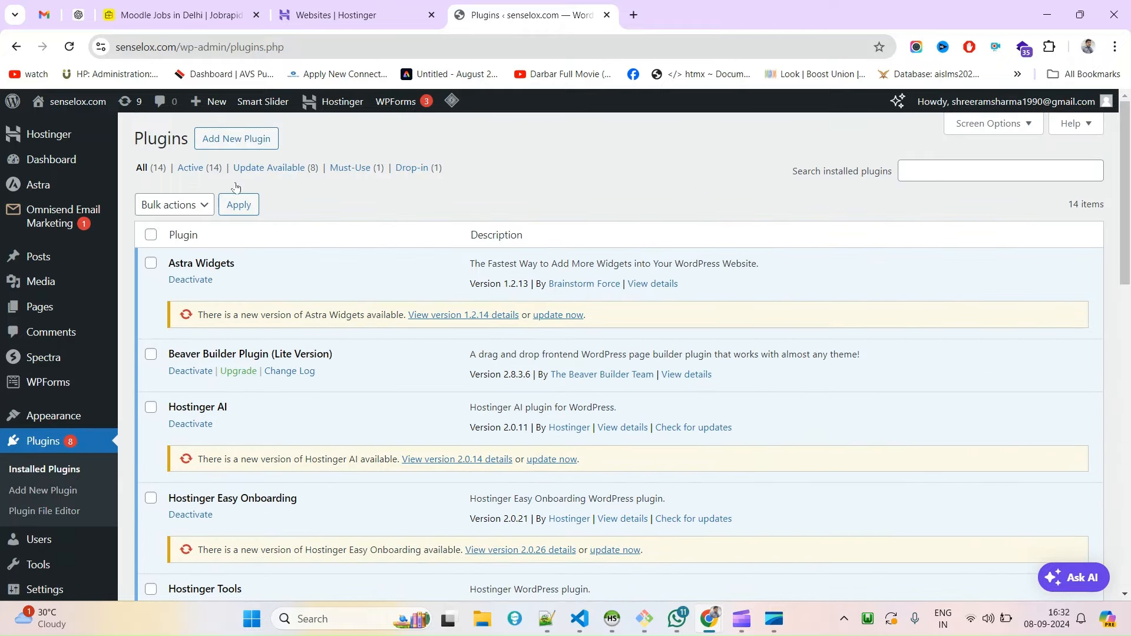
double_click(157, 139)
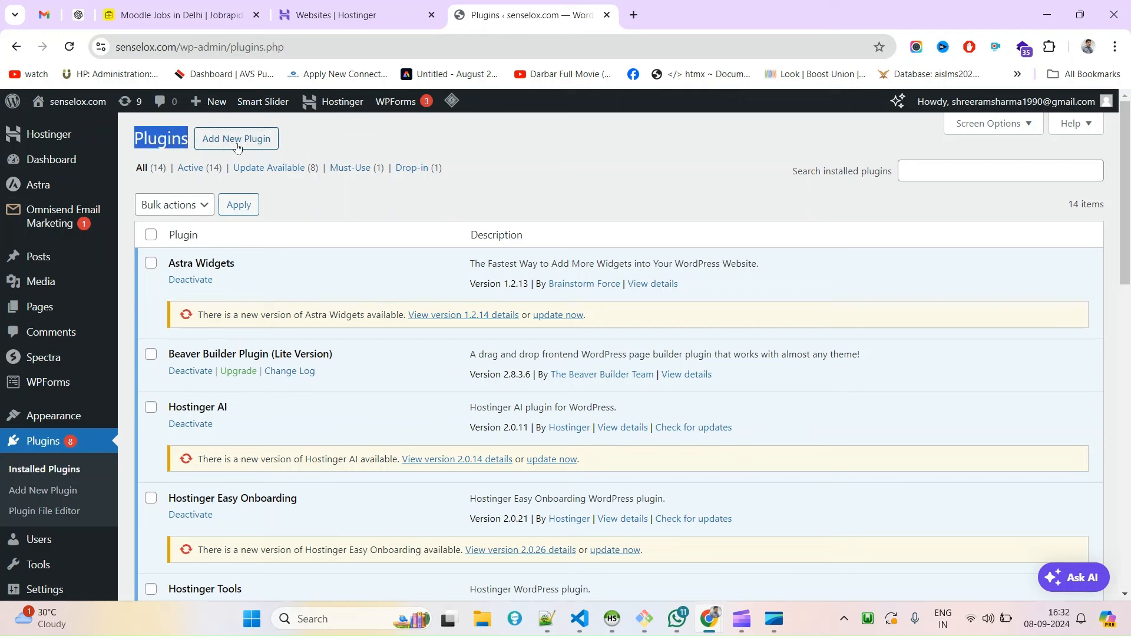
left_click(331, 141)
triple_click(264, 142)
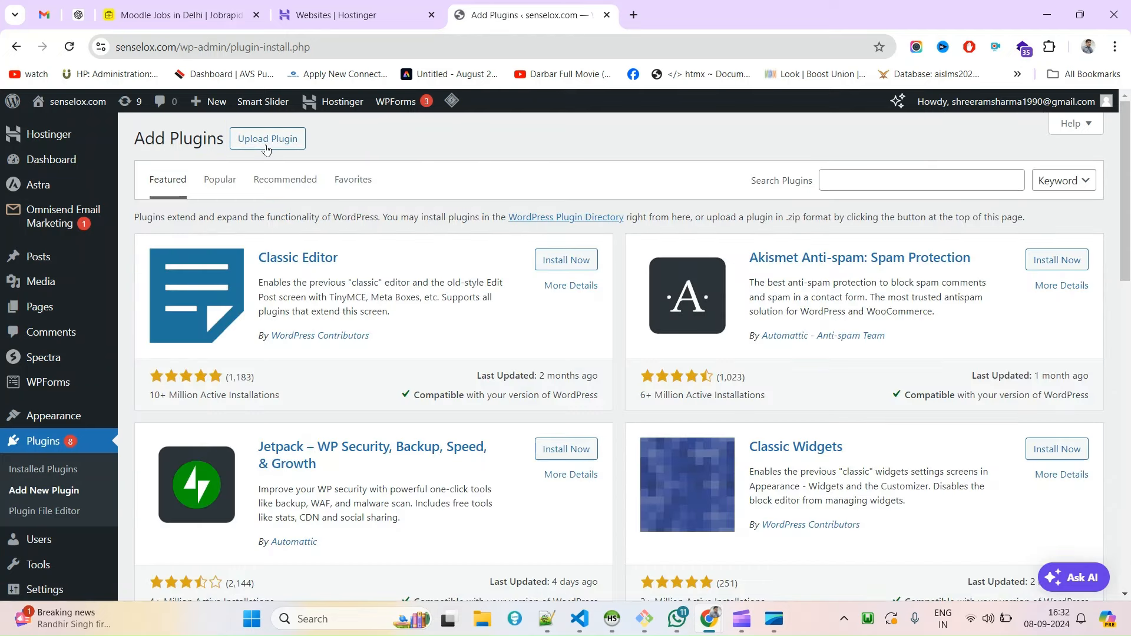
- Search the plugin directory for "slider"
left_click(852, 187)
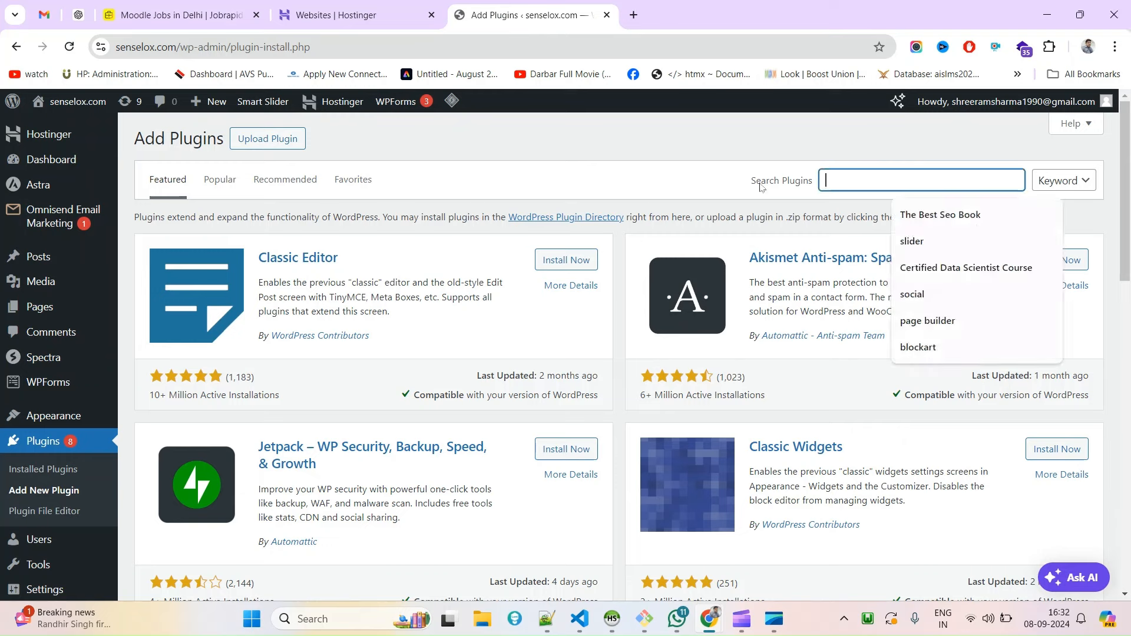
left_click_drag(748, 187, 820, 182)
left_click(870, 180)
left_click(870, 179)
type("slider")
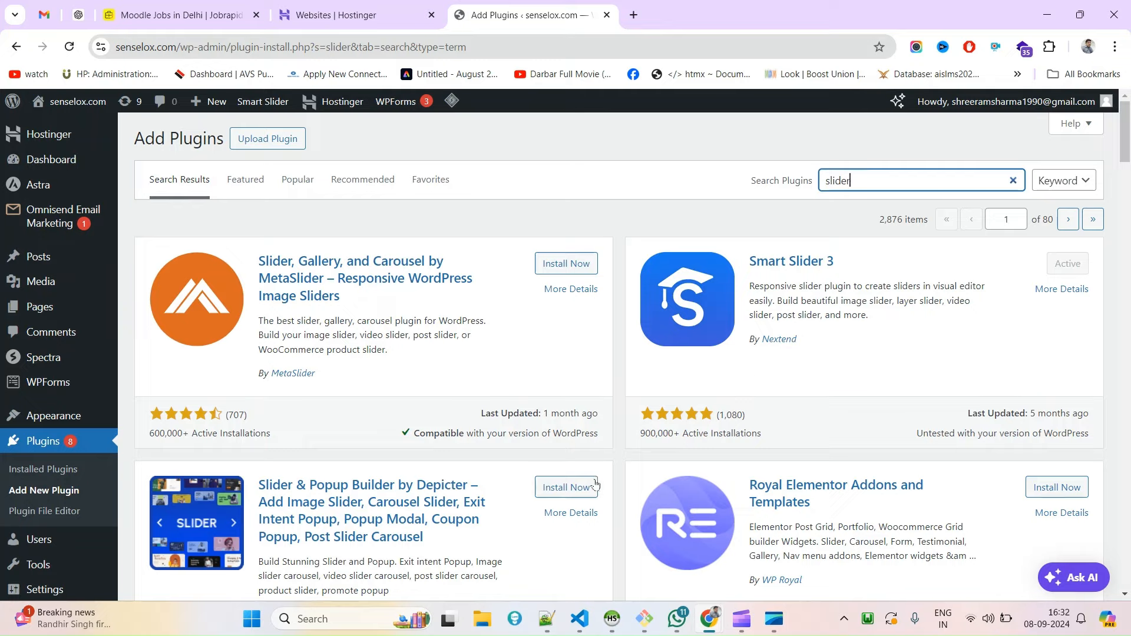
- Examine the slider plugin results, comparing ratings and active installations, and check the Smart Slider 3 entry
scroll(606, 411, "down", 5)
scroll(606, 410, "down", 5)
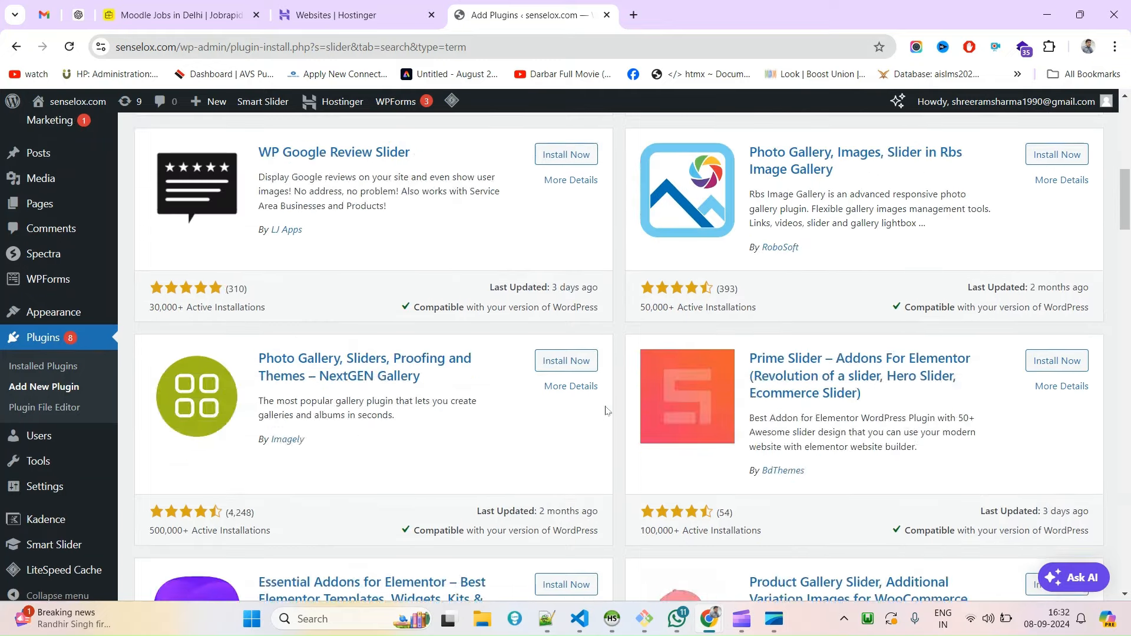
scroll(691, 421, "up", 10)
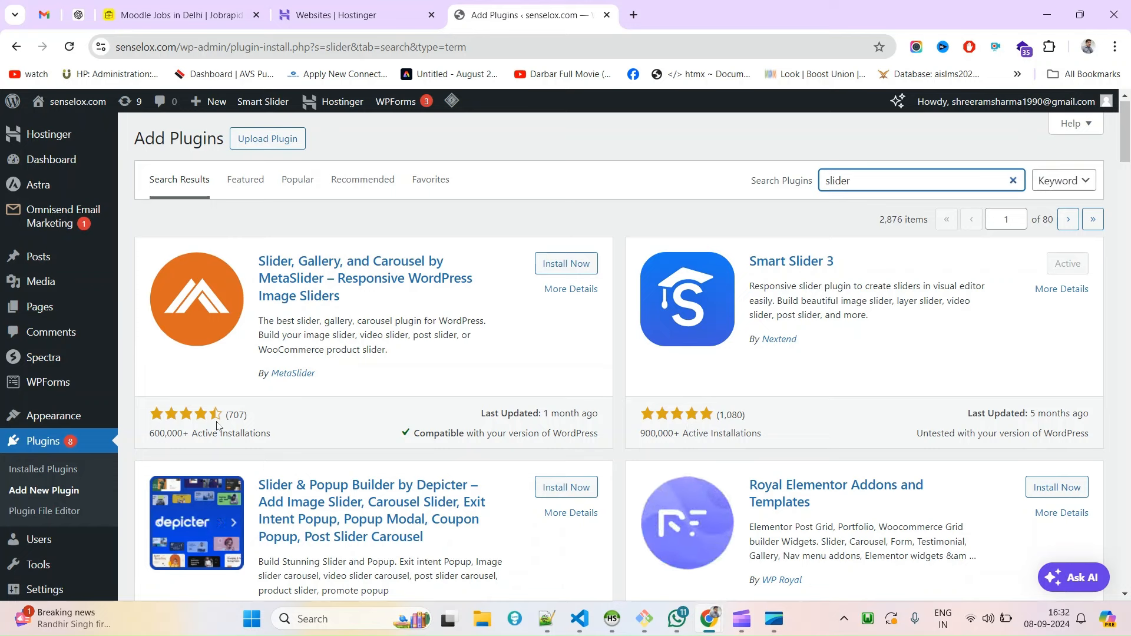
double_click(731, 415)
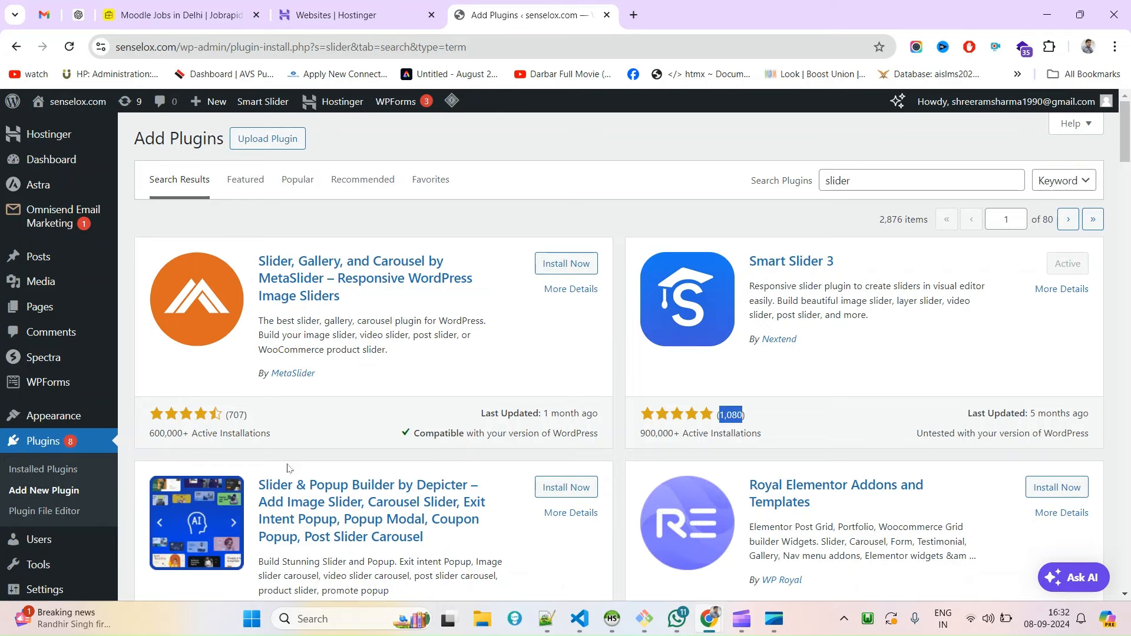
scroll(236, 537, "down", 4)
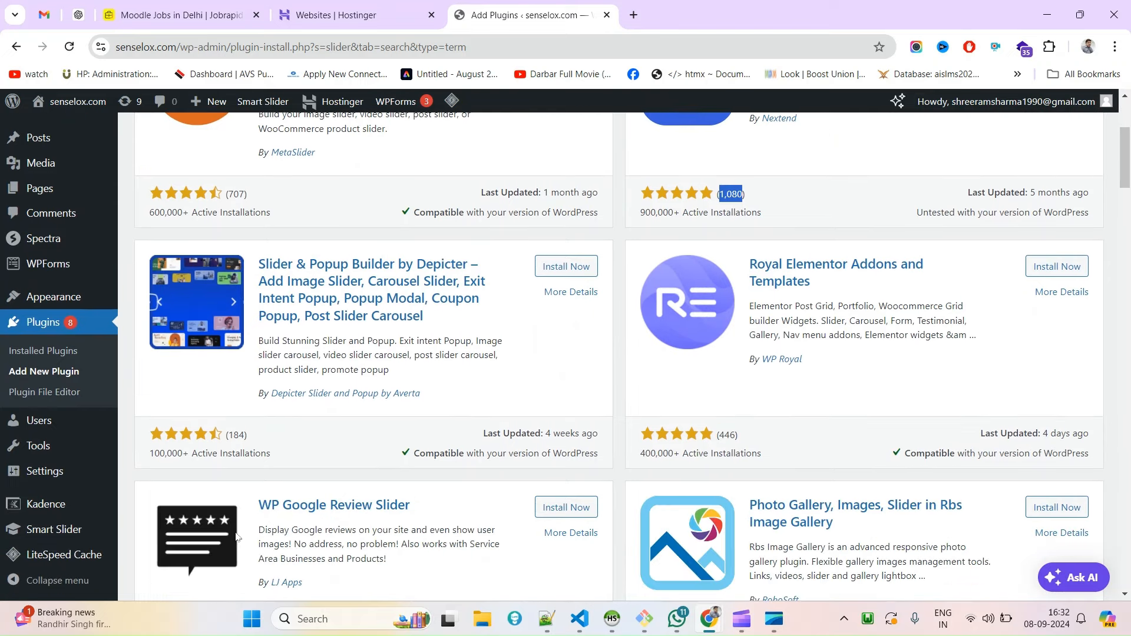
scroll(383, 460, "down", 3)
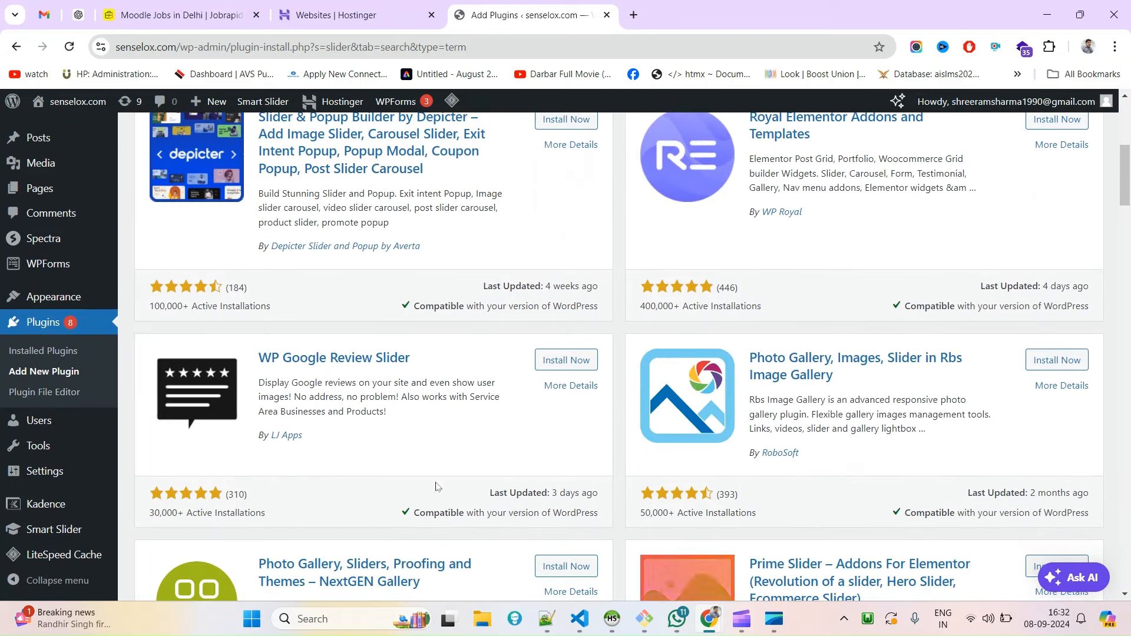
scroll(436, 486, "up", 7)
left_click_drag(881, 264, 747, 263)
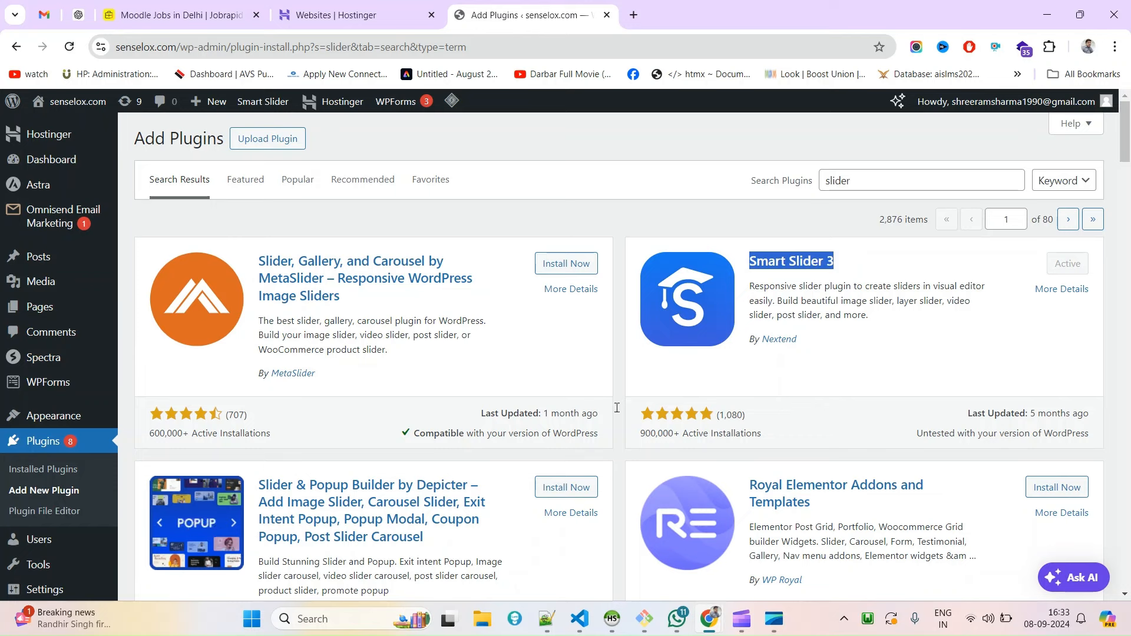
left_click(863, 265)
key("Tab")
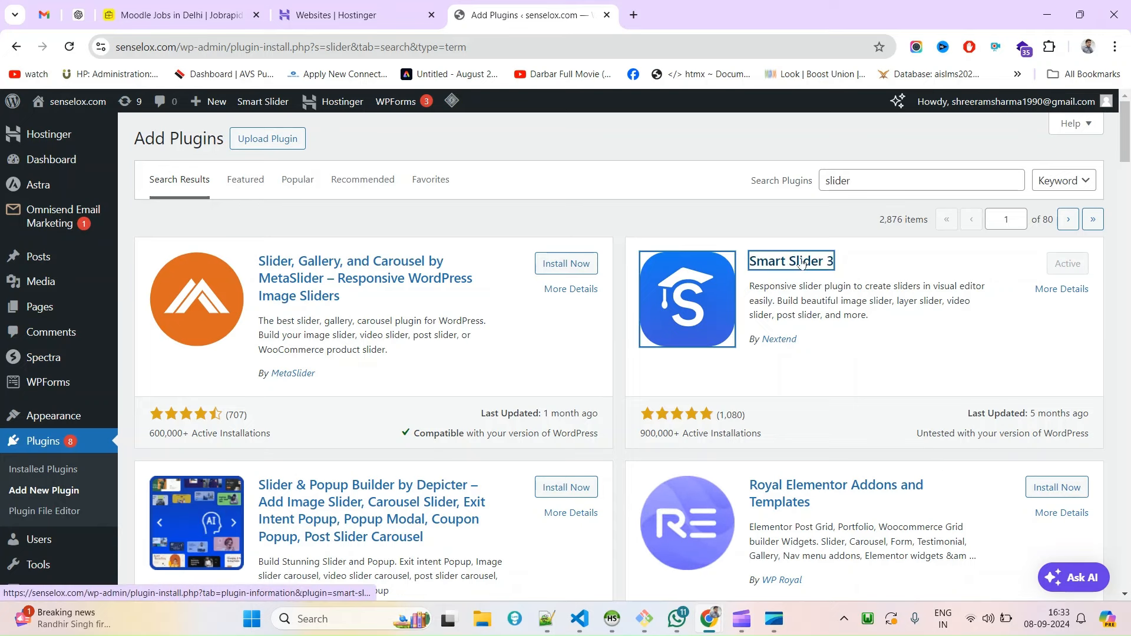
scroll(588, 354, "down", 1)
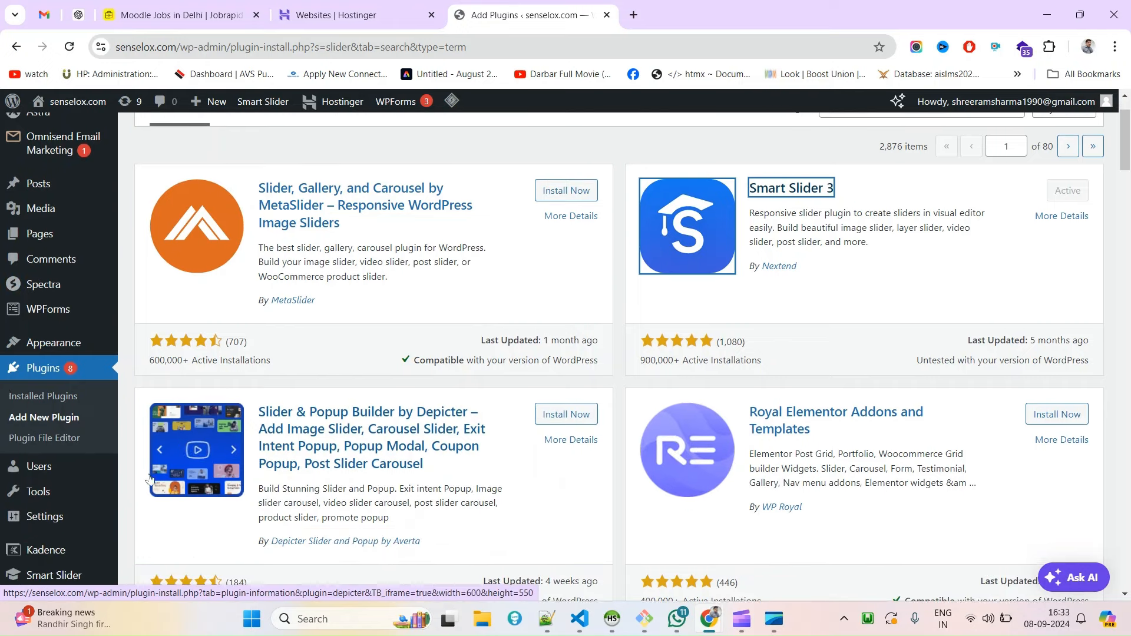
- Open the installed plugins list in a separate tab and find "smart" on the page to locate Smart Slider 3
middle_click(43, 398)
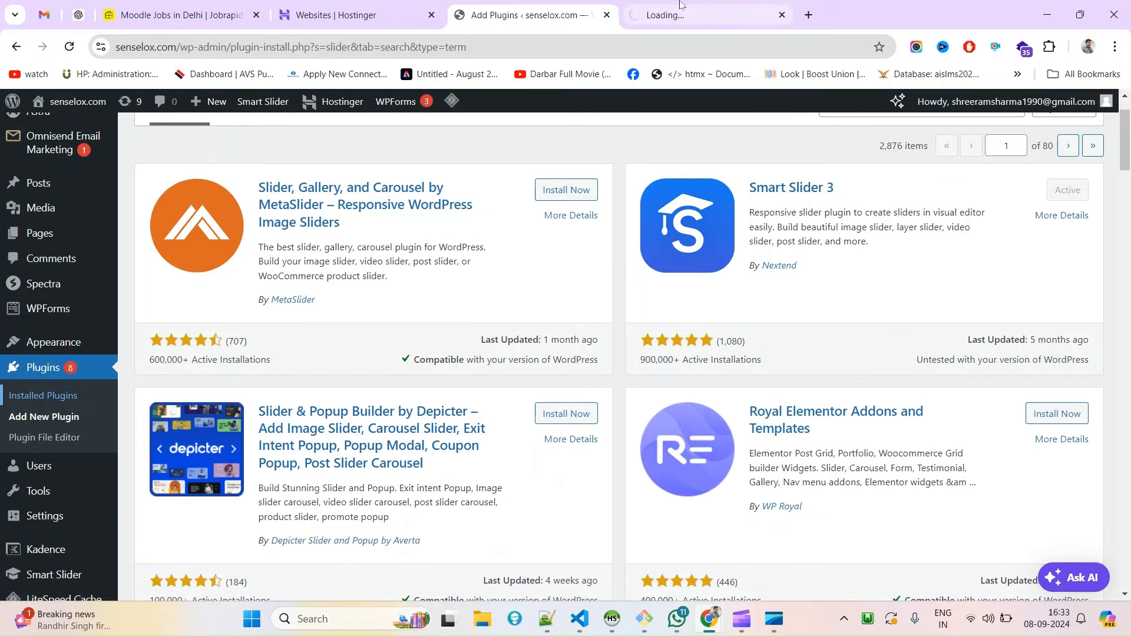
left_click(642, 17)
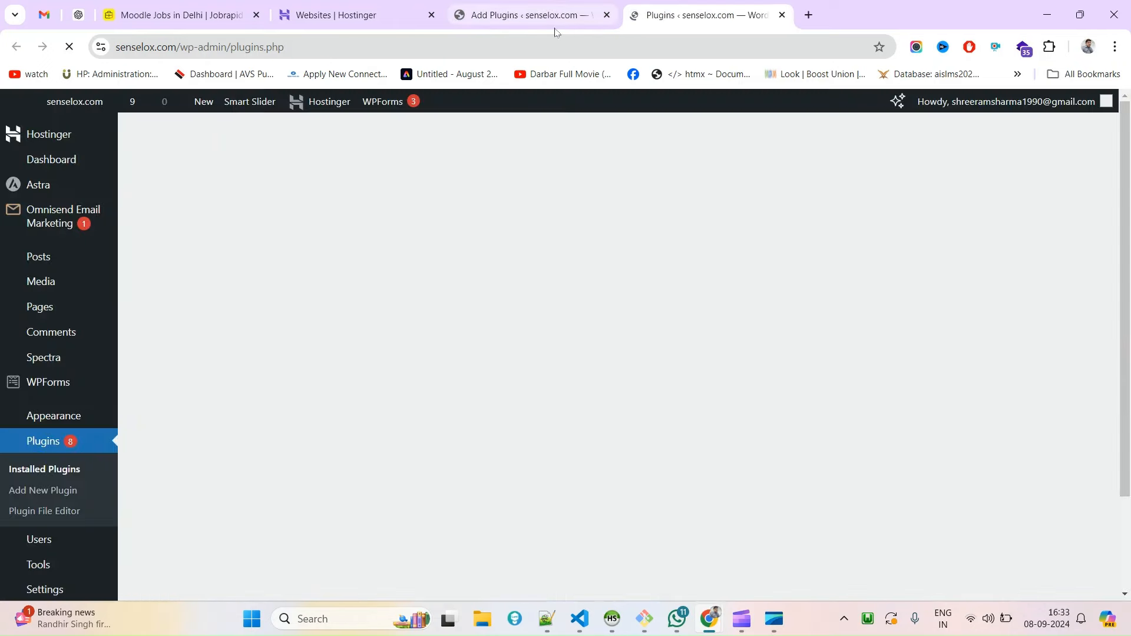
scroll(343, 455, "down", 5)
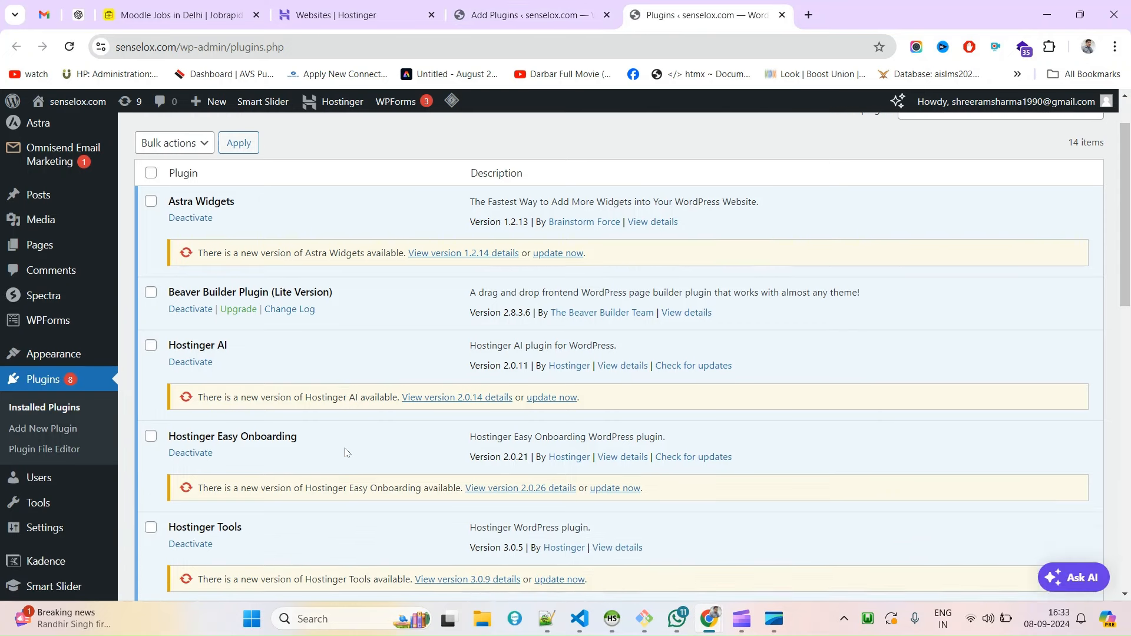
key("ctrl+f")
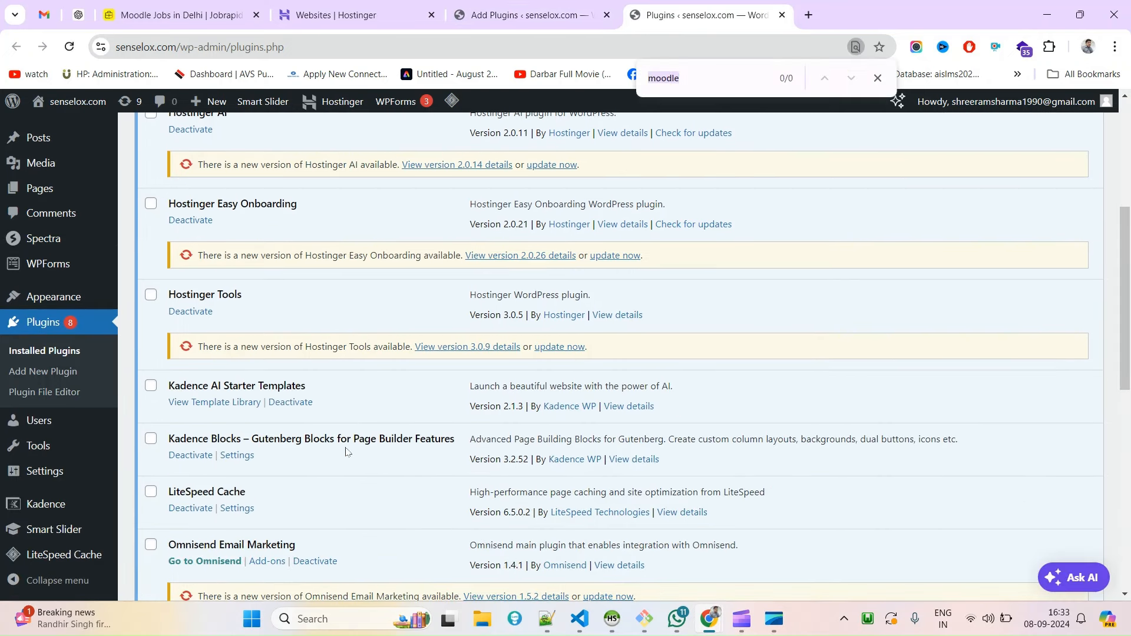
type("smart")
key("Return")
key("Return")
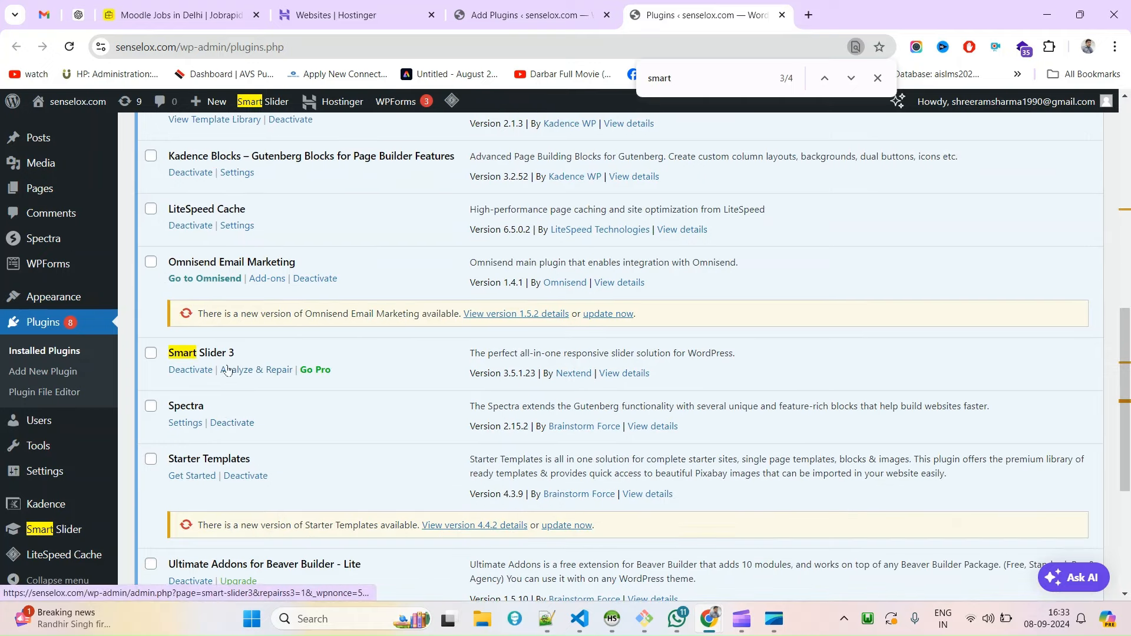
- Return to the plugin search results and review the Smart Slider 3 entry at the start of the results
left_click(524, 15)
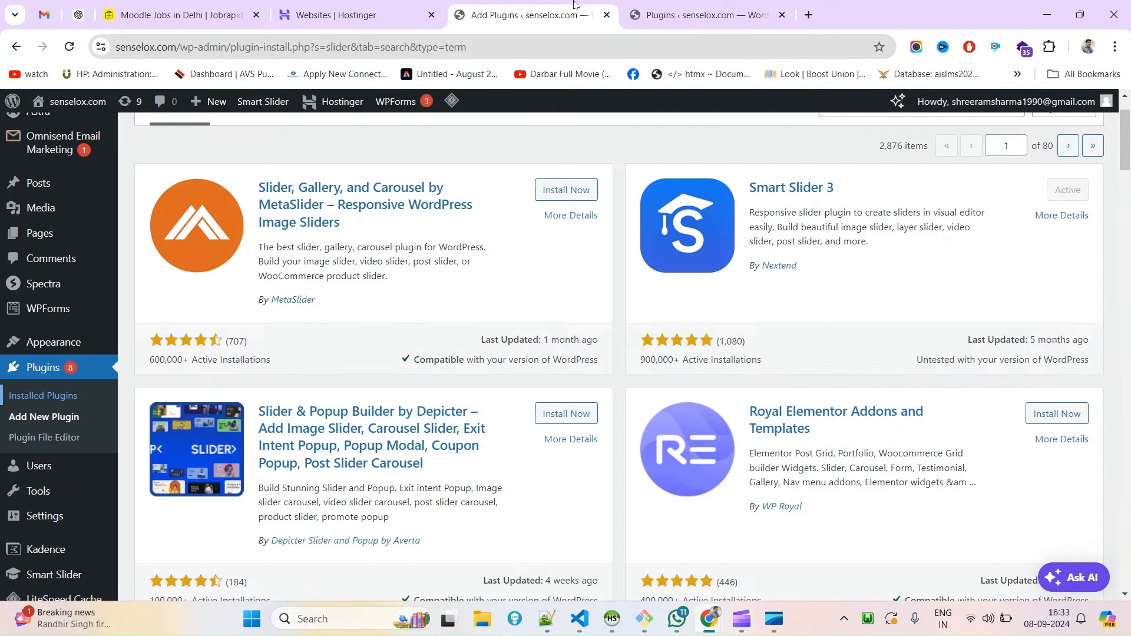
scroll(899, 399, "up", 1)
scroll(899, 399, "up", 1)
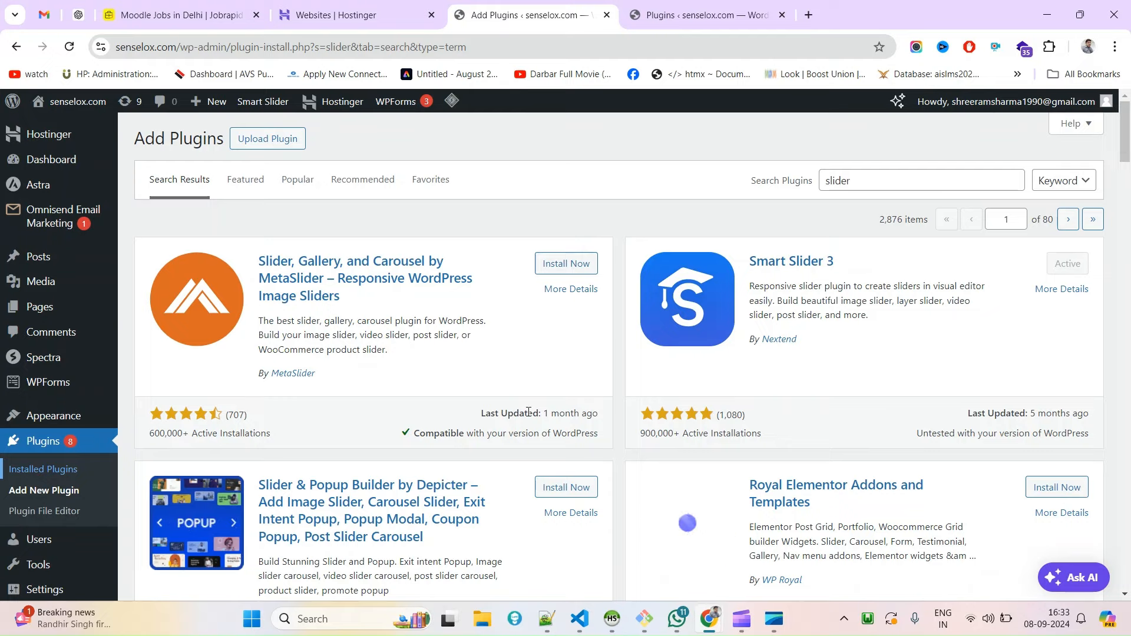
- Go back to the installed plugins tab and open the Smart Slider dashboard
left_click(674, 5)
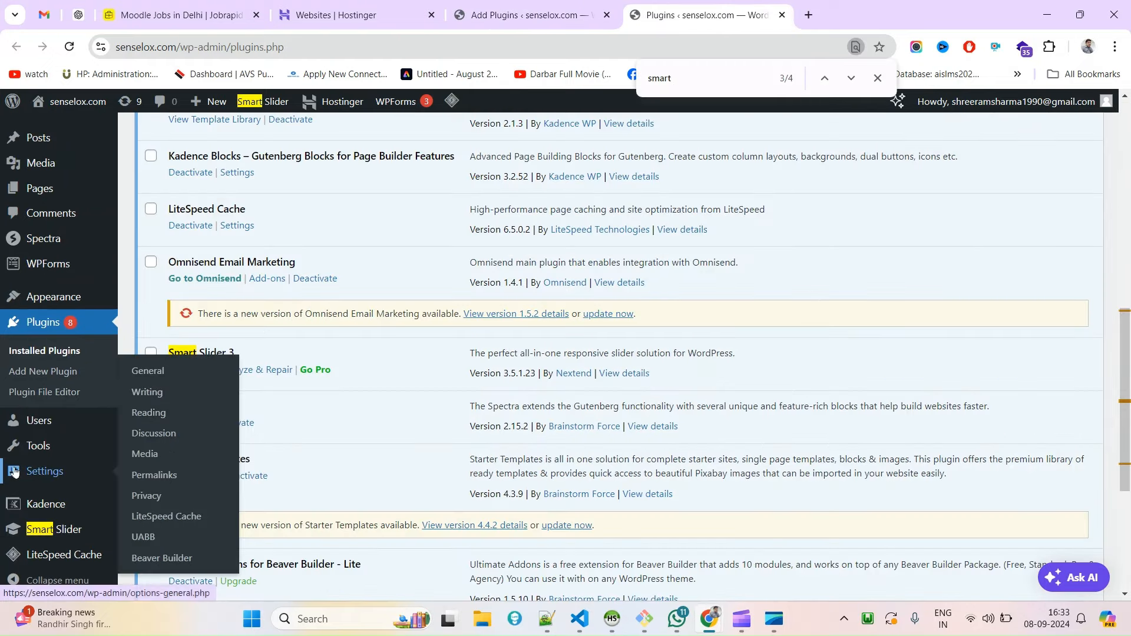
mouse_move(81, 535)
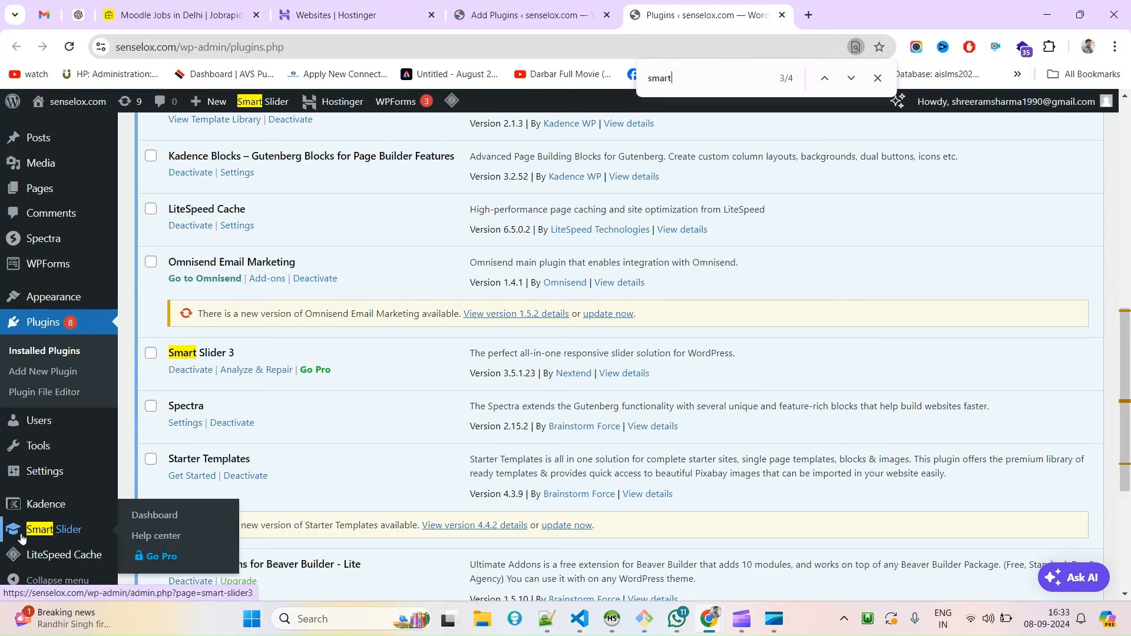
left_click(53, 537)
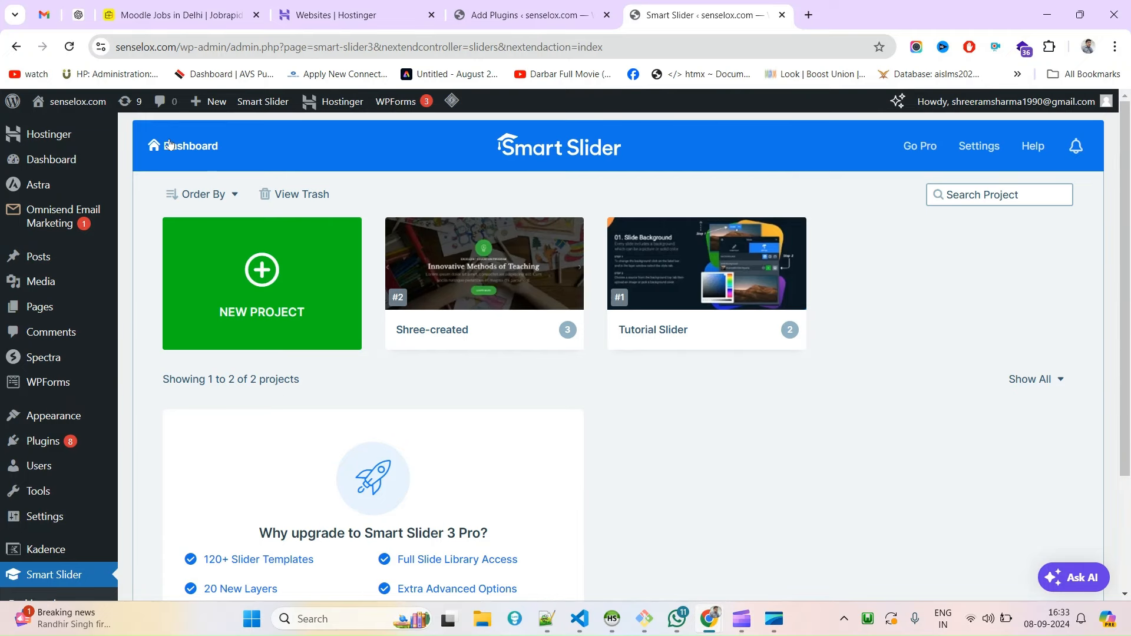
left_click(157, 151)
scroll(417, 442, "down", 3)
scroll(416, 430, "up", 3)
left_click_drag(217, 147, 164, 148)
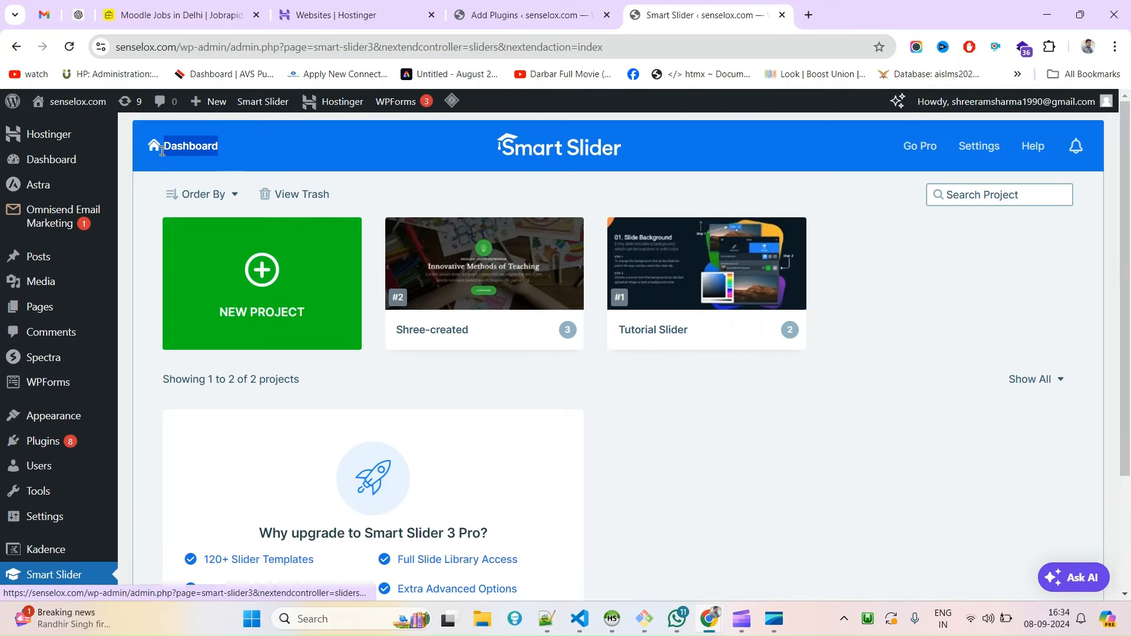
left_click(182, 151)
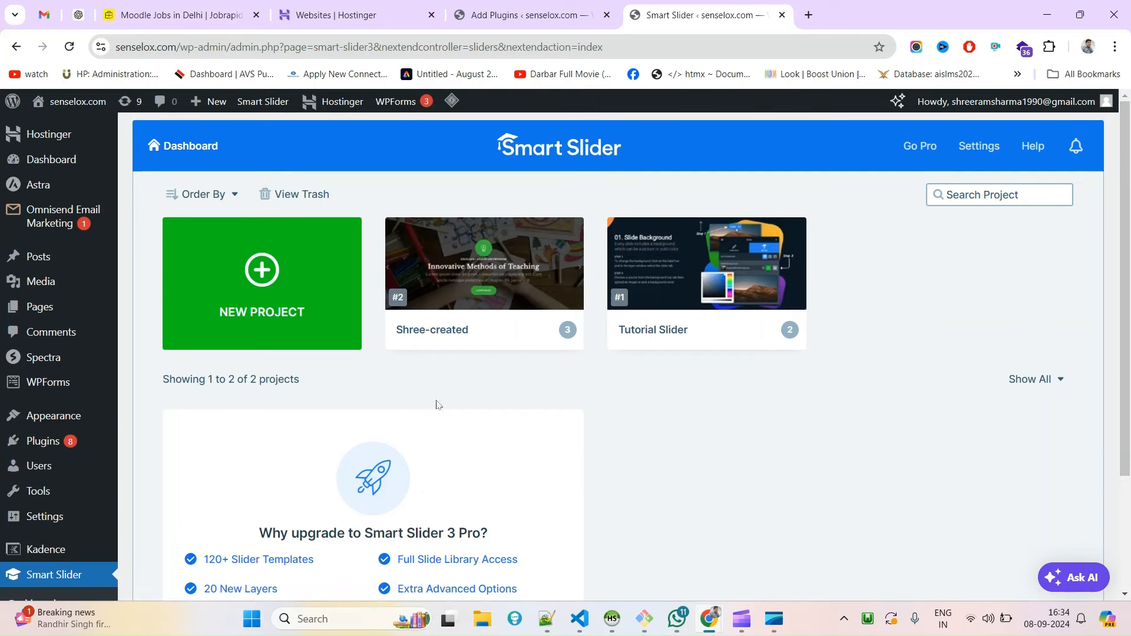
- Start a new Smart Slider project from a template, opening the template library
left_click(271, 279)
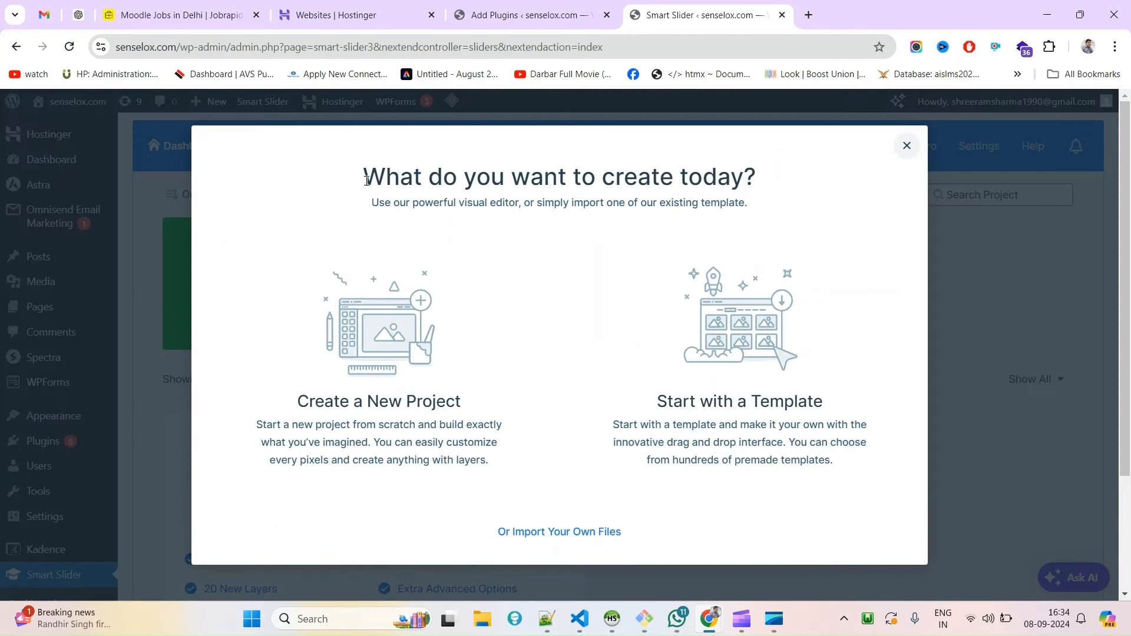
left_click_drag(366, 181, 758, 177)
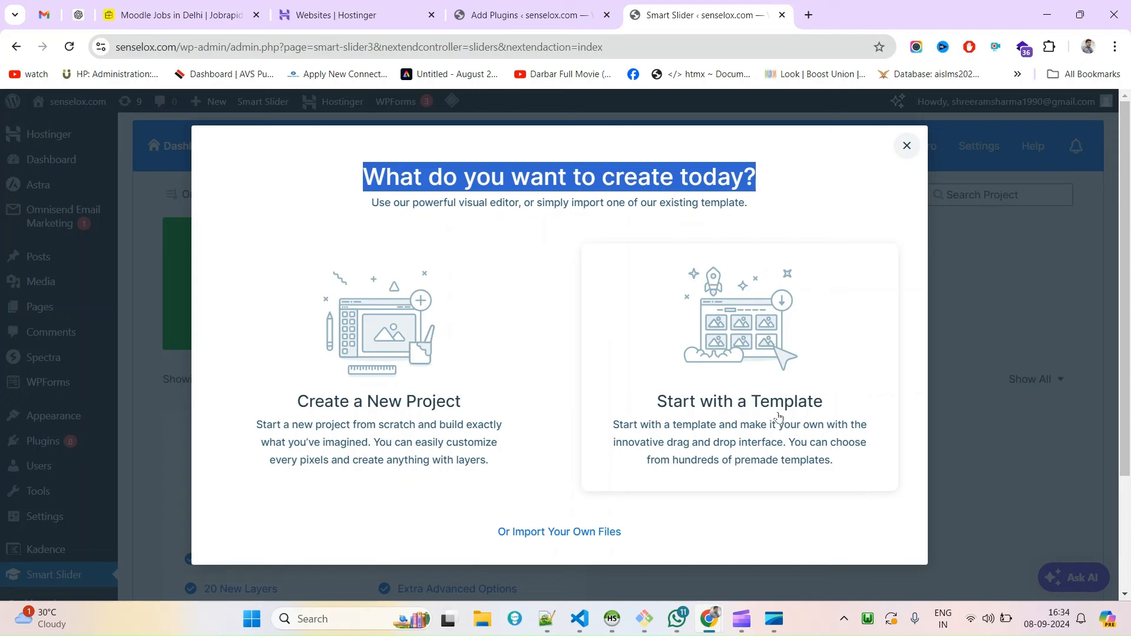
left_click(754, 328)
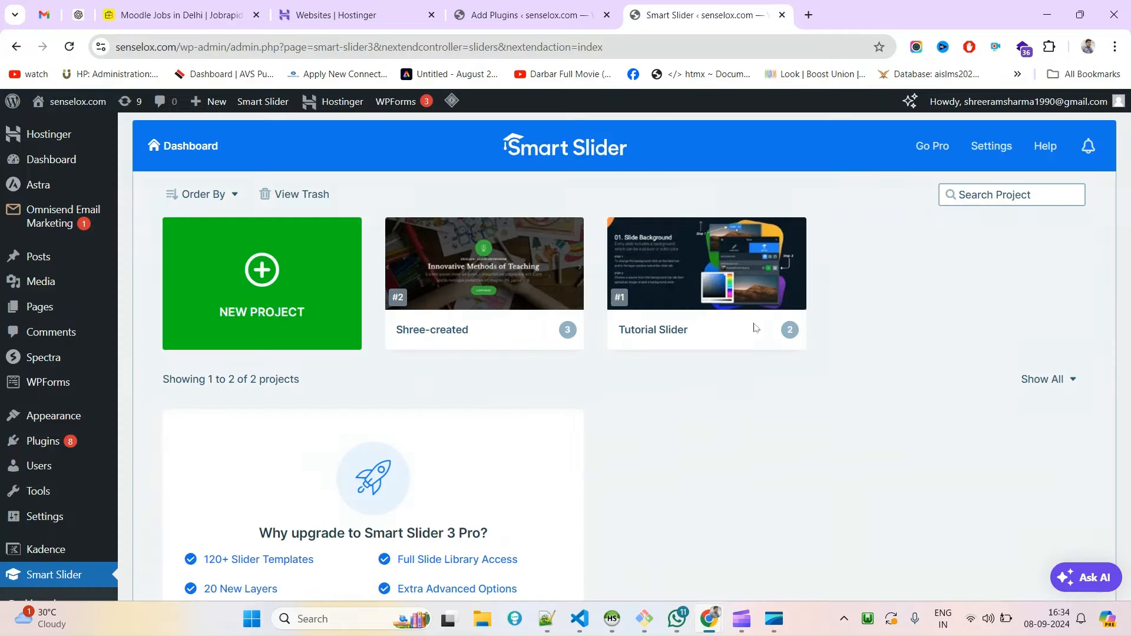
scroll(530, 383, "down", 4)
scroll(314, 441, "up", 4)
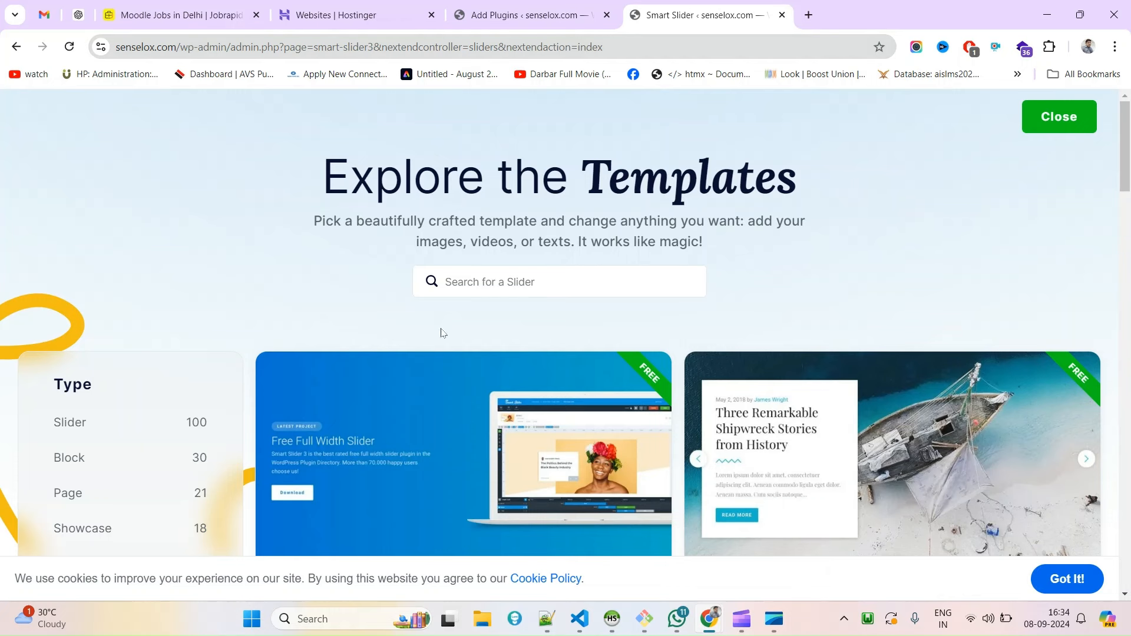
- Browse the free slider templates in the library, from Gradient Slider down to Free Layer Slider and Free Static
left_click(176, 44)
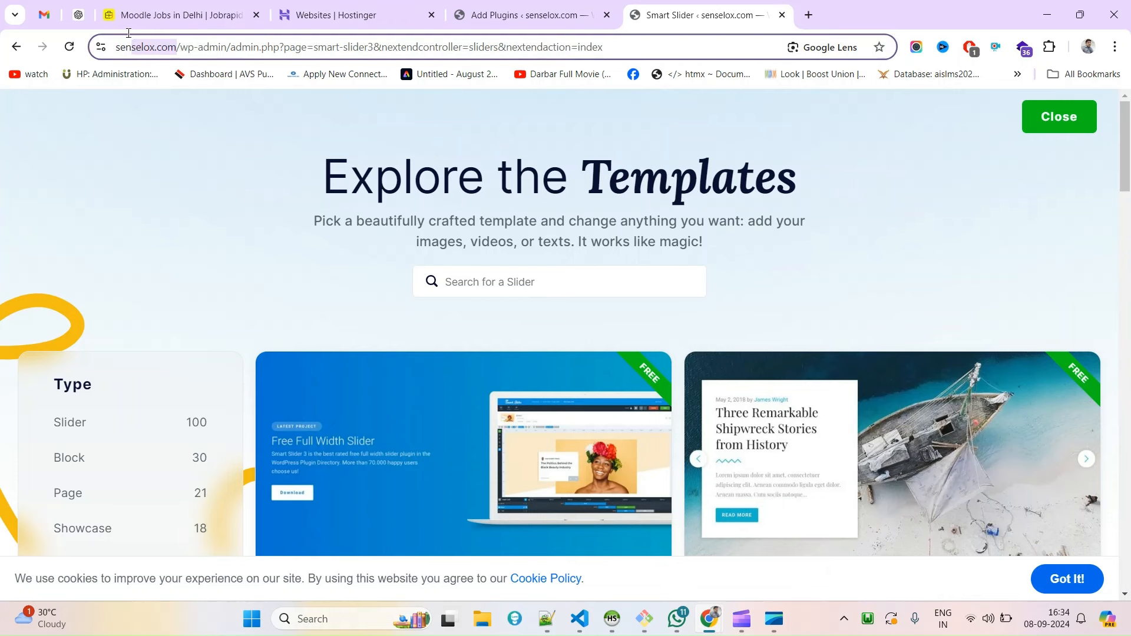
scroll(553, 412, "down", 4)
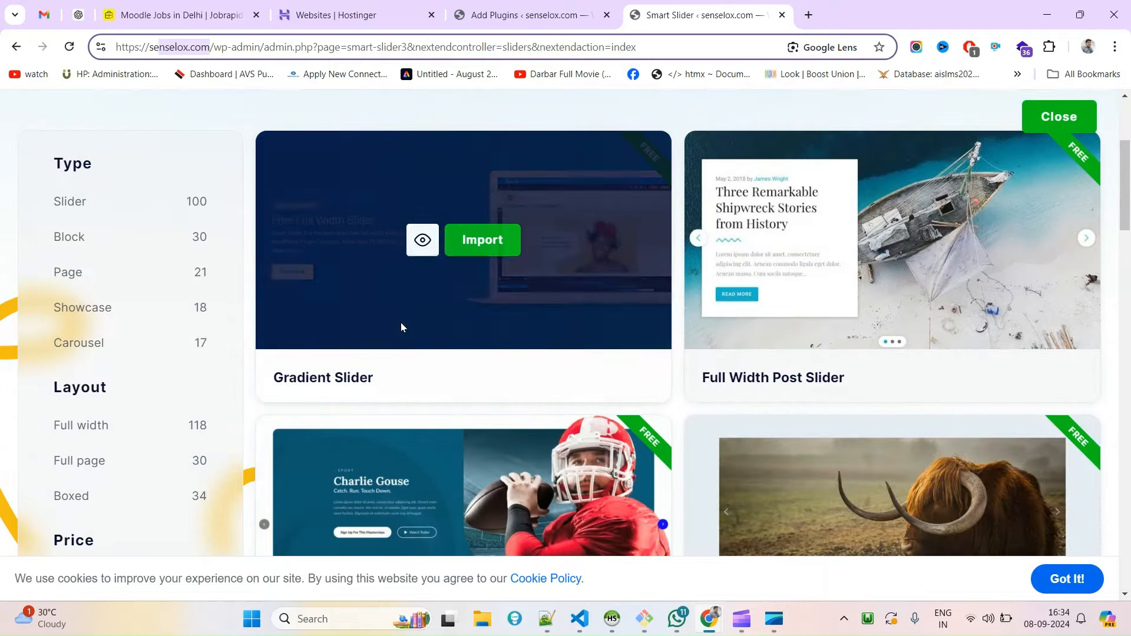
scroll(498, 316, "up", 2)
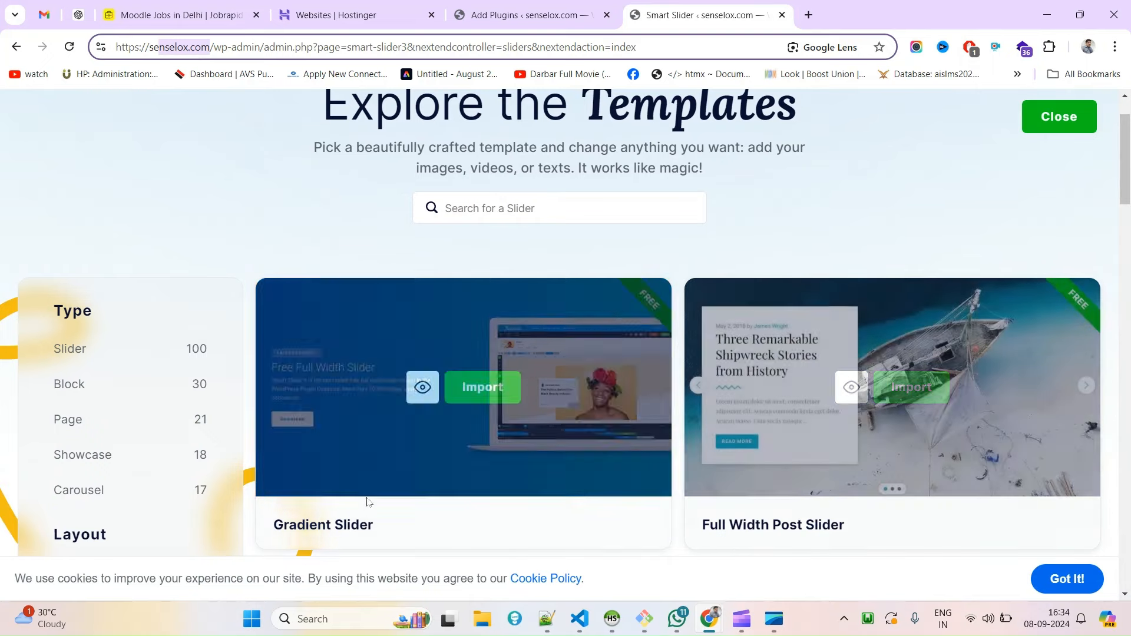
scroll(527, 470, "down", 3)
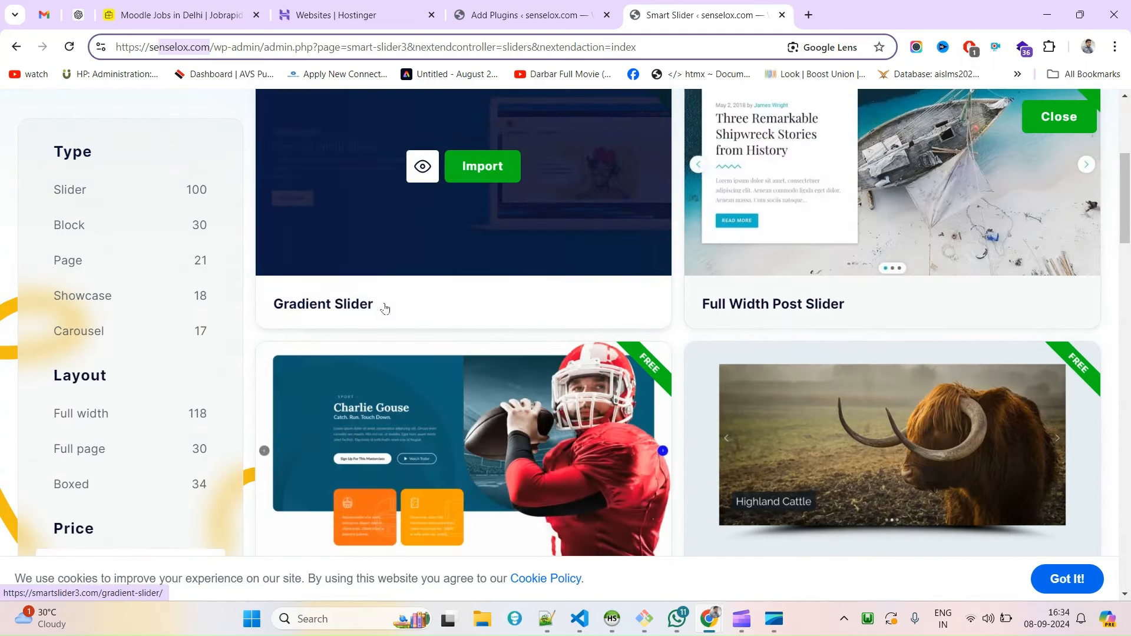
scroll(478, 315, "down", 4)
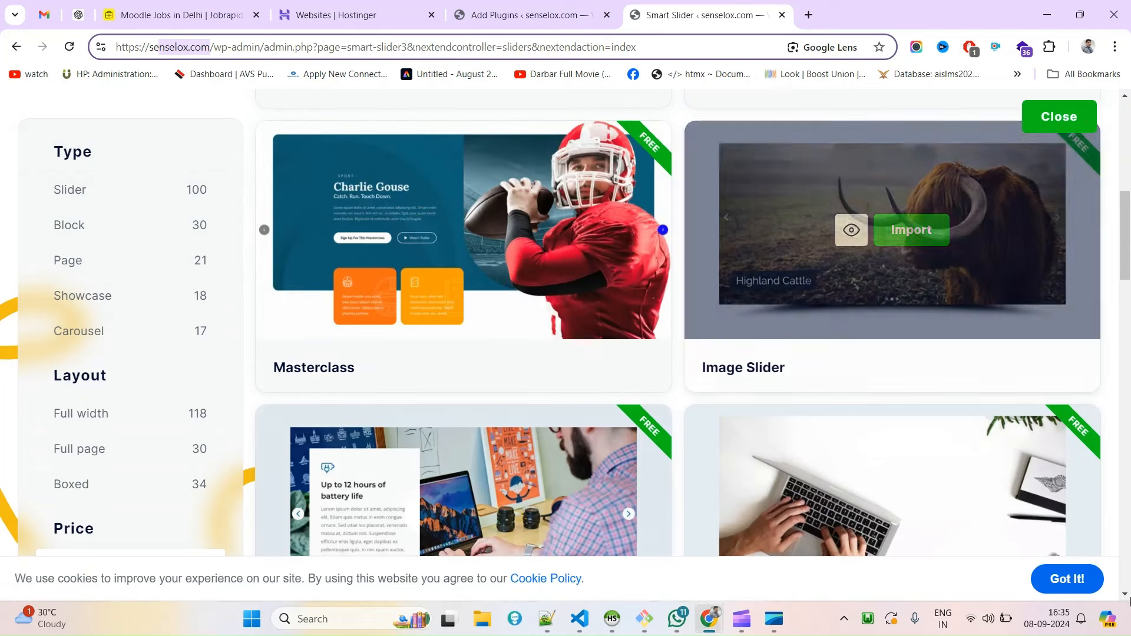
scroll(375, 441, "down", 3)
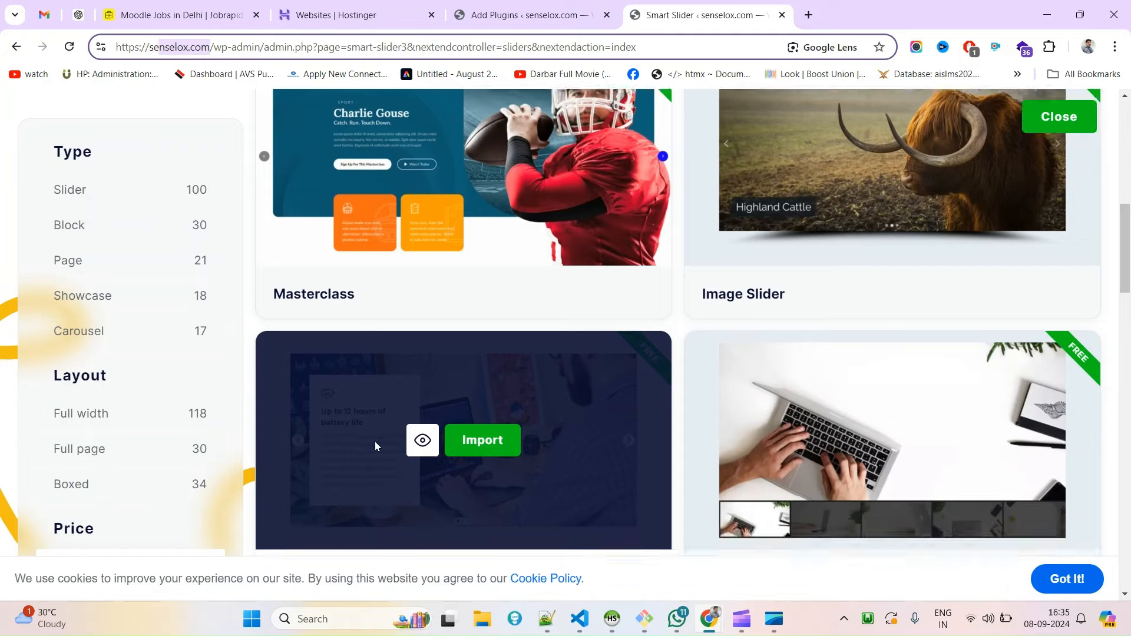
scroll(376, 439, "down", 1)
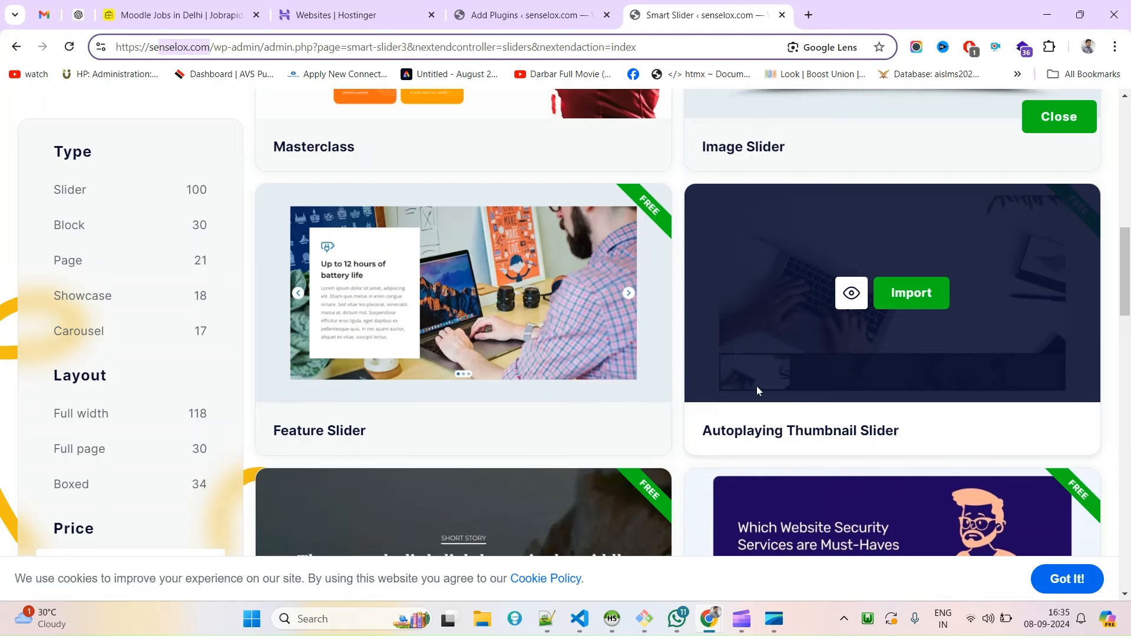
scroll(789, 412, "down", 5)
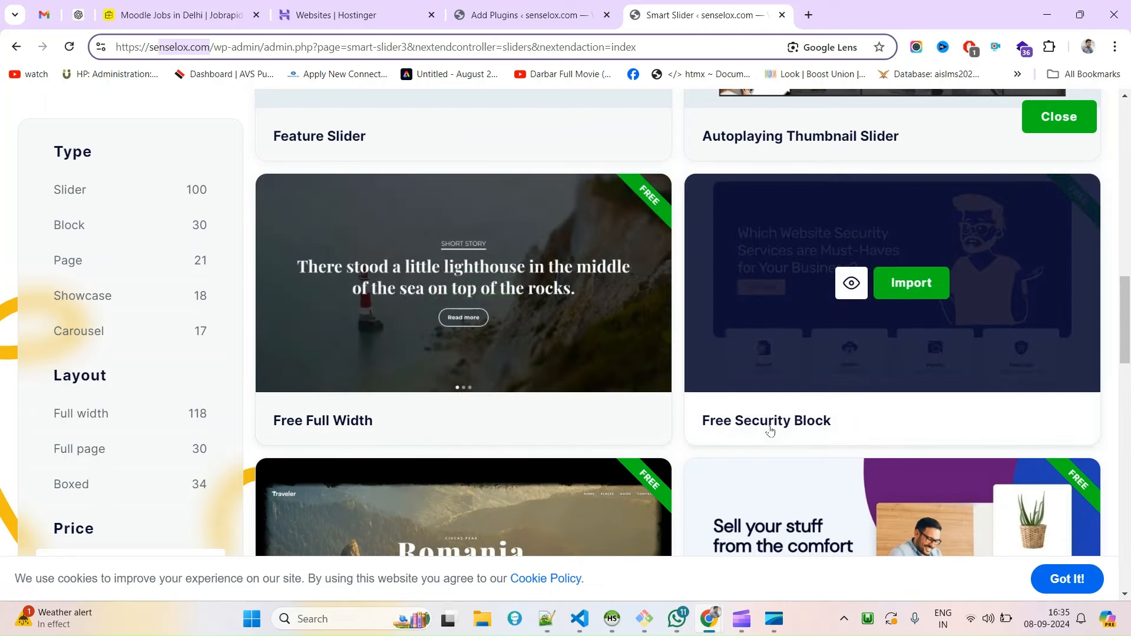
scroll(1069, 402, "down", 5)
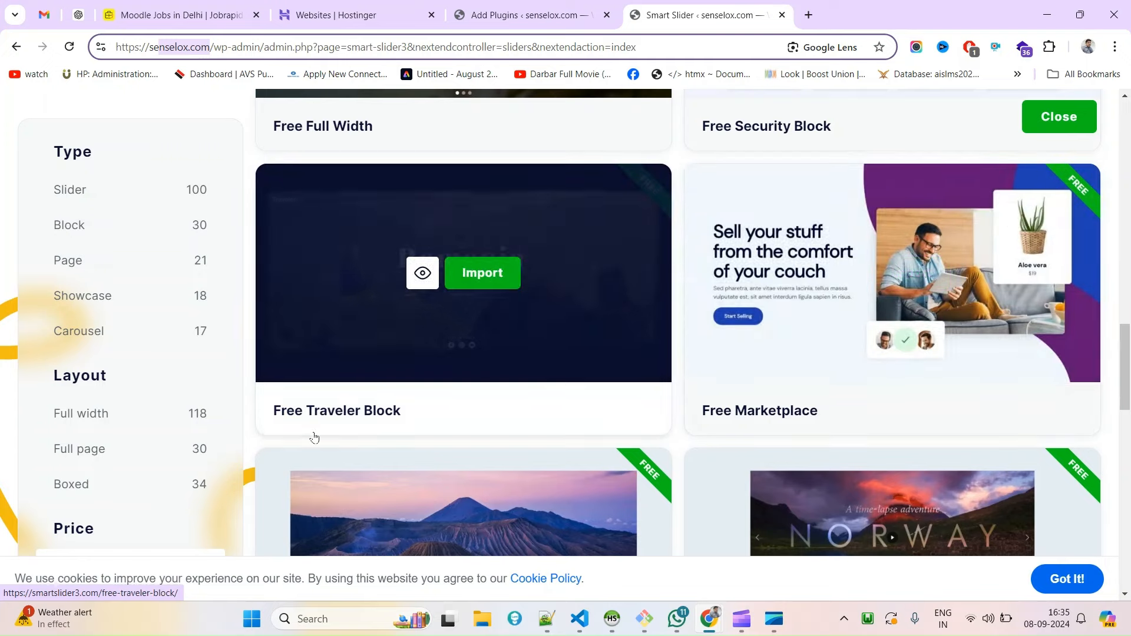
scroll(807, 433, "down", 4)
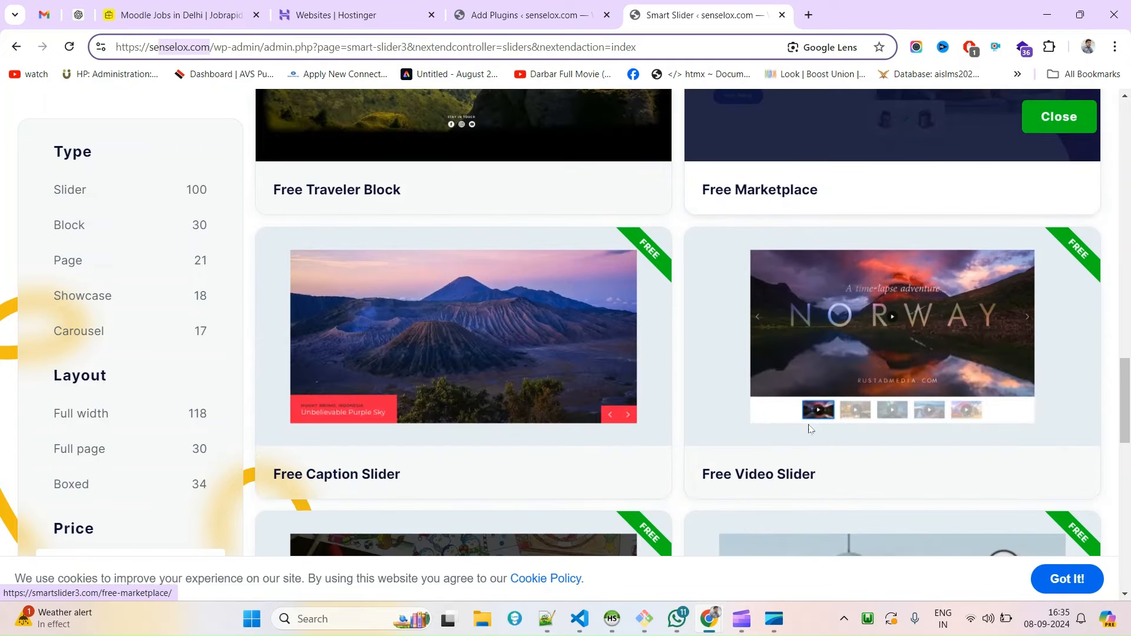
scroll(704, 460, "down", 7)
scroll(705, 460, "up", 2)
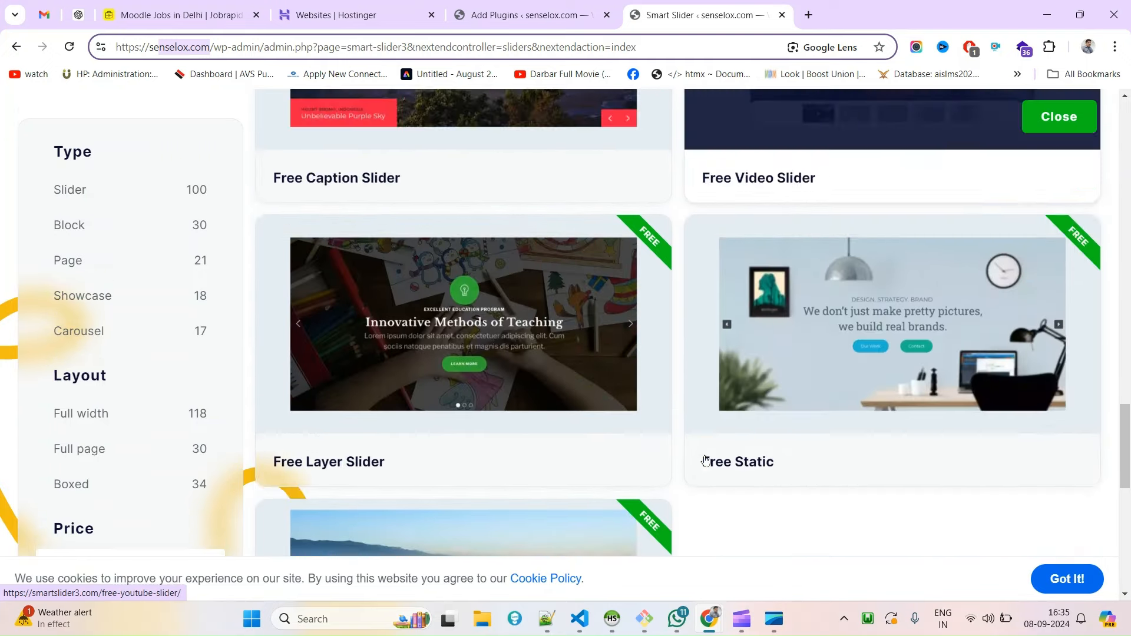
- Import the Free Layer Slider template as a new slider project
mouse_move(429, 483)
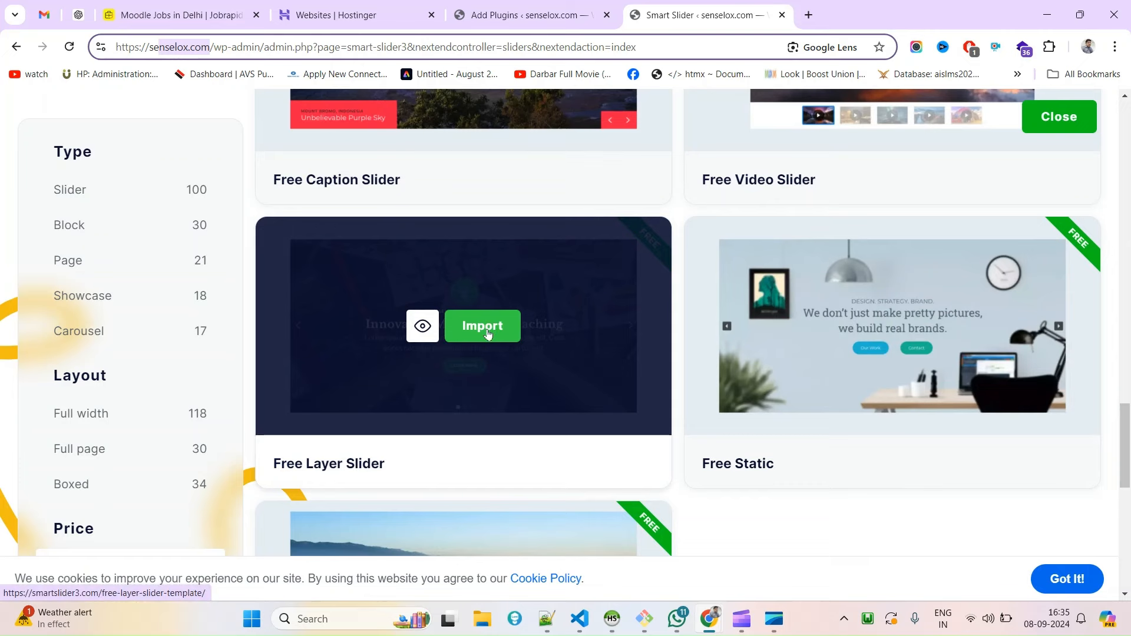
mouse_move(882, 271)
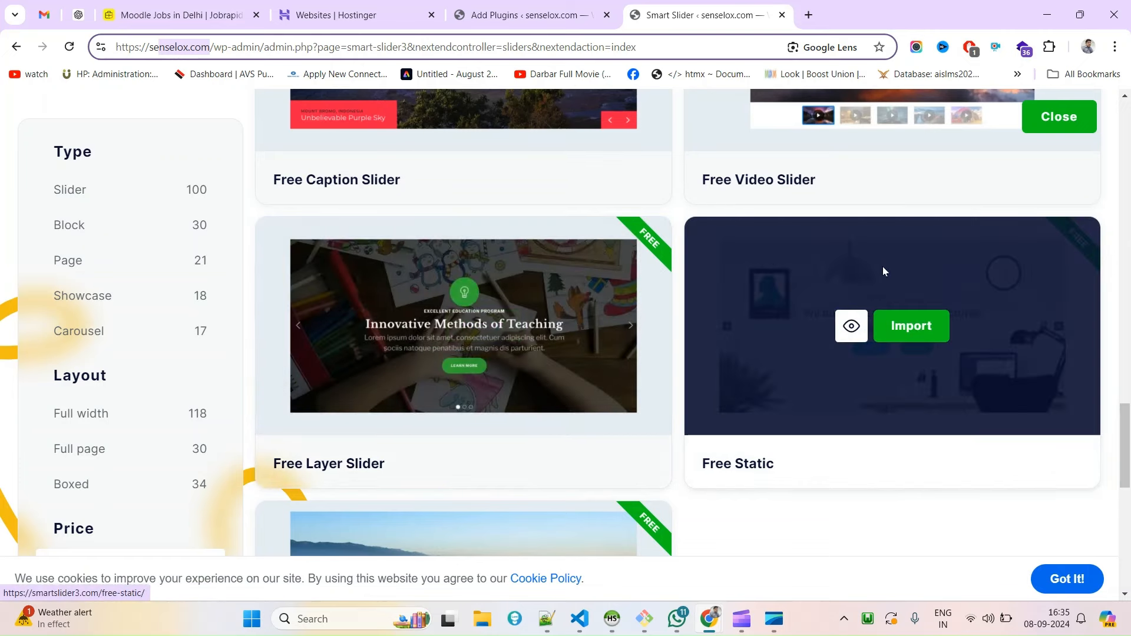
mouse_move(485, 342)
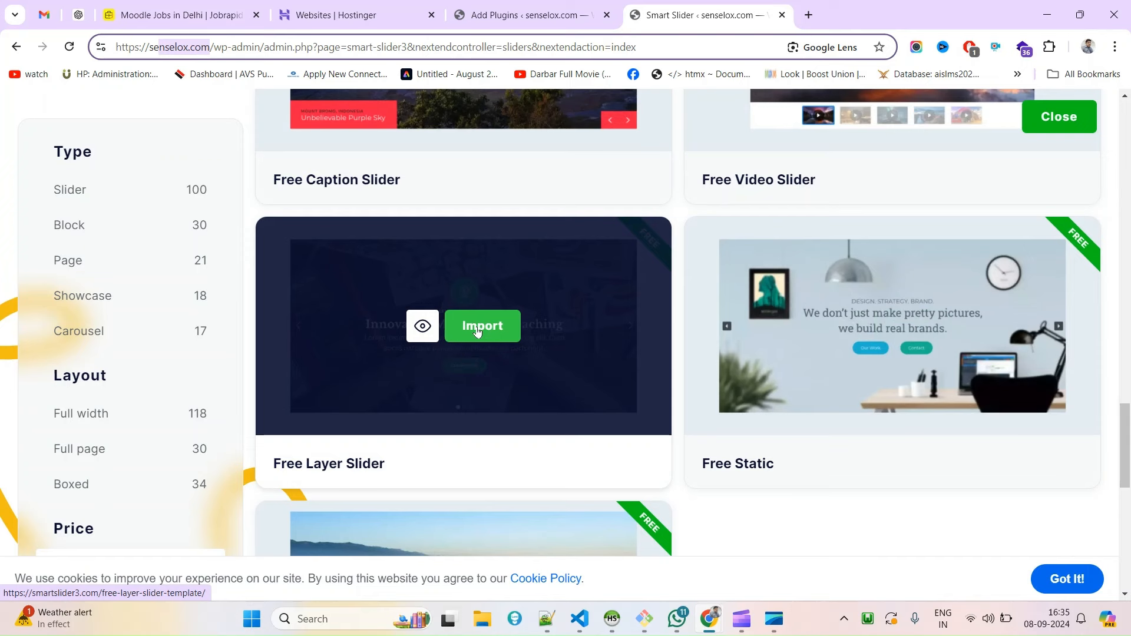
left_click(477, 332)
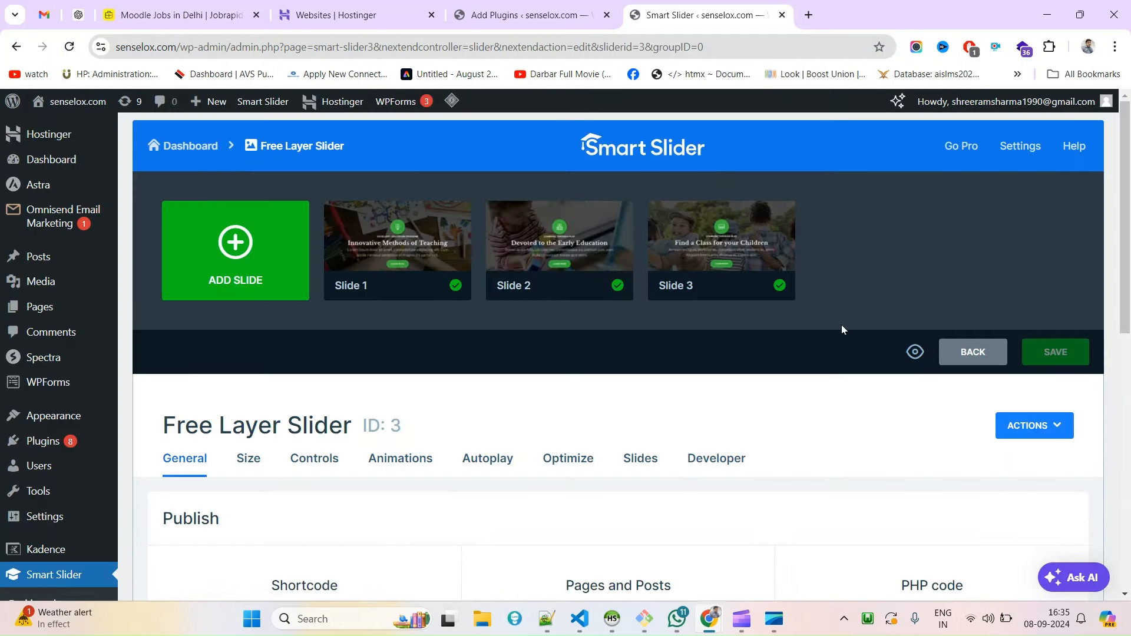
- Rename the imported slider as 8th Sep 2024 in its general settings and save it
scroll(335, 439, "down", 9)
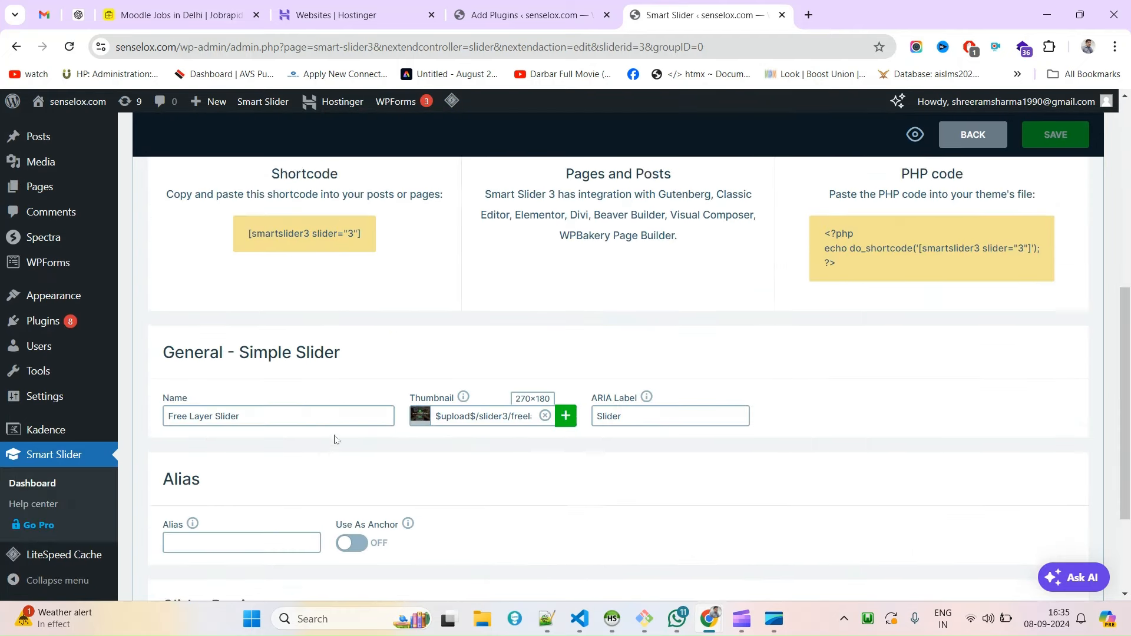
triple_click(273, 267)
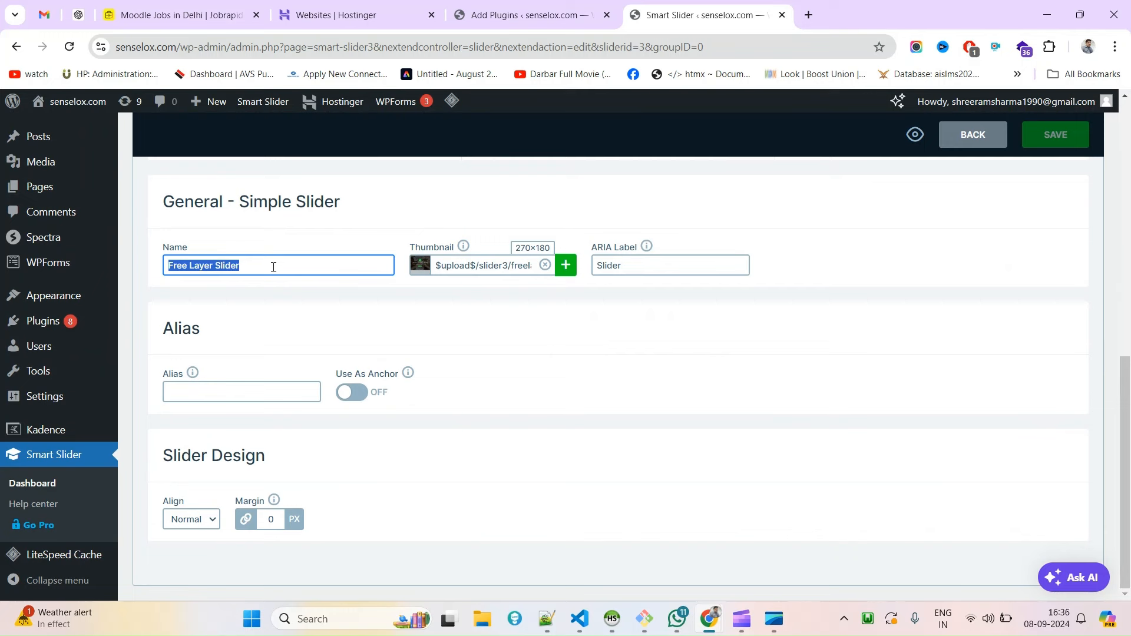
left_click(1051, 619)
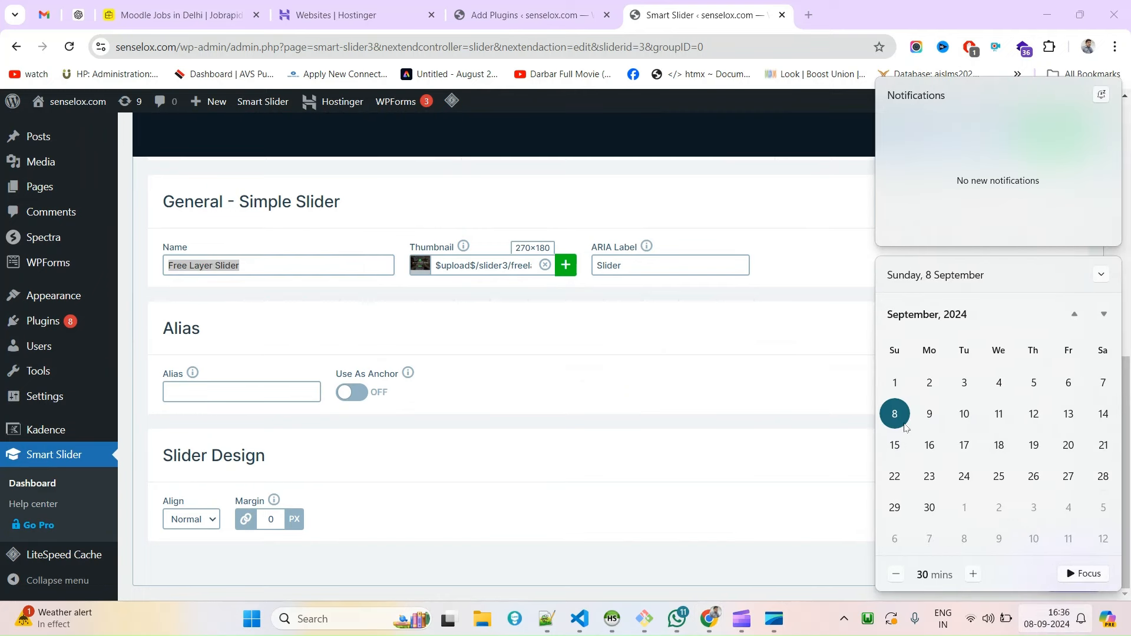
left_click(288, 264)
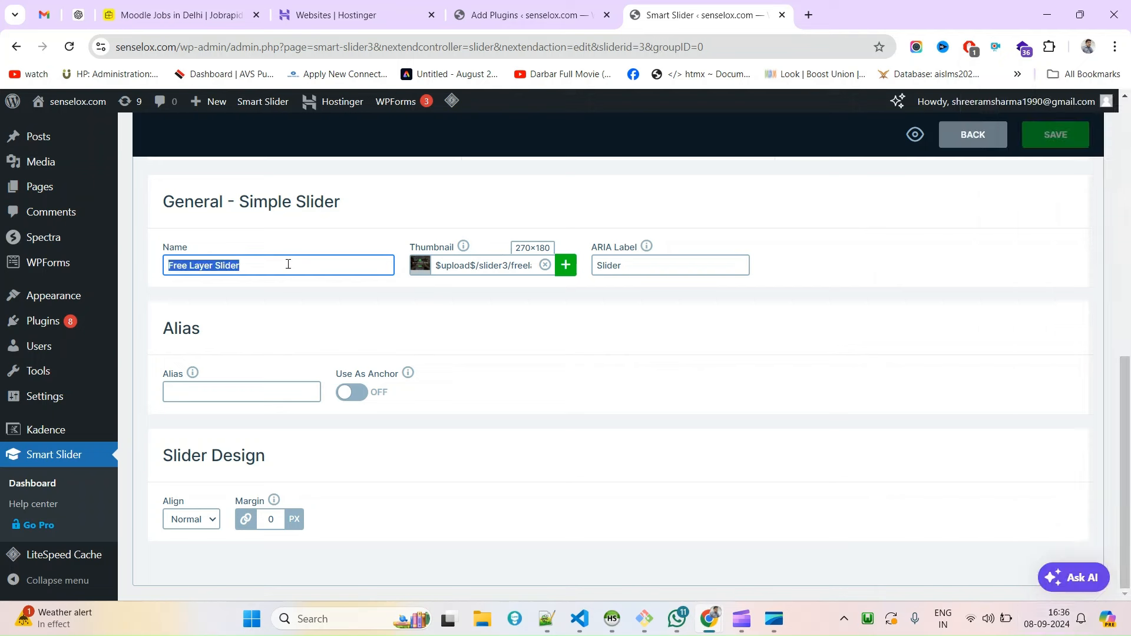
type("8th Sep 2")
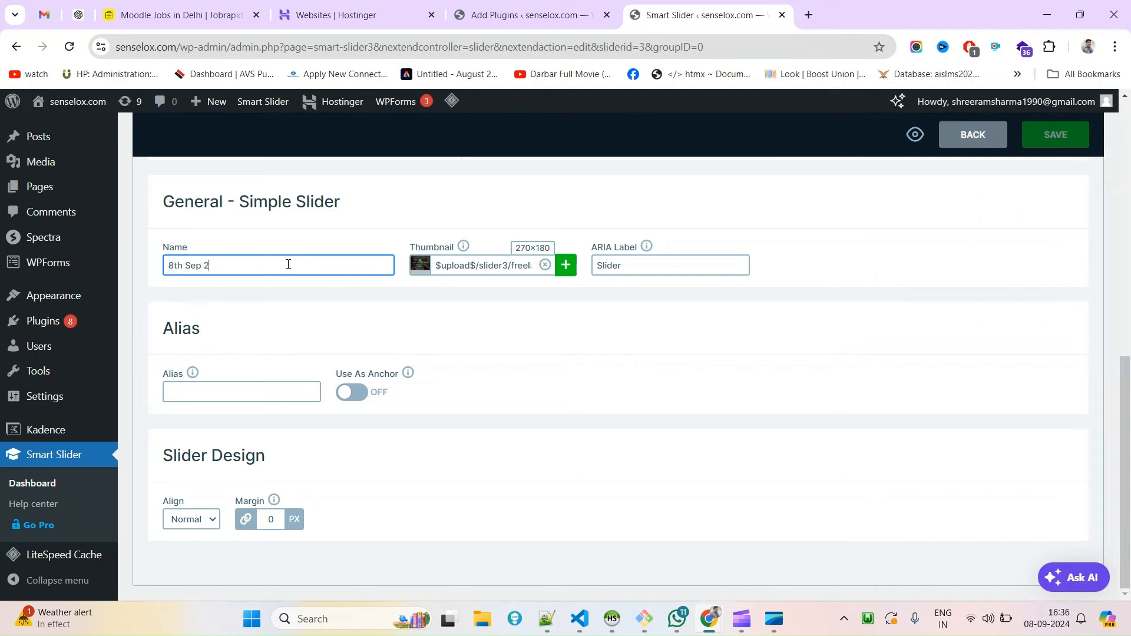
type("024")
scroll(775, 408, "up", 2)
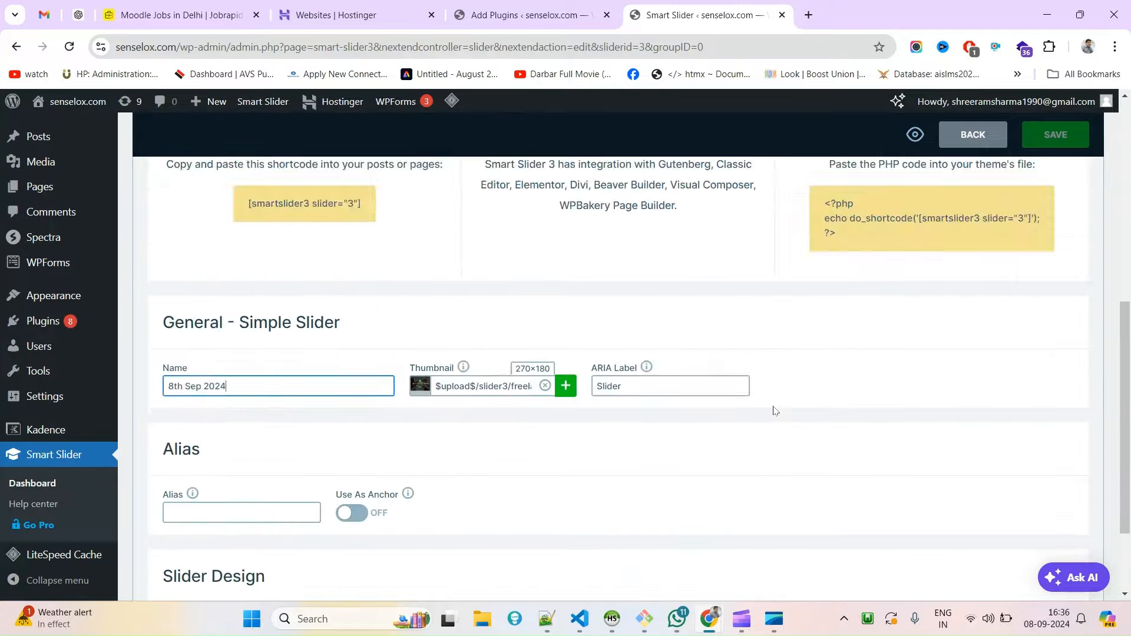
scroll(884, 471, "down", 2)
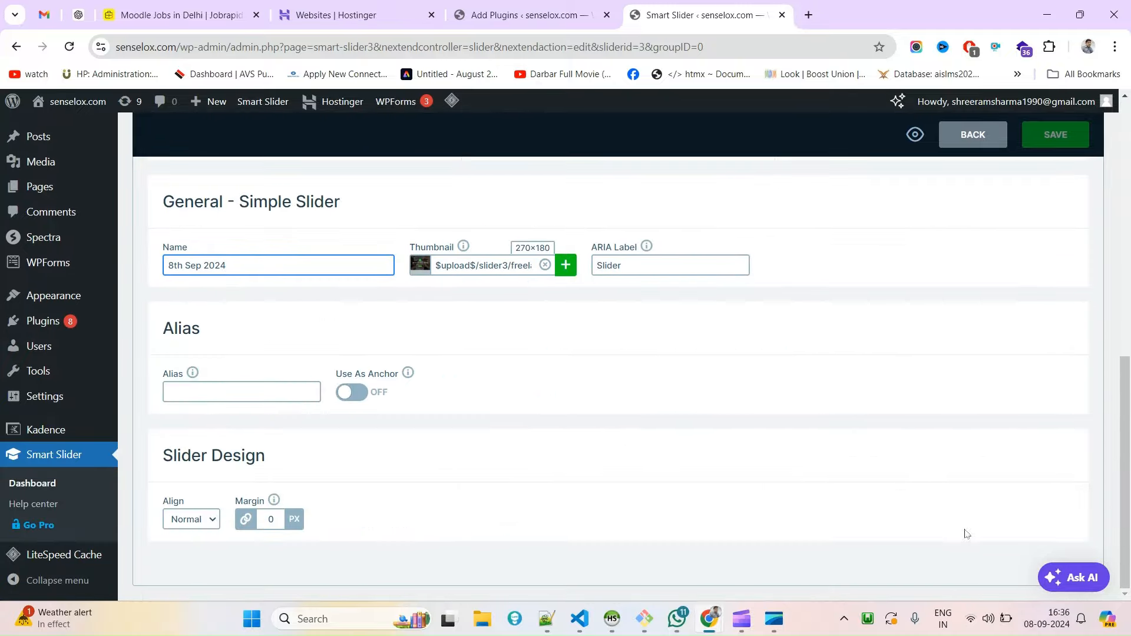
scroll(1053, 135, "up", 5)
left_click(1053, 135)
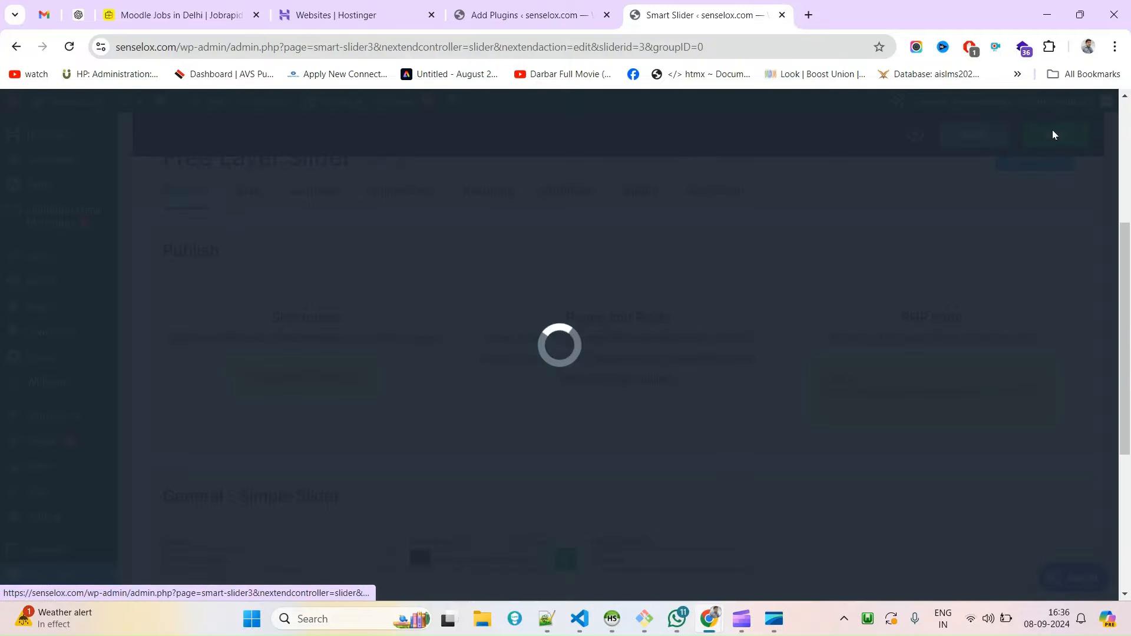
- Set the slider's width to 1920 px in its size settings and save the slider
scroll(385, 486, "down", 2)
scroll(385, 486, "down", 2)
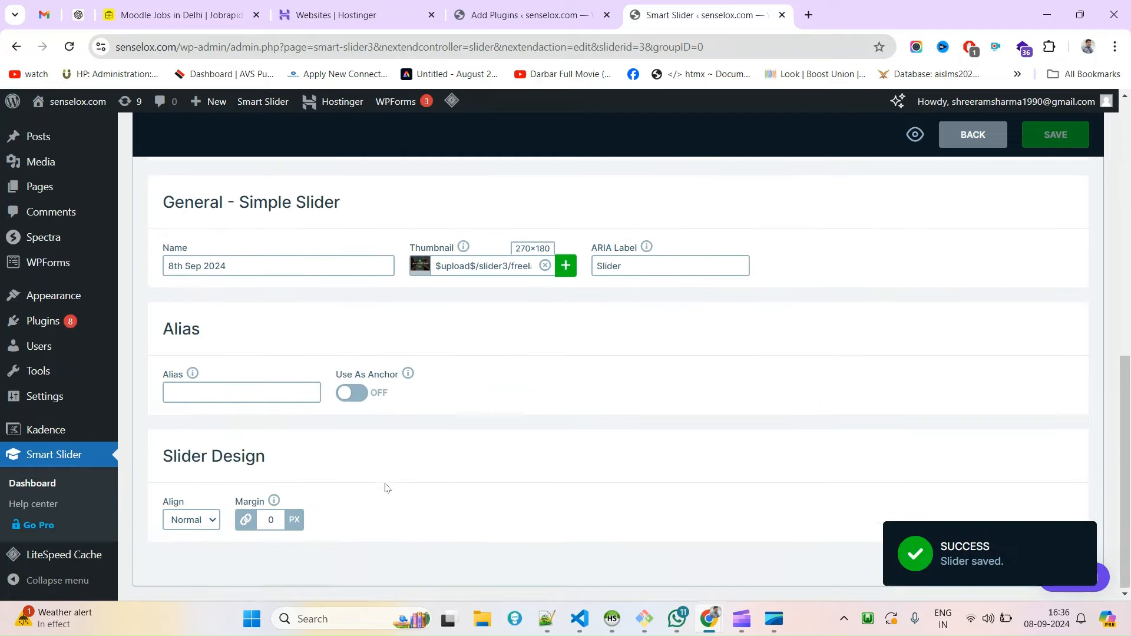
scroll(385, 486, "up", 8)
scroll(386, 487, "down", 5)
scroll(385, 487, "down", 1)
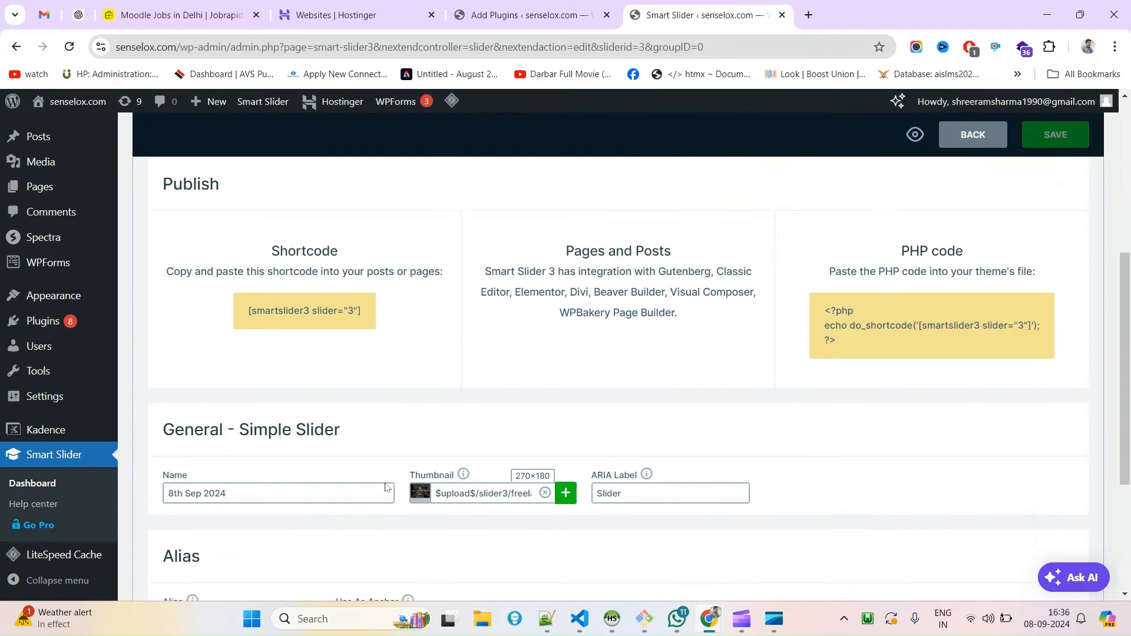
scroll(383, 486, "up", 3)
left_click(242, 312)
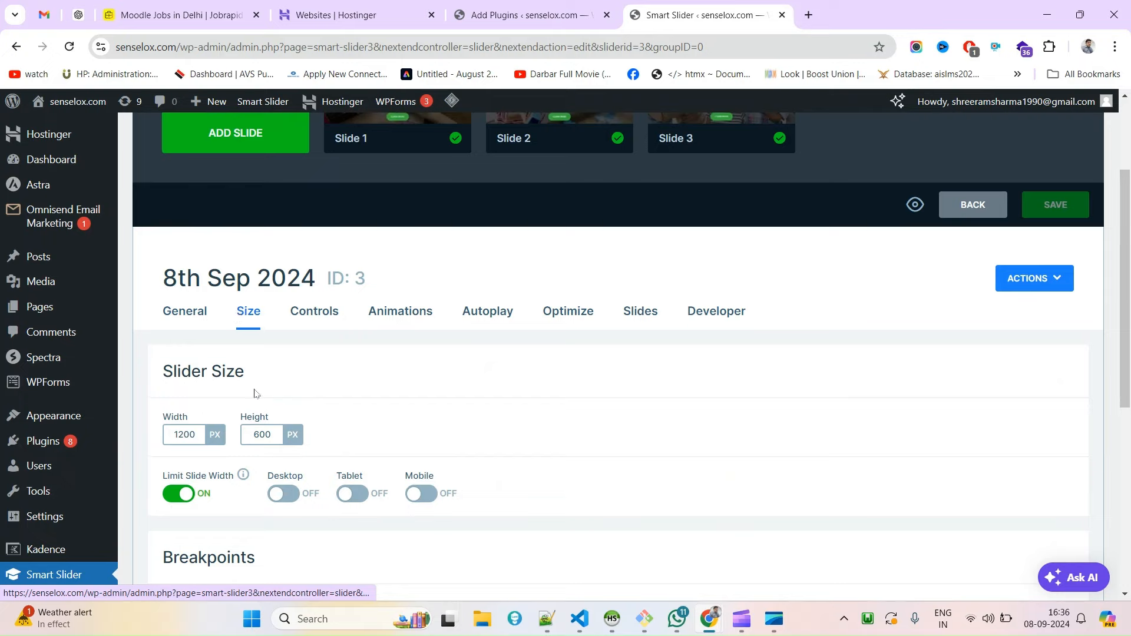
scroll(194, 333, "down", 1)
left_click(190, 363)
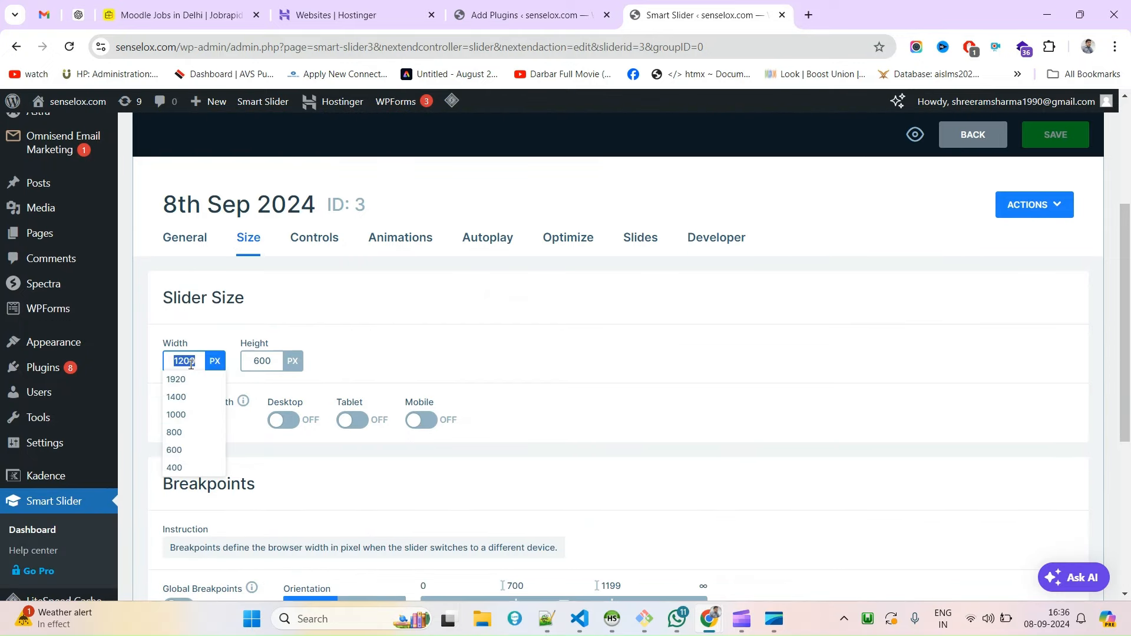
left_click(184, 379)
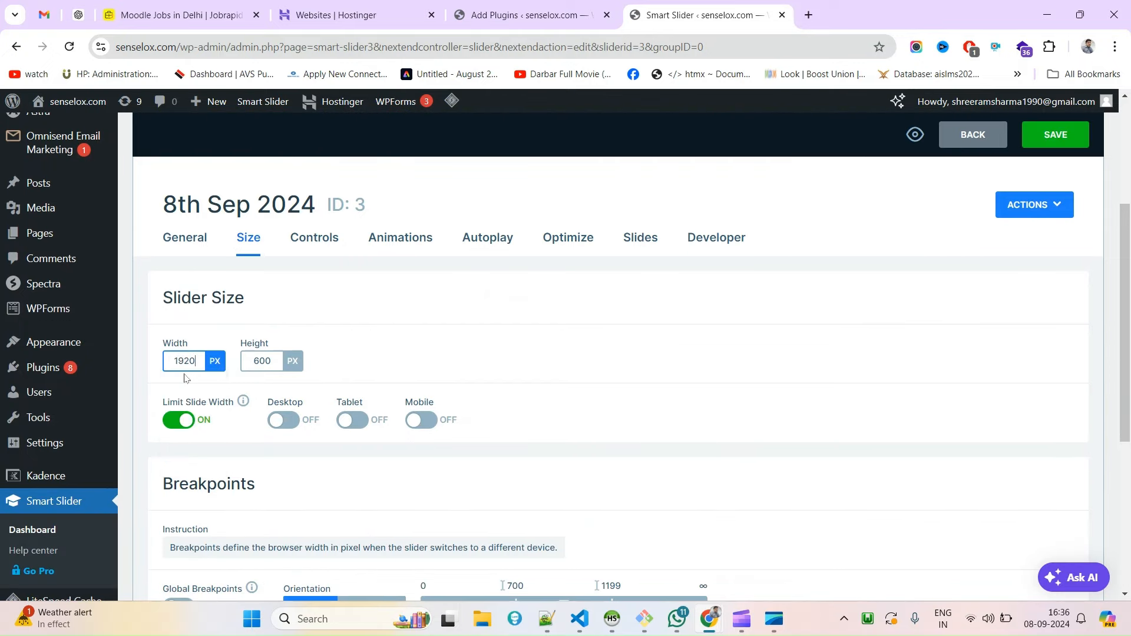
left_click(1057, 136)
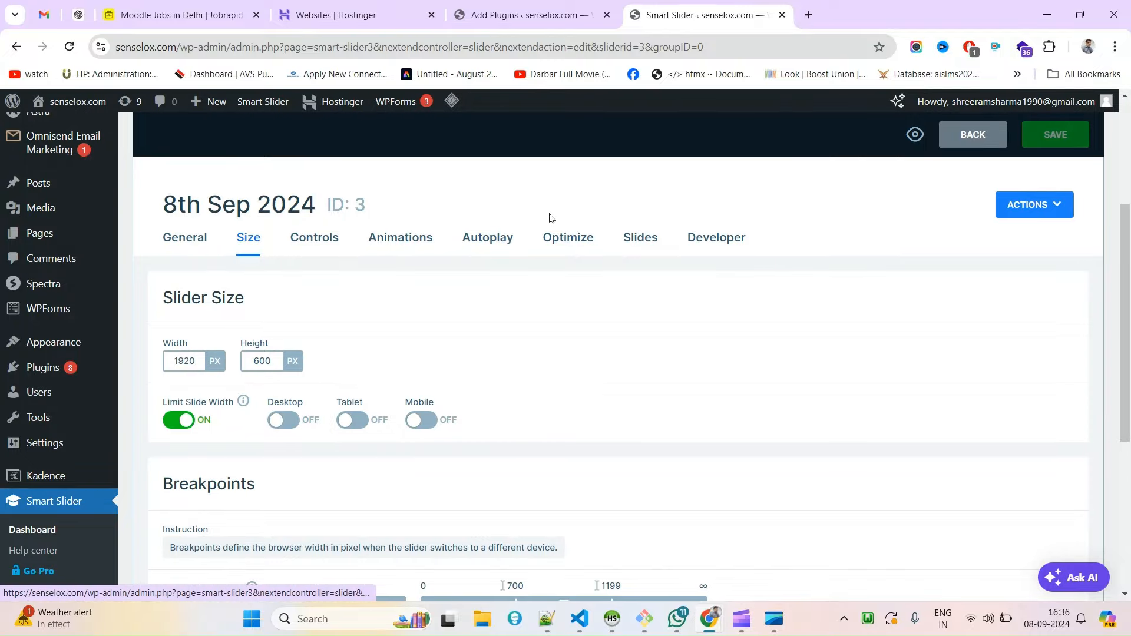
- Open the slider's control settings and try the square arrow style, then return to the thin chevron arrows
left_click(313, 244)
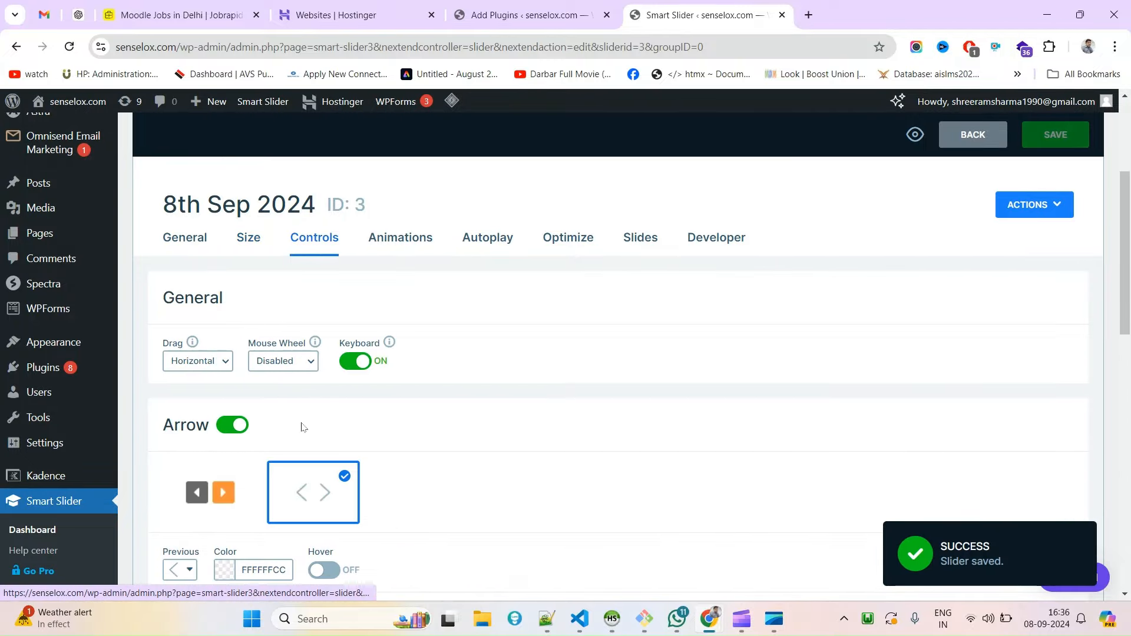
scroll(303, 427, "down", 2)
left_click(188, 351)
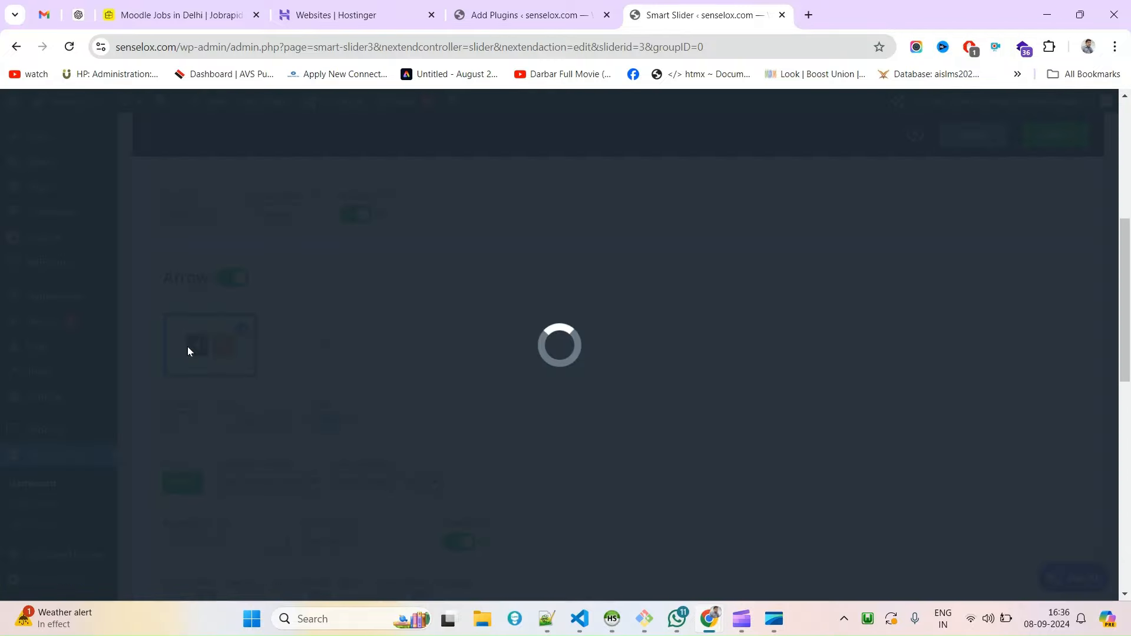
left_click(323, 350)
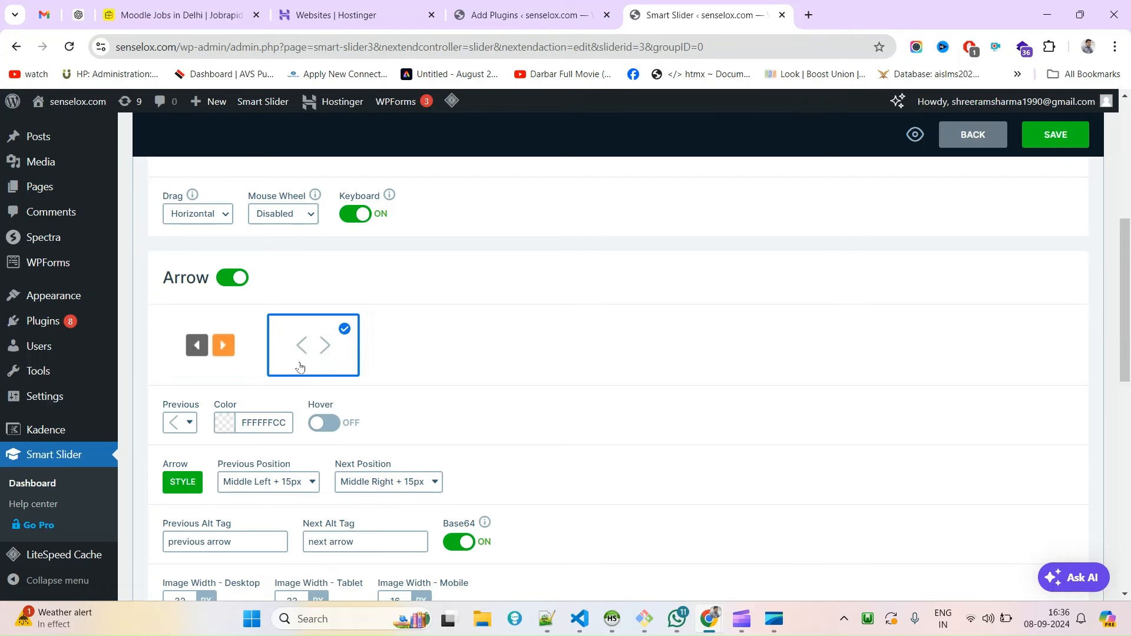
- Examine the remaining arrow settings, including the position options for the previous arrow
scroll(481, 436, "down", 2)
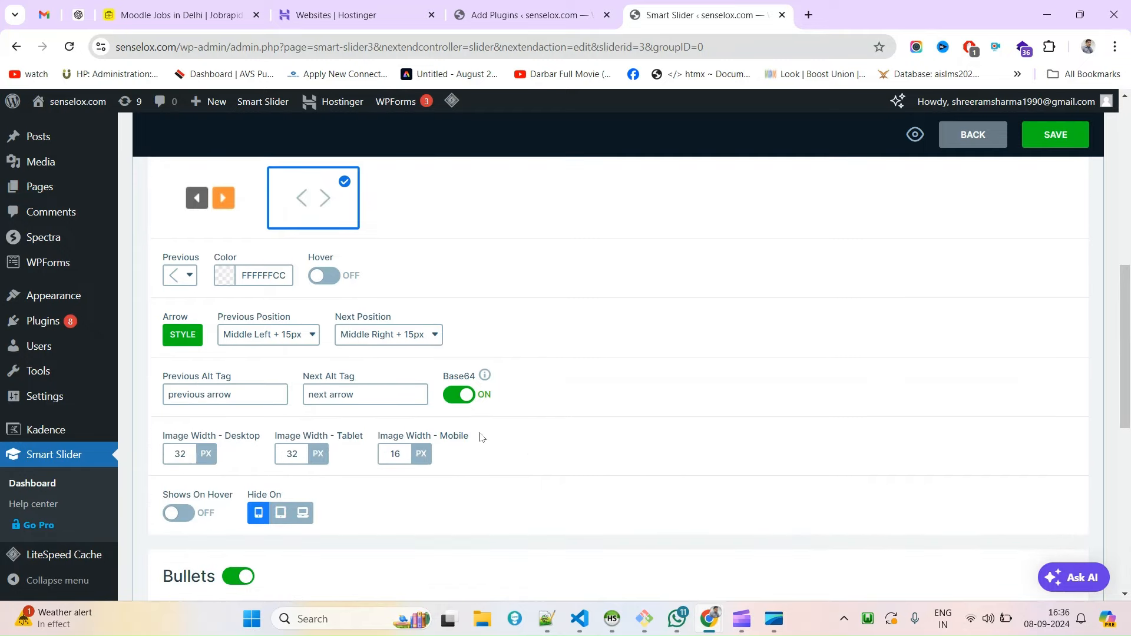
left_click(294, 342)
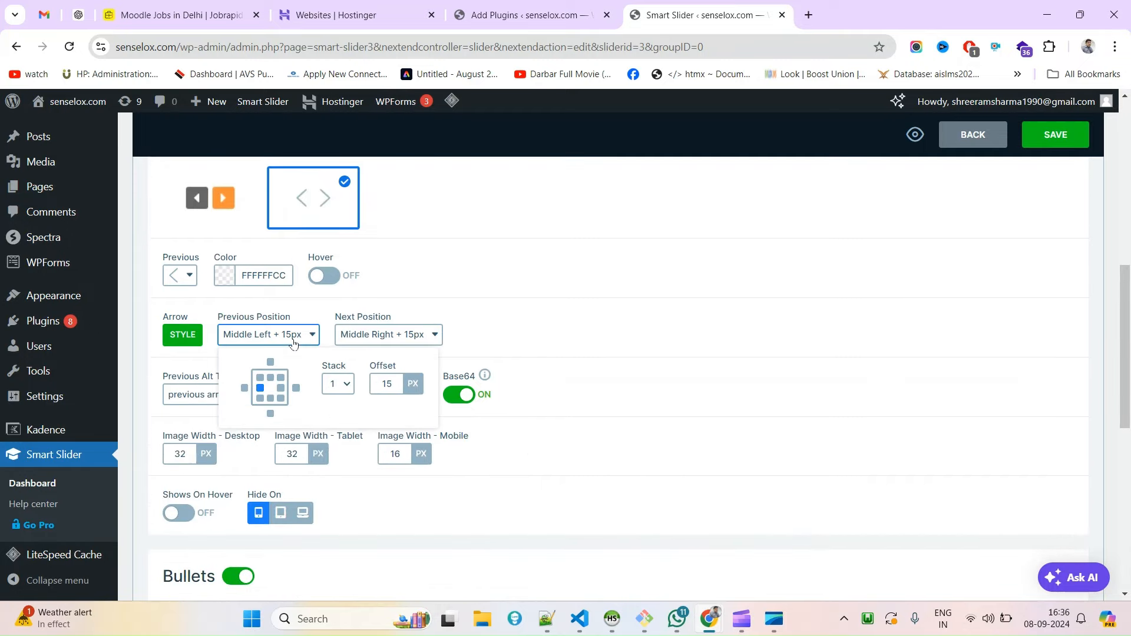
left_click(286, 341)
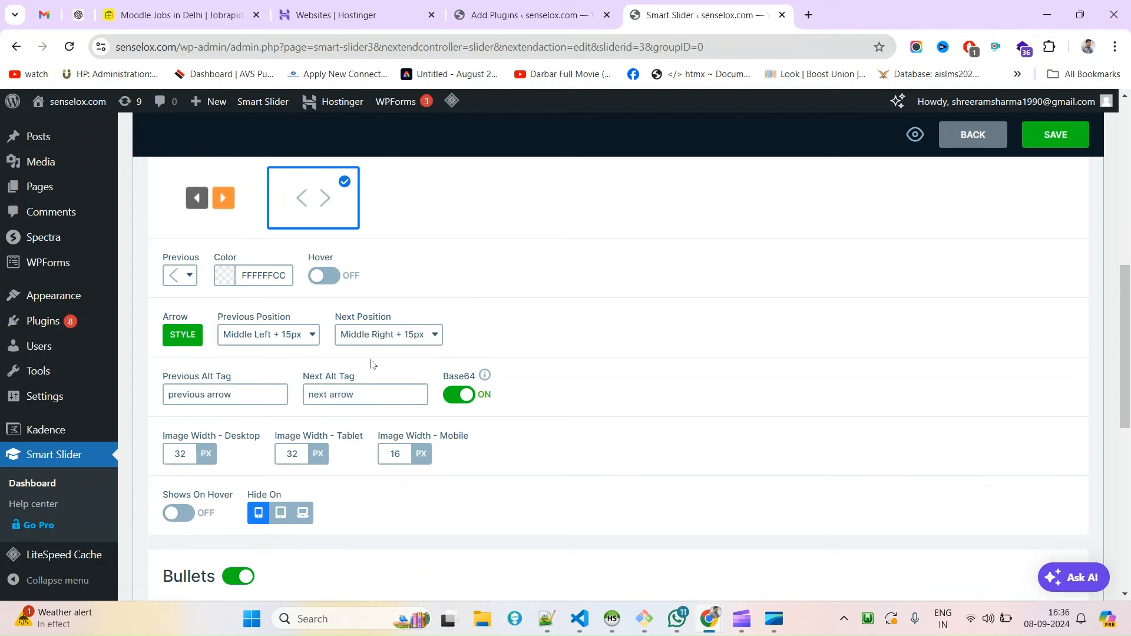
- Examine the next arrow's position options, the bullet, text bar, thumbnail and shadow controls, and the slider's animation settings
left_click(377, 336)
left_click(377, 336)
scroll(454, 520, "down", 5)
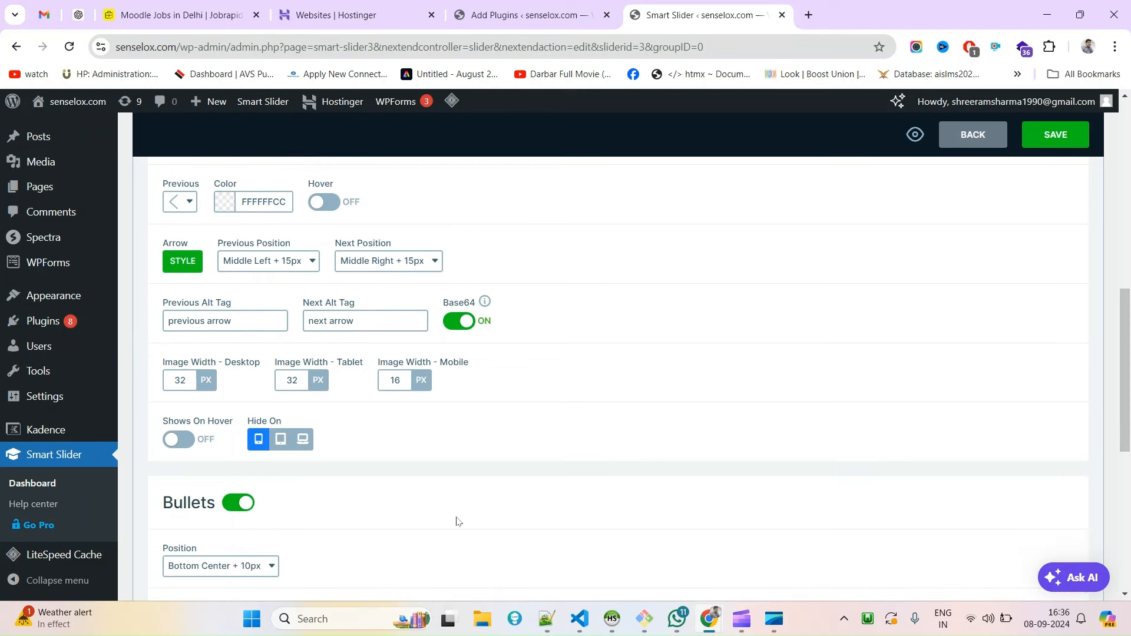
scroll(182, 360, "down", 4)
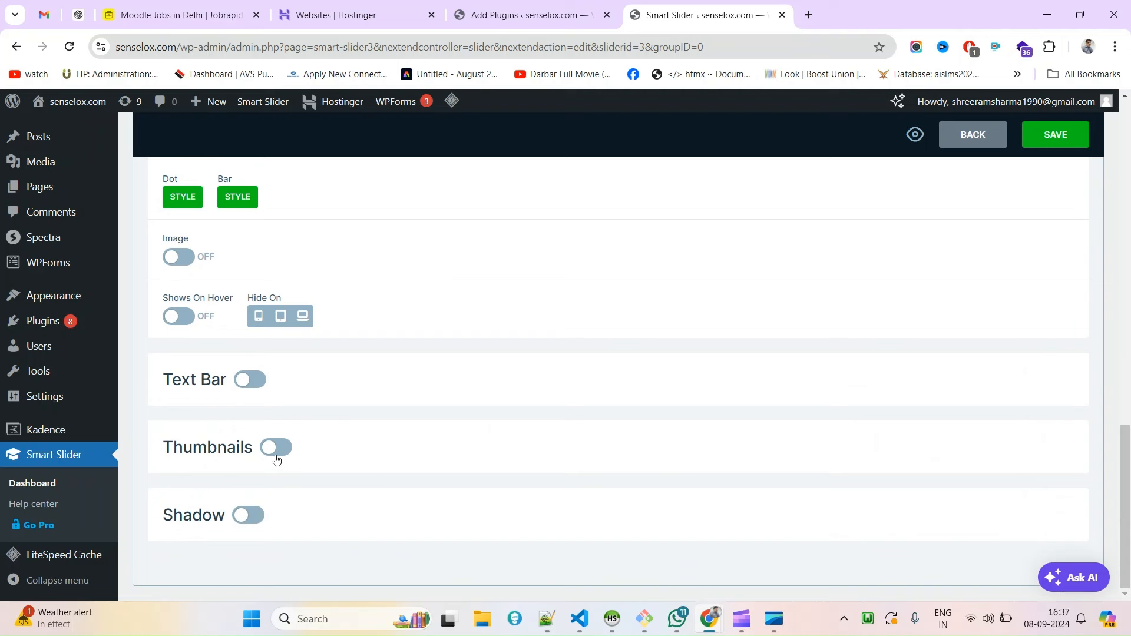
scroll(371, 434, "up", 10)
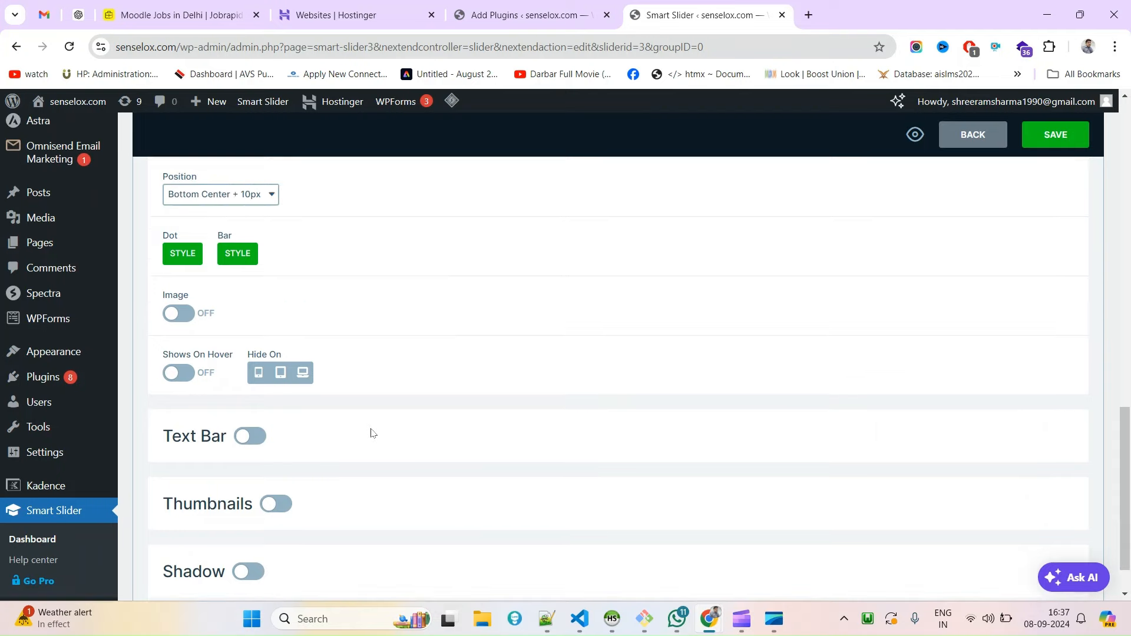
scroll(374, 430, "up", 6)
left_click(389, 460)
scroll(391, 412, "down", 3)
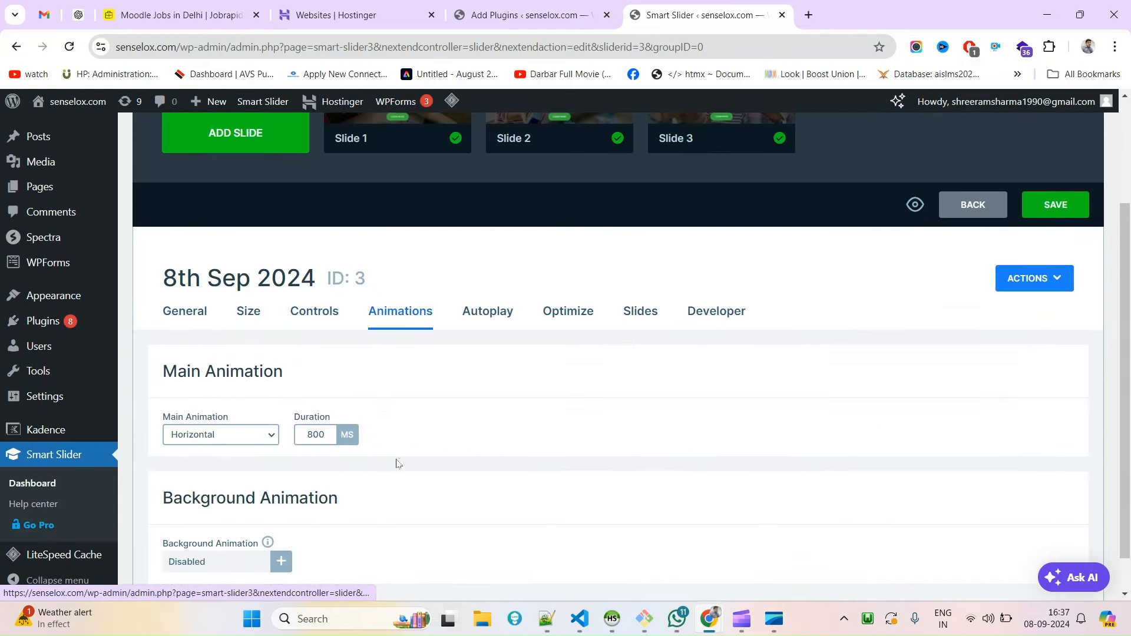
- Enable autoplay for the slider with a slide duration of 1000 ms and save the slider
left_click(482, 320)
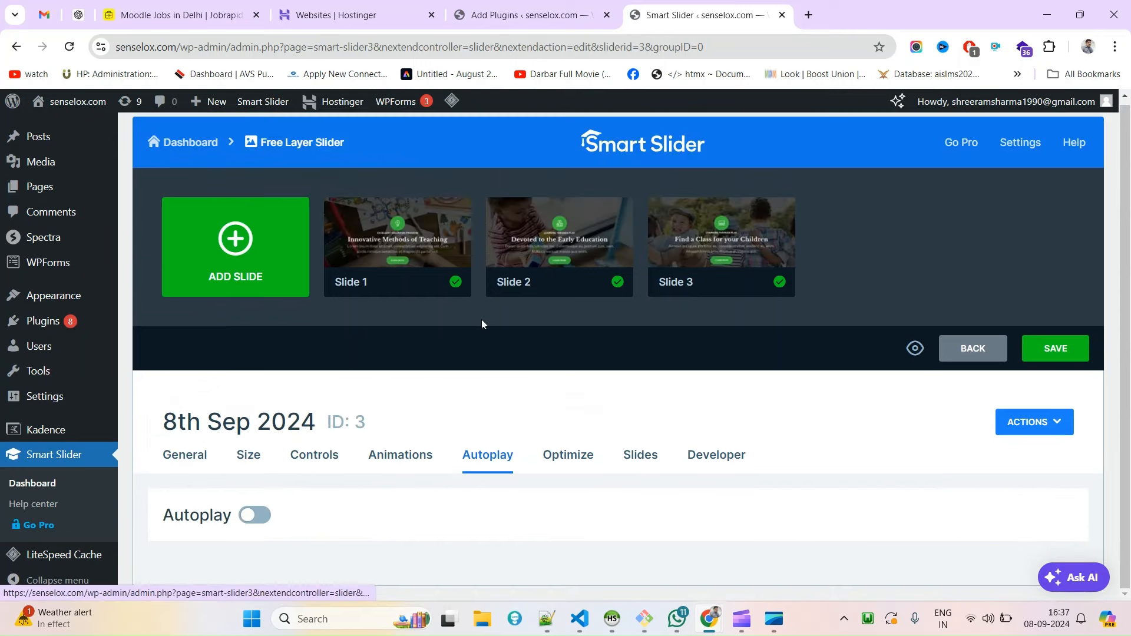
left_click(254, 516)
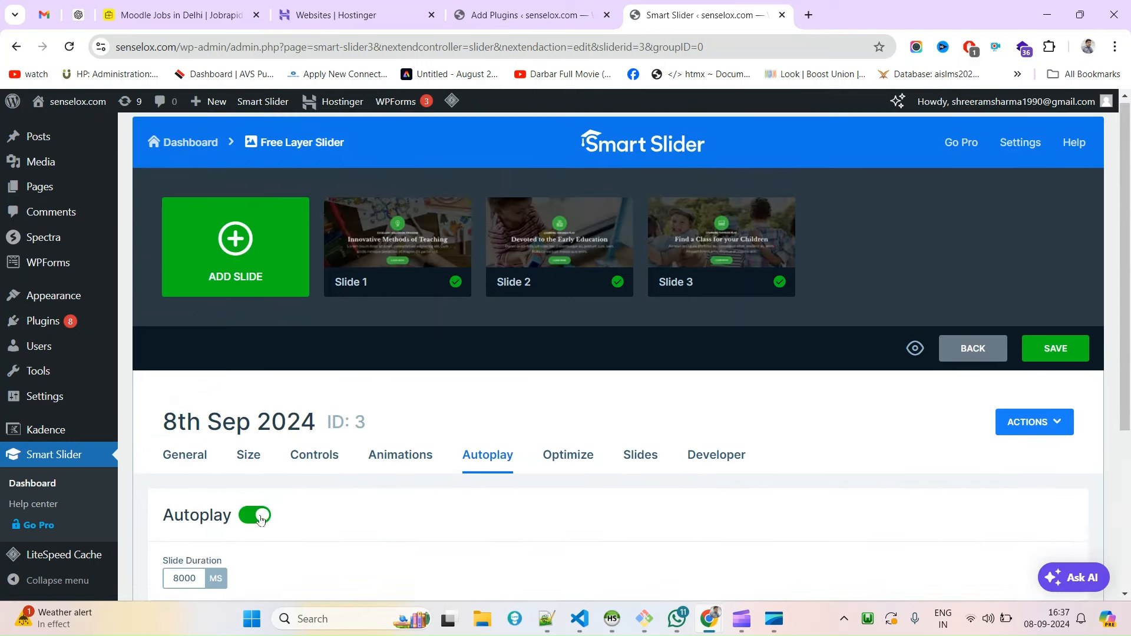
scroll(207, 456, "down", 3)
left_click(183, 432)
double_click(182, 435)
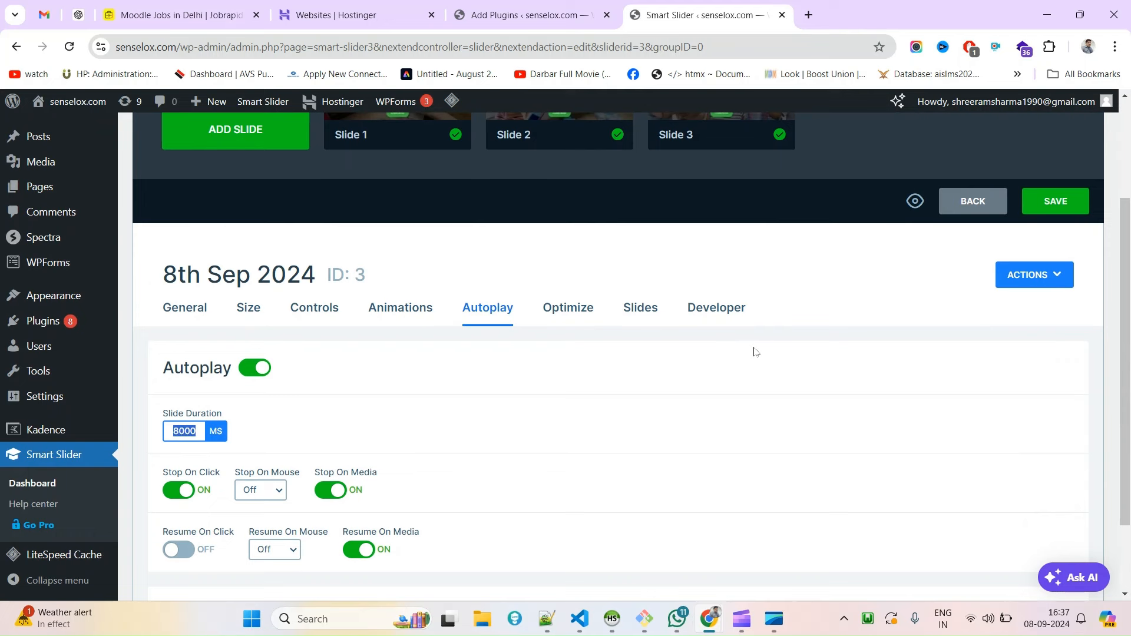
type("1000")
scroll(736, 365, "down", 2)
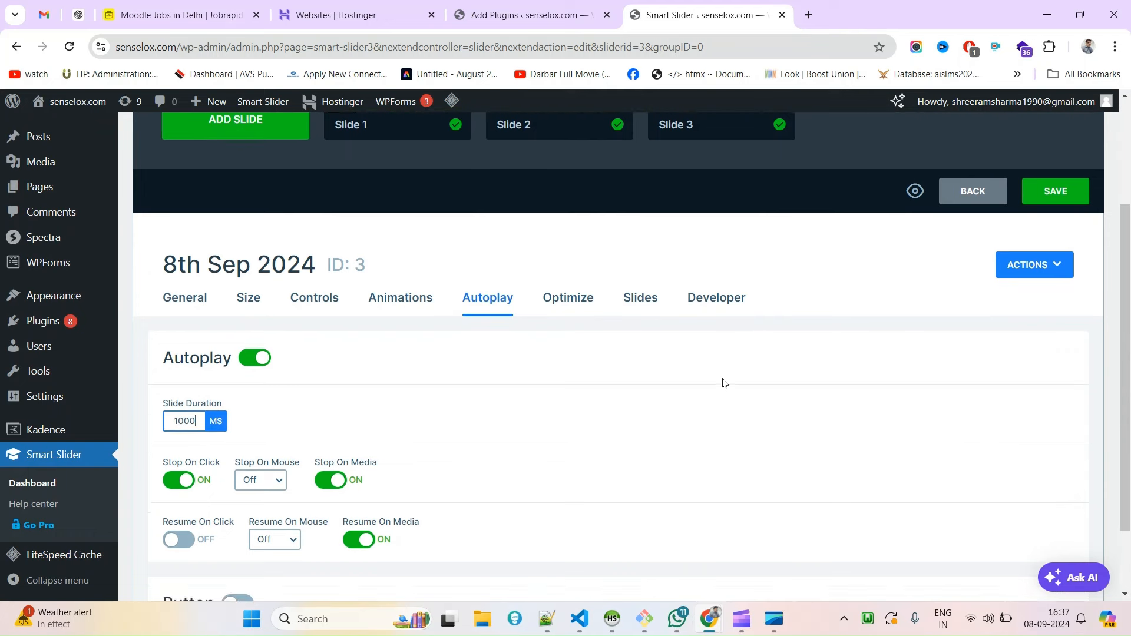
scroll(1007, 221, "up", 4)
left_click(1062, 338)
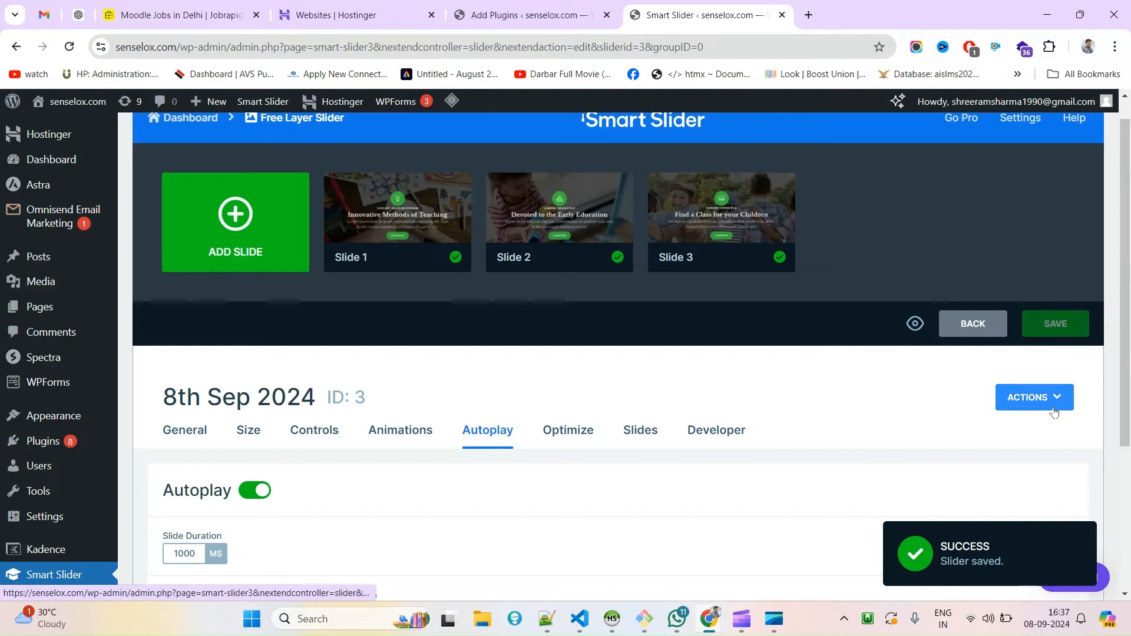
- Clear the slider's cache
scroll(1030, 338, "down", 1)
left_click(1040, 333)
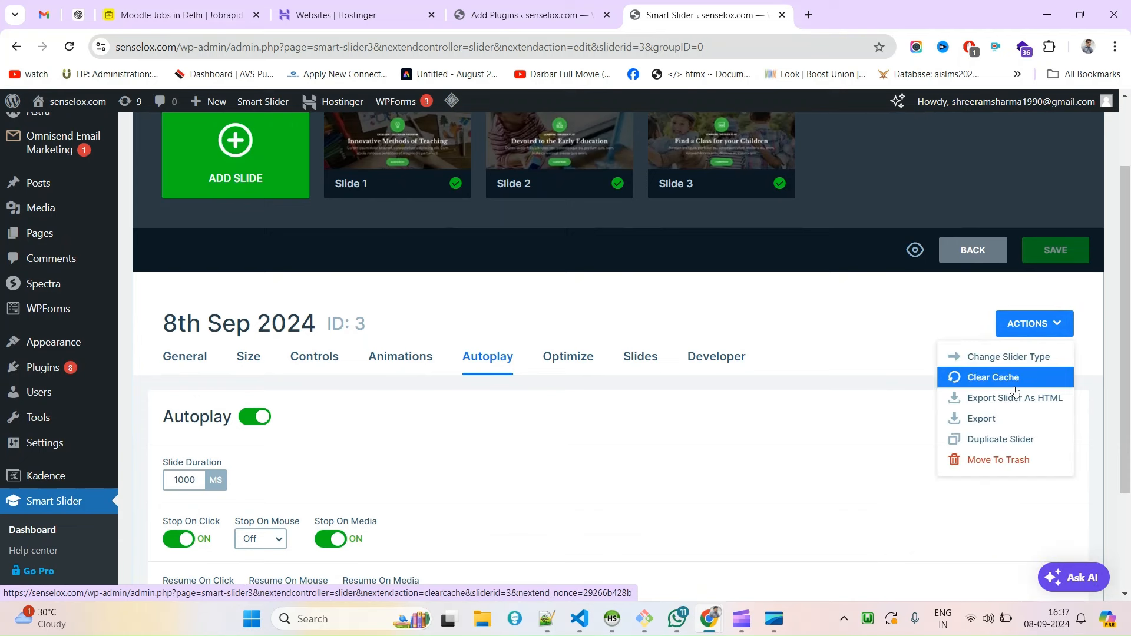
left_click(974, 380)
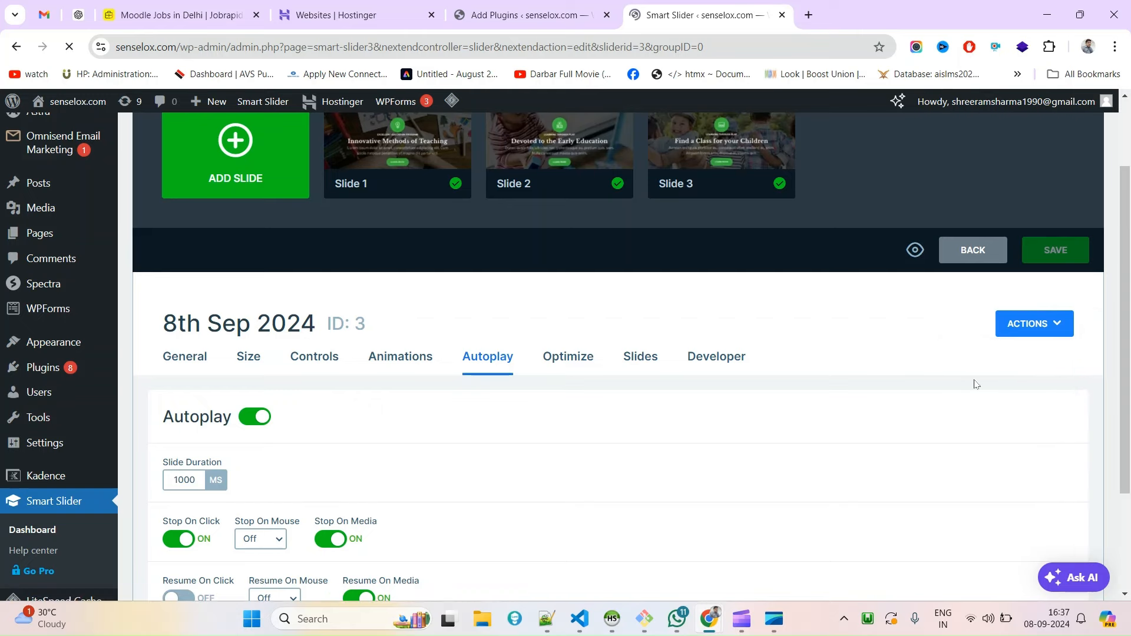
- Copy the shortcode [smartslider3 slider="3"] from the publish section of the slider's general settings
scroll(538, 474, "down", 4)
scroll(334, 304, "up", 2)
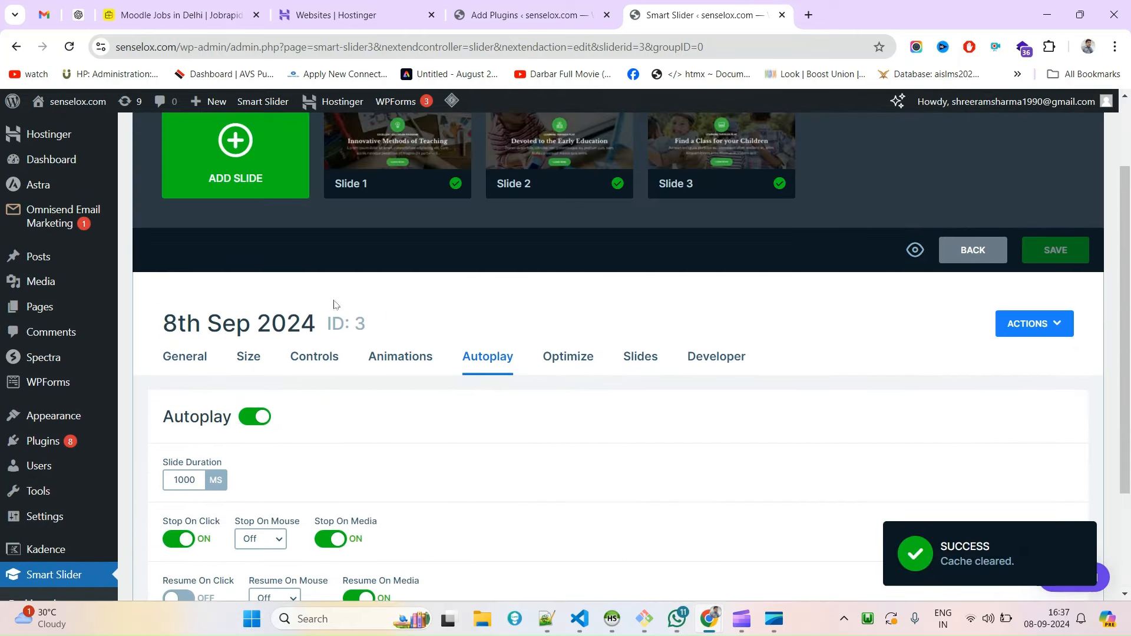
left_click(185, 357)
scroll(248, 363, "down", 4)
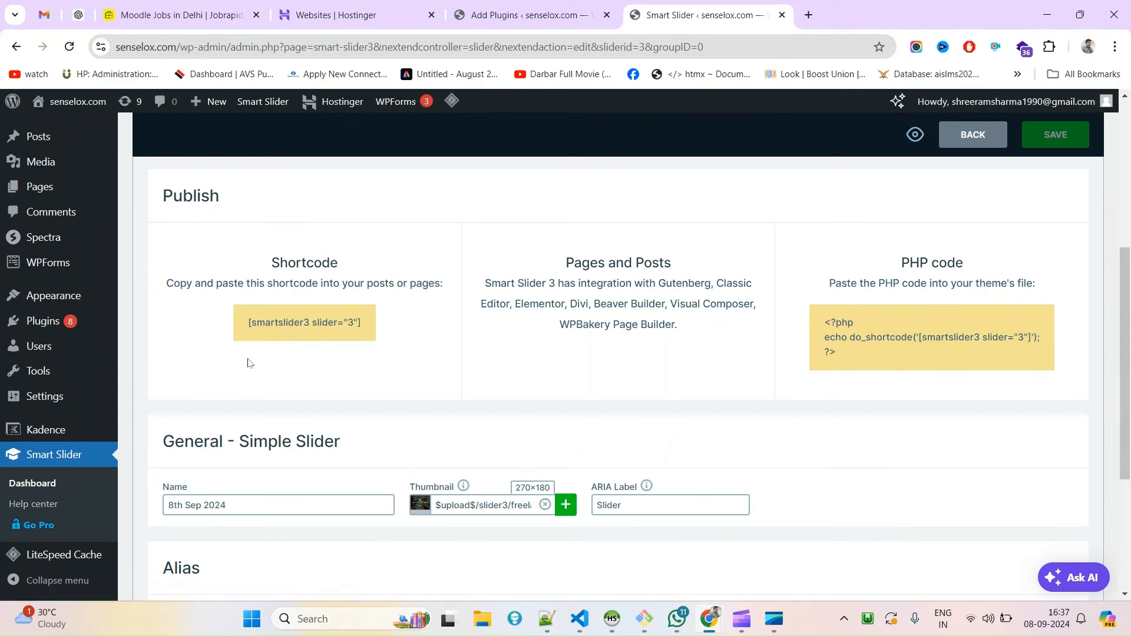
left_click_drag(239, 330, 371, 329)
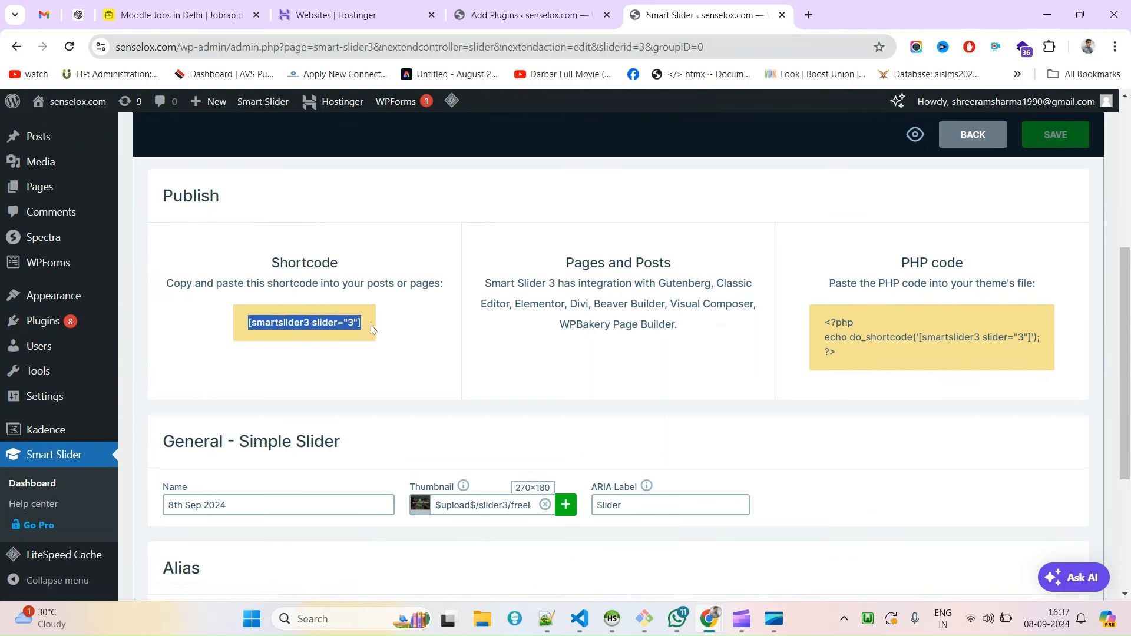
right_click(313, 324)
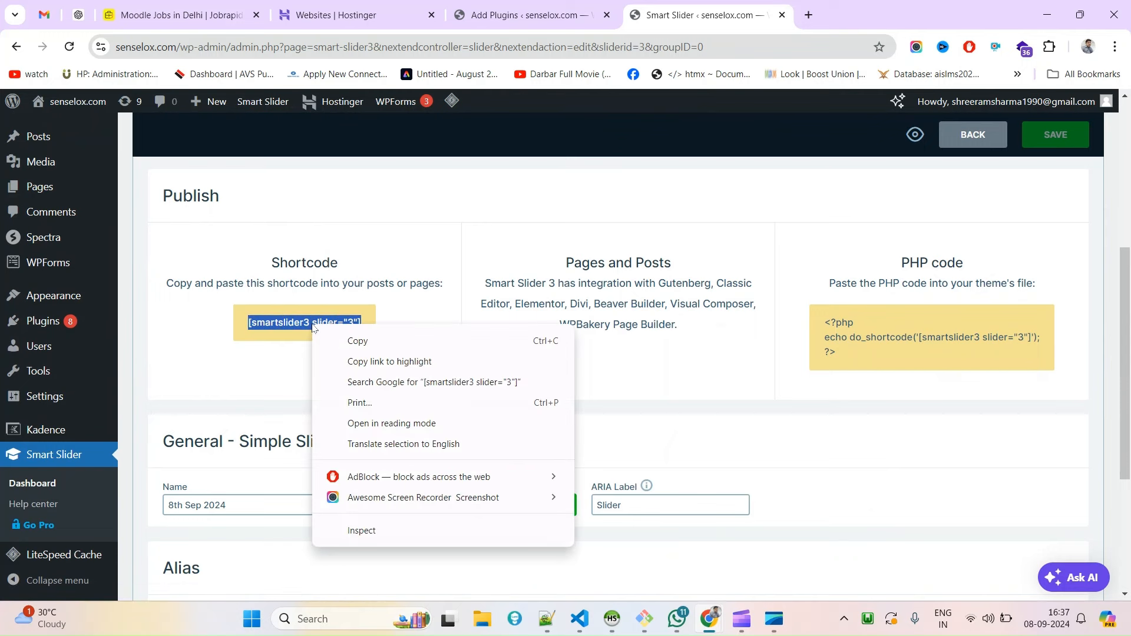
left_click(354, 339)
- Switch to Notepad++, paste the shortcode into the empty document, copy it again from there and minimize the editor
left_click(554, 623)
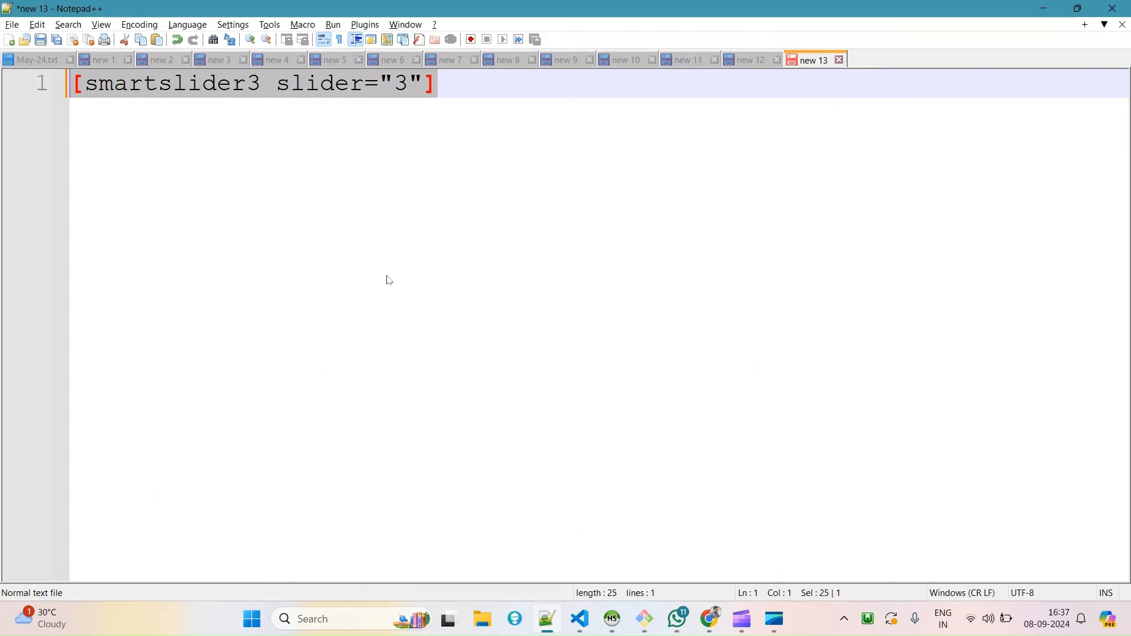
right_click(364, 95)
left_click(400, 112)
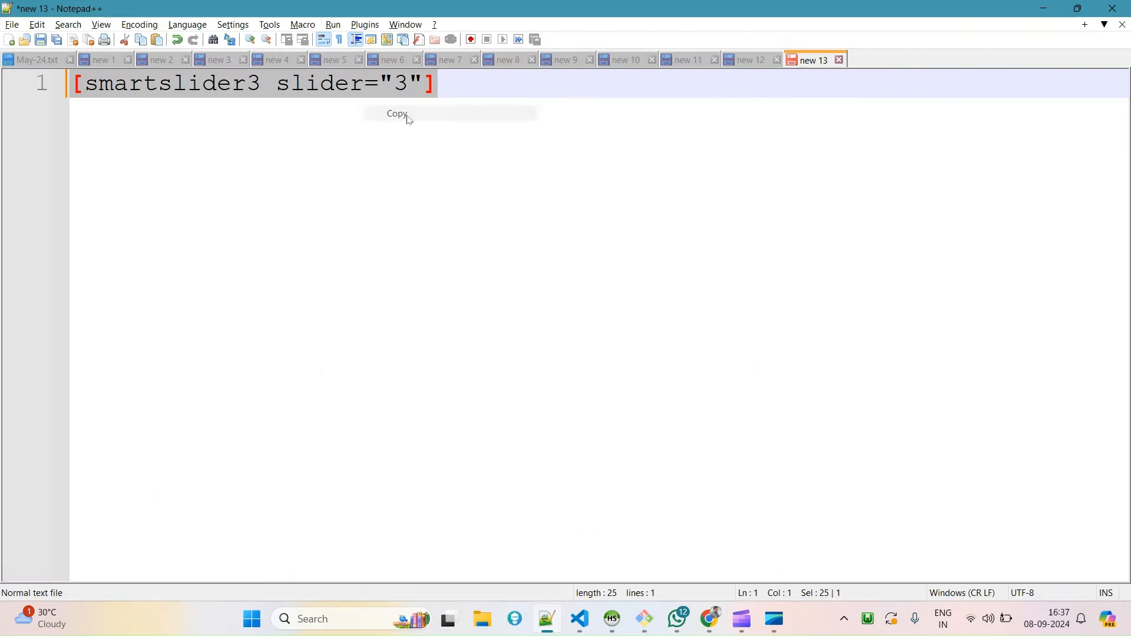
scroll(430, 221, "up", 2)
right_click(433, 83)
left_click(469, 107)
left_click(1042, 8)
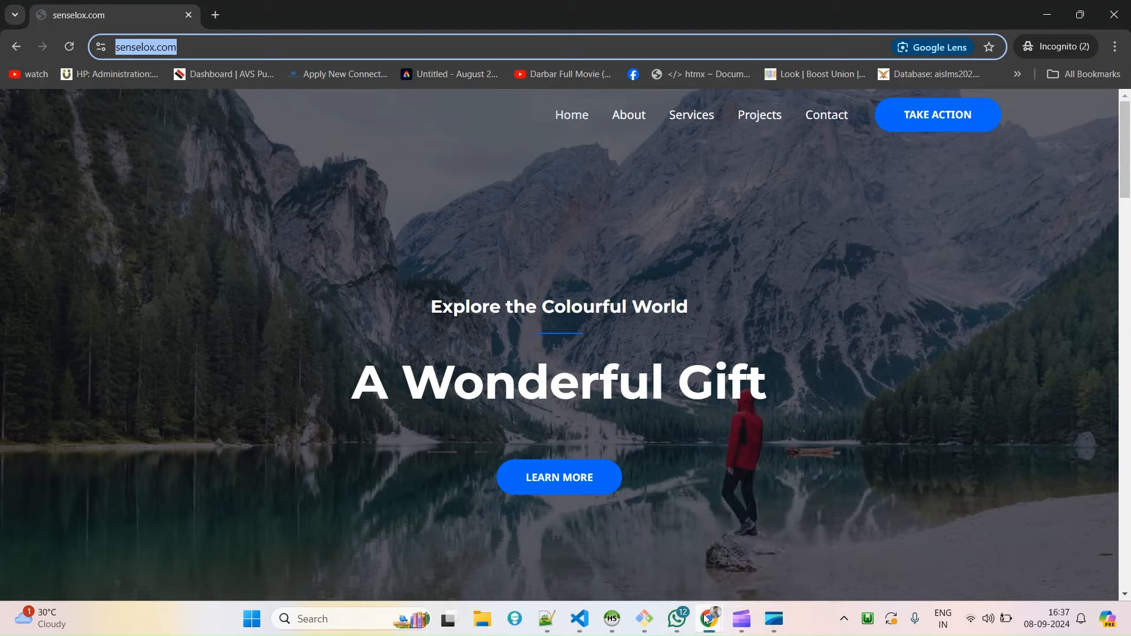
- Switch to the incognito browser window, reload senselox.com and look over its current home page
mouse_move(709, 619)
left_click(775, 498)
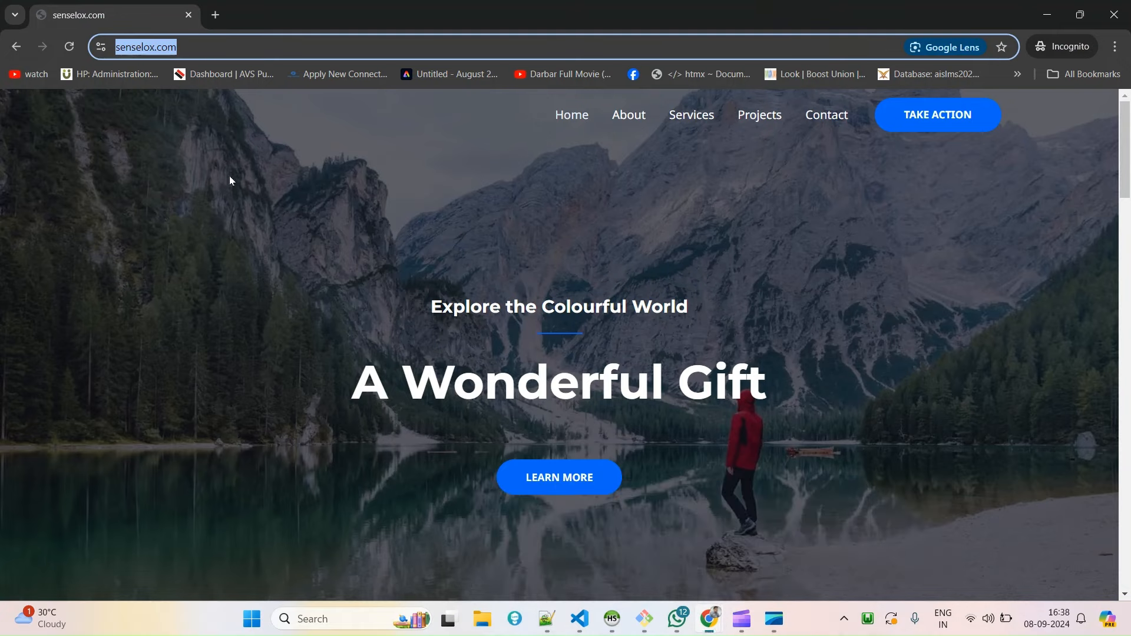
left_click(69, 47)
scroll(630, 347, "down", 5)
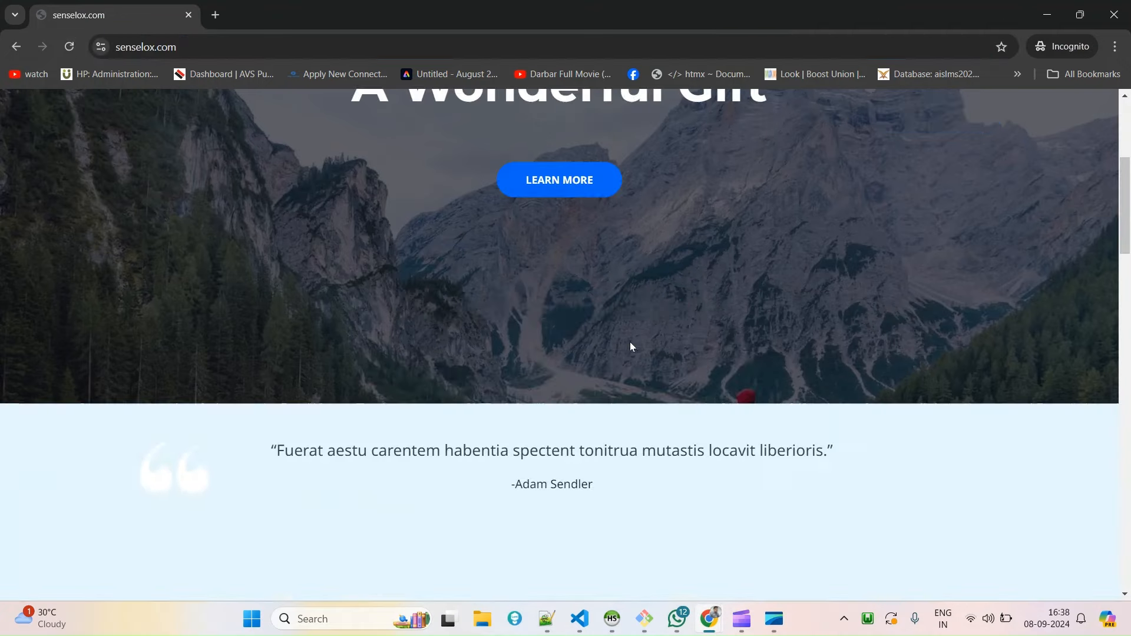
- Return to the WordPress admin and open the Home front page from the pages list for editing
key("alt+Tab")
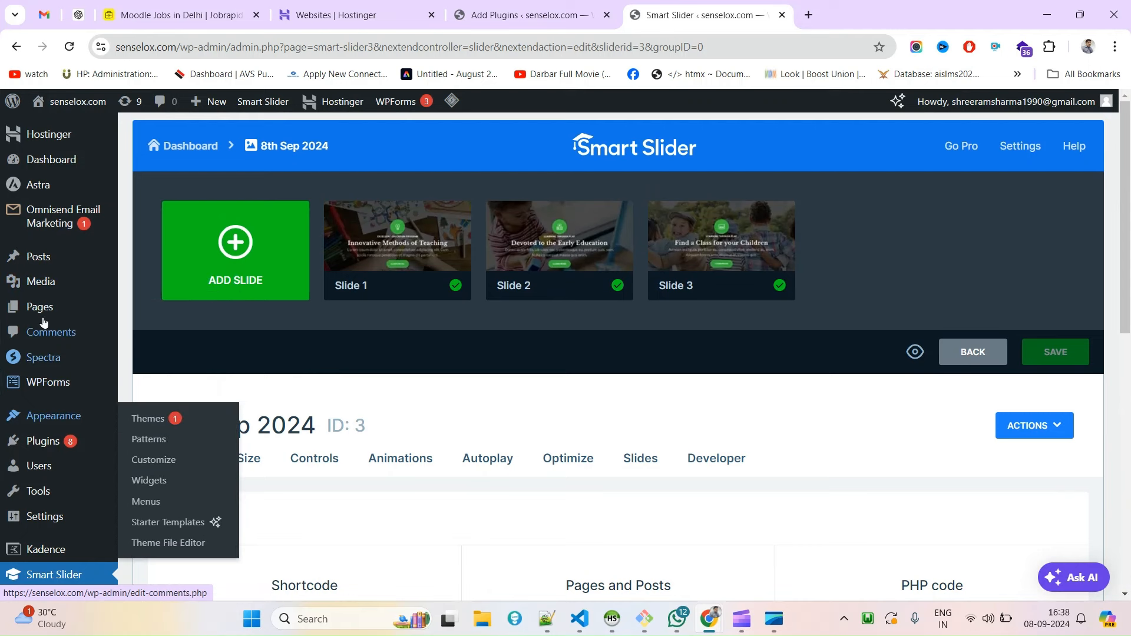
left_click(40, 312)
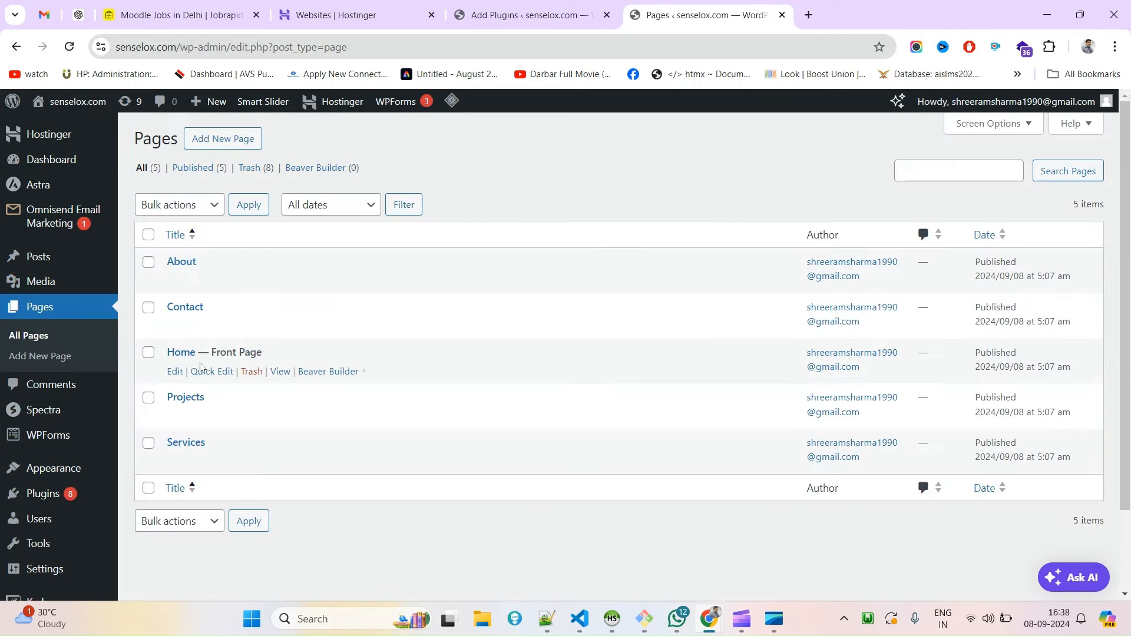
left_click(177, 372)
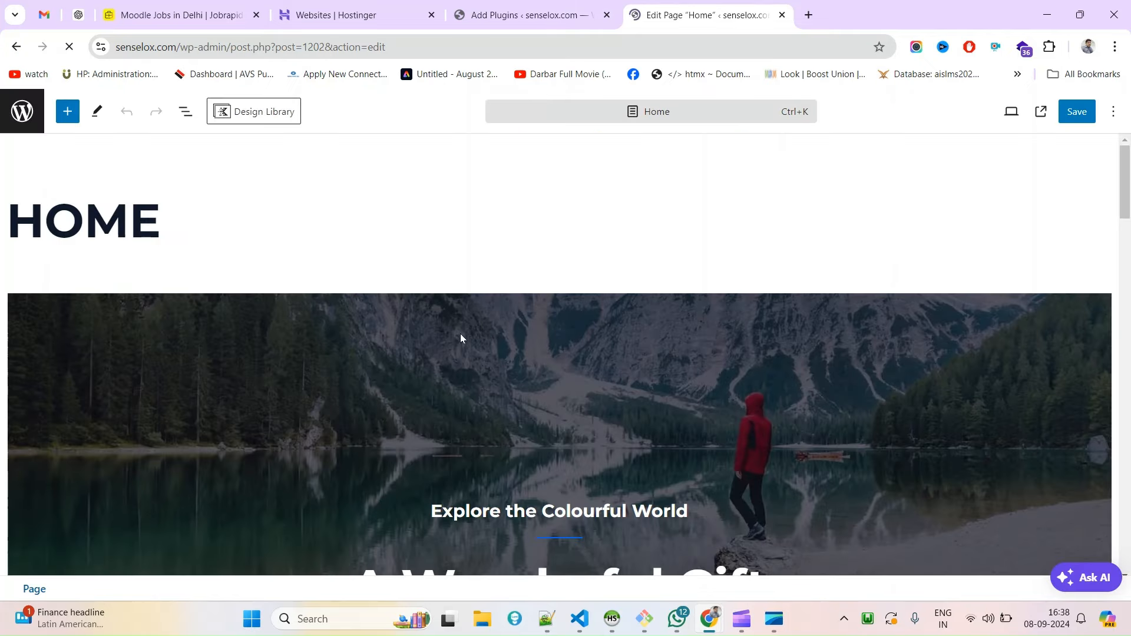
scroll(452, 387, "down", 7)
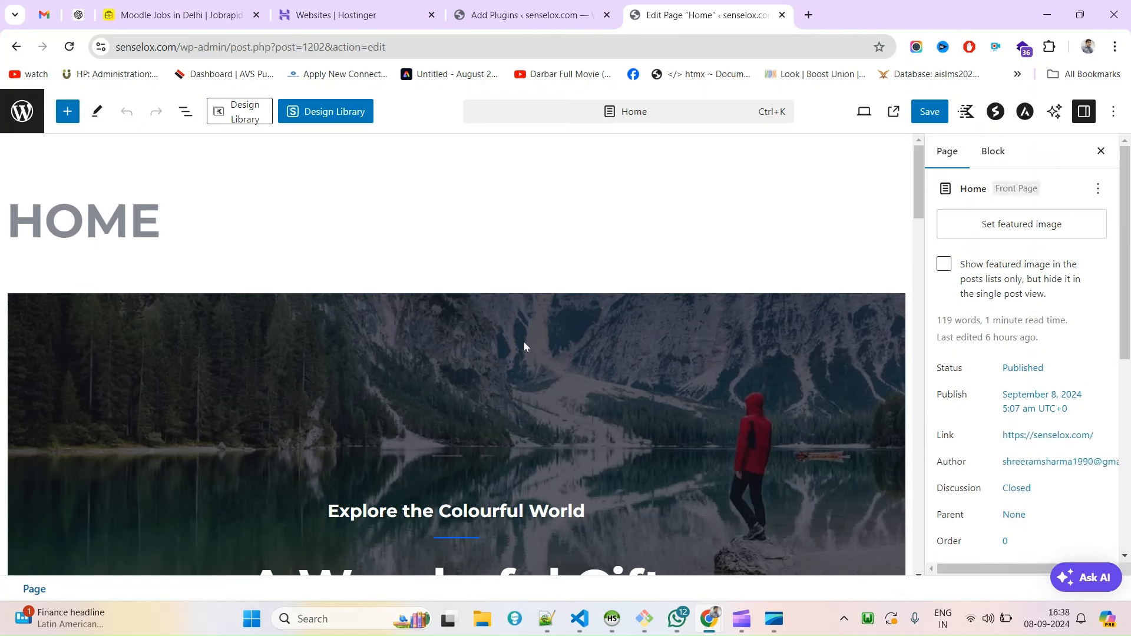
- Add a block before the hero container, paste the shortcode [smartslider3 slider="3"] into it and save the page
left_click(375, 345)
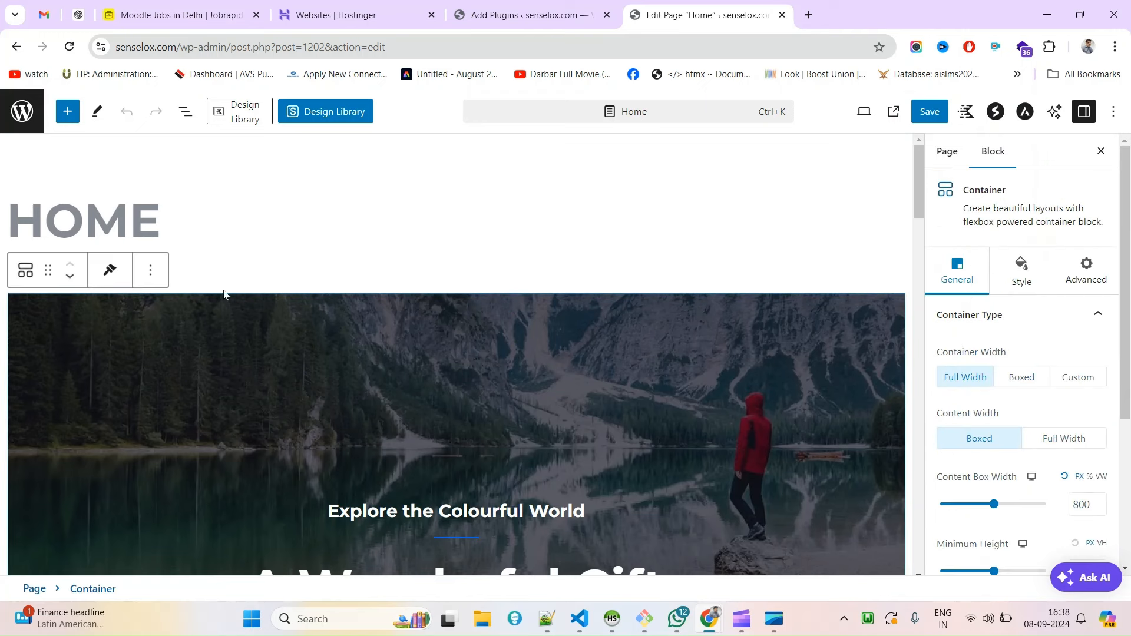
left_click(151, 271)
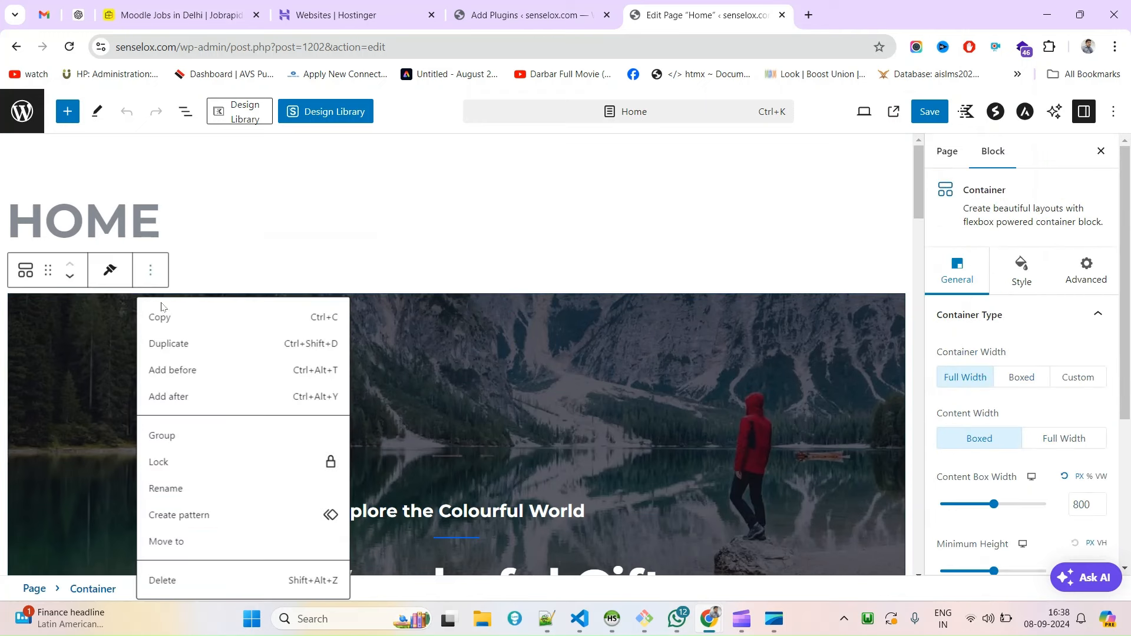
left_click(176, 370)
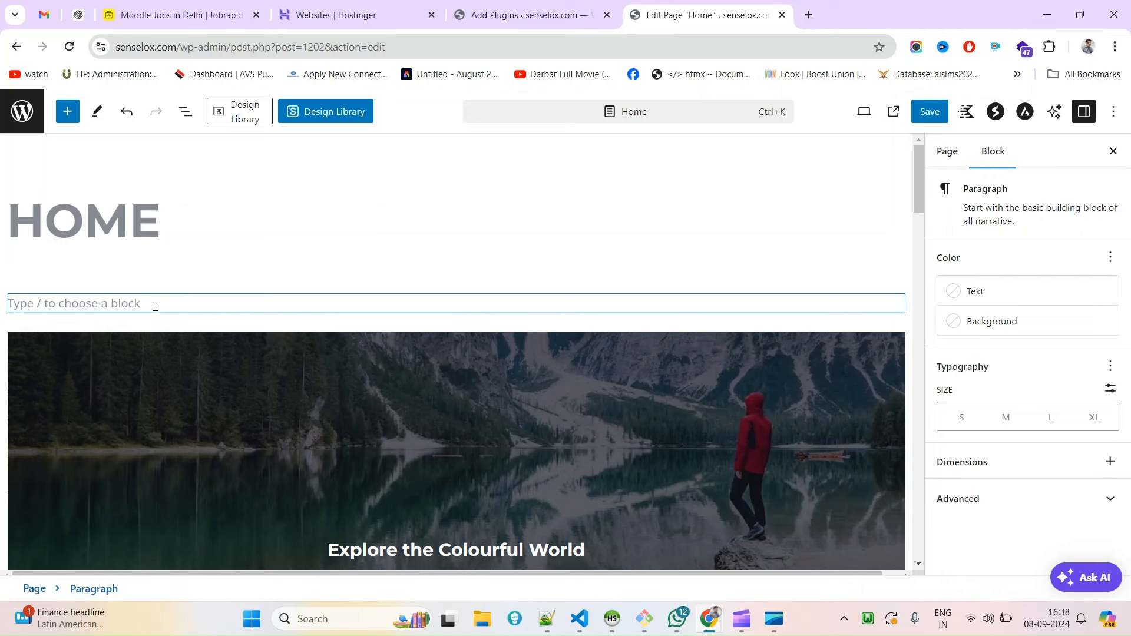
key("ctrl+v")
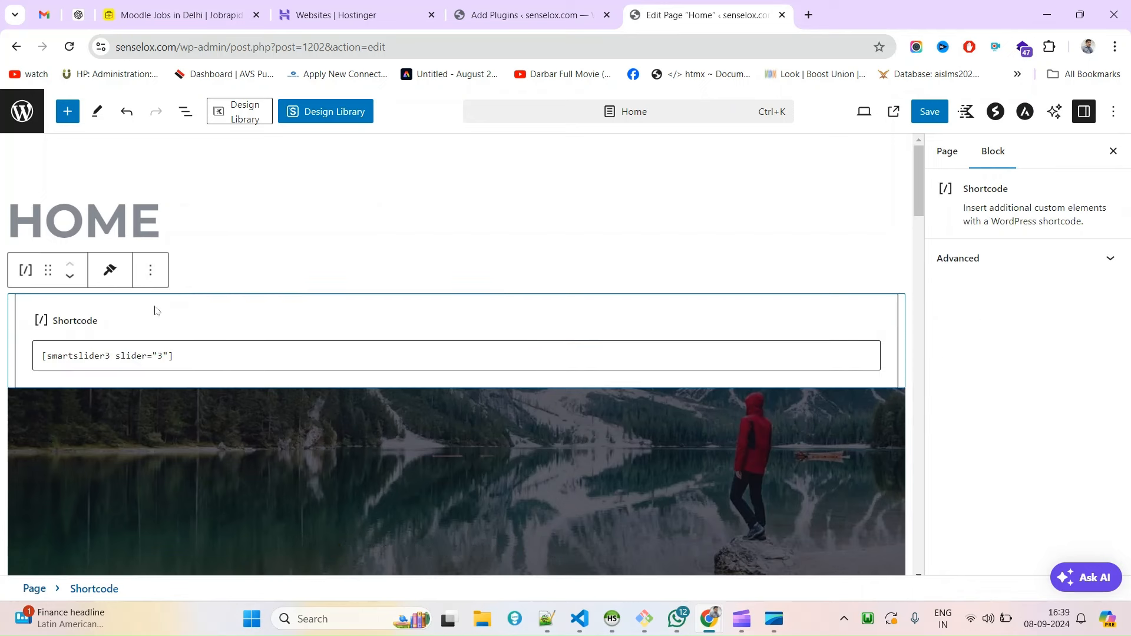
right_click(154, 310)
left_click(142, 321)
left_click(375, 257)
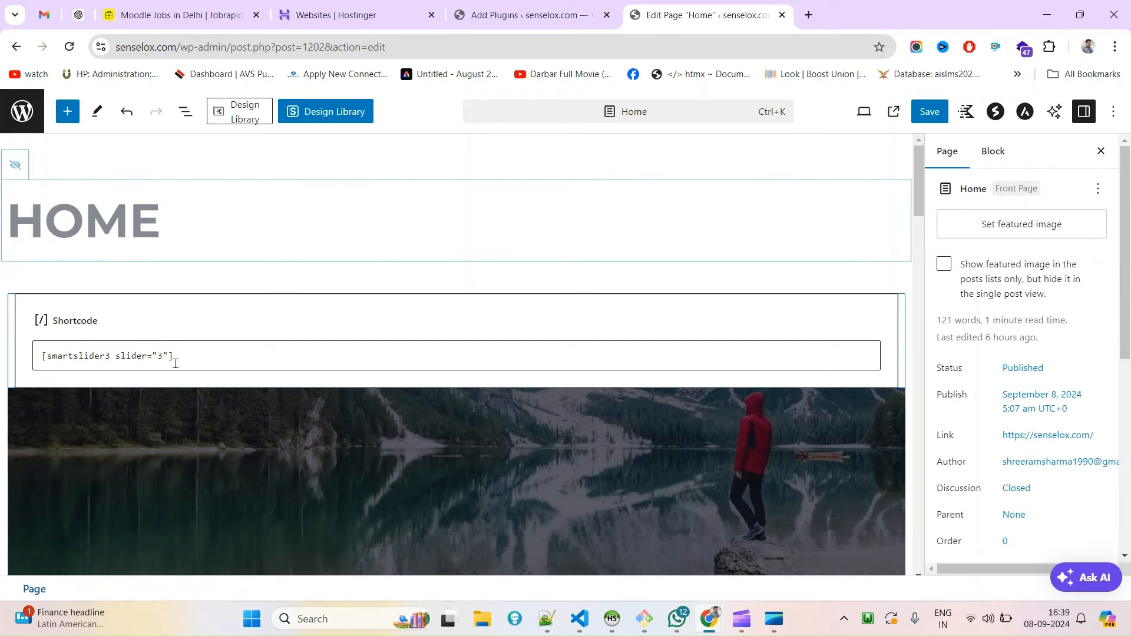
left_click(223, 355)
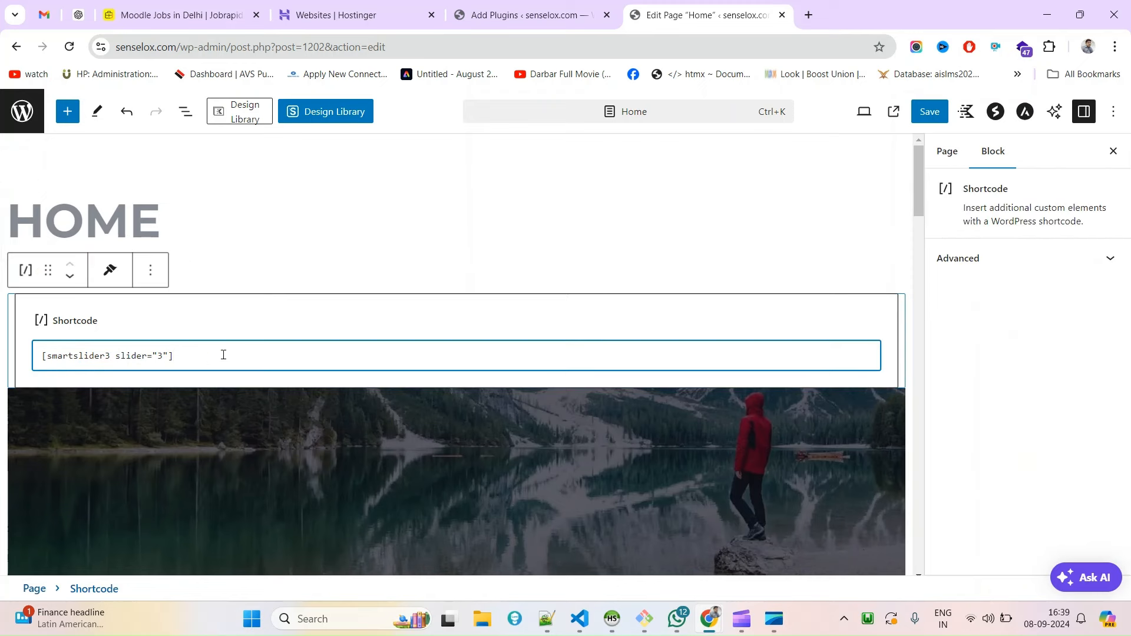
left_click(926, 114)
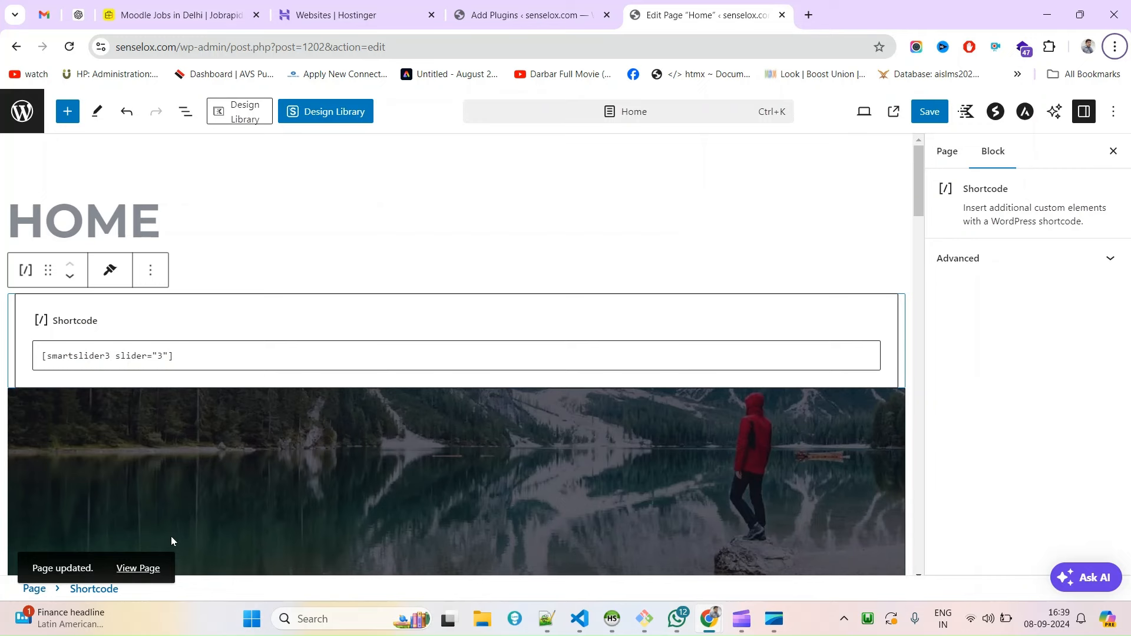
- Reload senselox.com in the incognito window and examine the slider and the hero section below it
key("alt+Tab")
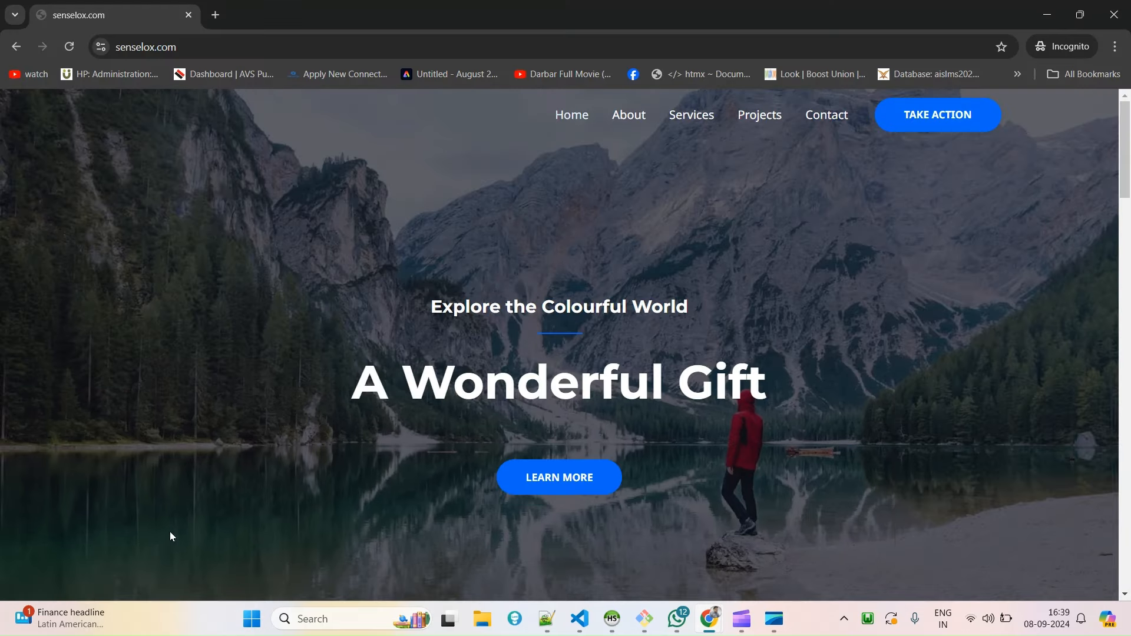
left_click(69, 49)
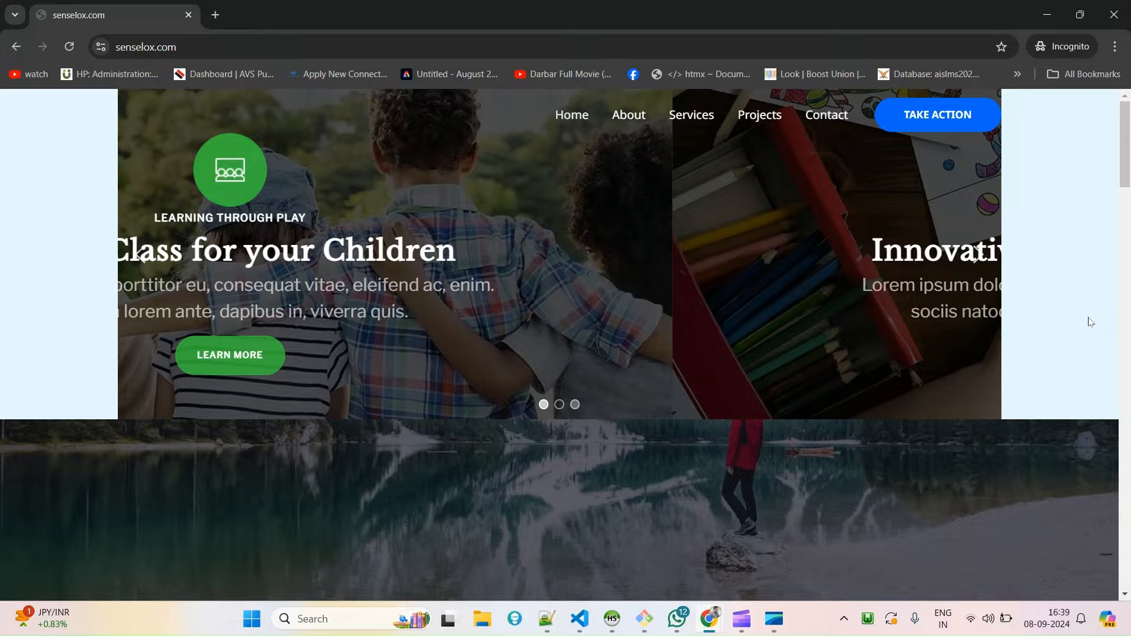
scroll(1087, 317, "down", 15)
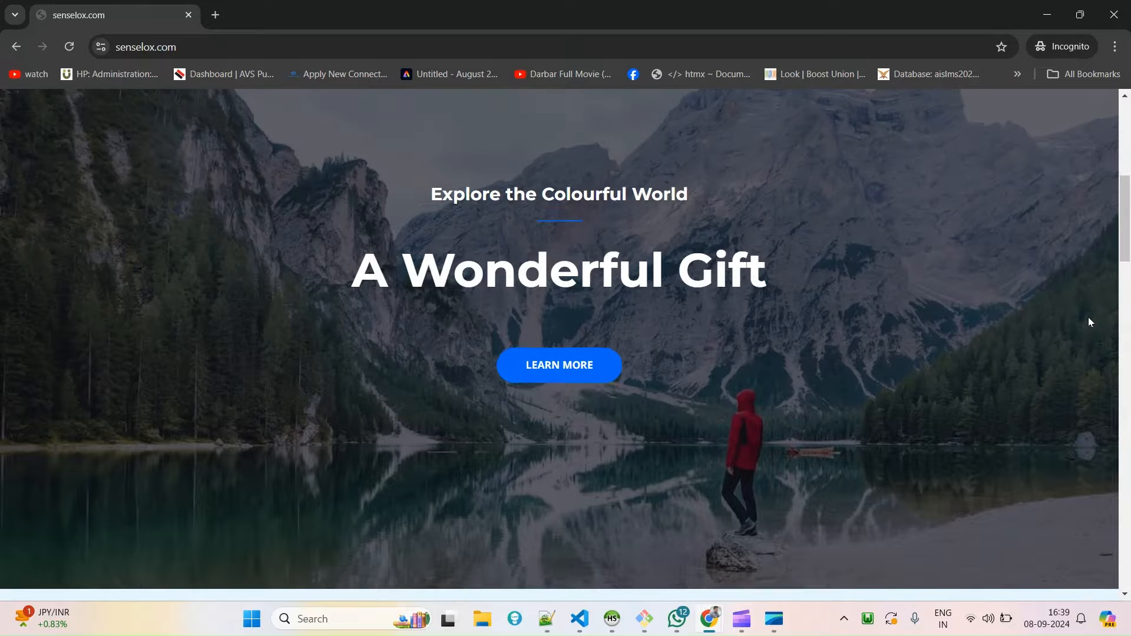
scroll(1090, 318, "up", 15)
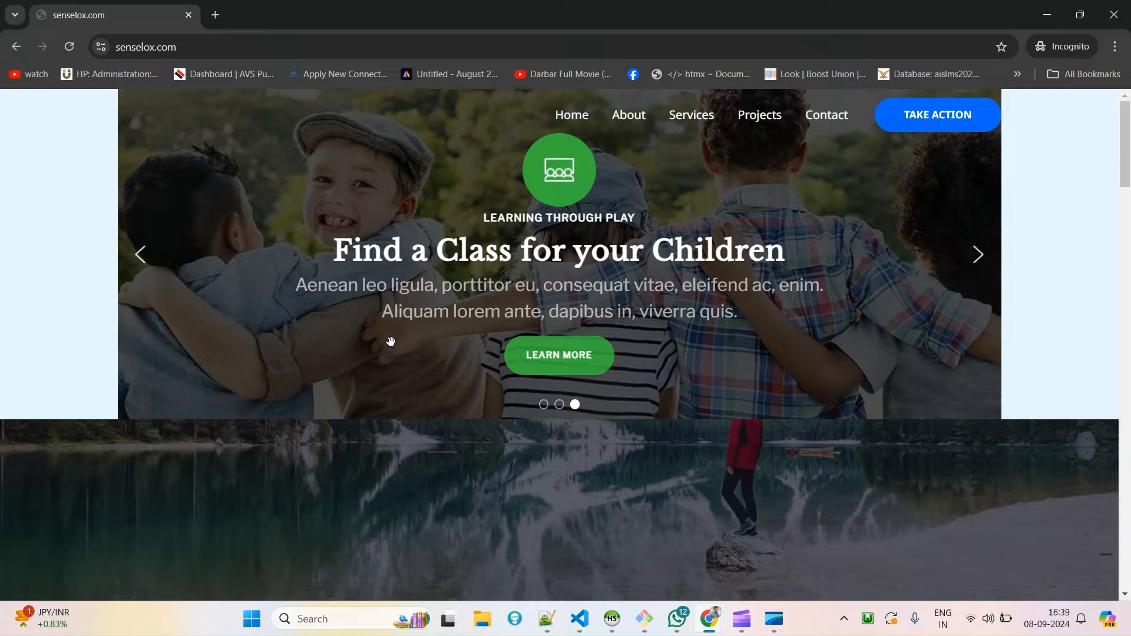
- Inspect the article, entry-content and n2-section-smartslider elements around the slider in the developer tools and close them
key("alt+Tab")
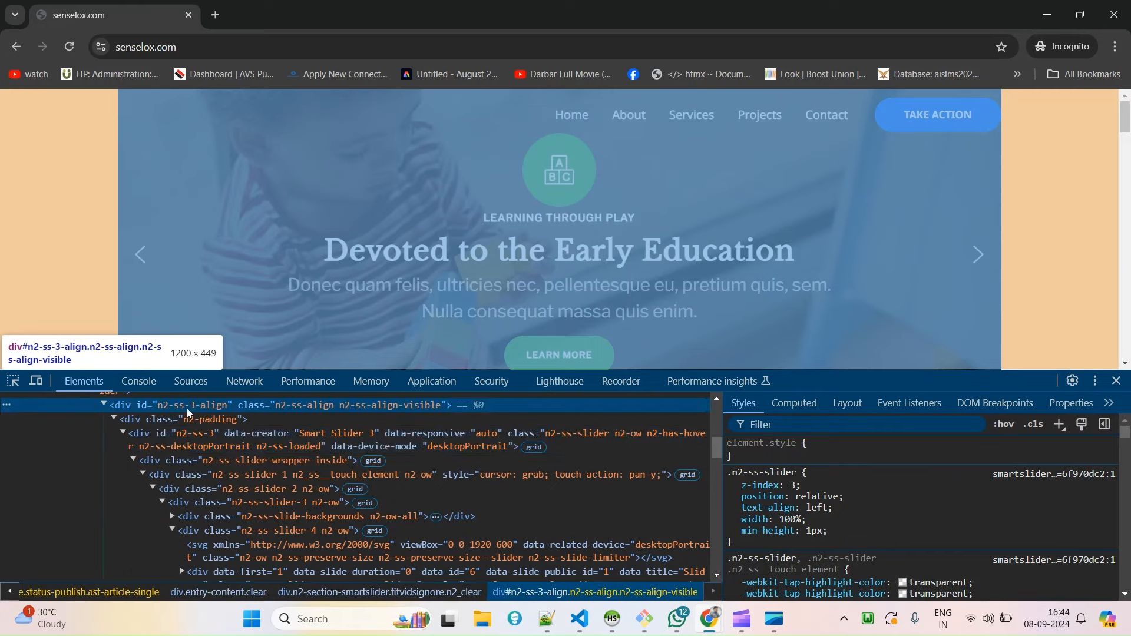
scroll(188, 412, "up", 3)
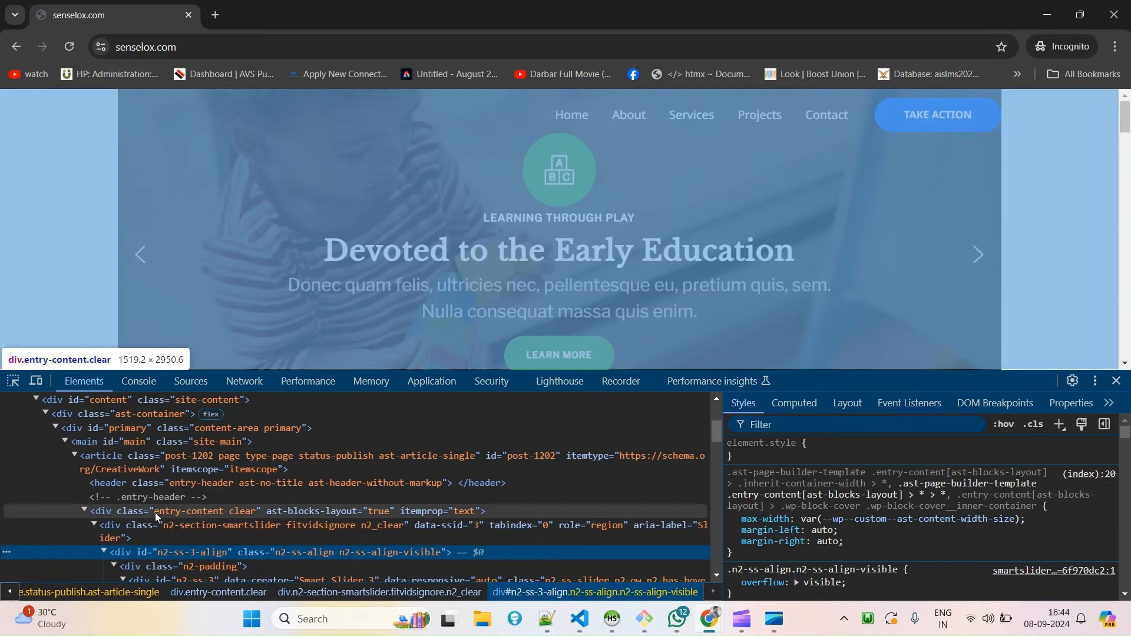
left_click(156, 513)
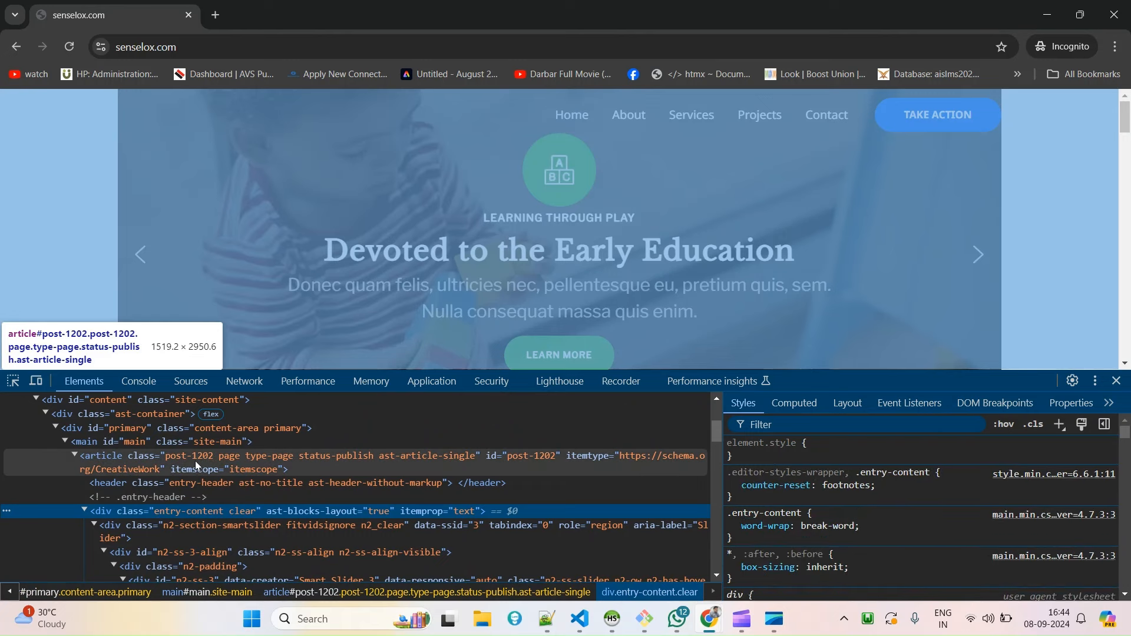
left_click(196, 461)
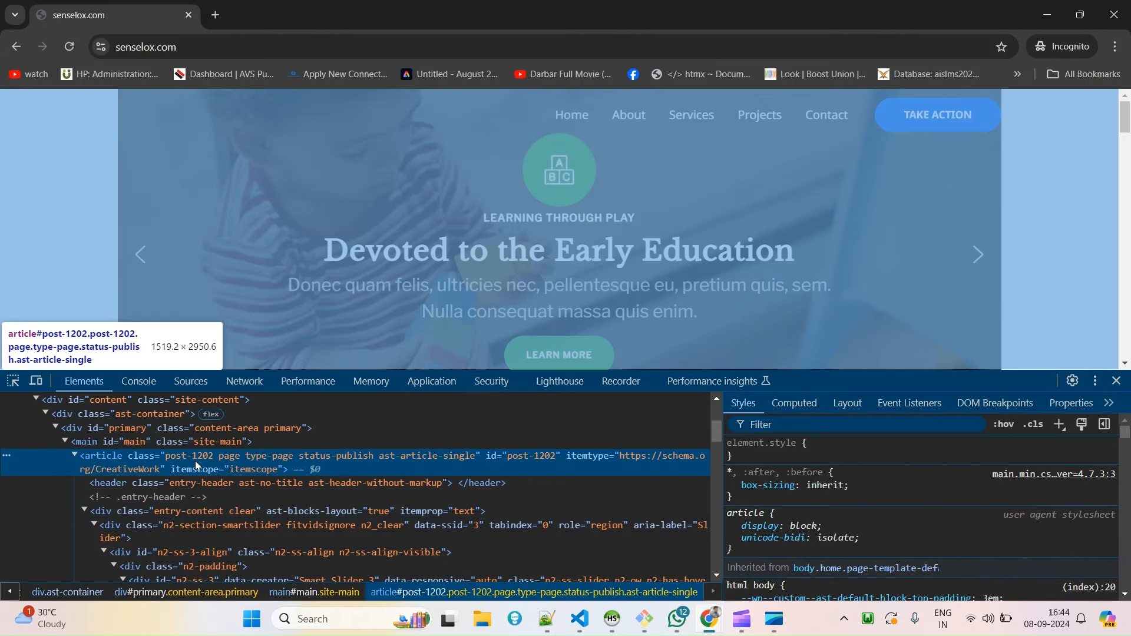
left_click(152, 512)
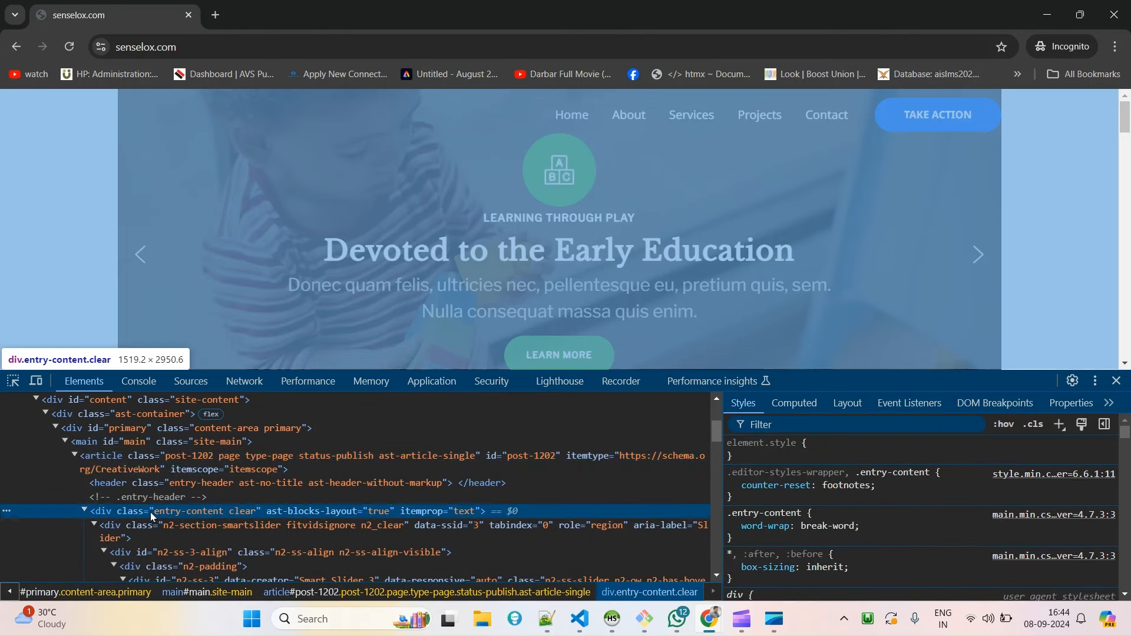
left_click(459, 529)
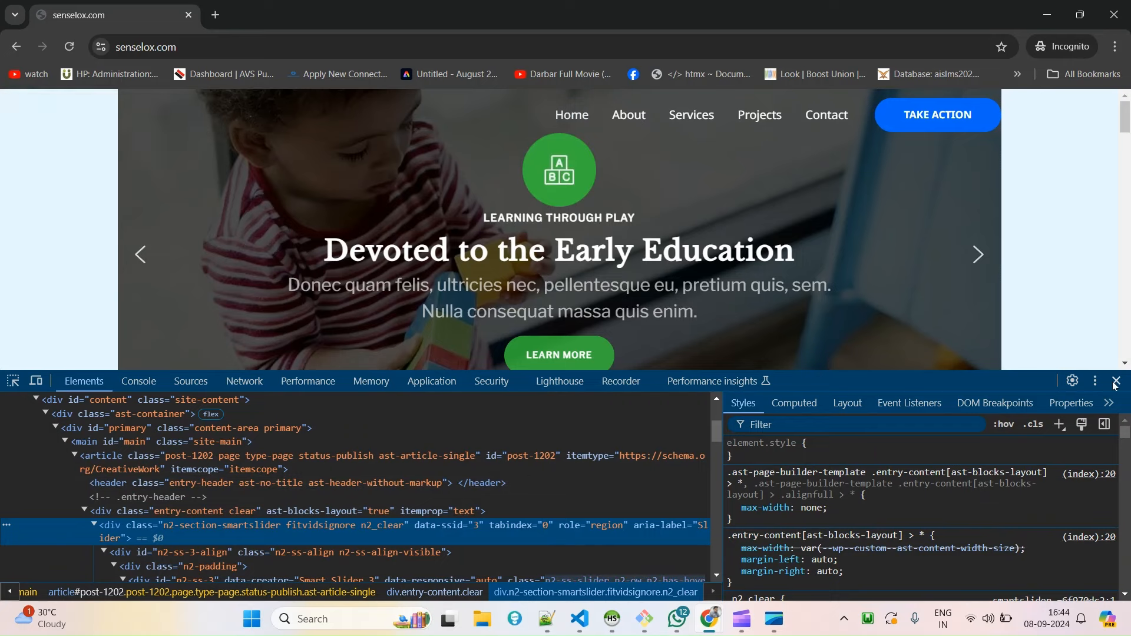
left_click(1116, 380)
- Return to the WordPress admin, open the 8th Sep 2024 slider project in Smart Slider for editing and show its Size settings
key("alt+Tab")
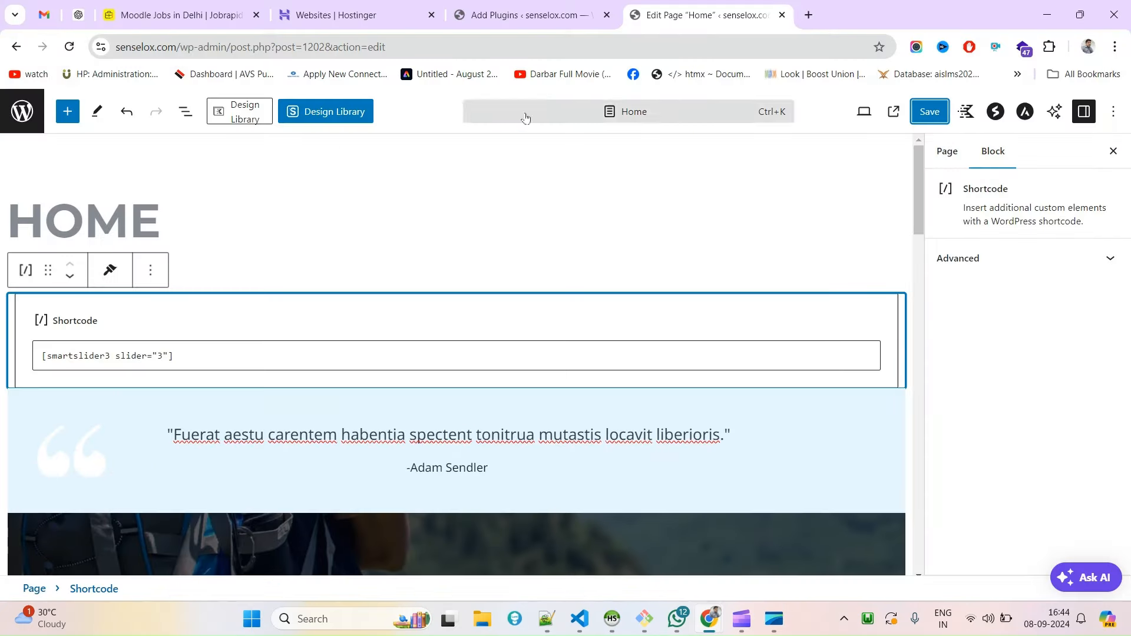
left_click(530, 13)
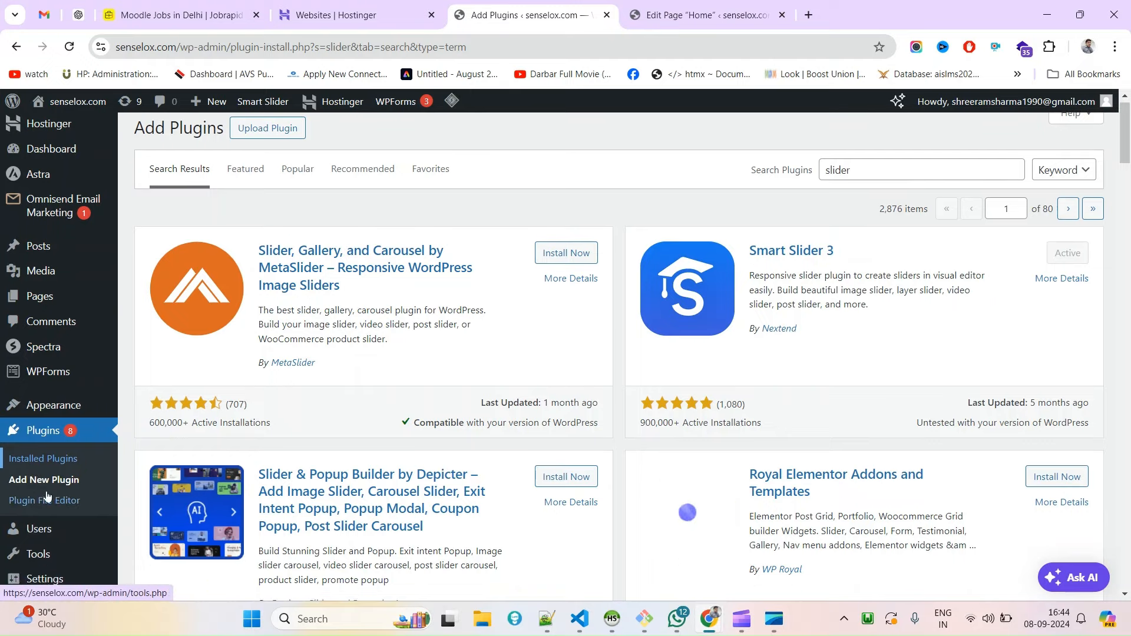
scroll(44, 519, "down", 6)
left_click(54, 529)
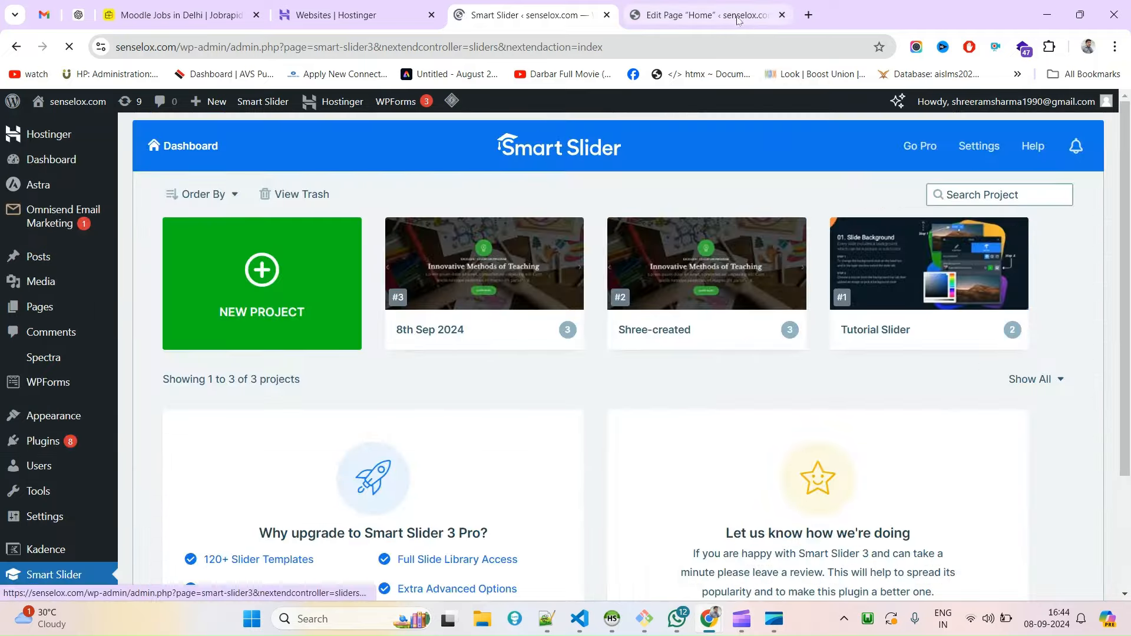
left_click(754, 20)
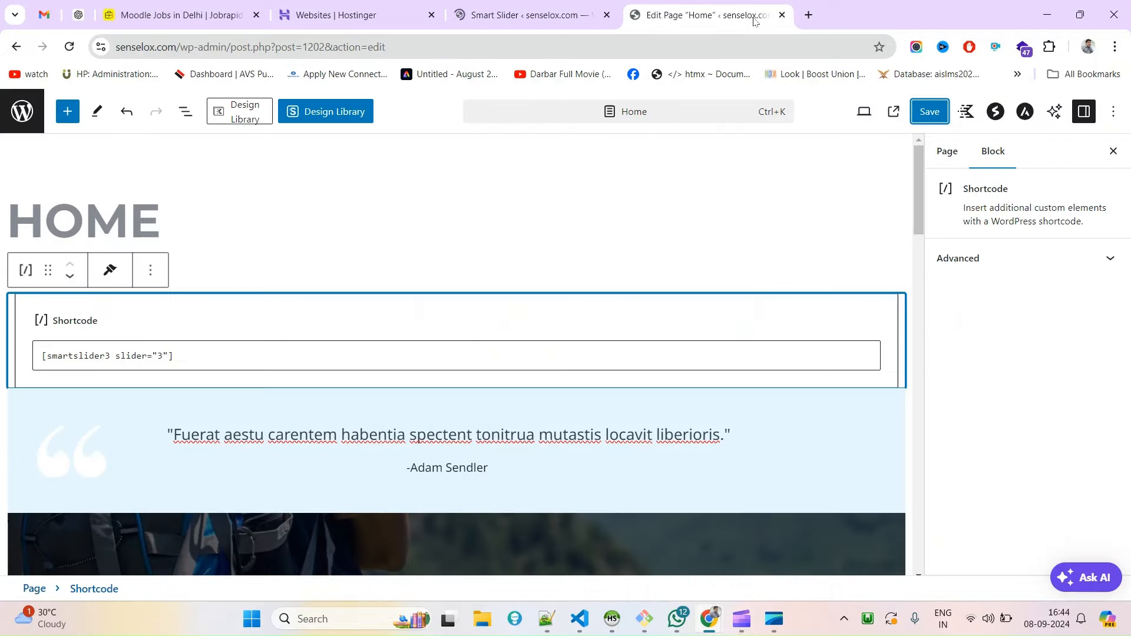
left_click(513, 11)
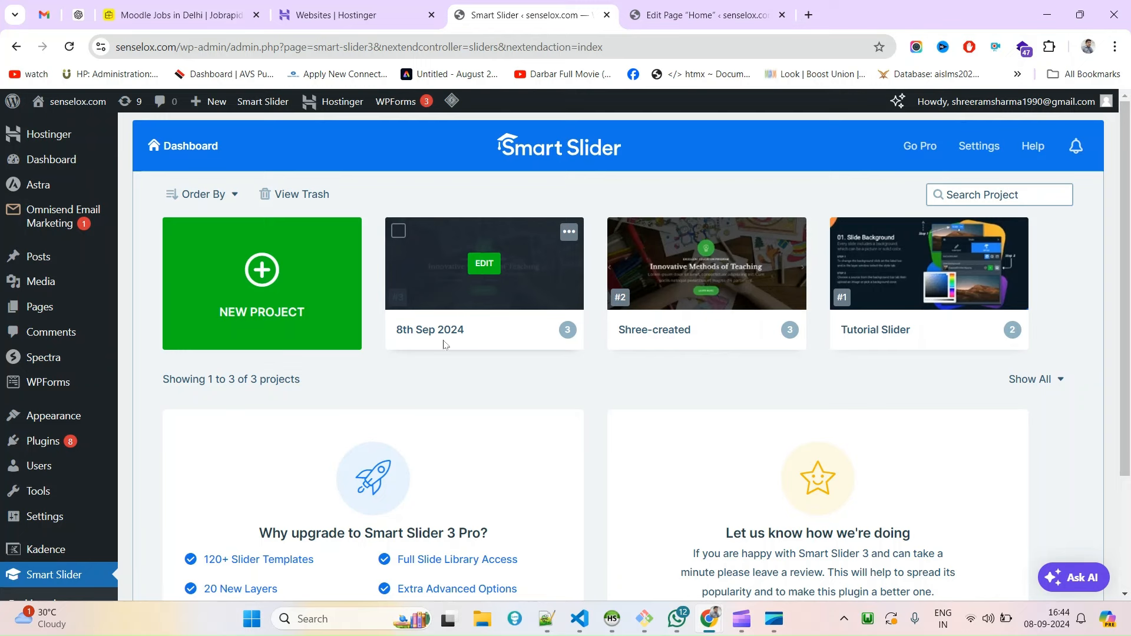
left_click(489, 271)
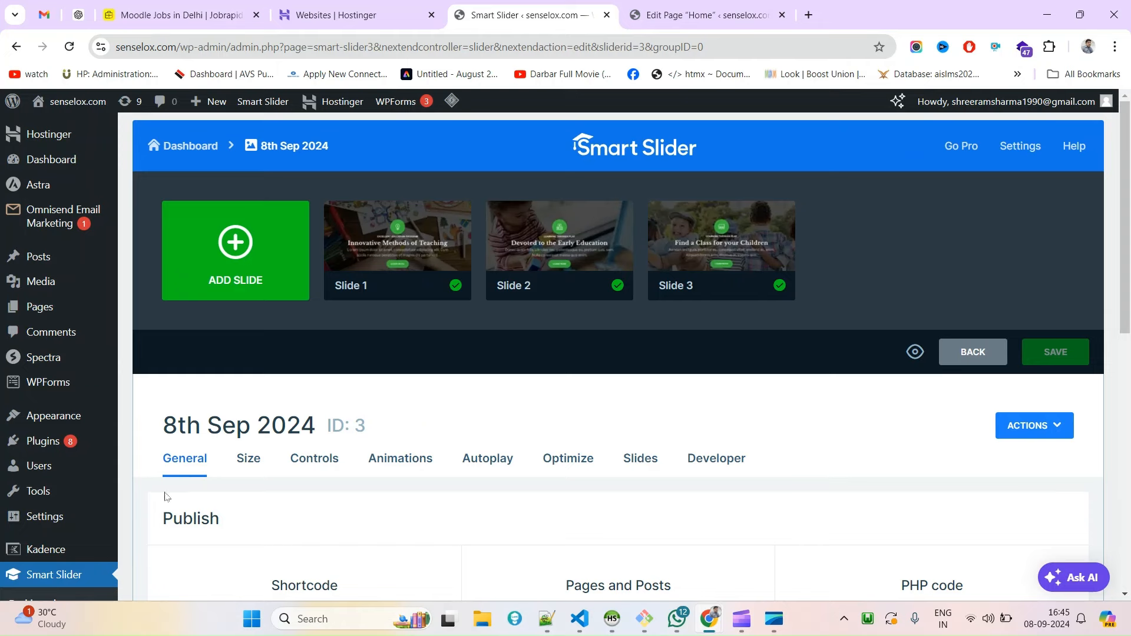
scroll(165, 496, "down", 5)
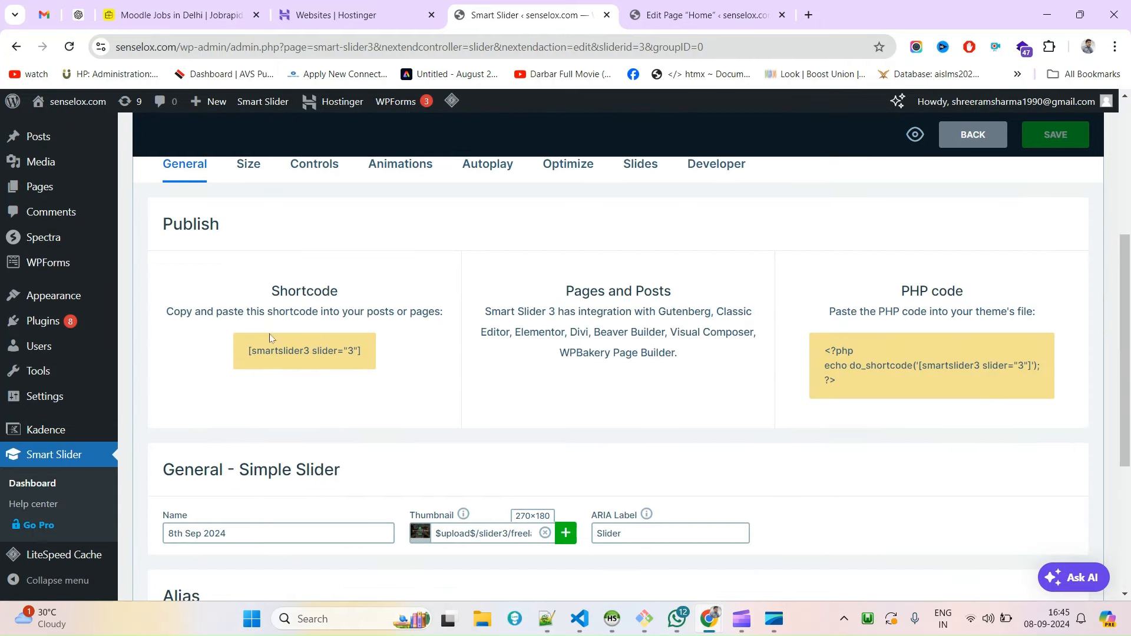
left_click(251, 181)
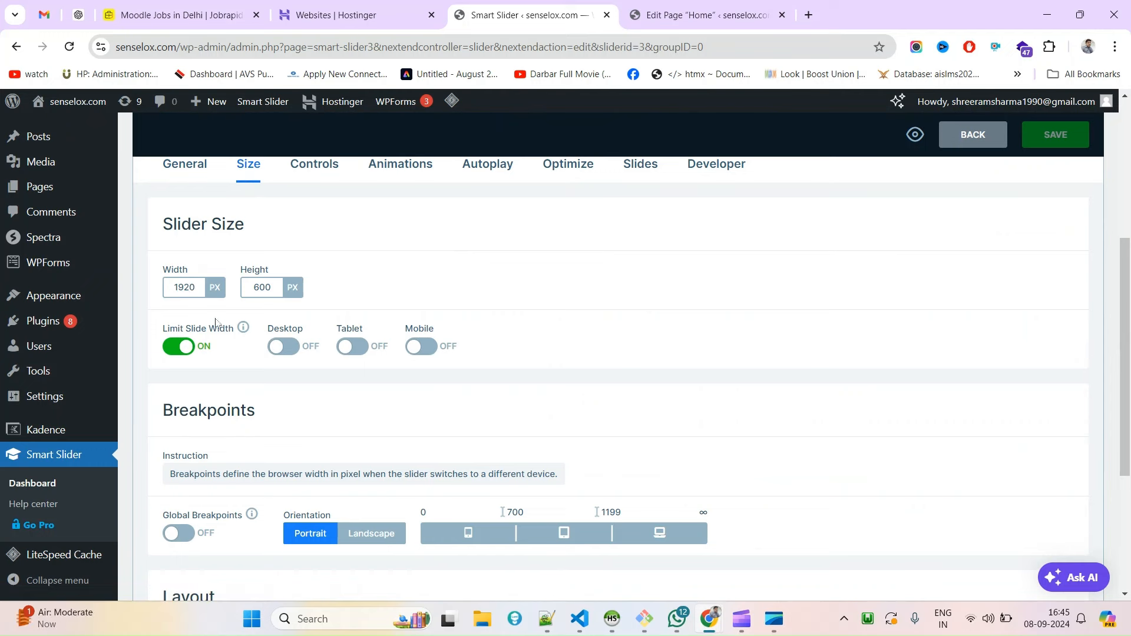
- Inspect the dark top bar of the slider's settings page with the developer tools and close them
right_click(630, 369)
left_click(697, 355)
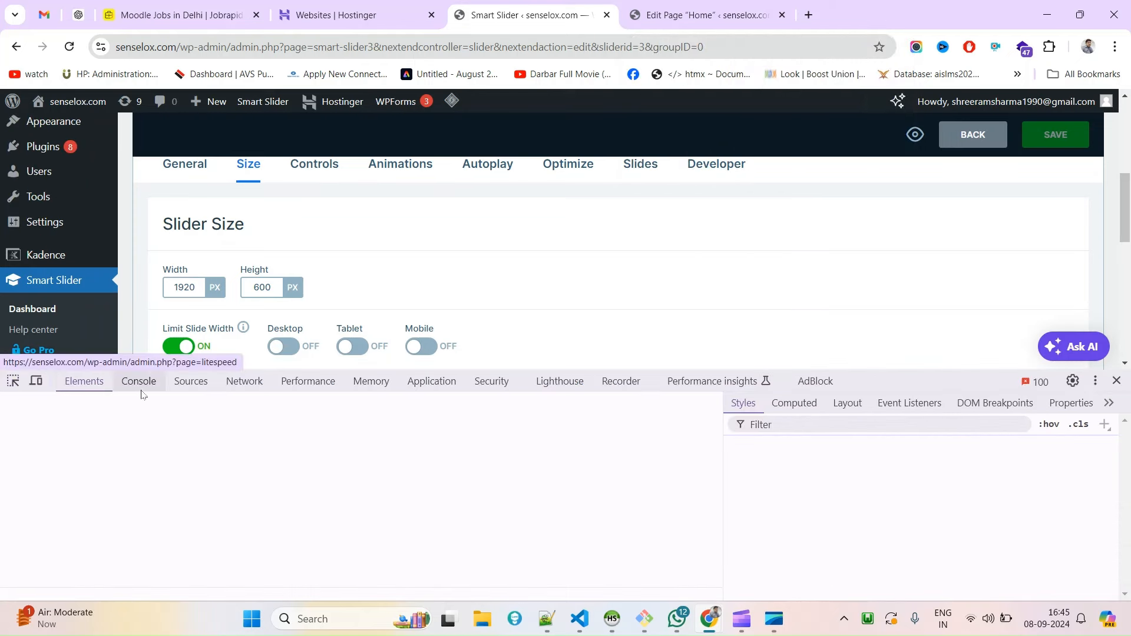
left_click(13, 381)
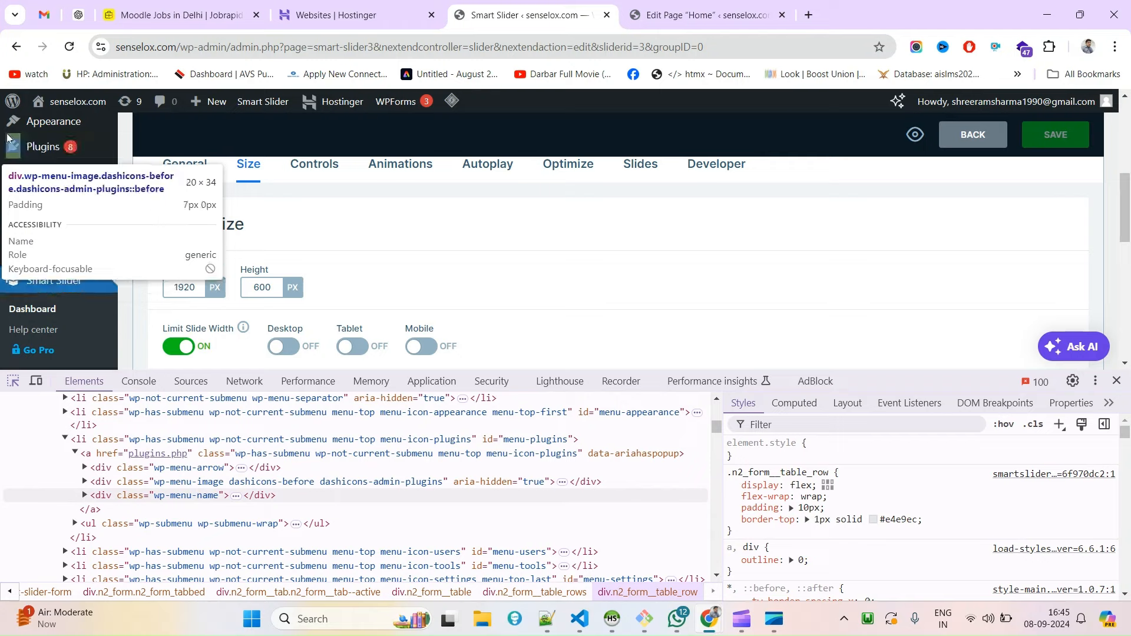
left_click(384, 141)
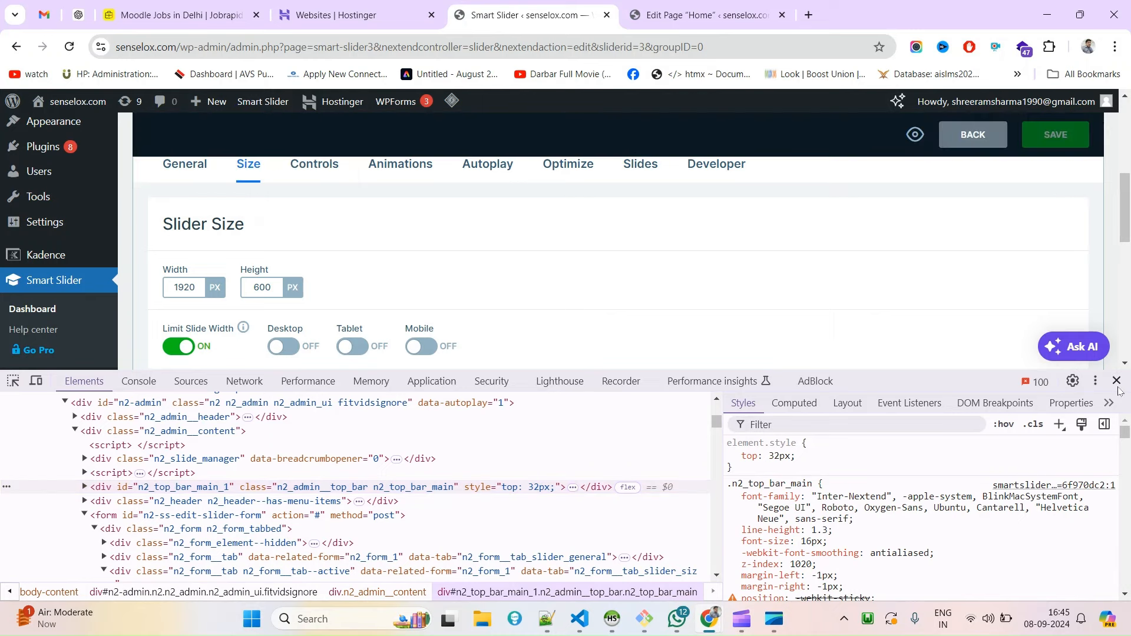
key("F12")
- Open senselox.com in Microsoft Edge, reload it and examine the slider and the sections below it
key("alt+Tab")
left_click(350, 619)
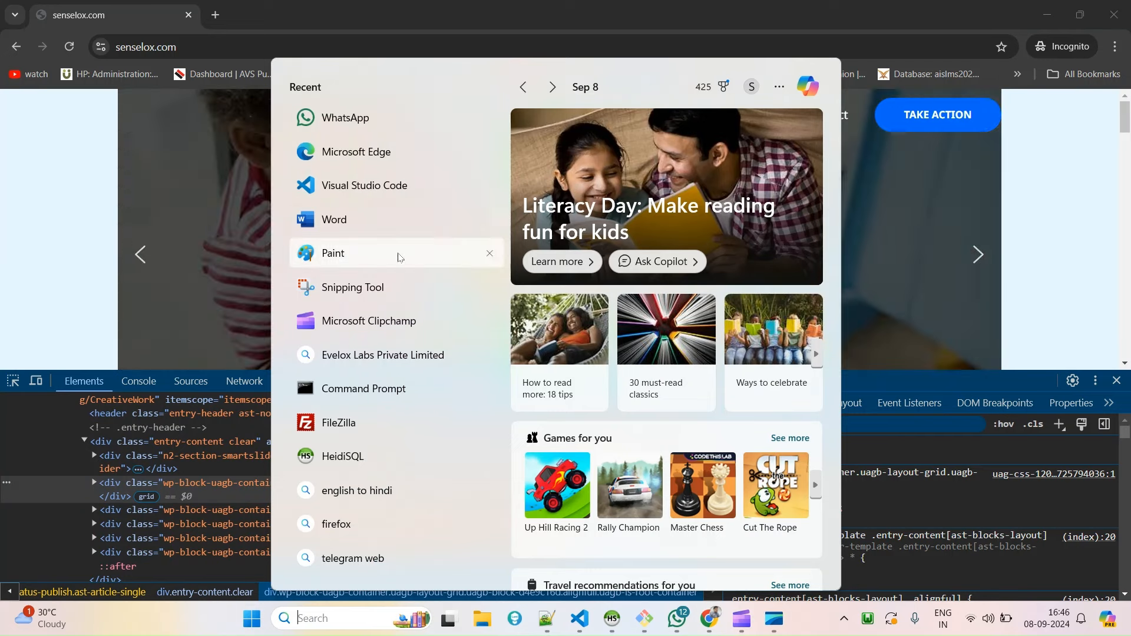
type("ie")
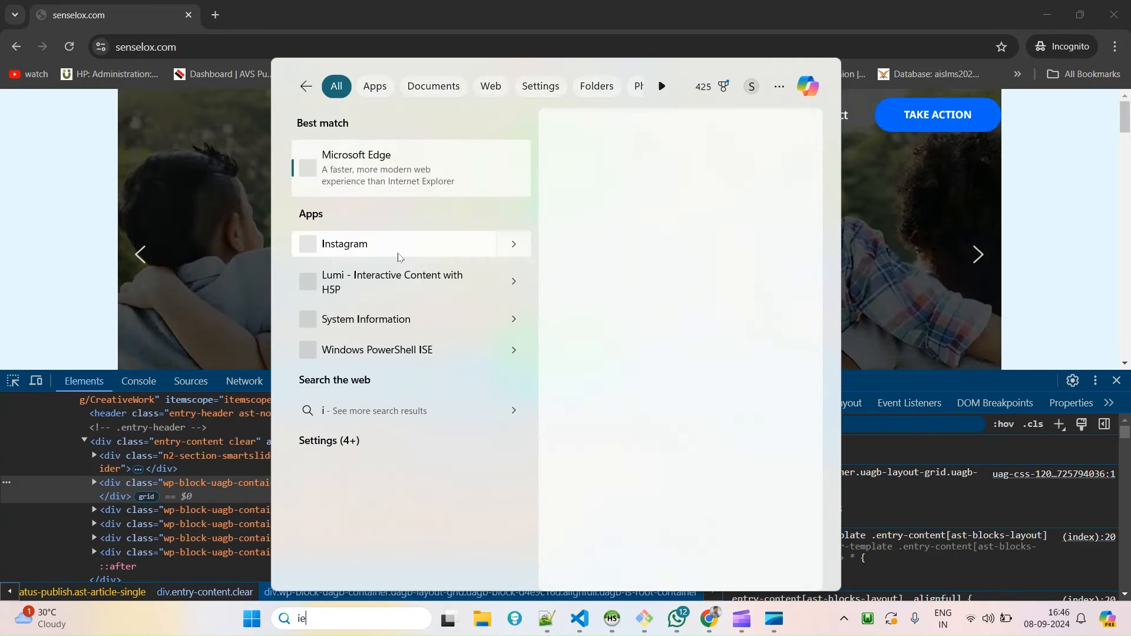
left_click(390, 170)
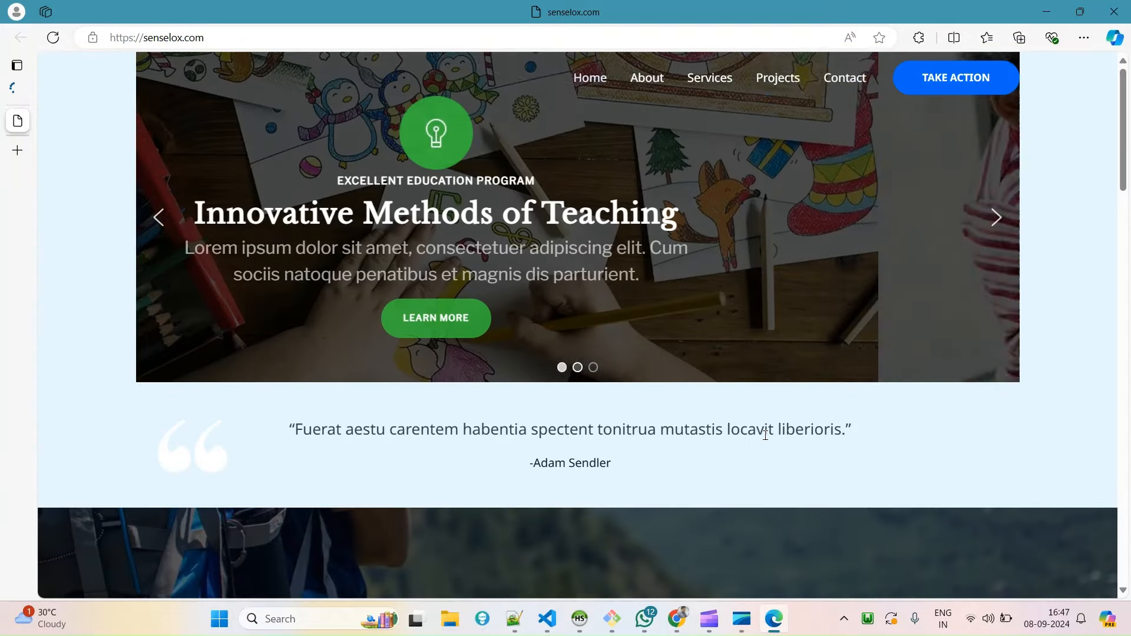
key("F5")
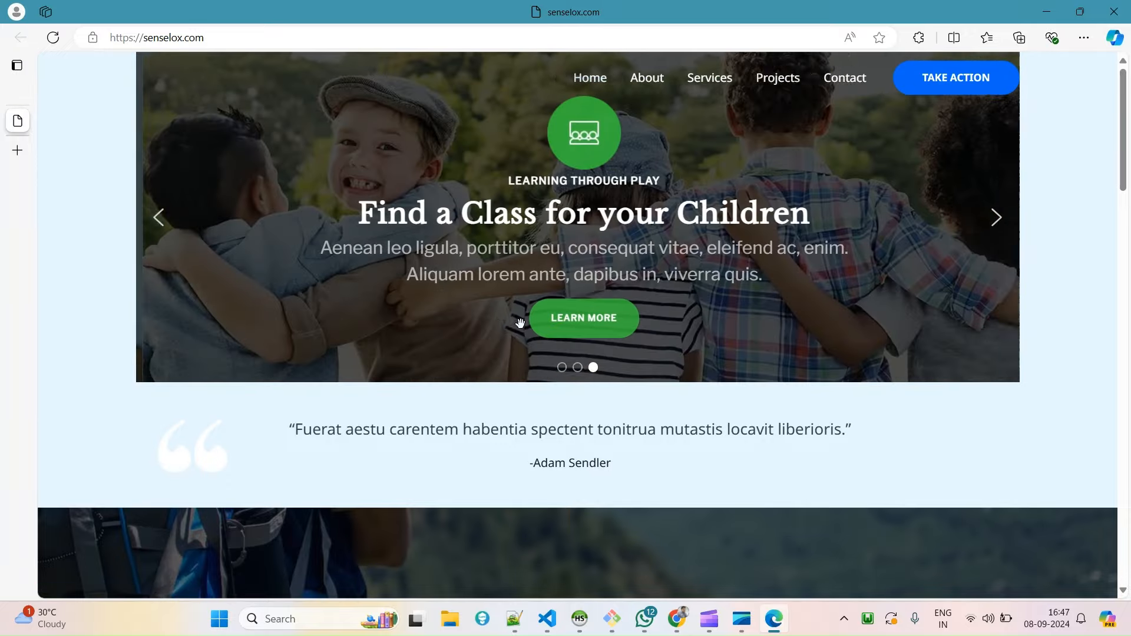
scroll(517, 313, "down", 6)
scroll(518, 309, "up", 6)
- Close the developer tools in the incognito window and return to the slide list of the 8th Sep 2024 slider in the WordPress admin
key("alt+Tab")
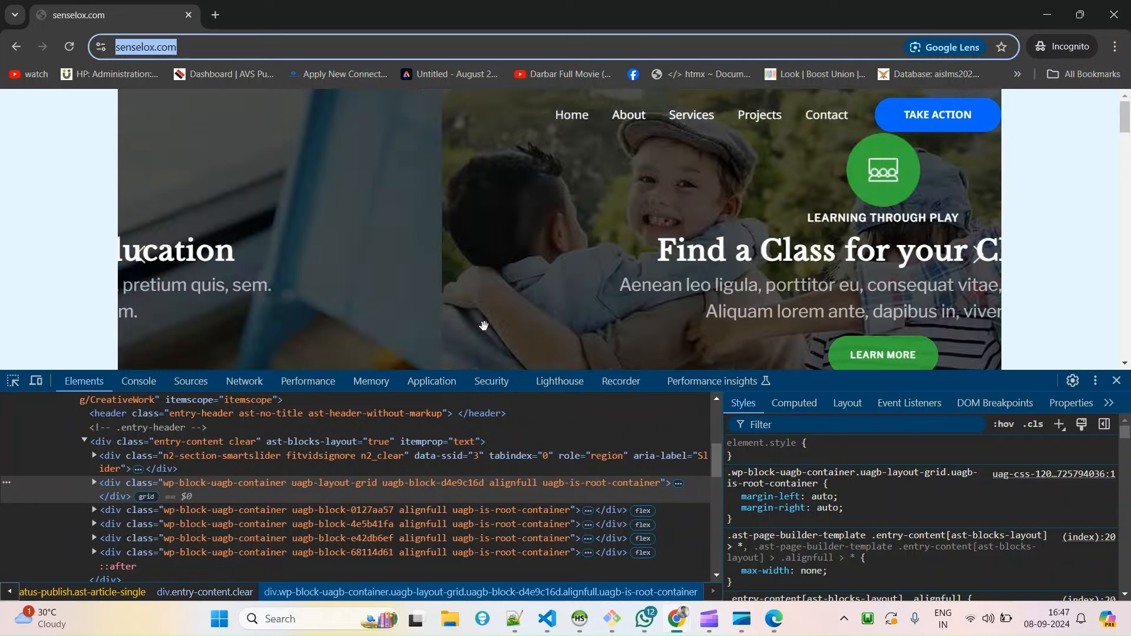
key("F12")
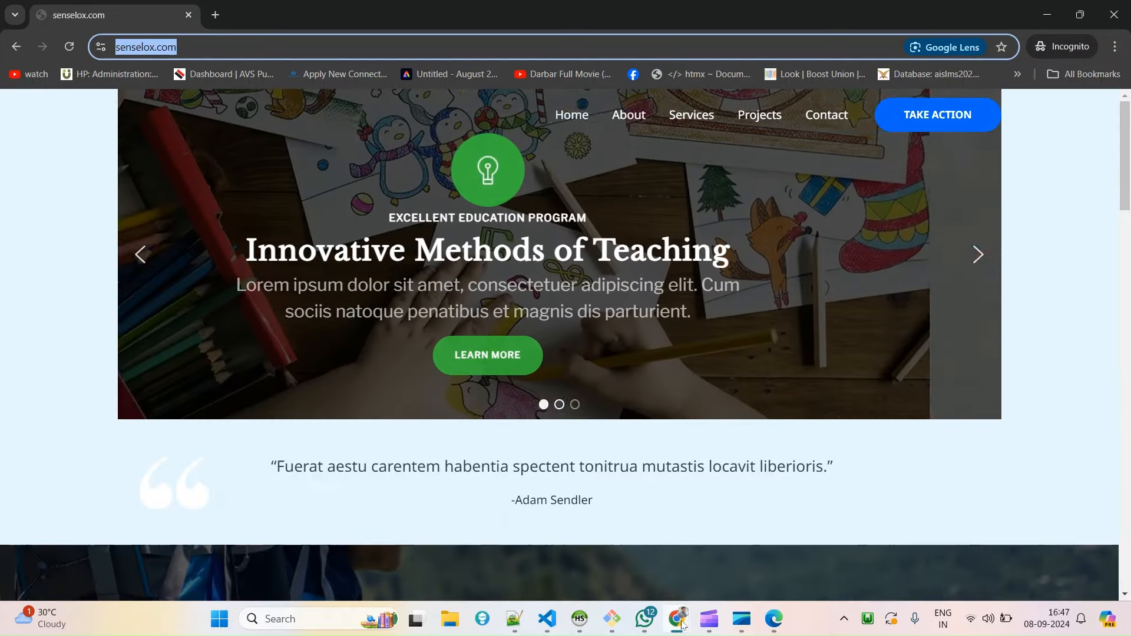
mouse_move(681, 622)
left_click(593, 555)
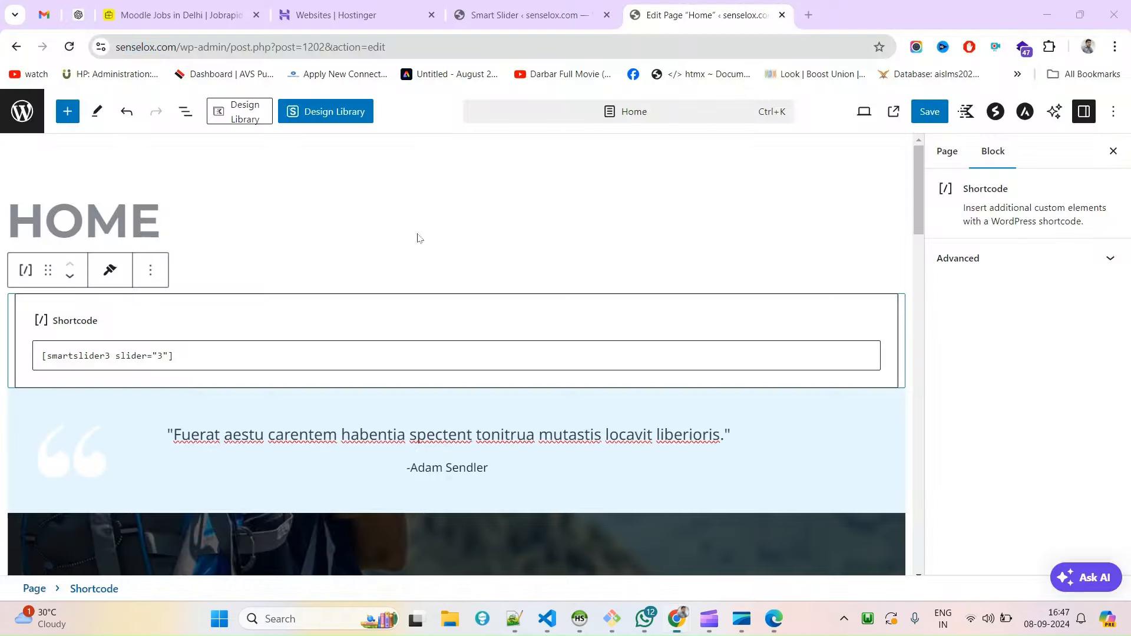
left_click(465, 12)
scroll(370, 313, "up", 7)
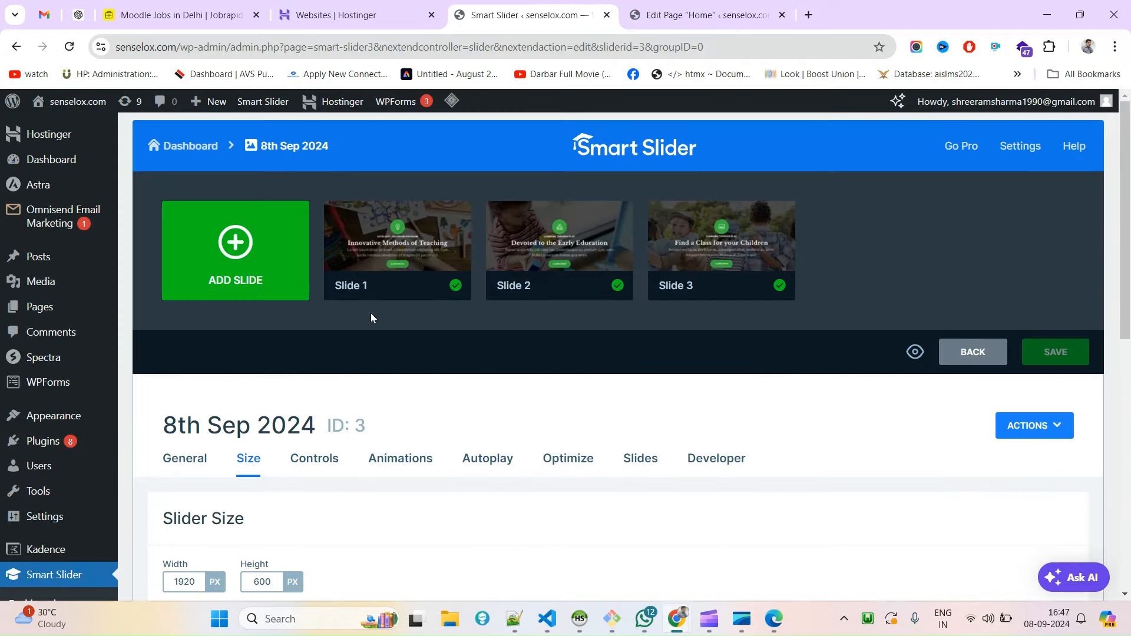
left_click(238, 250)
left_click(236, 247)
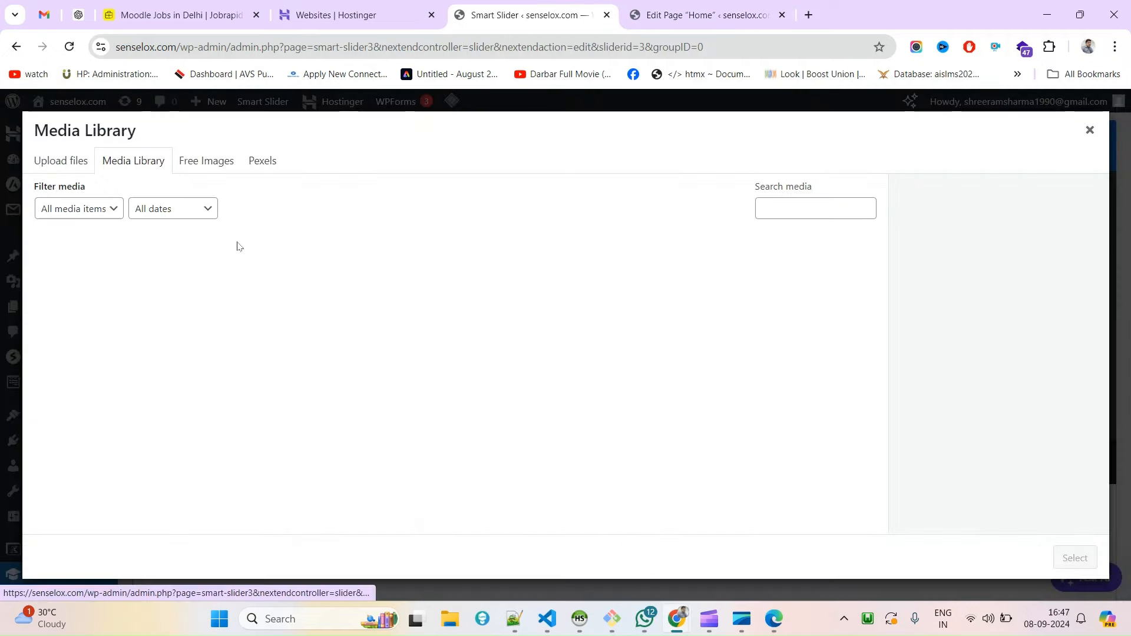
left_click(61, 165)
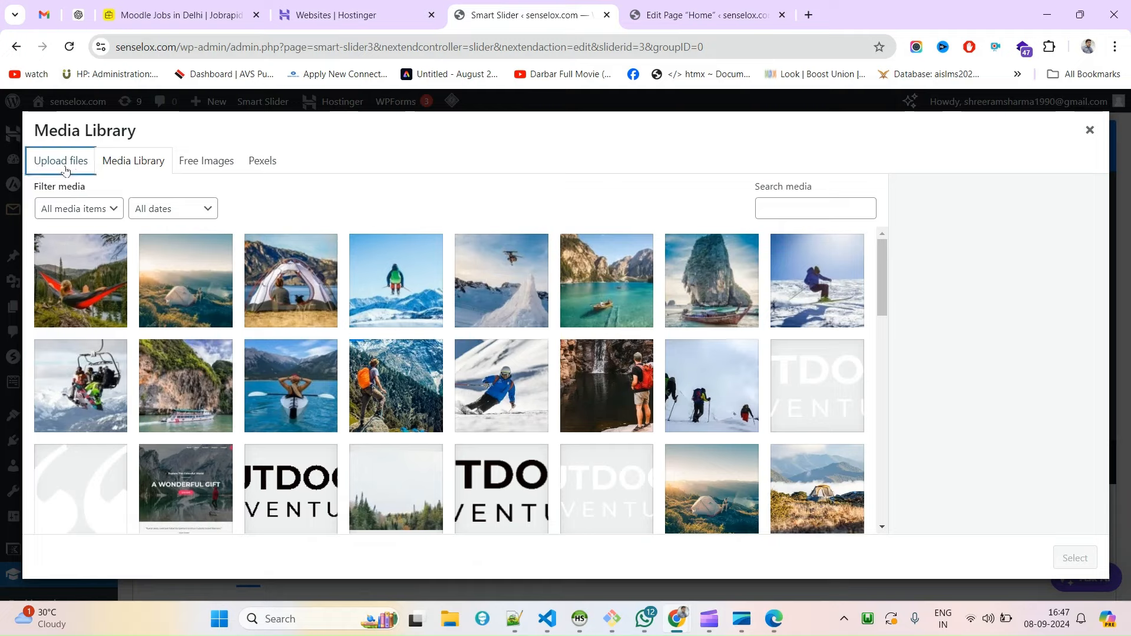
left_click(1090, 131)
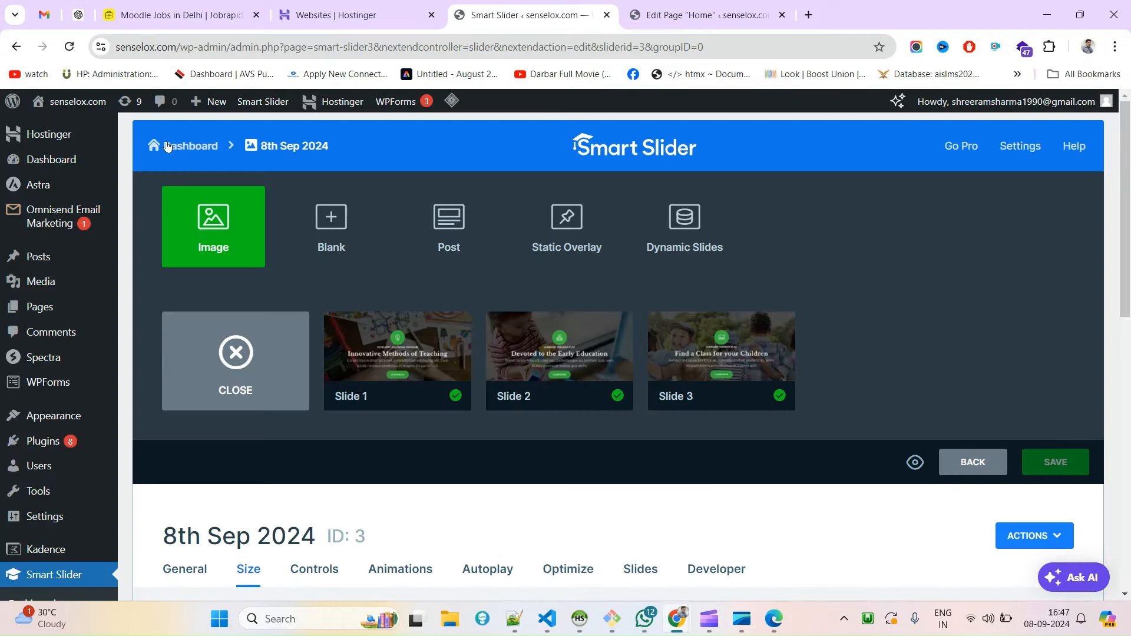
left_click(235, 353)
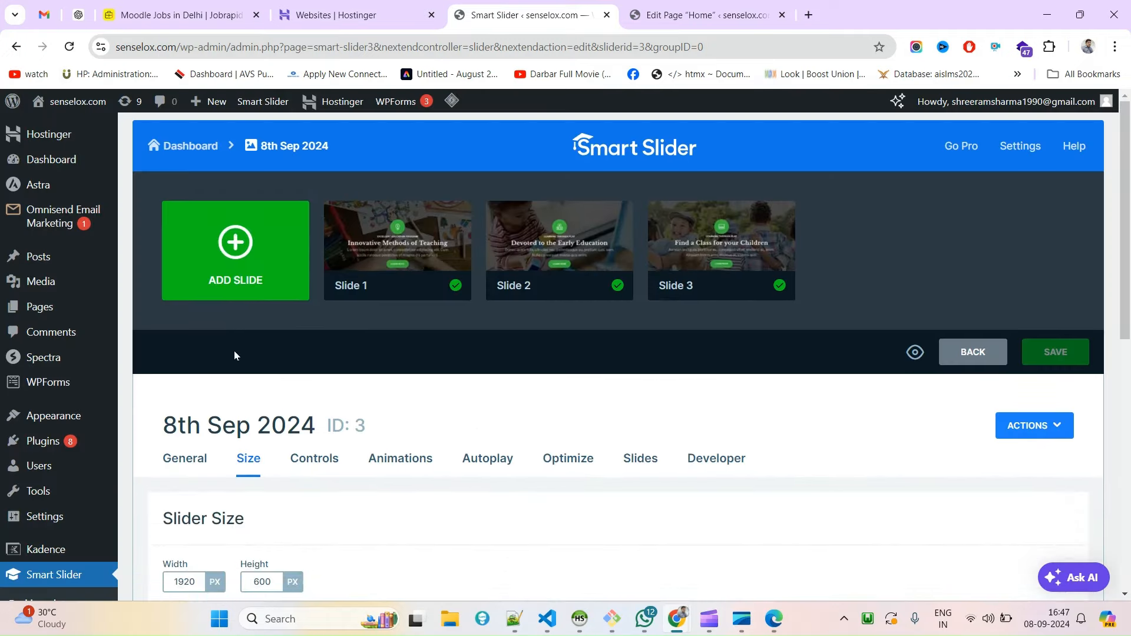
- Add an image slide to the 8th Sep 2024 slider by uploading Untitled-3 from the Downloads folder and selecting it
left_click(233, 251)
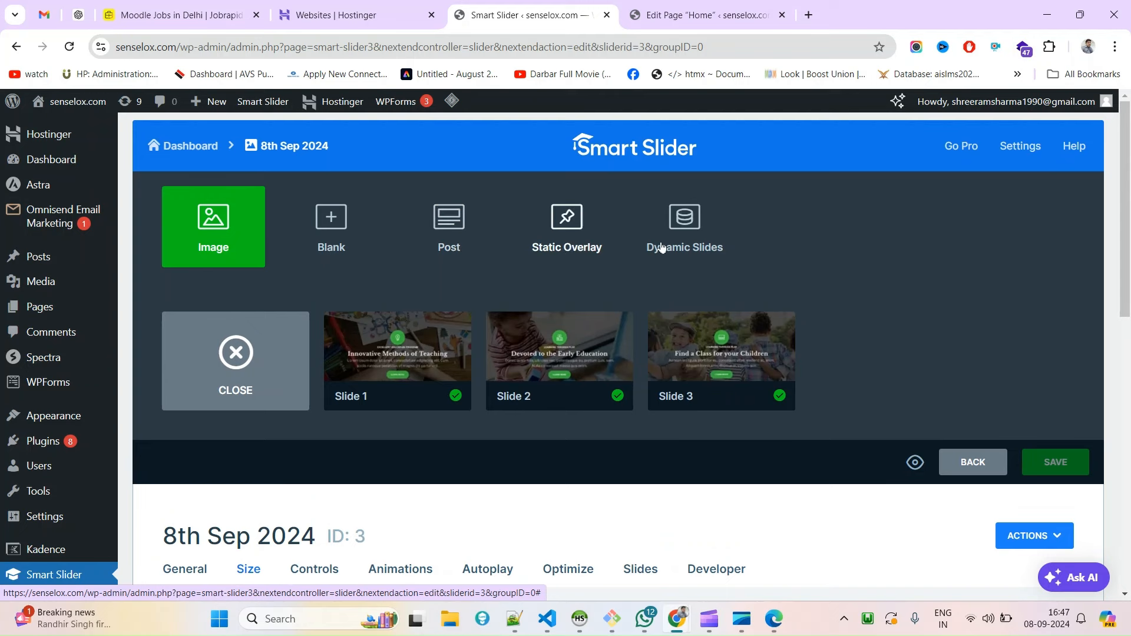
left_click(221, 248)
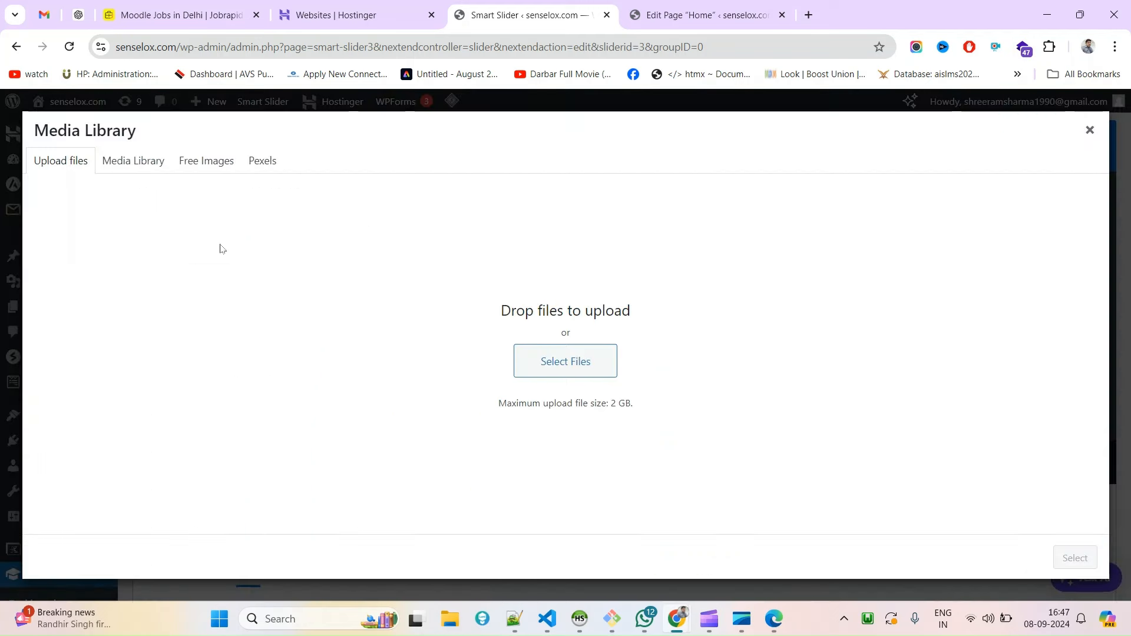
left_click(603, 370)
left_click(592, 167)
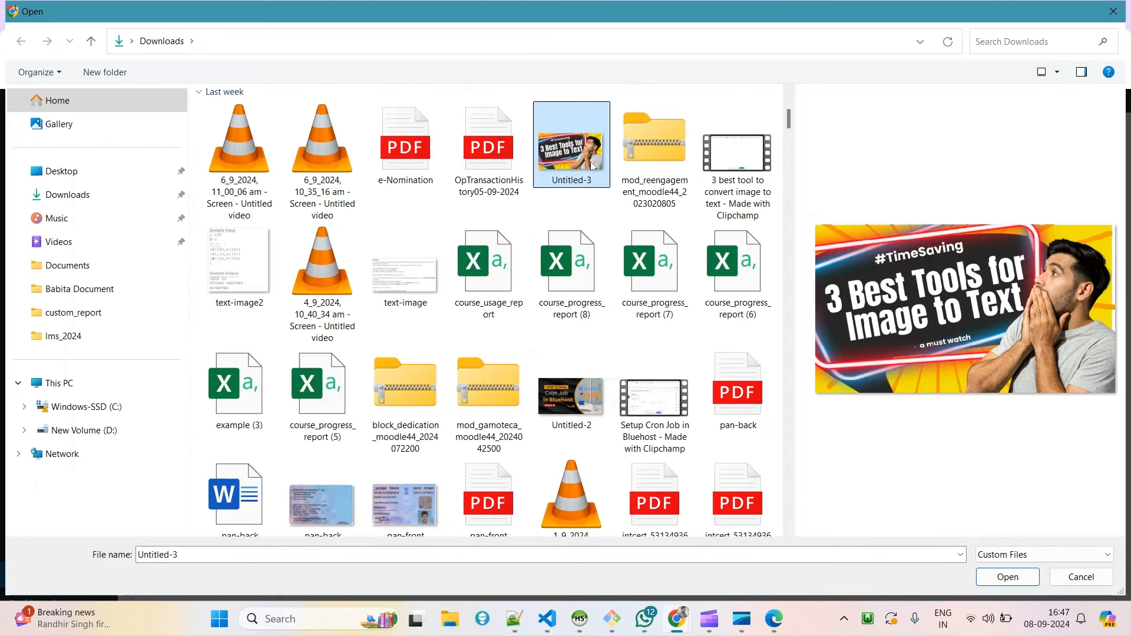
double_click(590, 167)
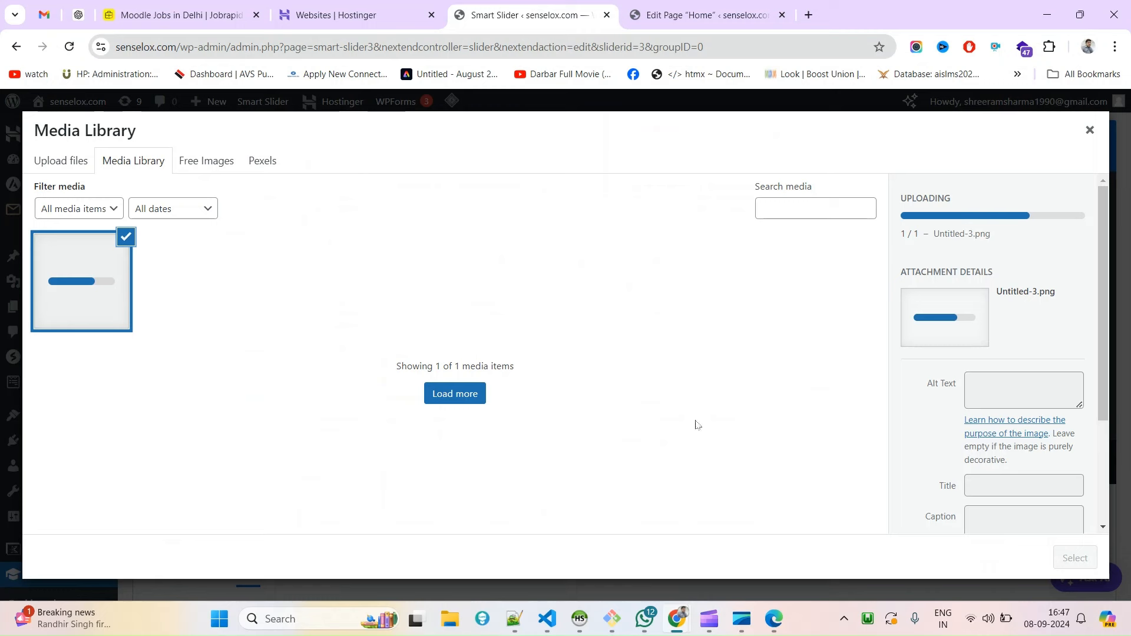
scroll(913, 437, "down", 3)
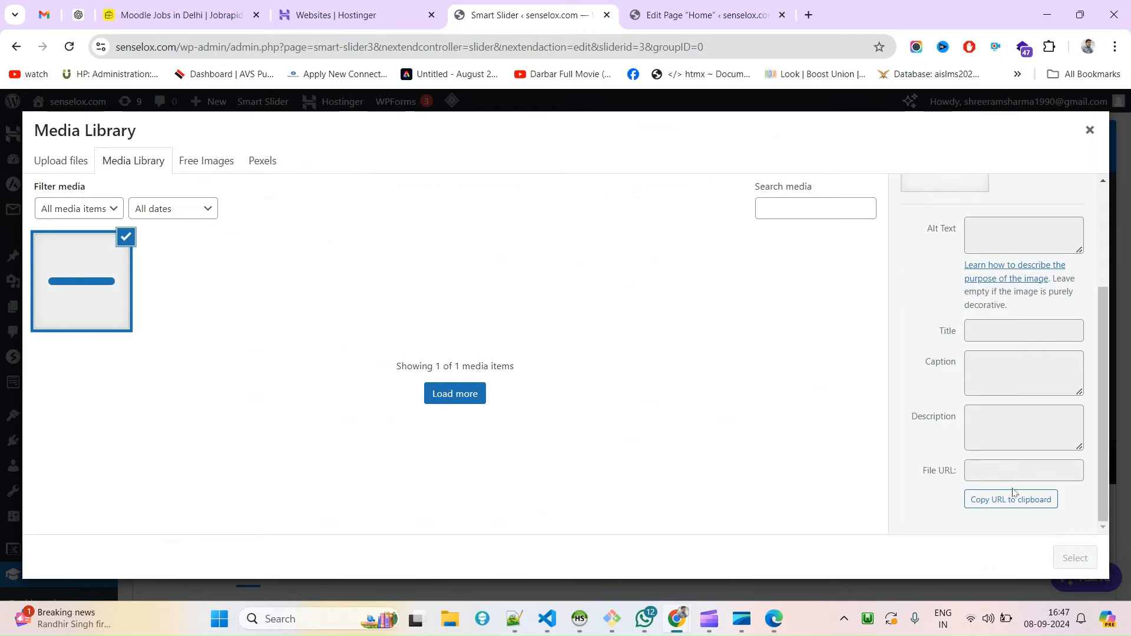
scroll(1013, 492, "up", 3)
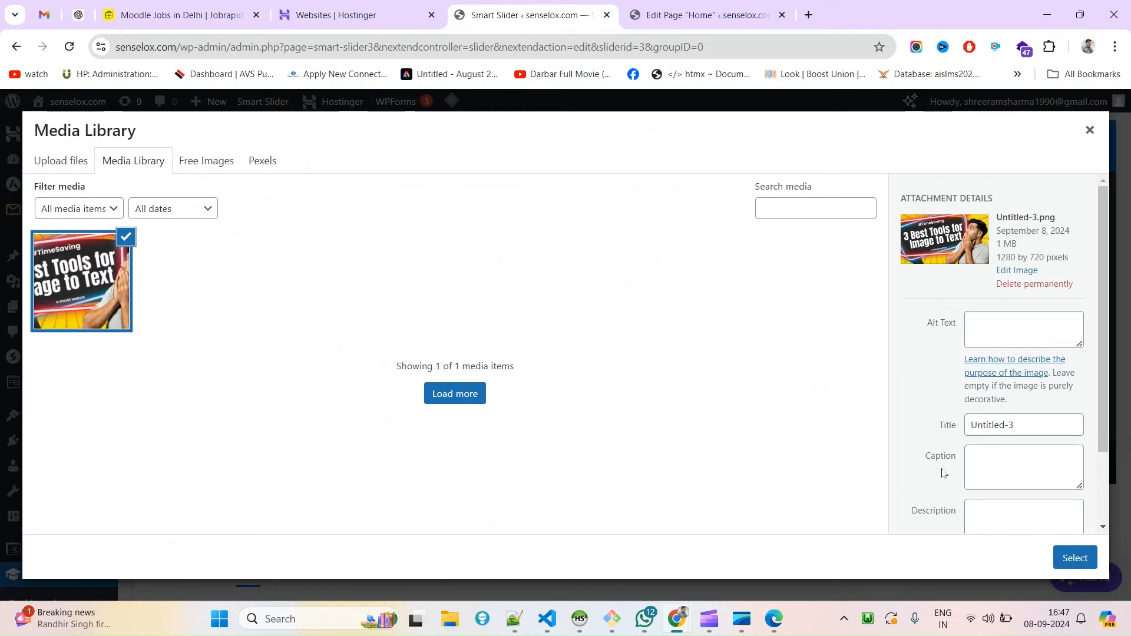
scroll(995, 354, "down", 3)
left_click(1074, 558)
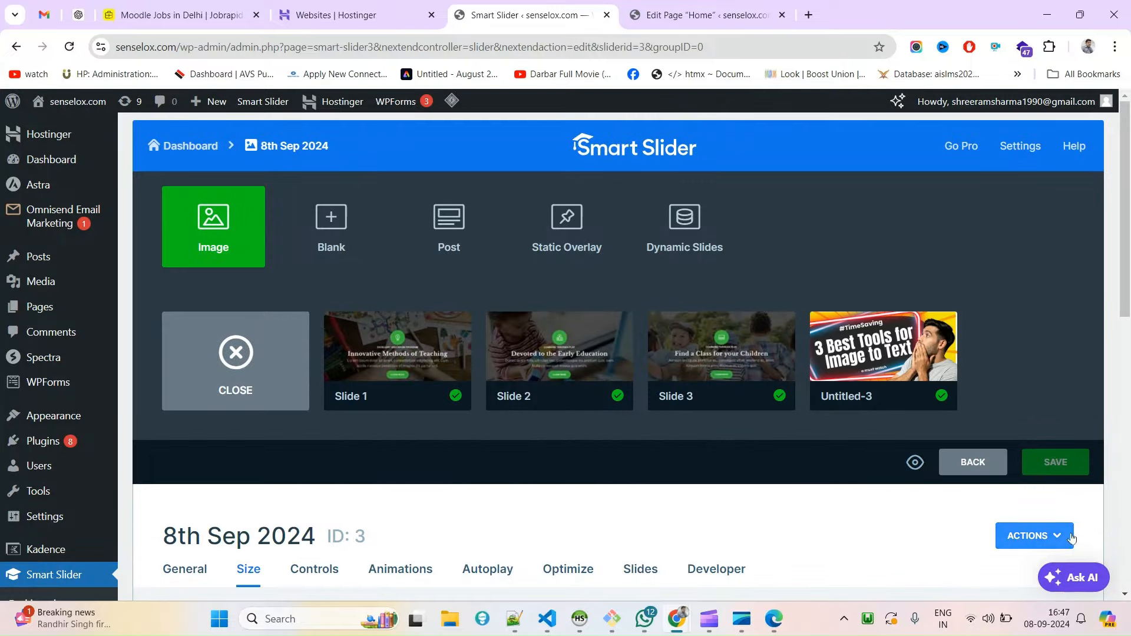
- Open the Untitled-3 slide in the slide editor, close its settings window and examine the image on the canvas
left_click(917, 365)
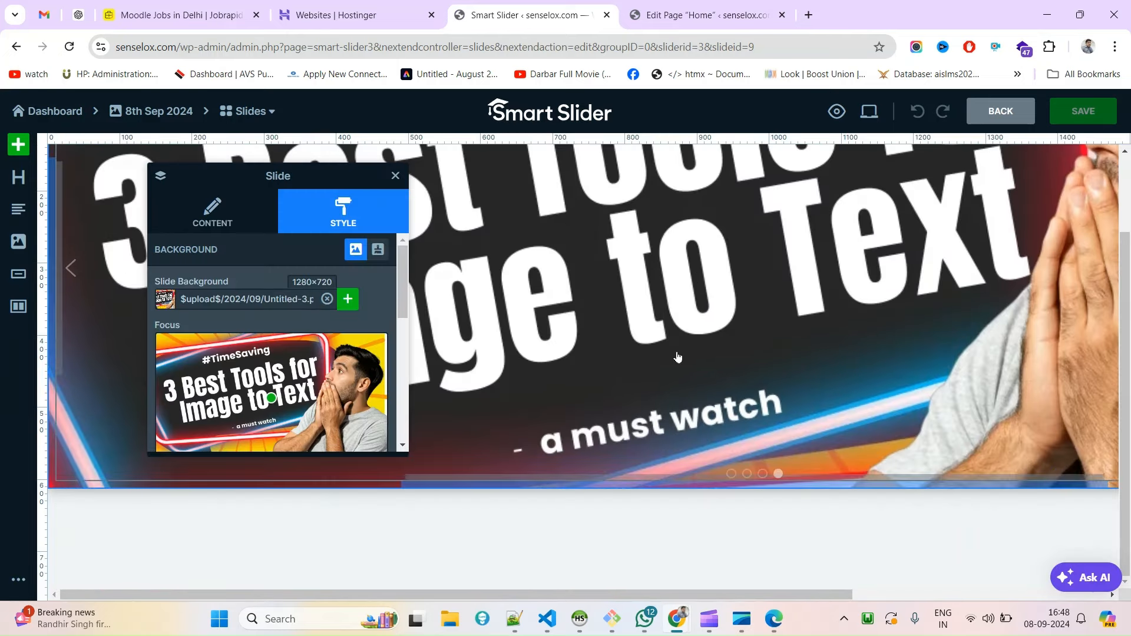
left_click(735, 348)
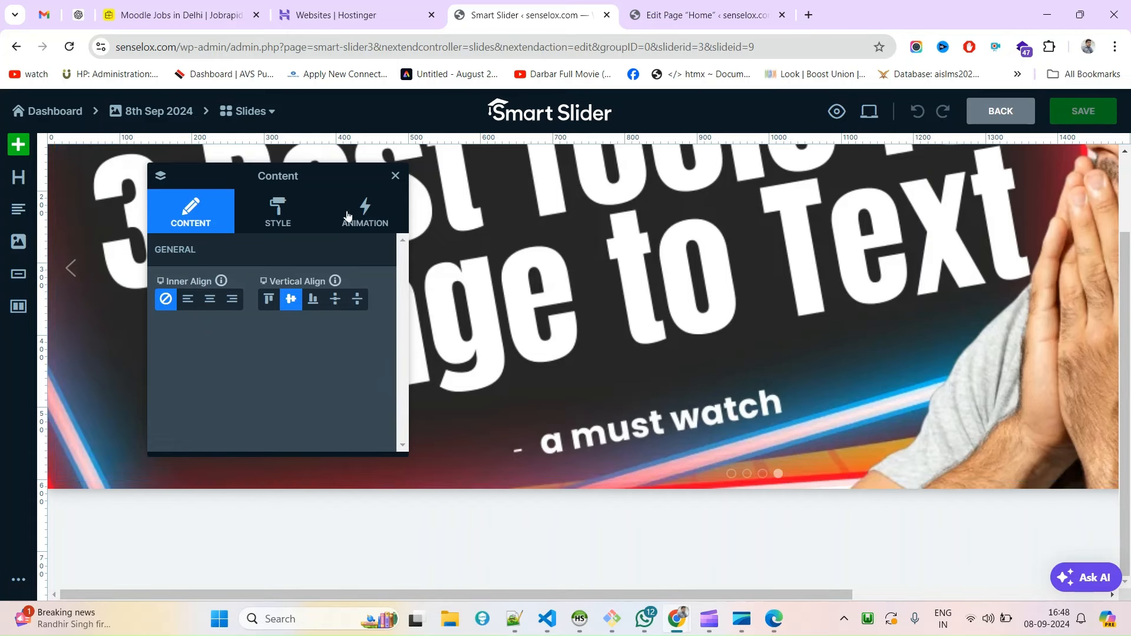
left_click(394, 175)
scroll(530, 176, "up", 2)
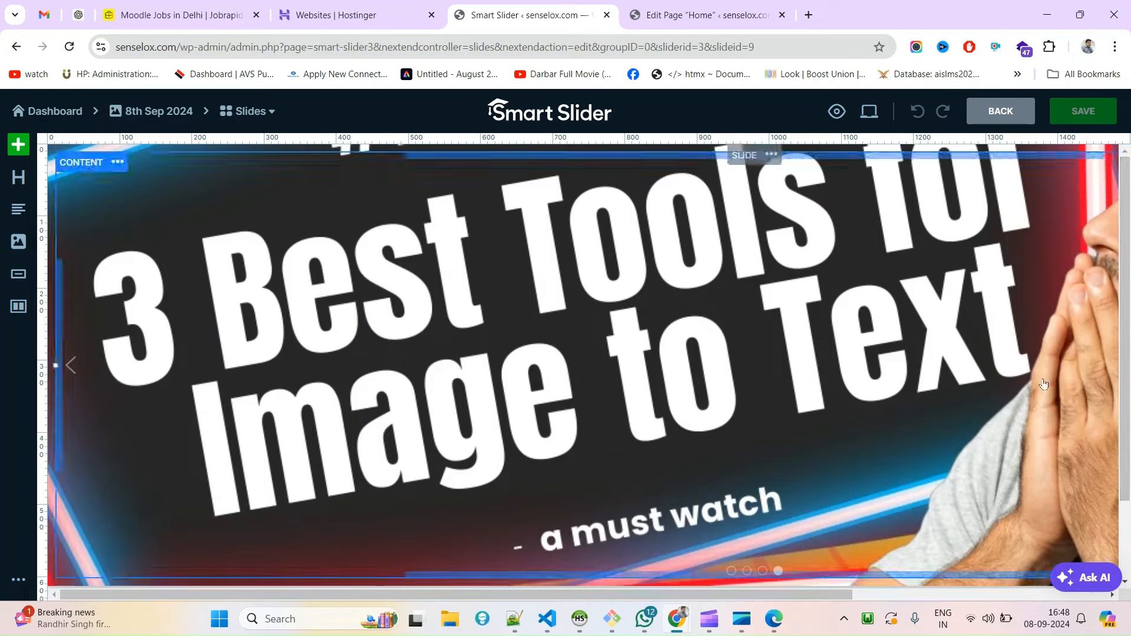
- Return to the slide list, move the Untitled-3 slide ahead of Slide 1 and save the slider
left_click(1007, 111)
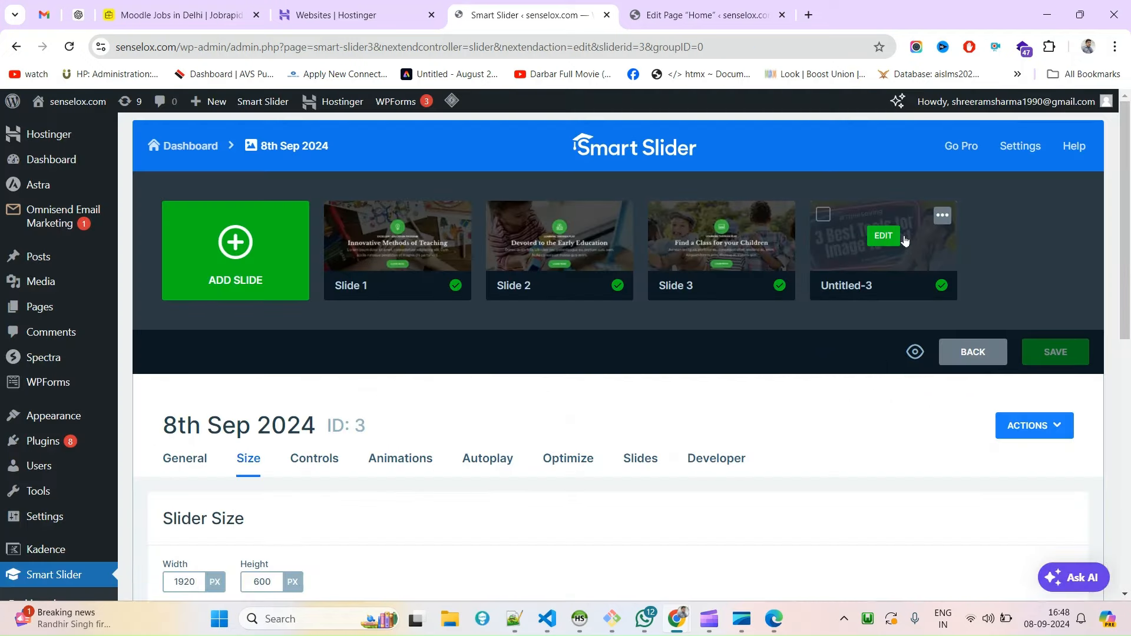
mouse_move(890, 238)
left_mouse_down()
mouse_move(379, 231)
mouse_move(411, 227)
left_mouse_up()
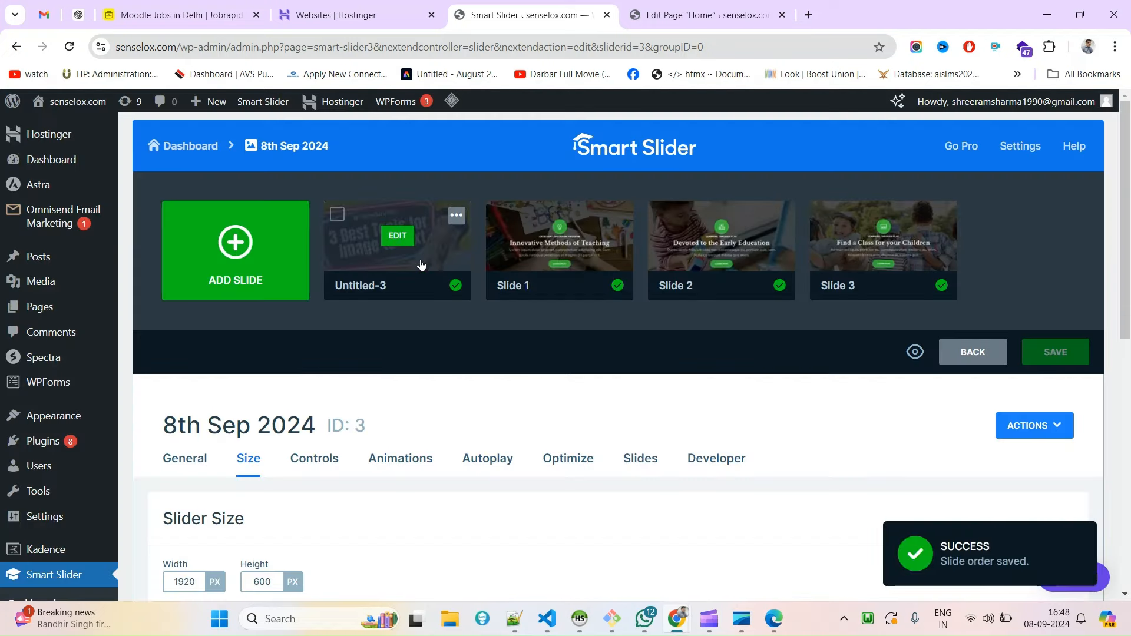
left_click(1054, 355)
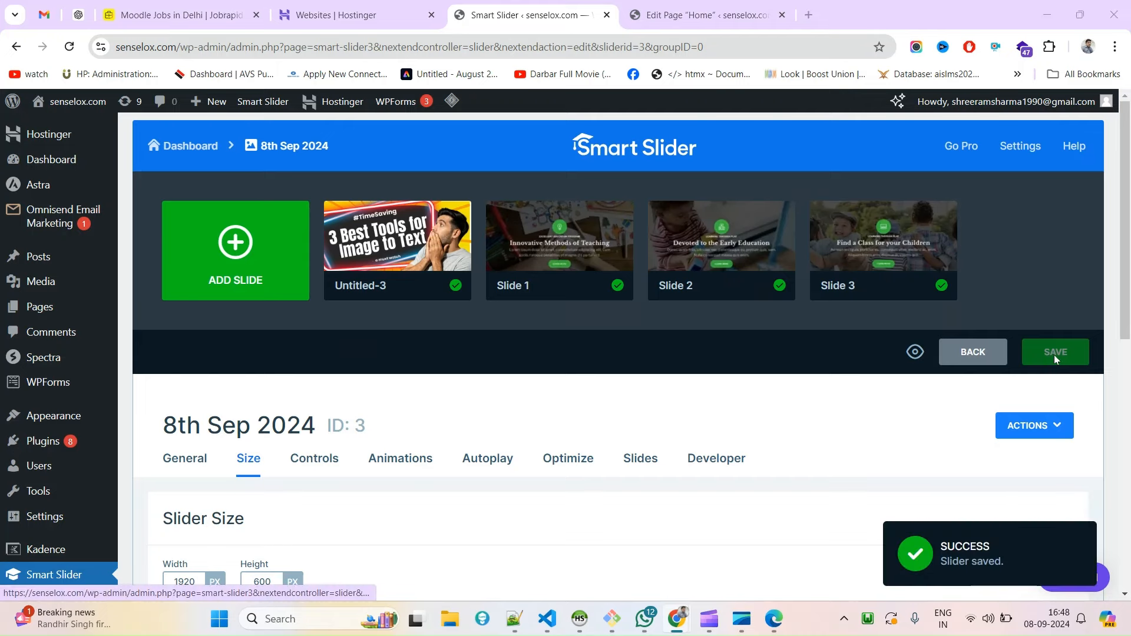
- Switch to the incognito window with senselox.com and swipe through the live slider to check its slides
key("alt+Tab")
key("Return")
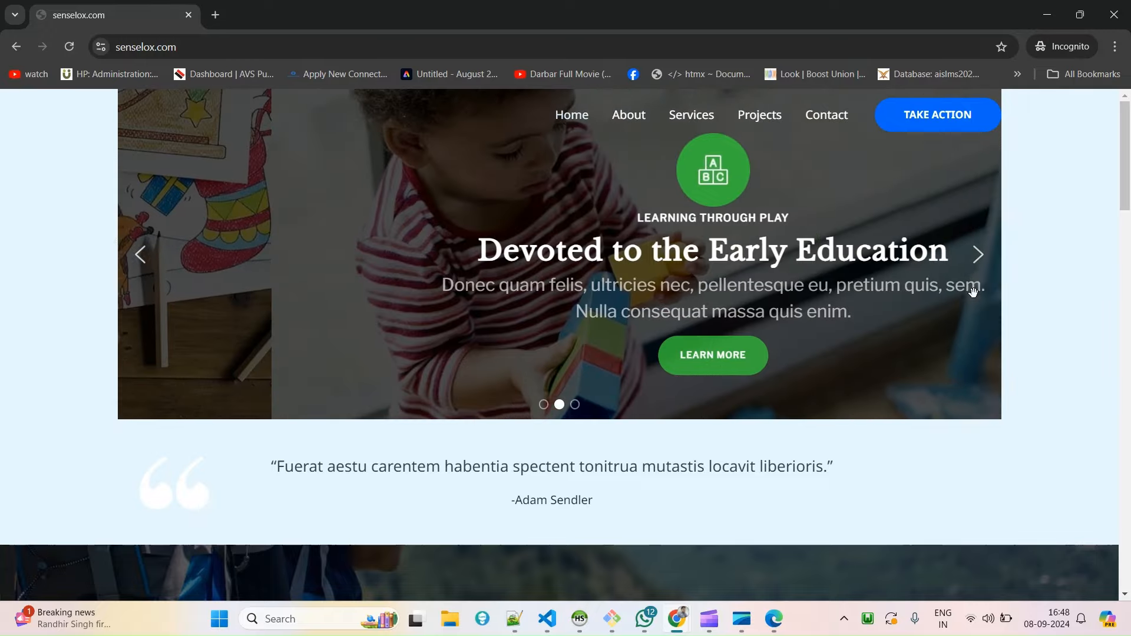
left_click_drag(972, 292, 271, 391)
key("alt+Tab")
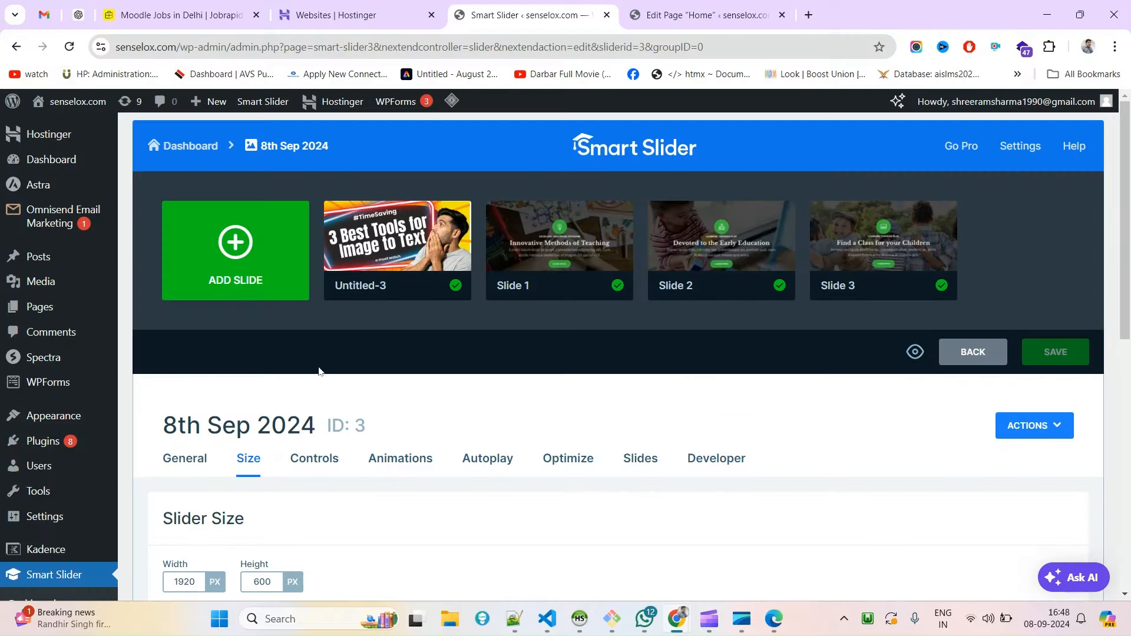
key("alt+Tab")
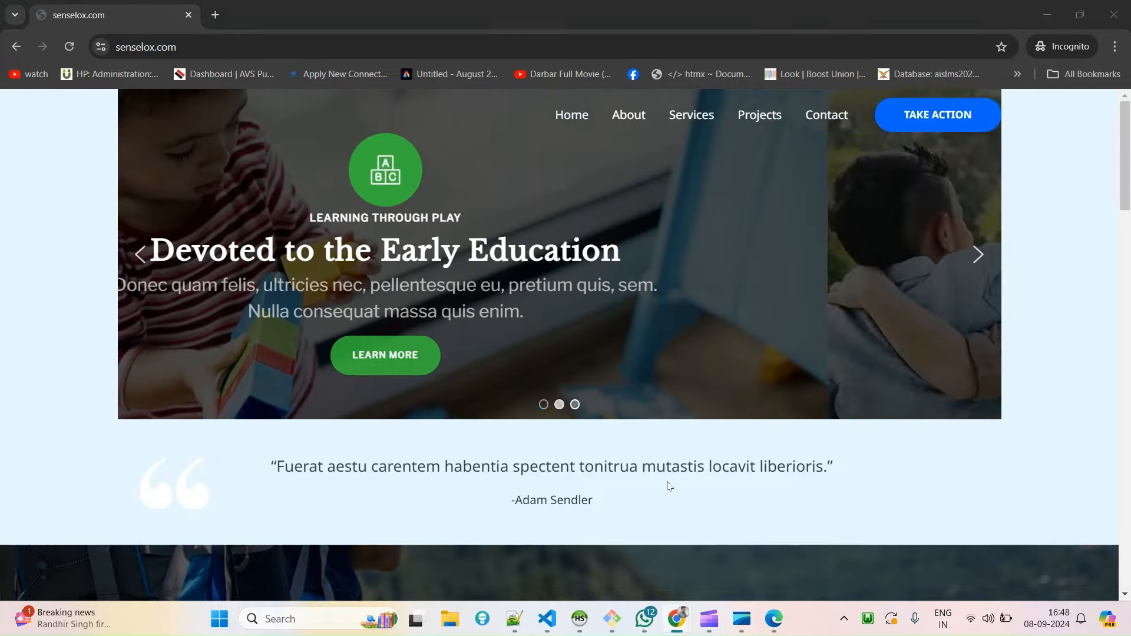
- Return to the slider's settings in the WordPress admin, clear the slider's cache and save the slider
key("alt+Tab")
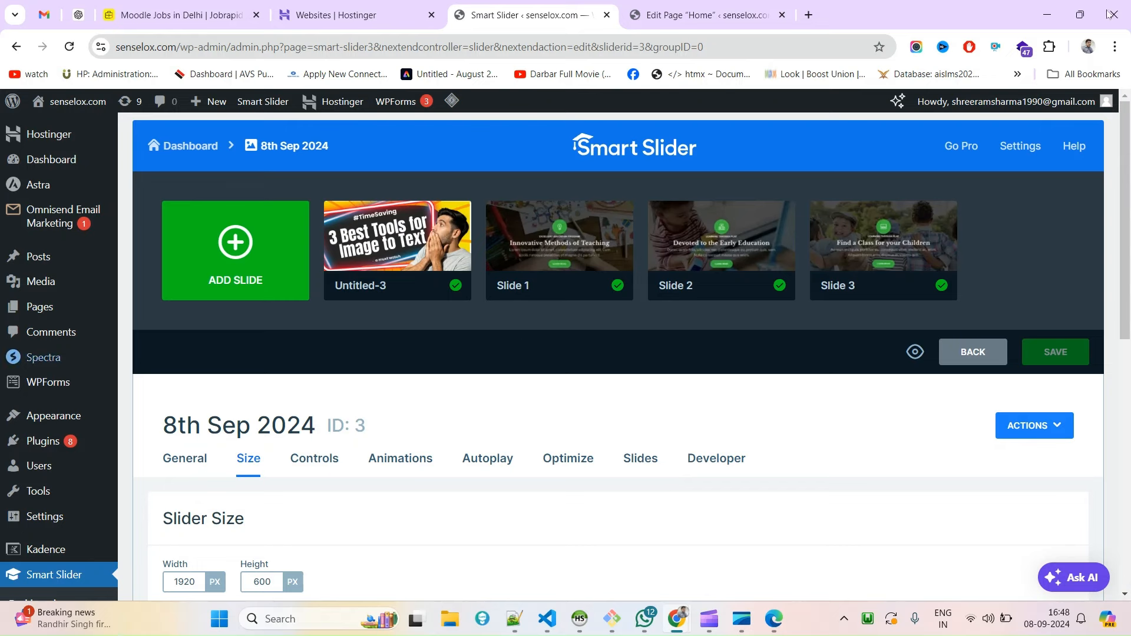
scroll(334, 466, "down", 1)
scroll(432, 187, "up", 1)
left_click(1042, 426)
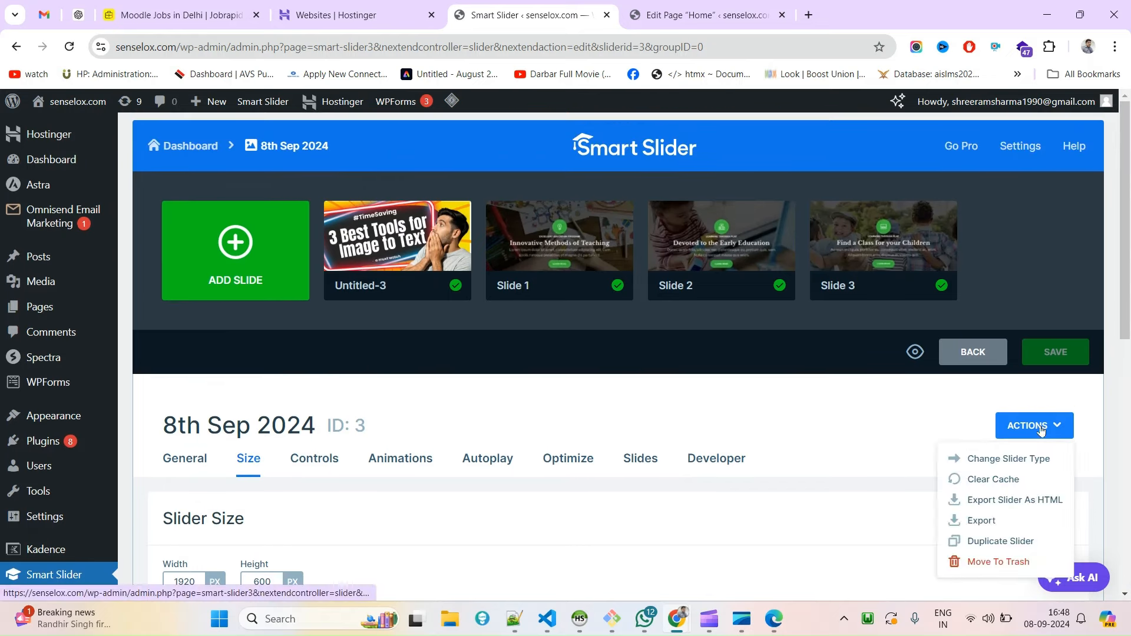
left_click(991, 482)
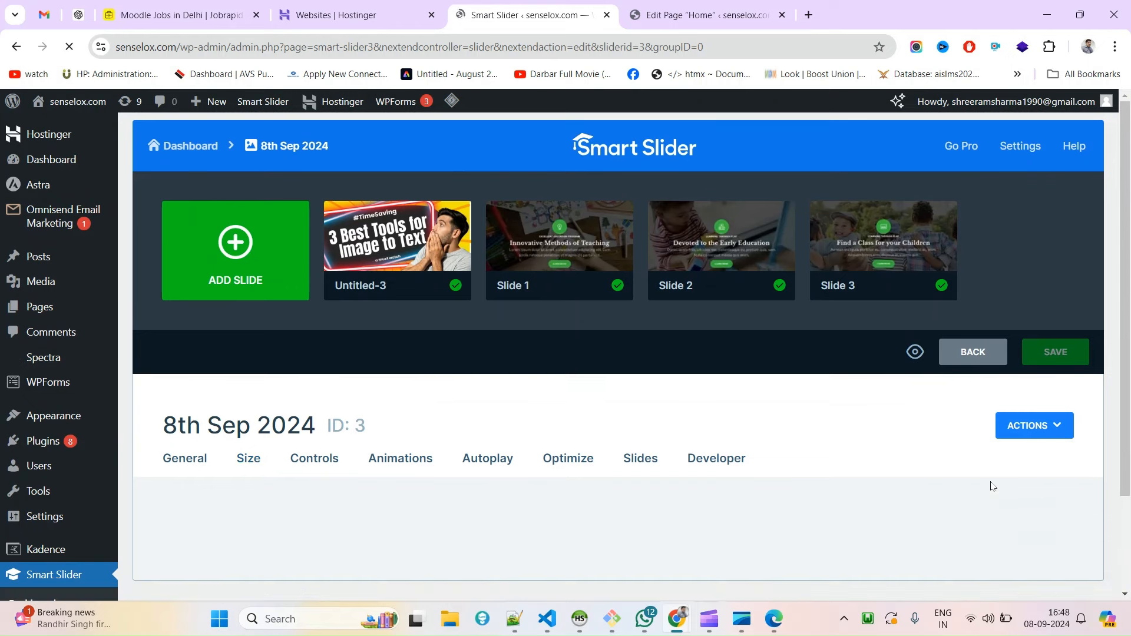
left_click(1048, 355)
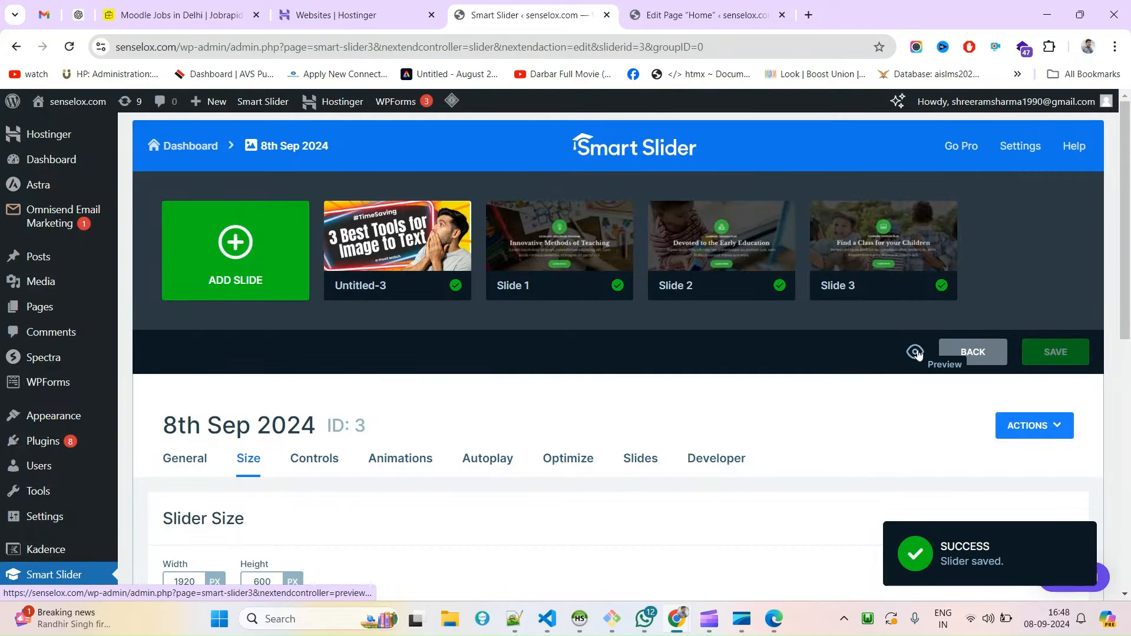
left_click(1034, 425)
scroll(1040, 437, "down", 2)
left_click(1040, 437)
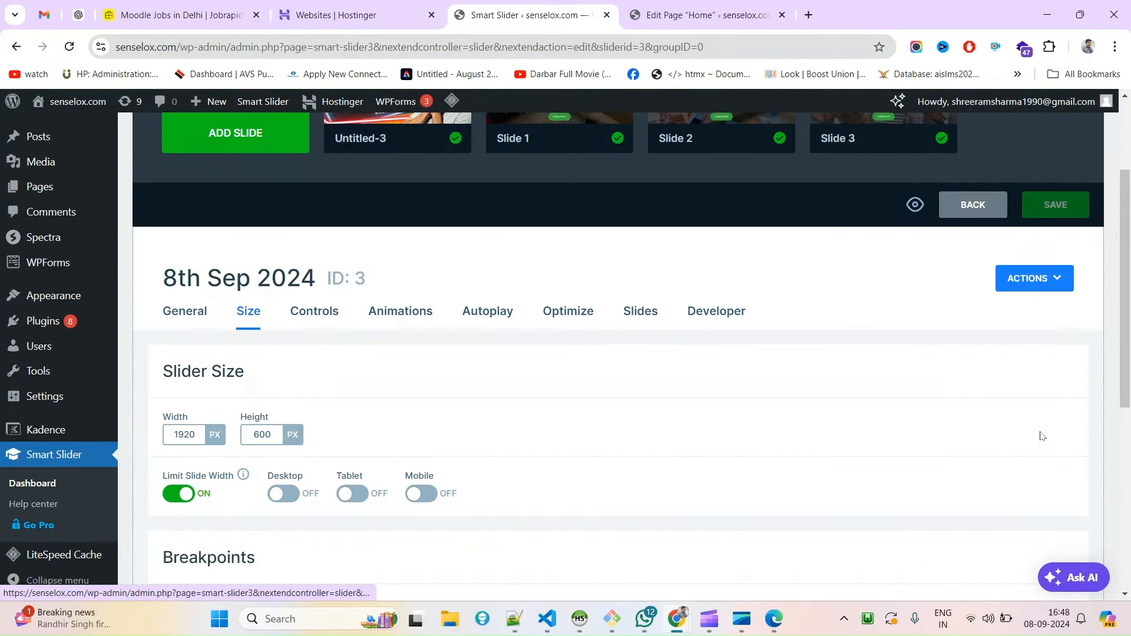
left_click(1030, 283)
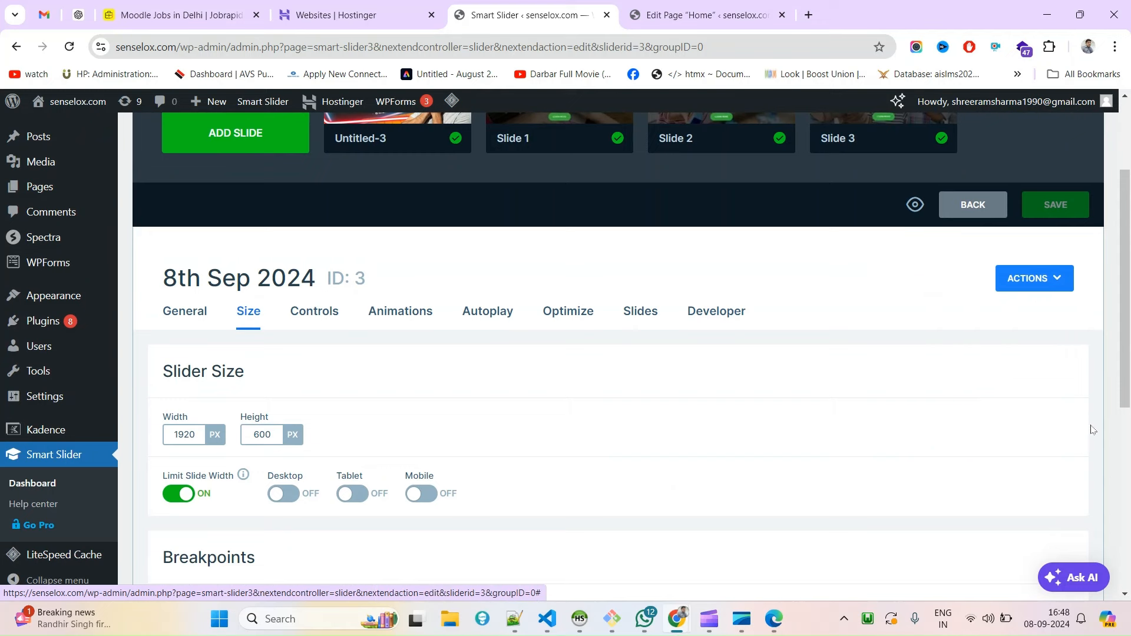
left_click(1043, 281)
left_click(1043, 279)
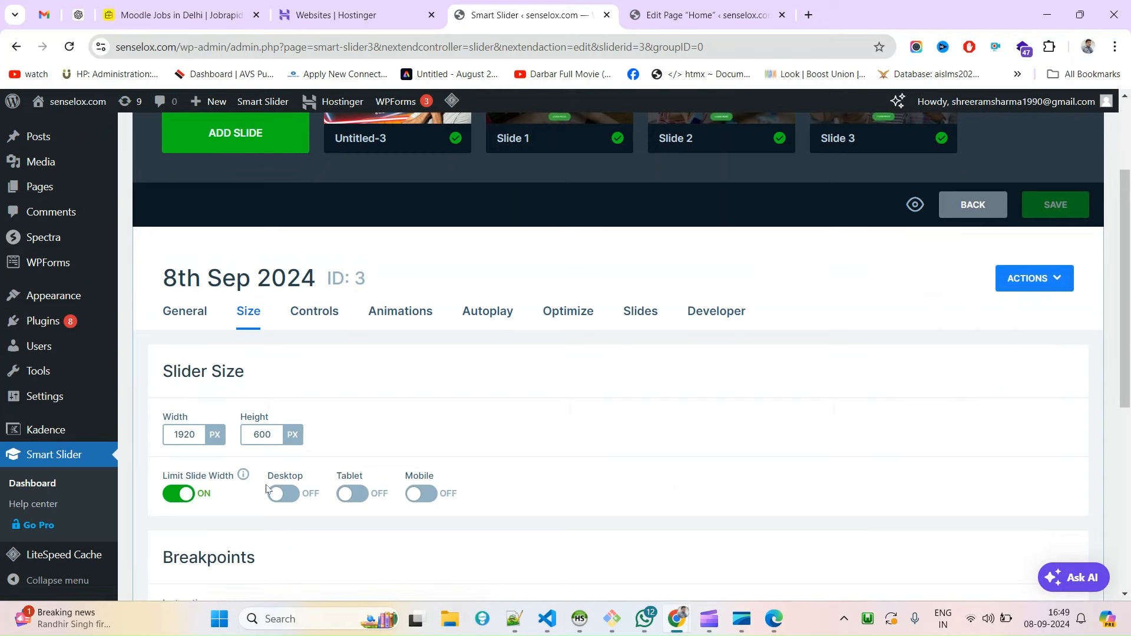
scroll(271, 487, "down", 5)
- Reload senselox.com in the incognito window, check the live slider's slides and return to the WordPress admin
key("alt+Tab")
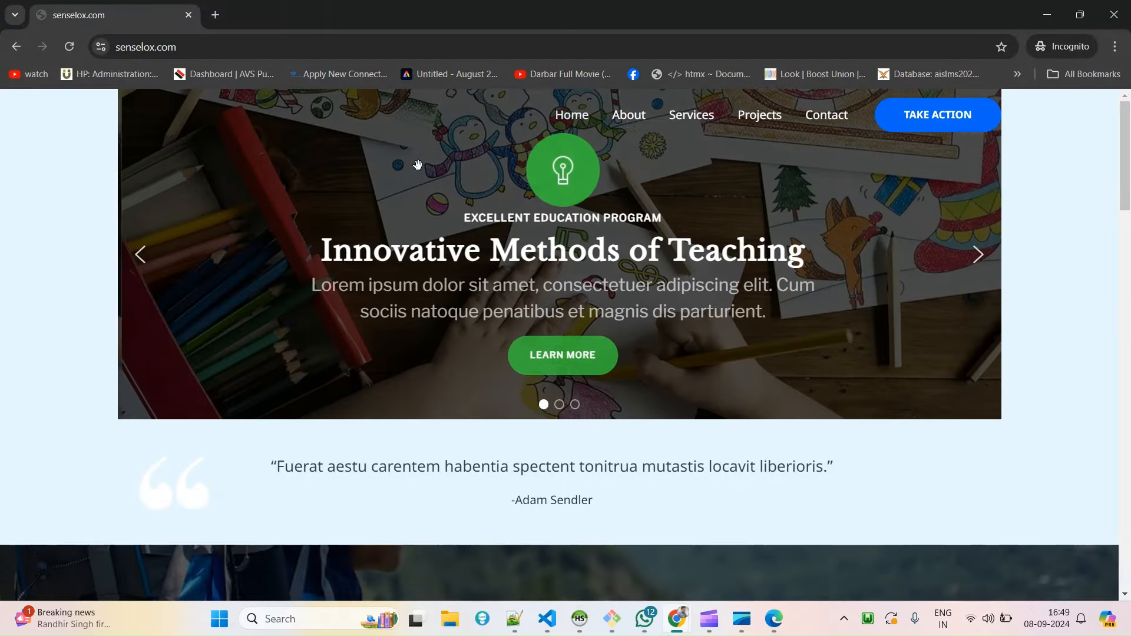
key("ctrl+r")
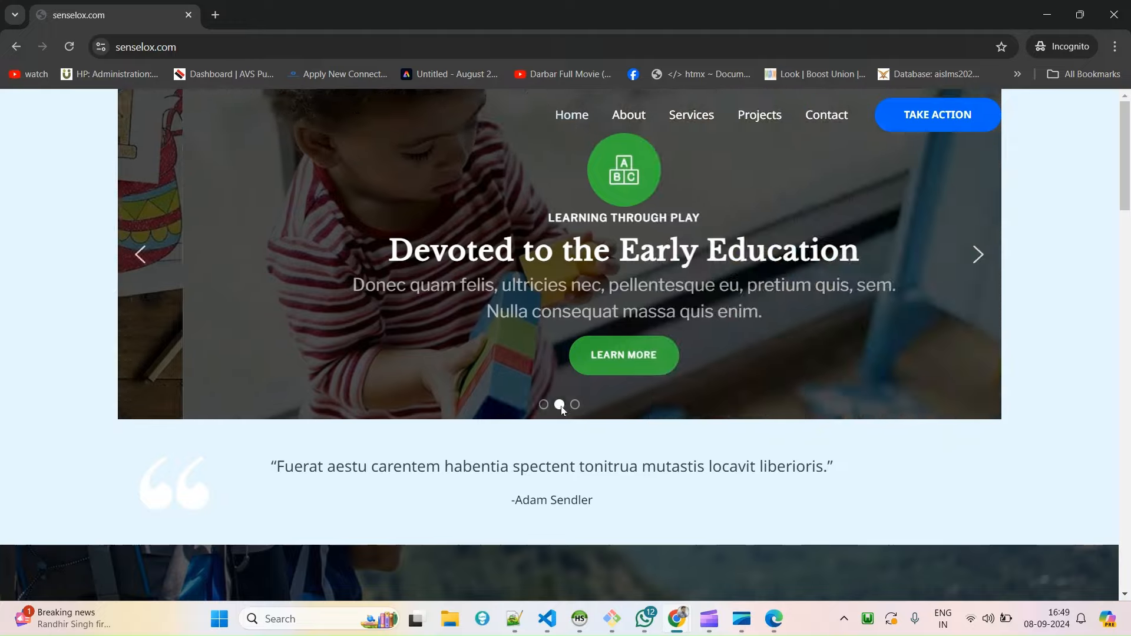
key("alt+Tab")
- Switch to the ChatGPT conversation and start a message with "I am using the slider"
scroll(270, 348, "up", 10)
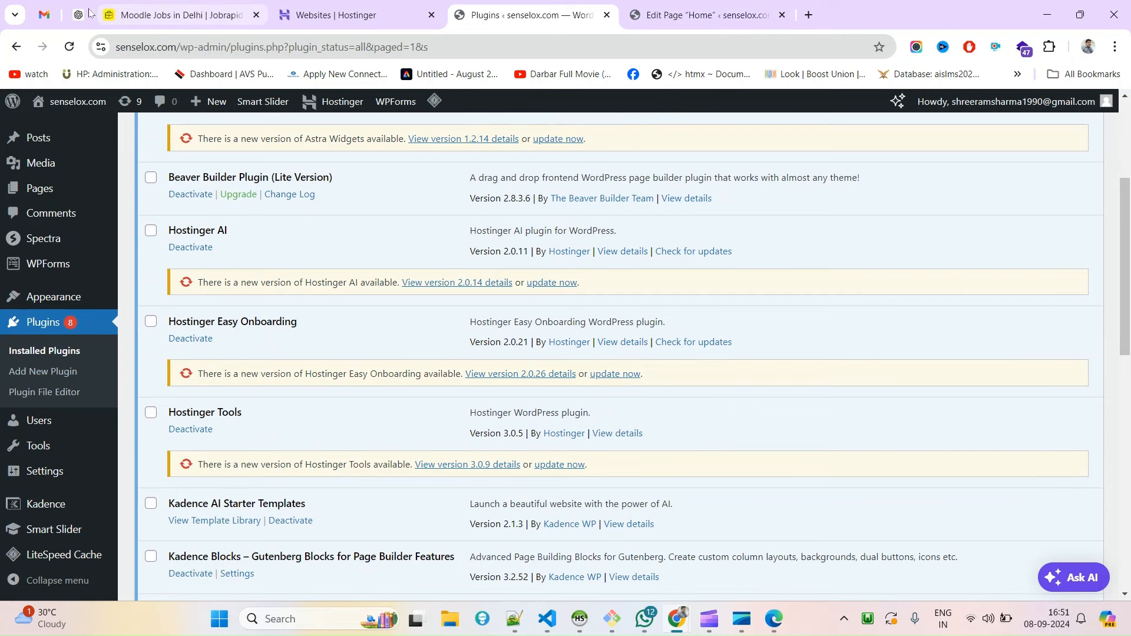
left_click(78, 15)
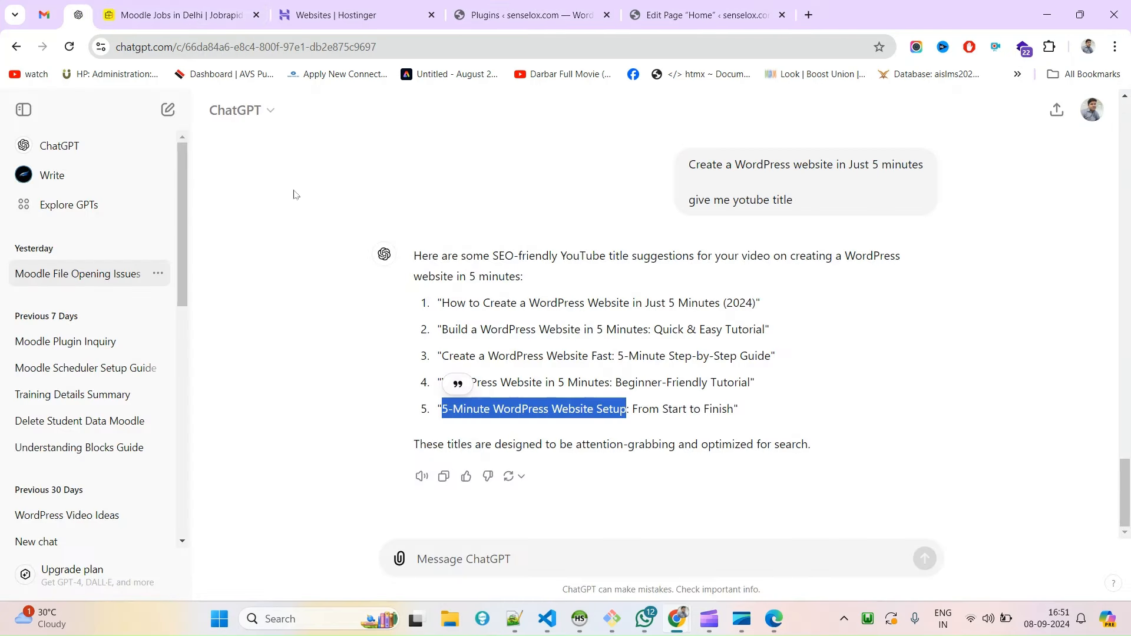
left_click(507, 557)
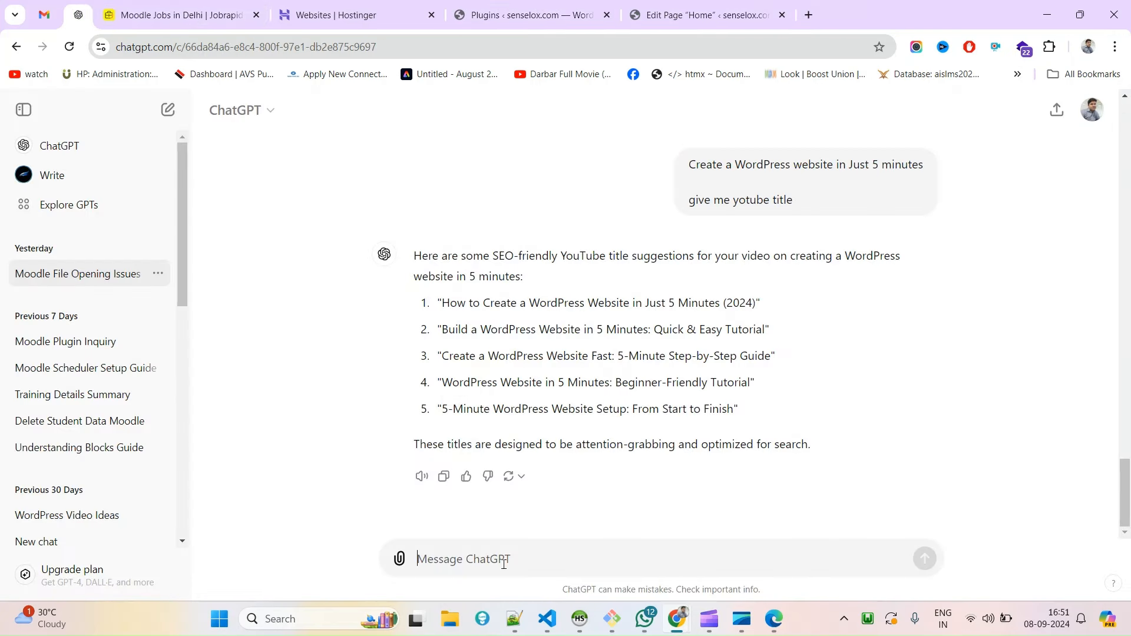
type("I am using the slider")
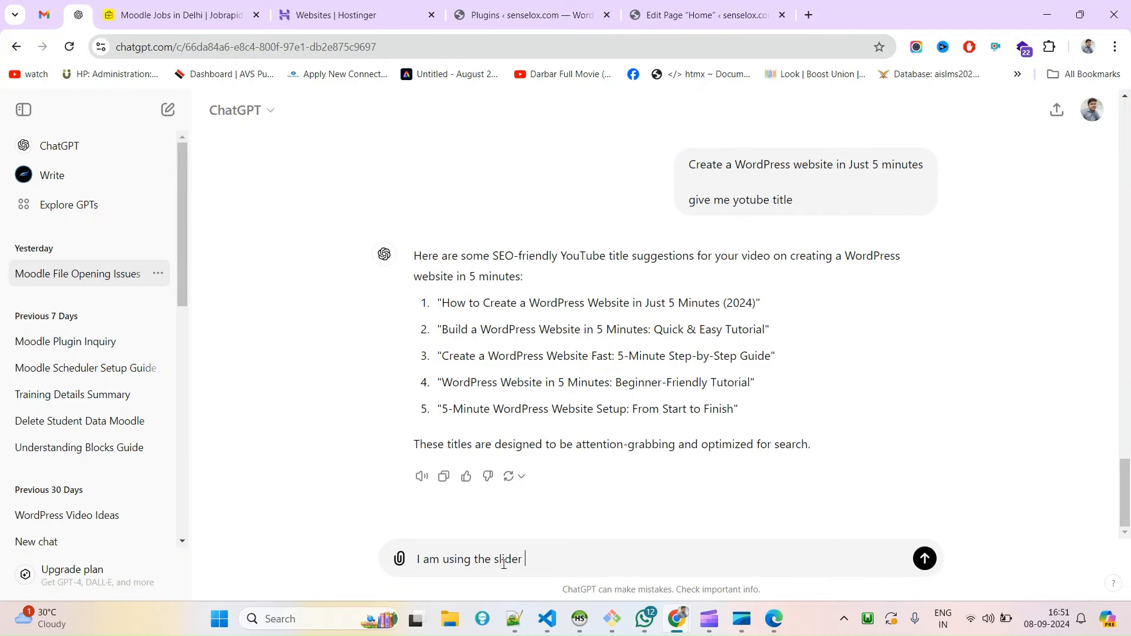
- Copy the plugin name "Smart Slider 3" from the installed plugins list and add it to the ChatGPT message
left_click(530, 13)
left_click(668, 7)
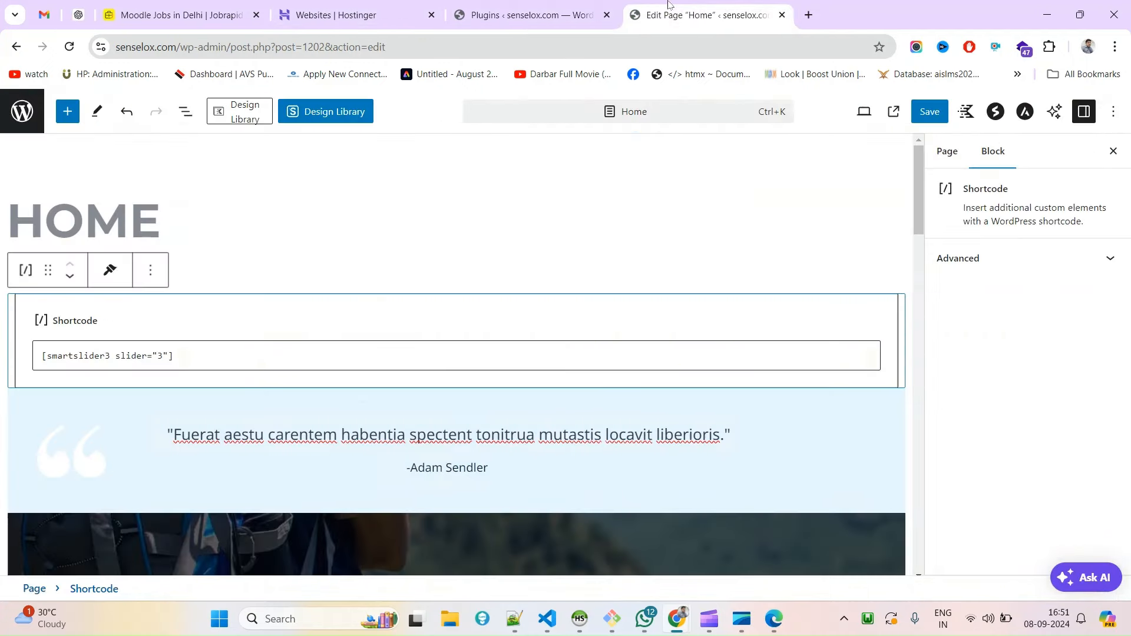
left_click(524, 9)
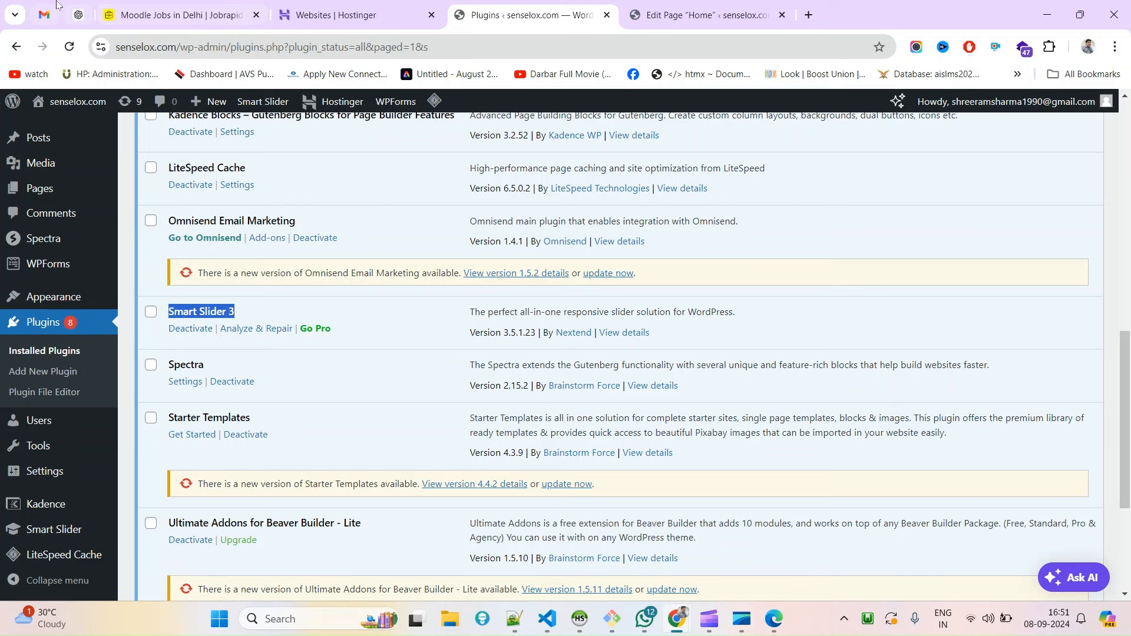
left_click(77, 7)
type("Smart Slider 3")
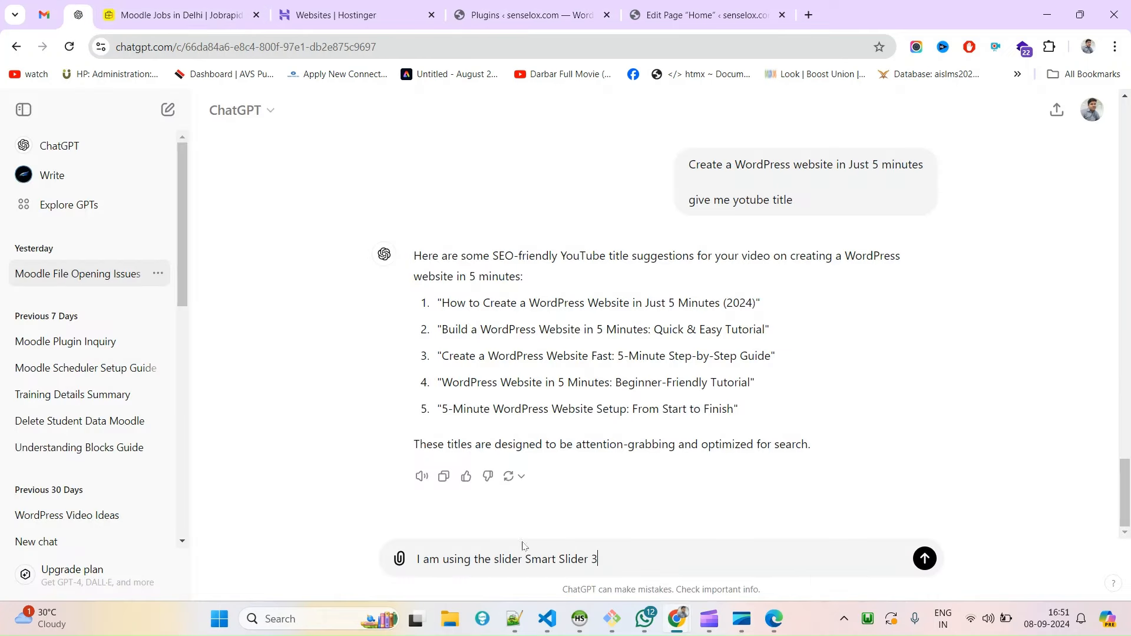
- Complete the ChatGPT message with "and changes are not being reflected", blame "the caches in wordpress", ask "How to fix this?" and send it
left_click(527, 558)
type("and changtes")
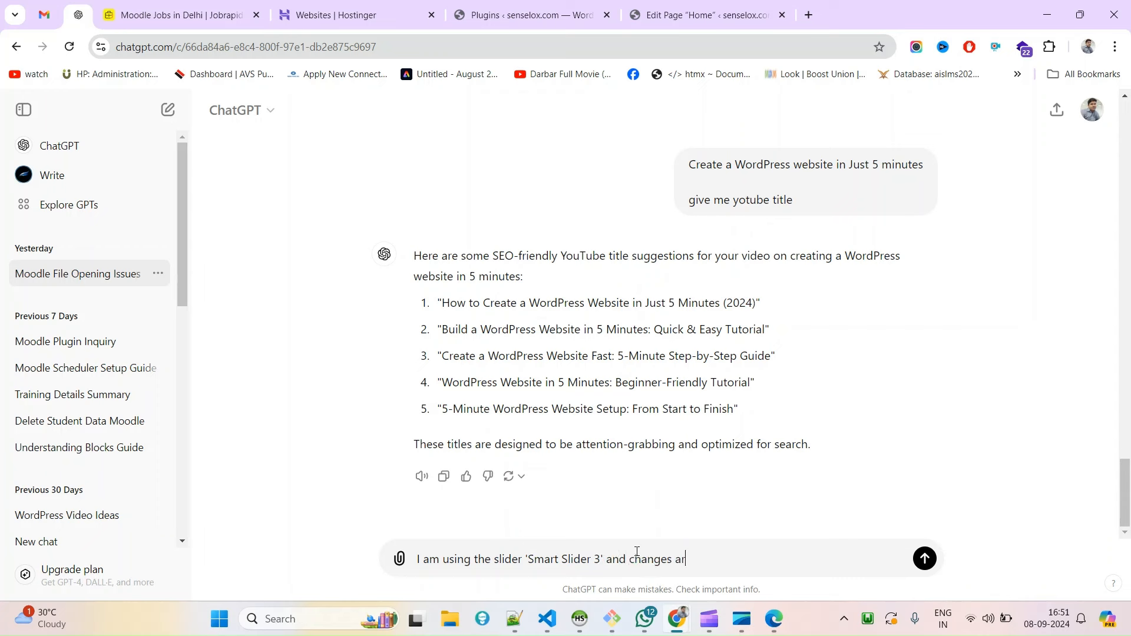
type(" are not being rre")
type("ected. I thinkg")
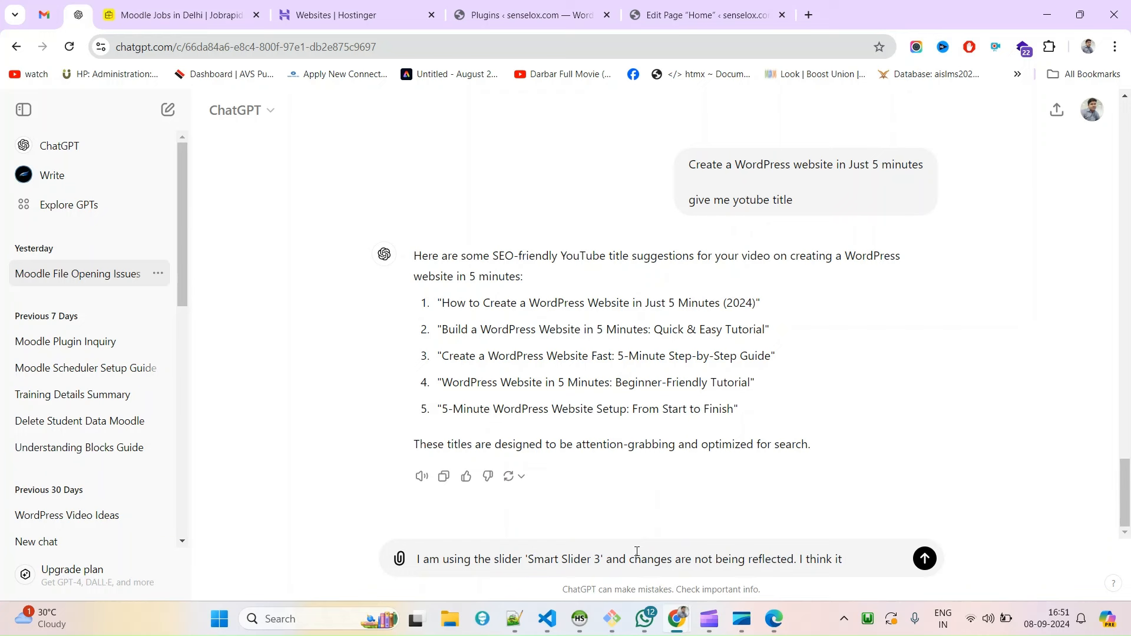
type(" it is comng")
key("BackSpace")
key("BackSpace")
key("BackSpace")
type("ing from the ca")
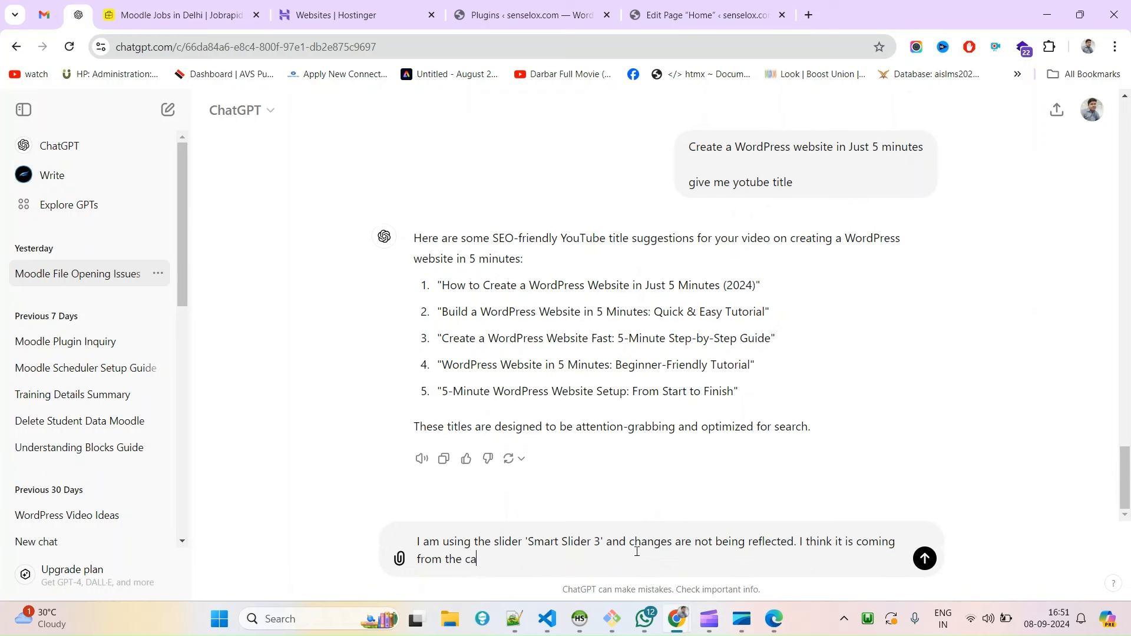
type("ches in wordpress. How to")
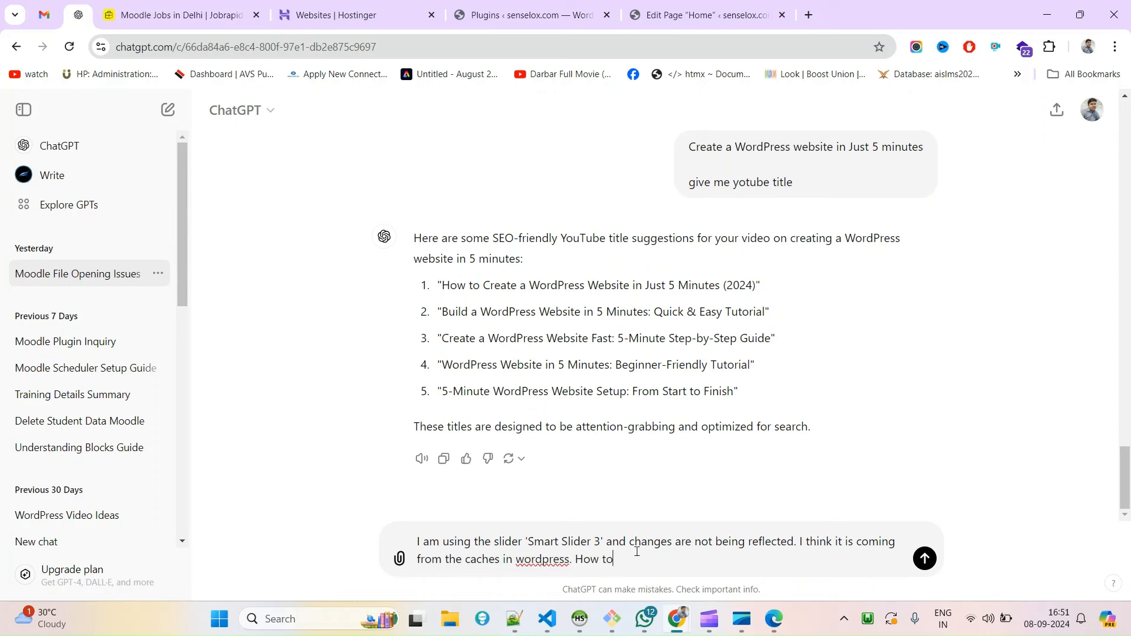
type(" fix this?")
key("Return")
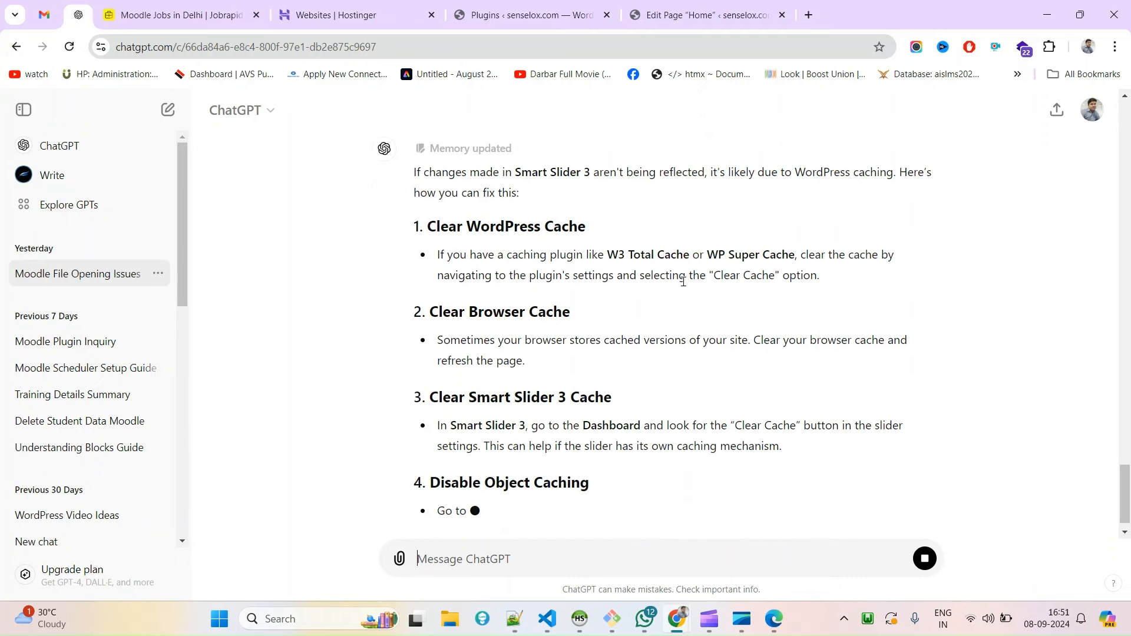
scroll(716, 293, "up", 1)
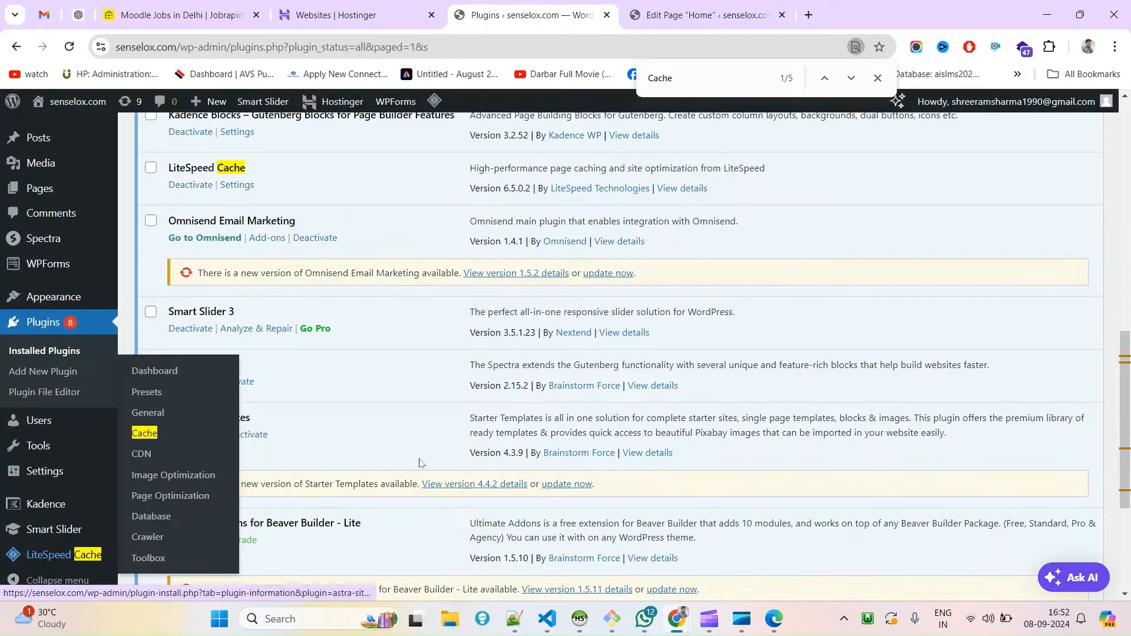
- Find the "Cache" matches on the installed plugins page and open the LiteSpeed Cache dashboard
scroll(757, 434, "up", 15)
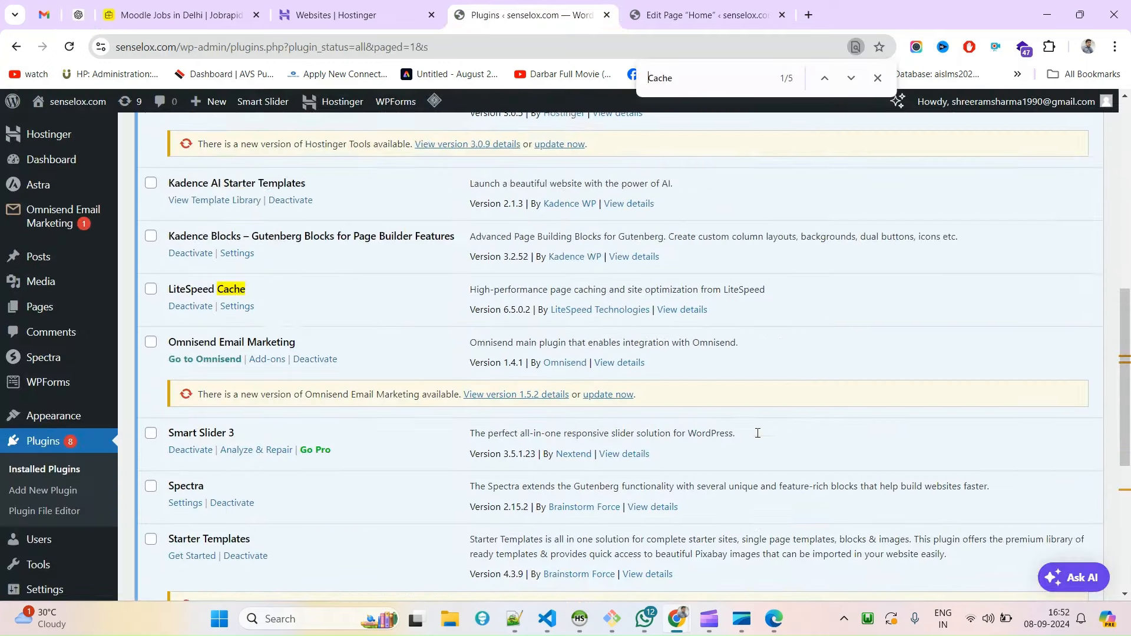
left_click(850, 79)
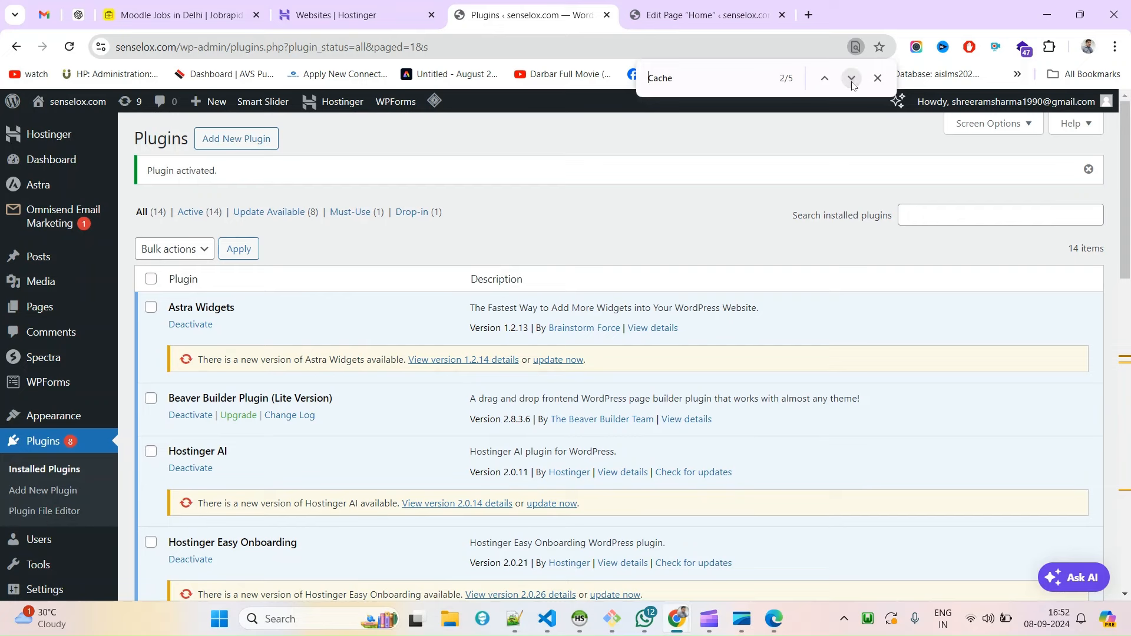
left_click(850, 79)
left_click(851, 79)
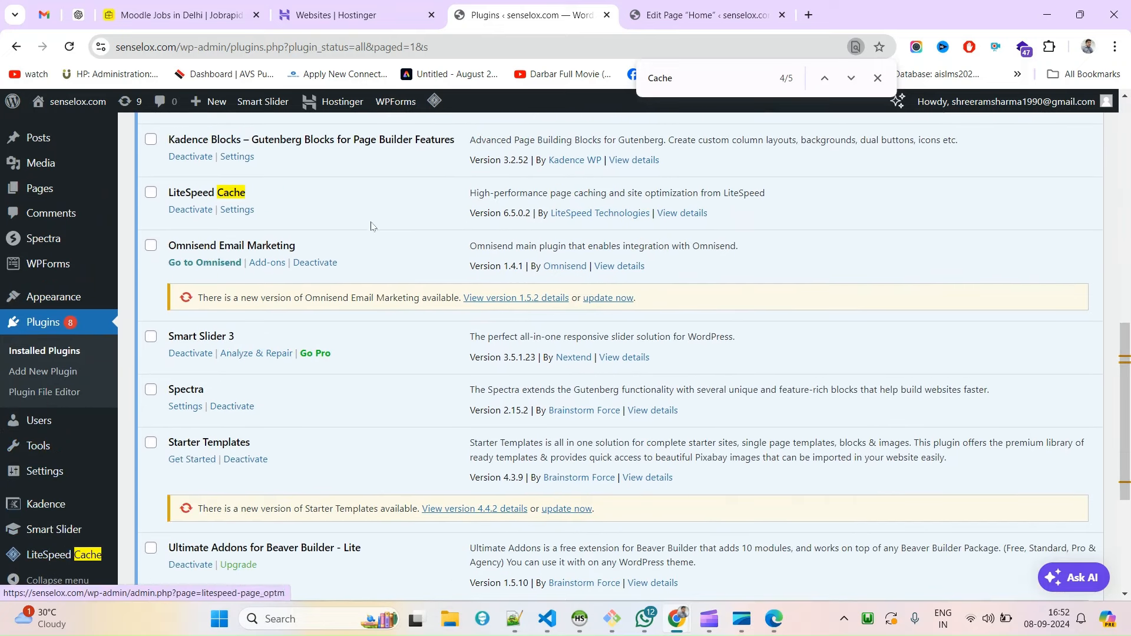
left_click(80, 555)
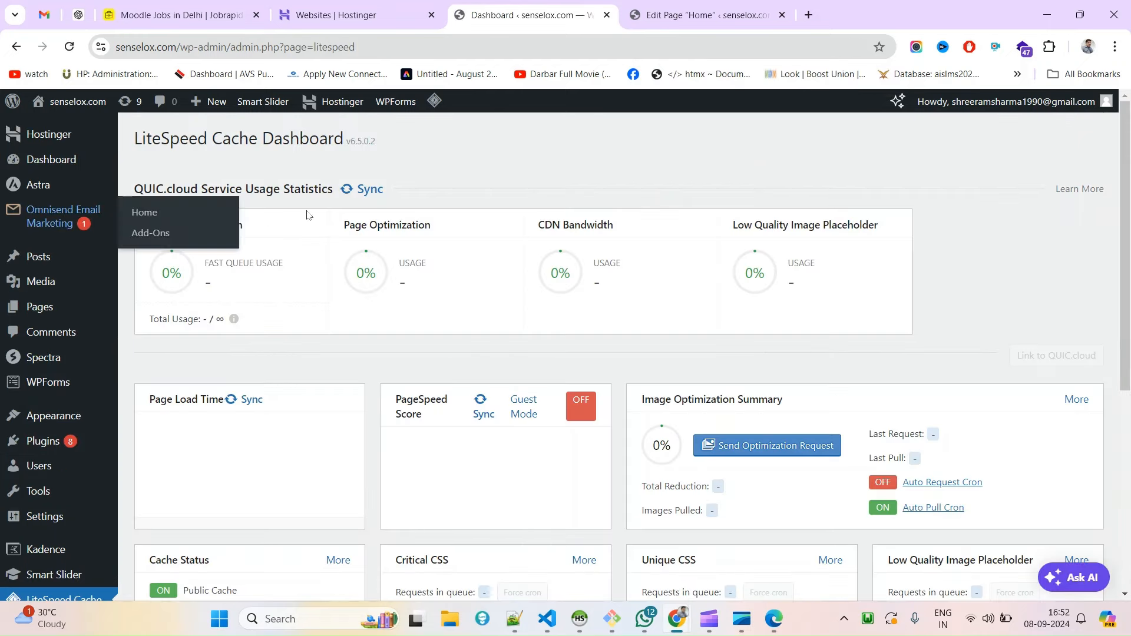
- Search the LiteSpeed Cache dashboard for "clea" to look for a cache clearing option
scroll(619, 377, "down", 2)
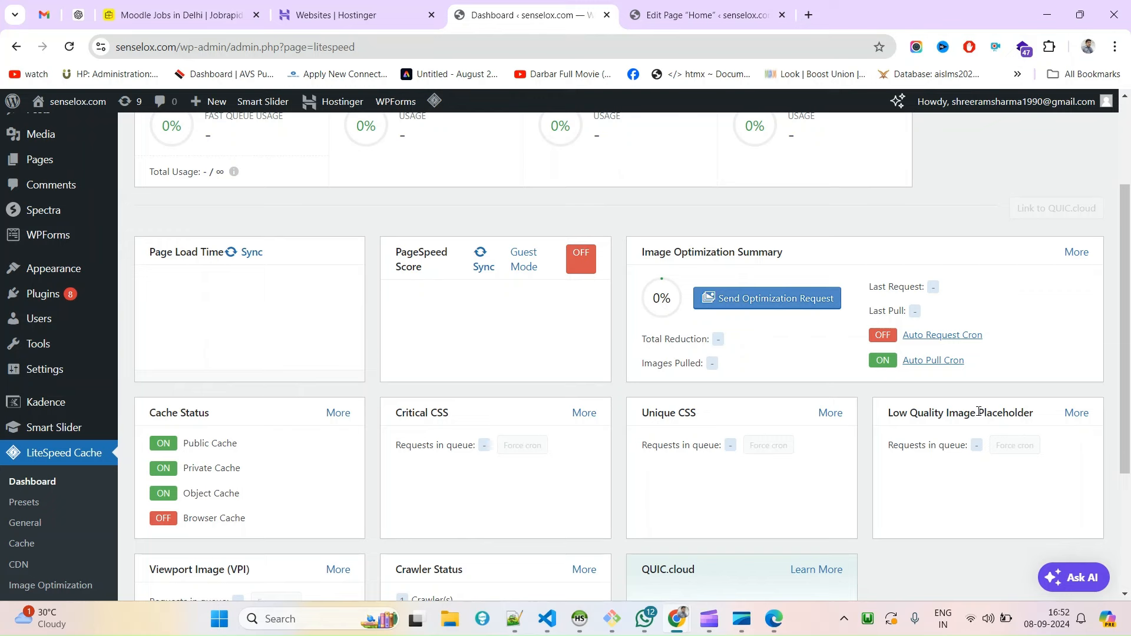
key("ctrl+f")
type("che")
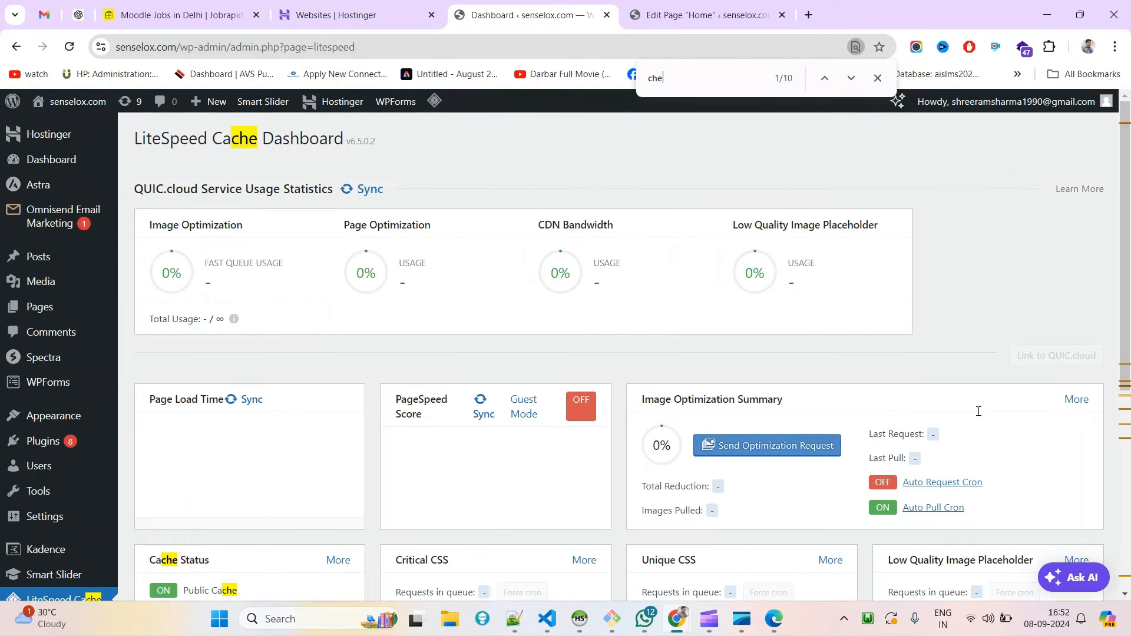
type("lea")
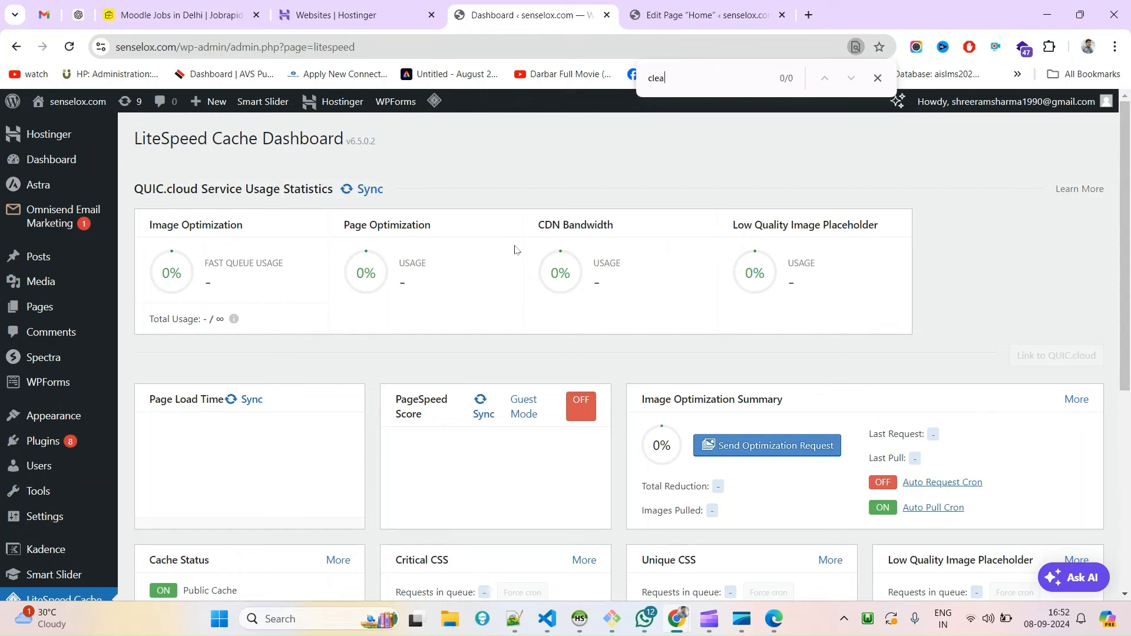
left_click(345, 193)
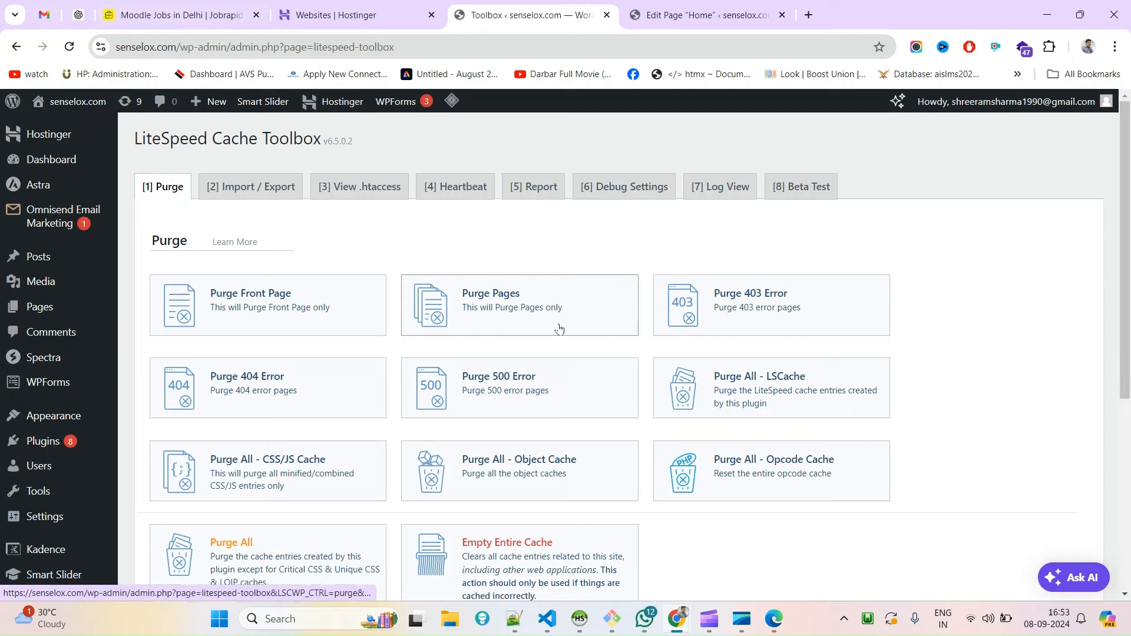
- Find "Purge All" in the LiteSpeed Cache Toolbox and run the general Purge All action
key("ctrl+f")
type("Purge All")
scroll(793, 555, "down", 2)
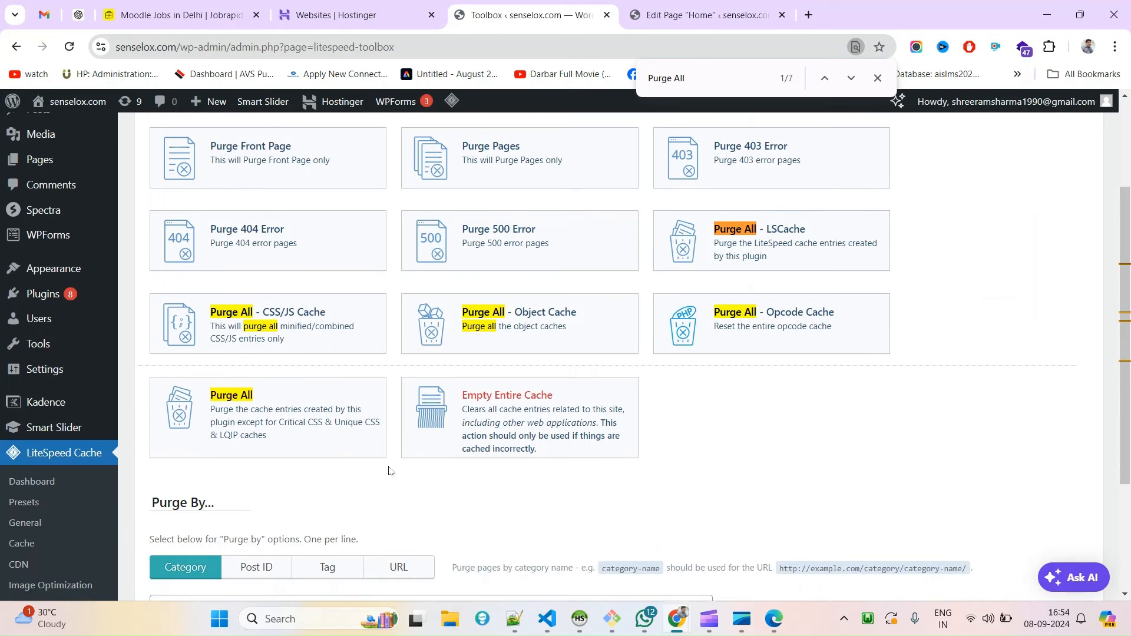
left_click(244, 426)
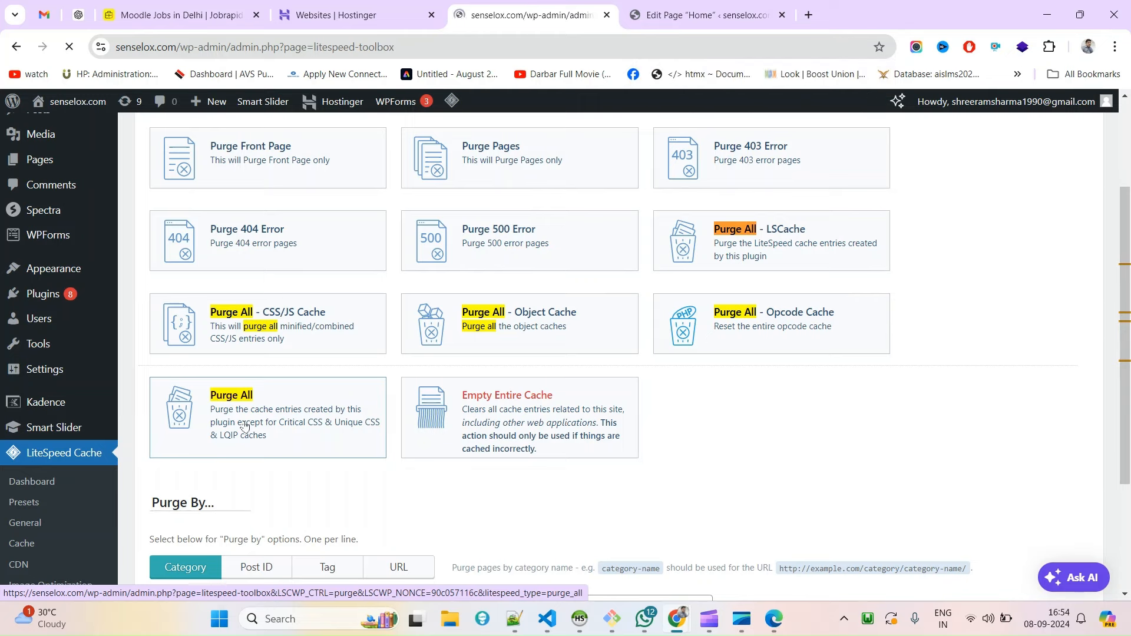
scroll(293, 501, "down", 3)
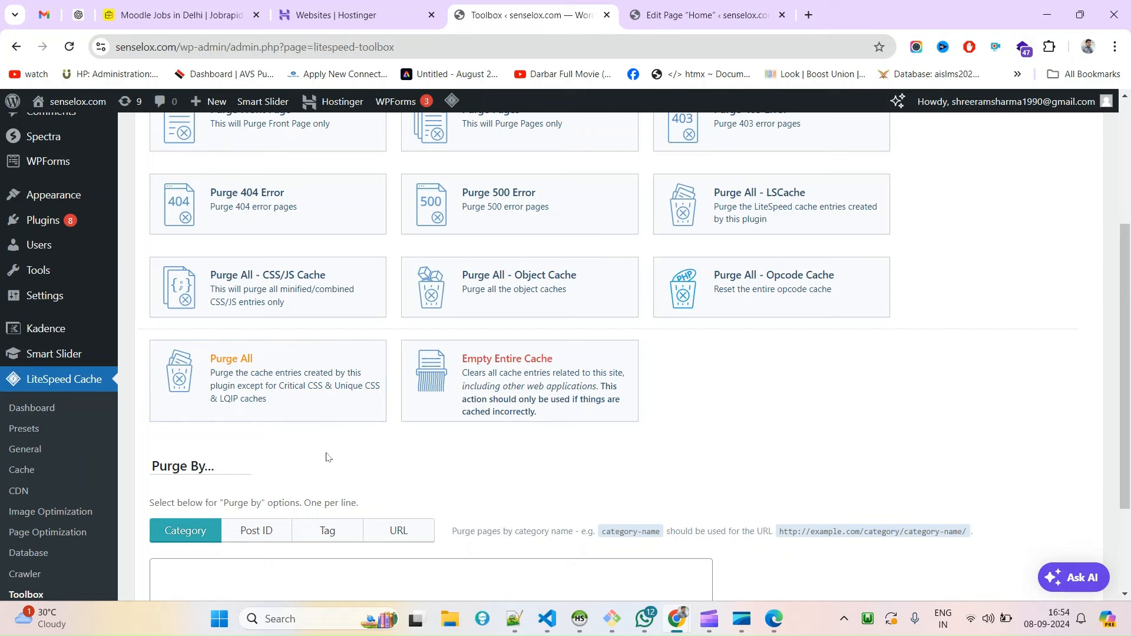
- Read the LiteSpeed purge instructions in the ChatGPT conversation, then return to the WordPress Toolbox and run Purge All again
left_click(76, 19)
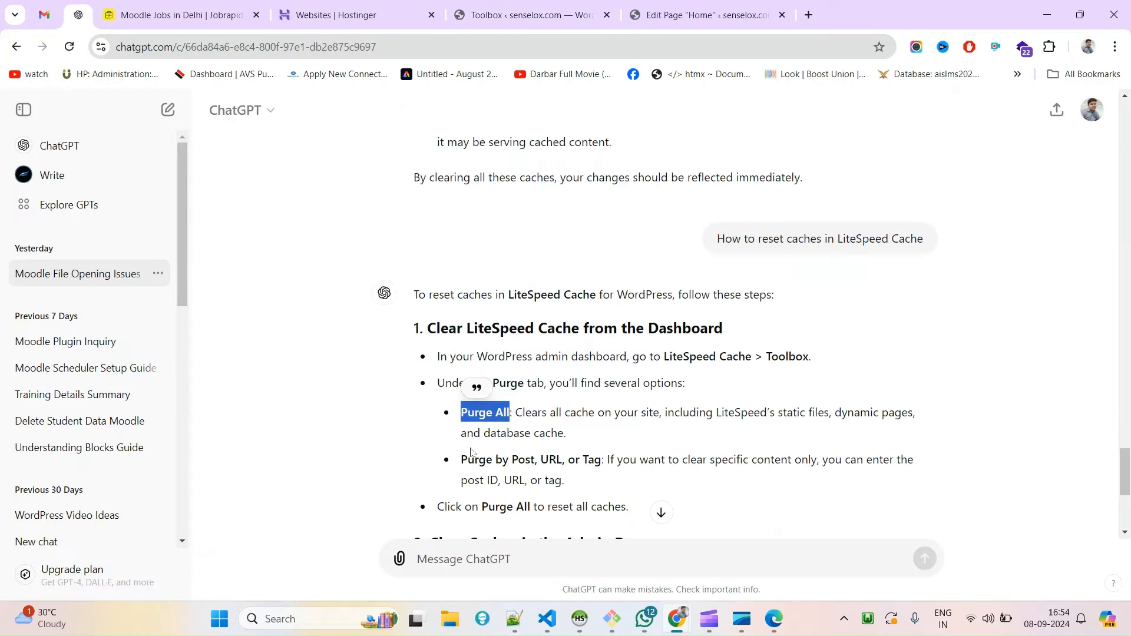
left_click_drag(462, 459, 601, 463)
scroll(743, 471, "down", 1)
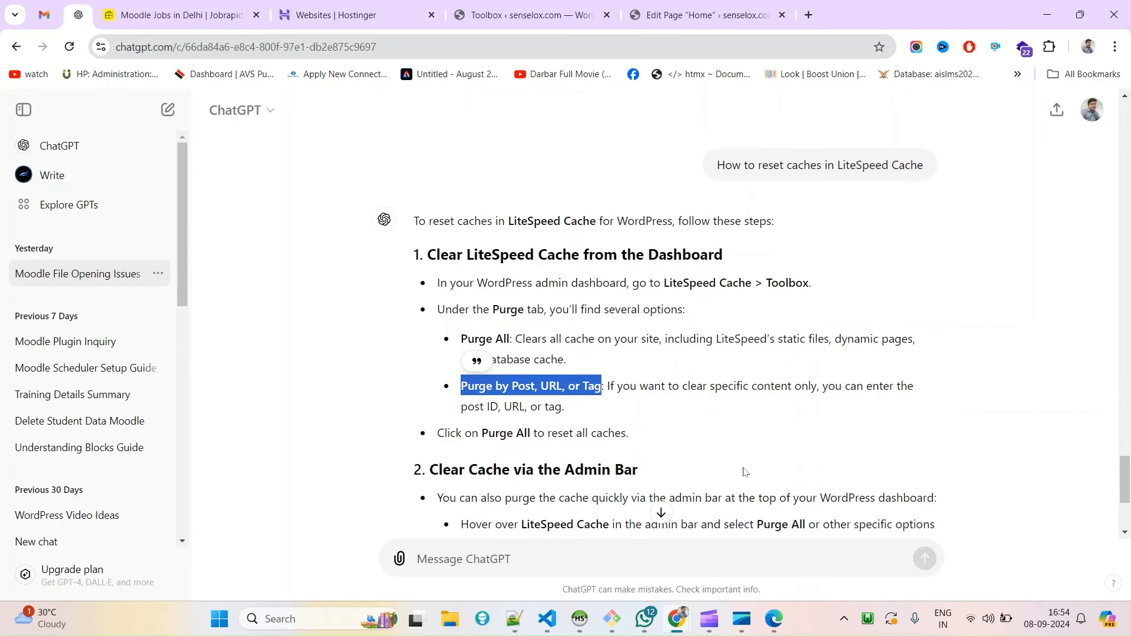
left_click_drag(482, 434, 544, 434)
left_click(515, 9)
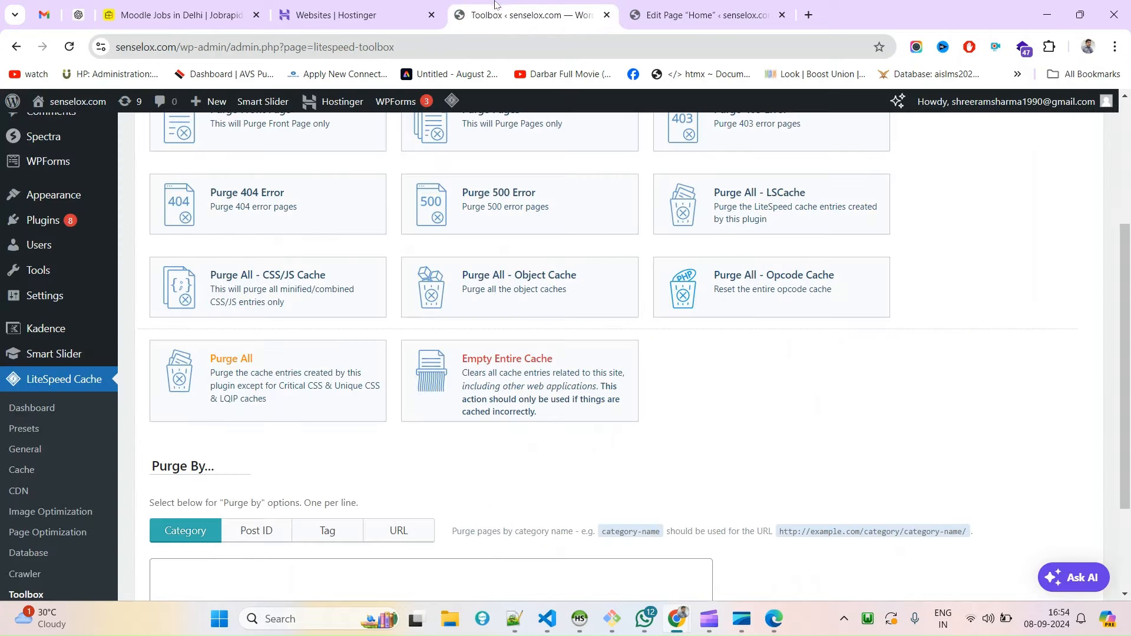
left_click(278, 377)
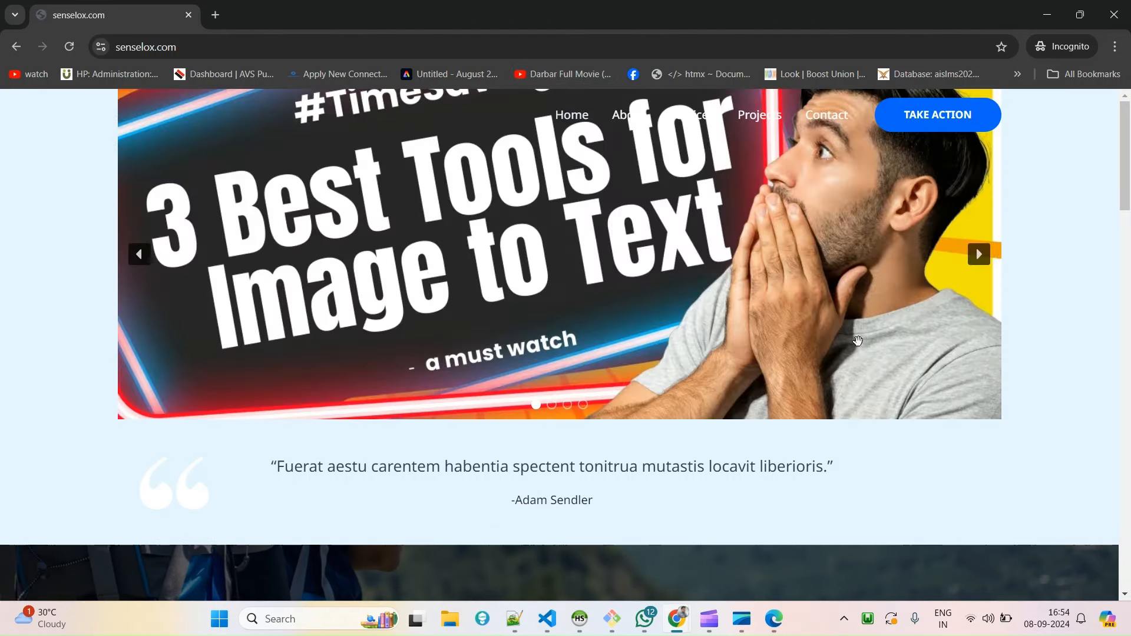
- Check senselox.com in the incognito window, going back and forth through the live slider's slides and looking over the page
scroll(909, 384, "down", 8)
scroll(908, 384, "up", 8)
left_click(140, 254)
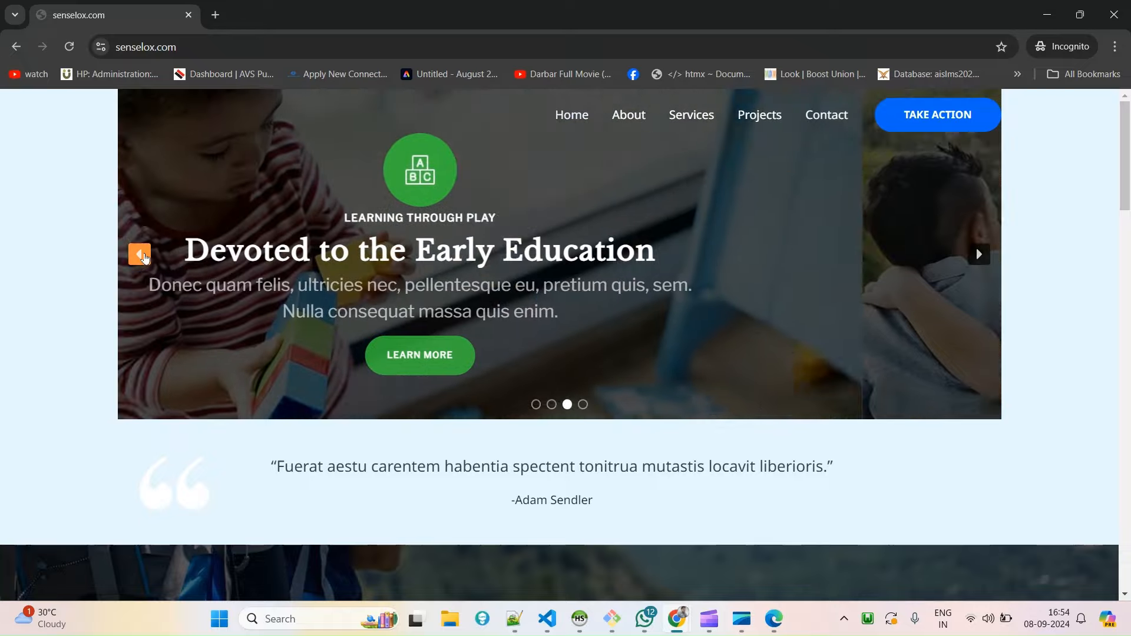
left_click(139, 254)
left_click(143, 257)
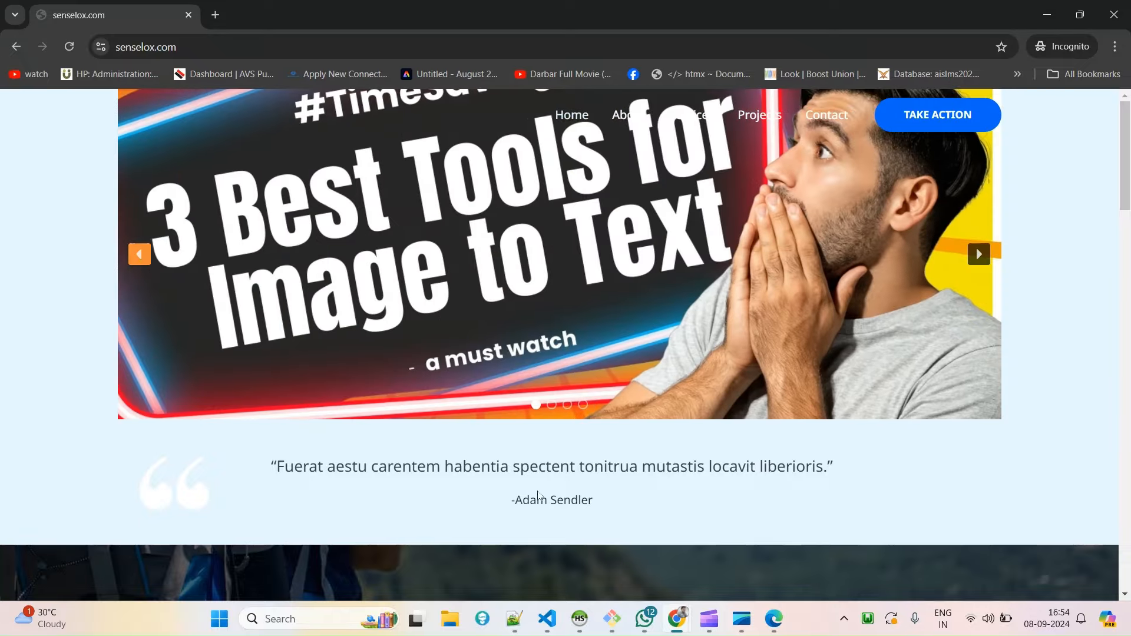
scroll(845, 350, "down", 5)
scroll(844, 350, "up", 5)
right_click(760, 402)
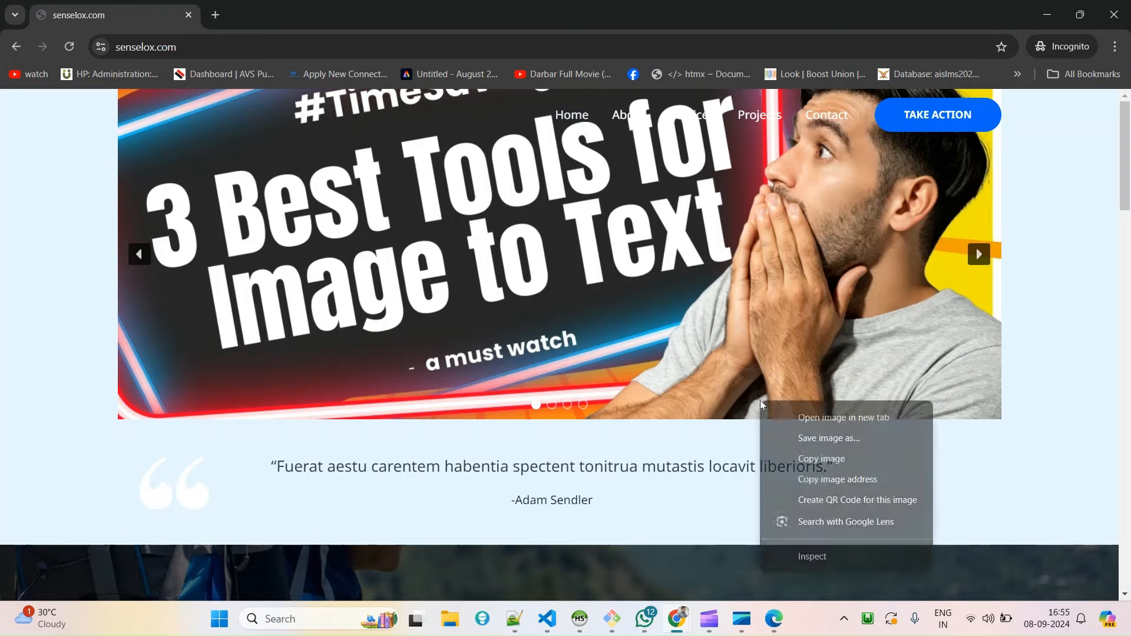
left_click(976, 261)
left_click(976, 261)
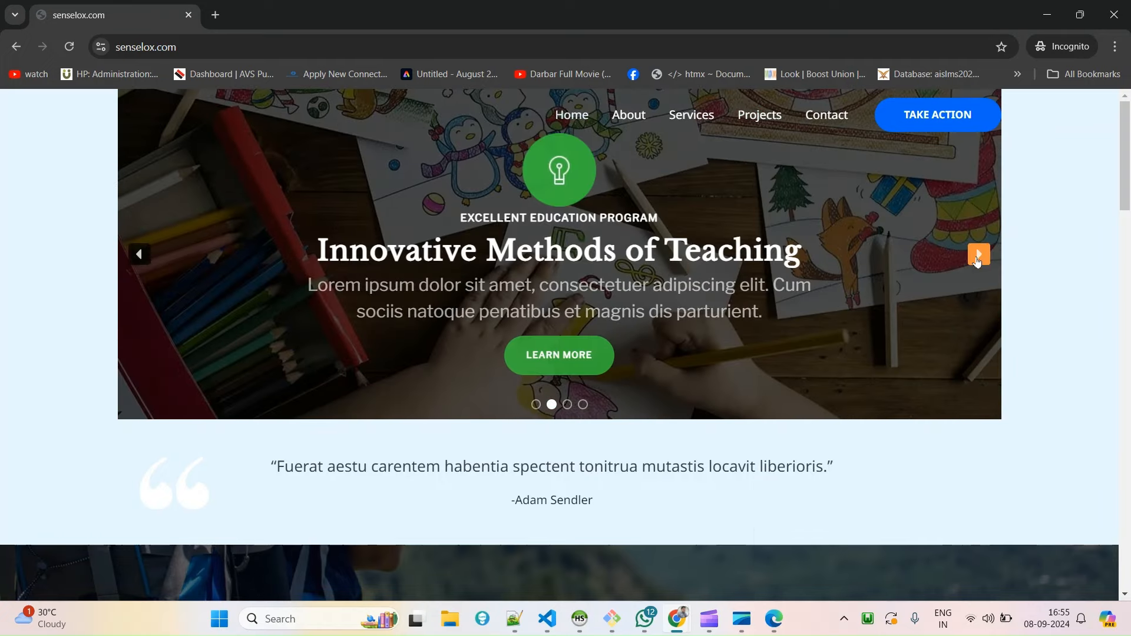
left_click(146, 263)
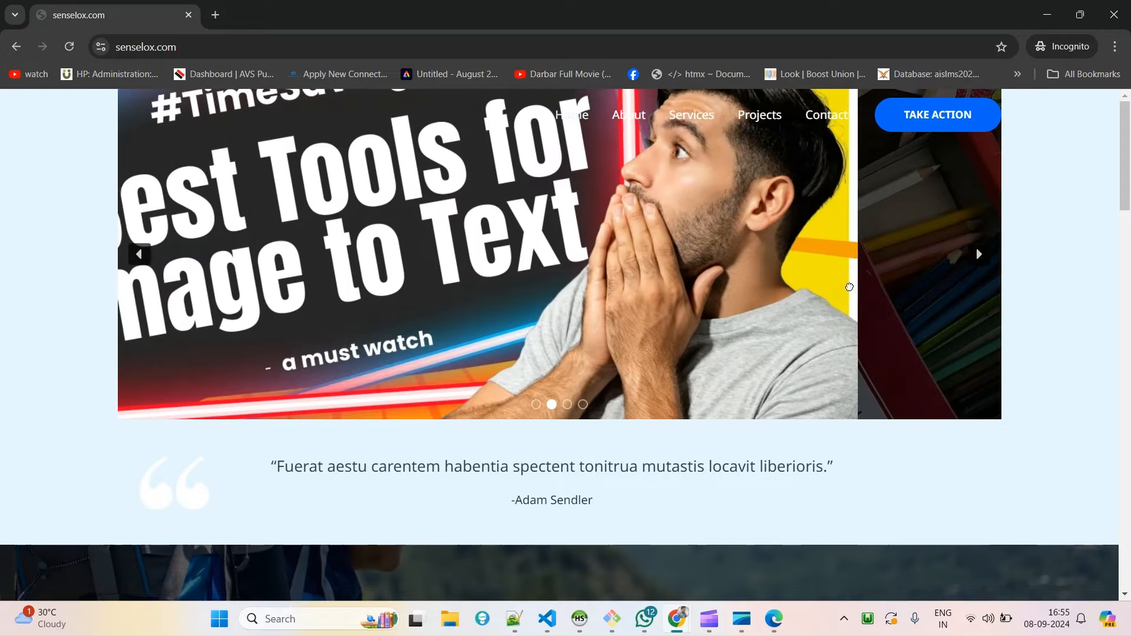
left_click_drag(848, 286, 980, 259)
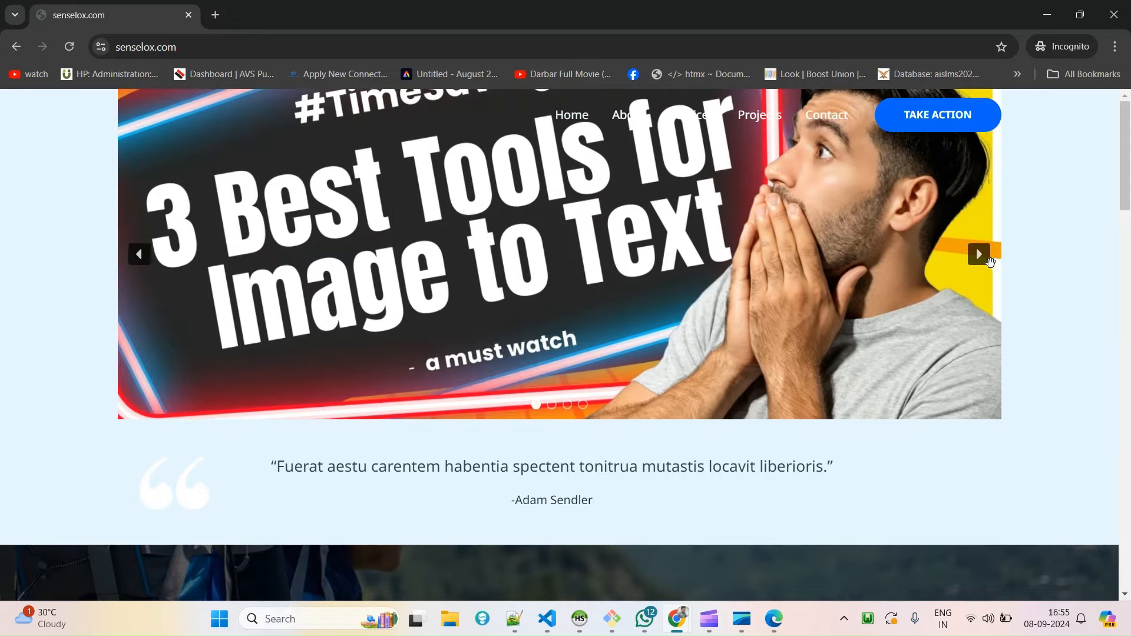
- Inspect the live slide in the browser's developer tools and turn off the n2-ss-layer element's 50px 65px padding
key("ctrl+shift+i")
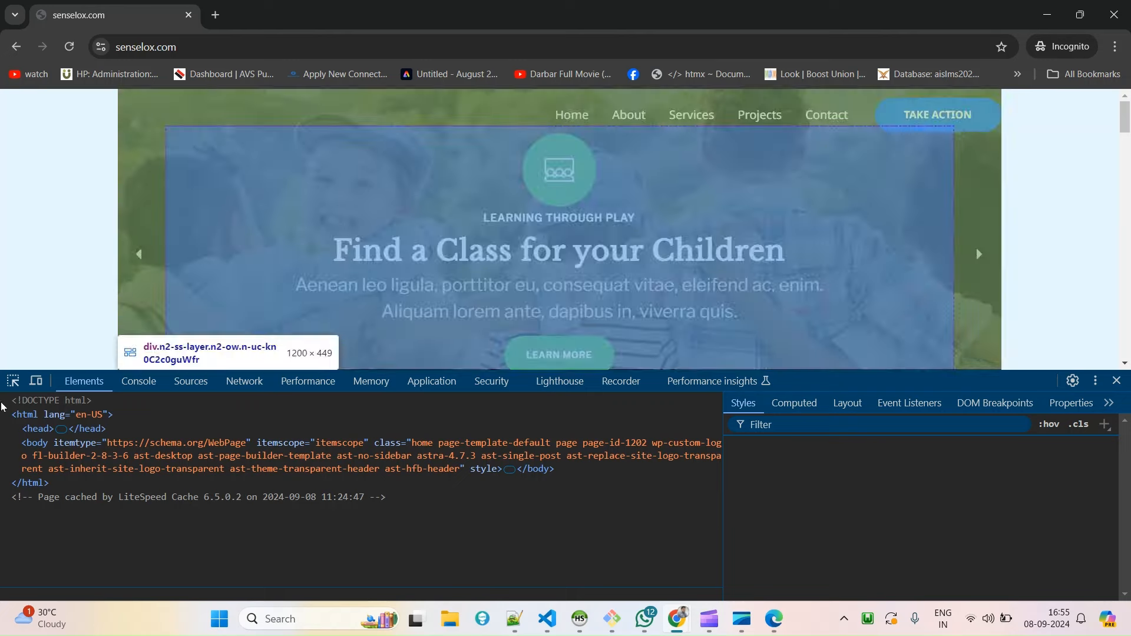
left_click(12, 381)
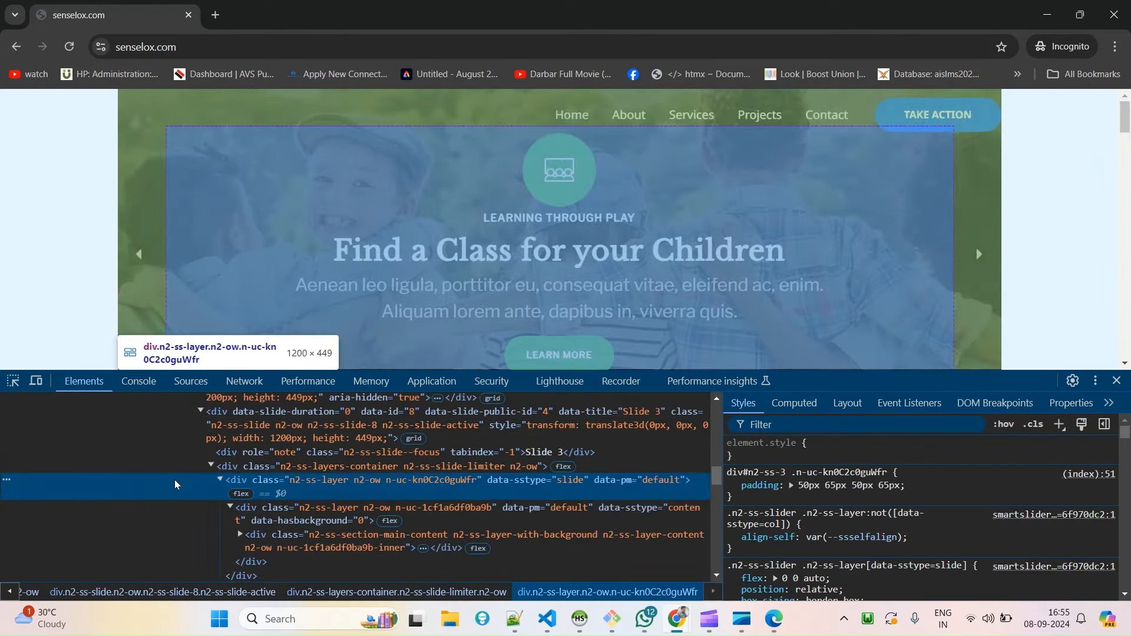
left_click(733, 486)
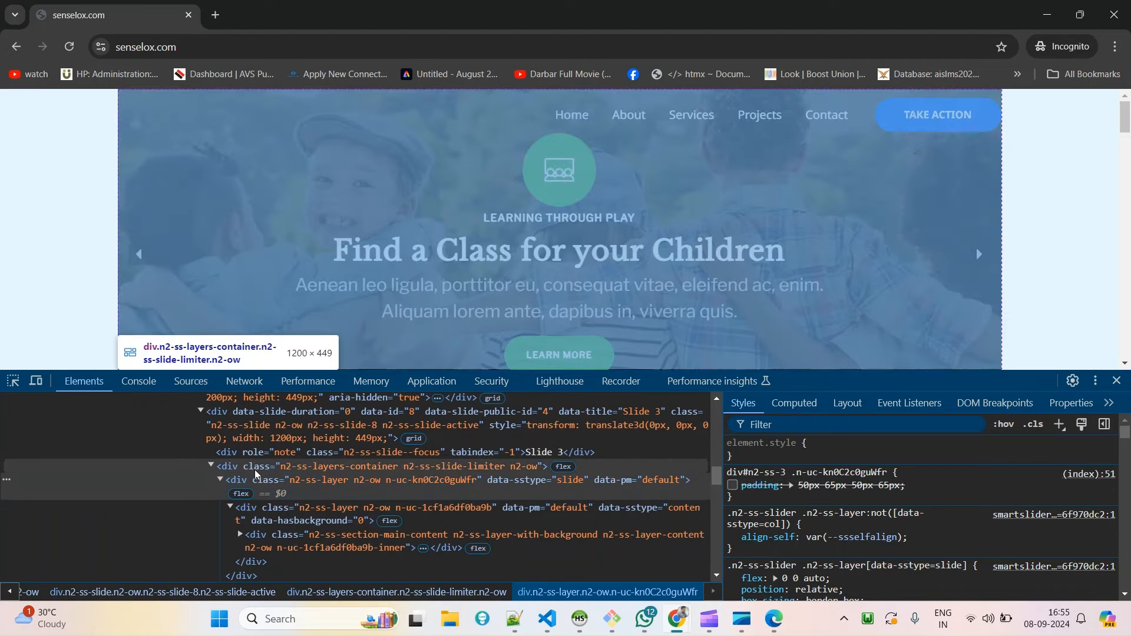
- Select the n2-ss-layers-container element and turn off its max-width of 1920px and its opacity rule
left_click(256, 471)
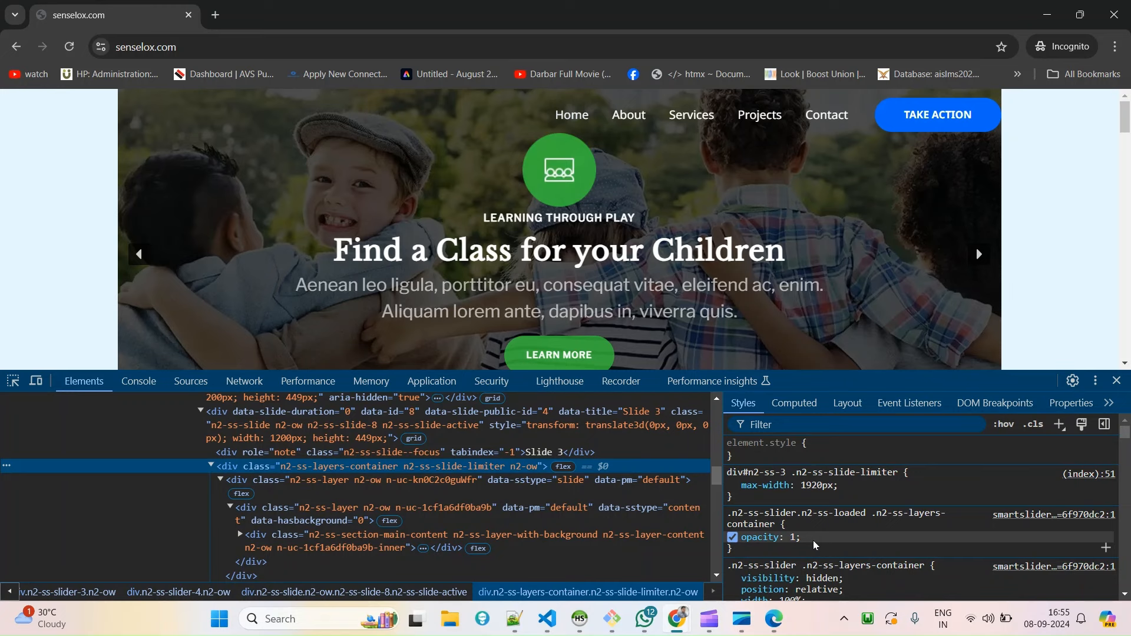
left_click(732, 485)
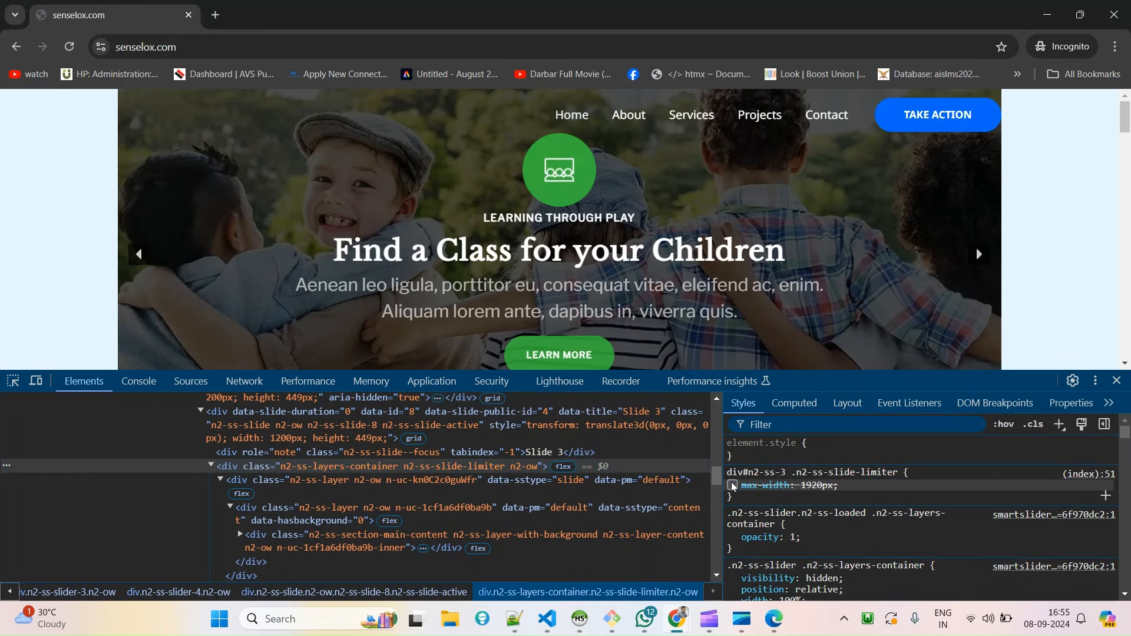
left_click(733, 537)
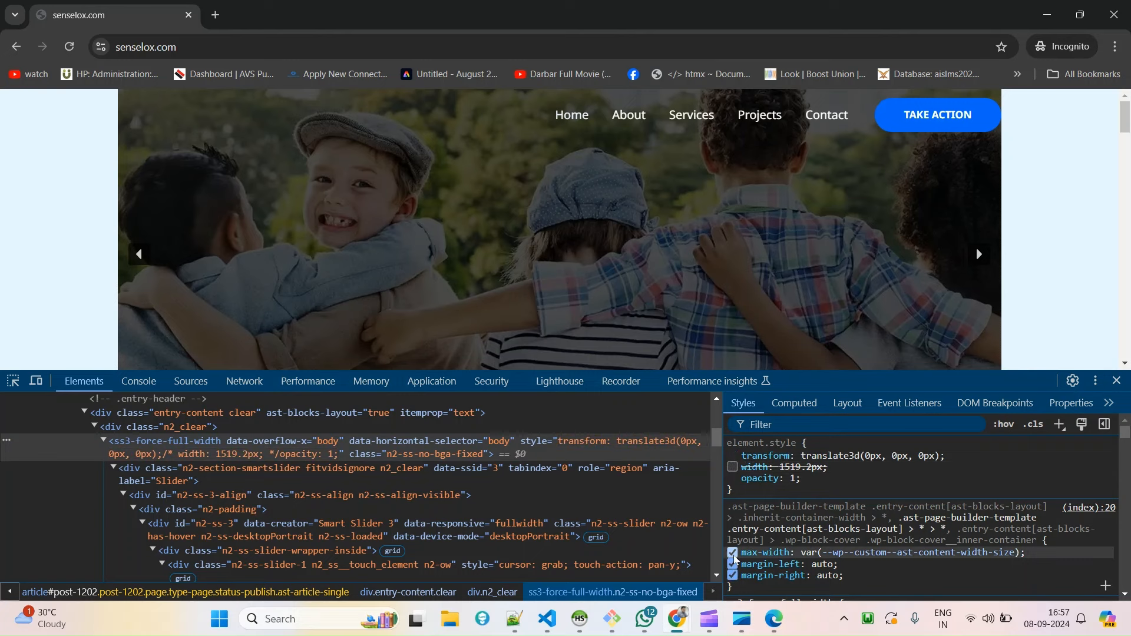
- Turn off the max-width rule based on --wp--custom--ast-content-width-size for the ss3-force-full-width element
left_click(732, 552)
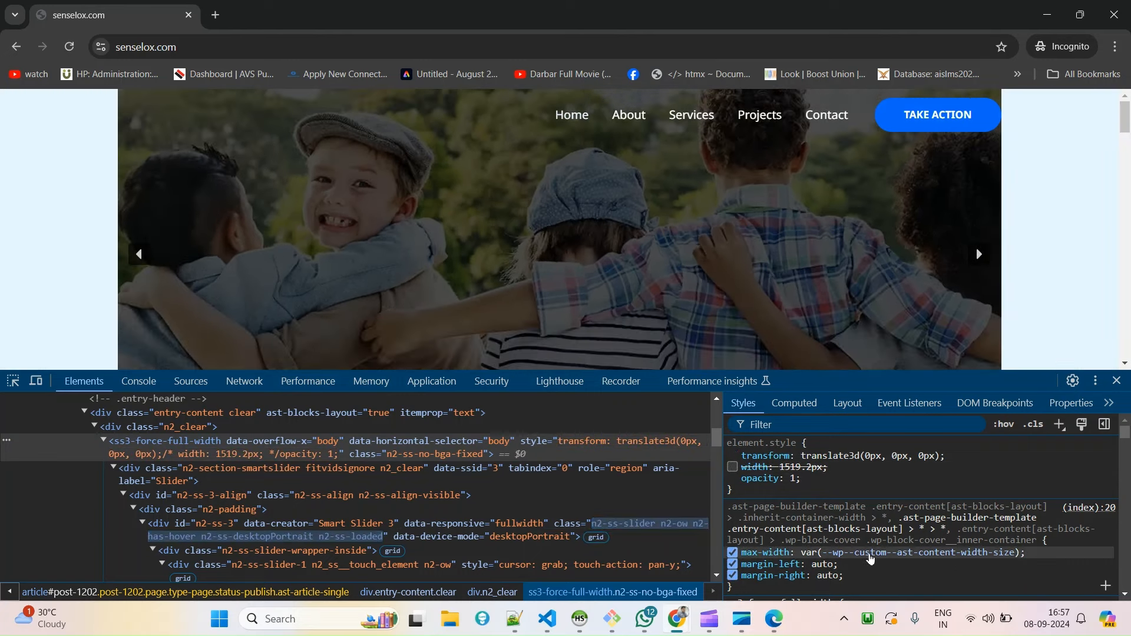
left_click(732, 553)
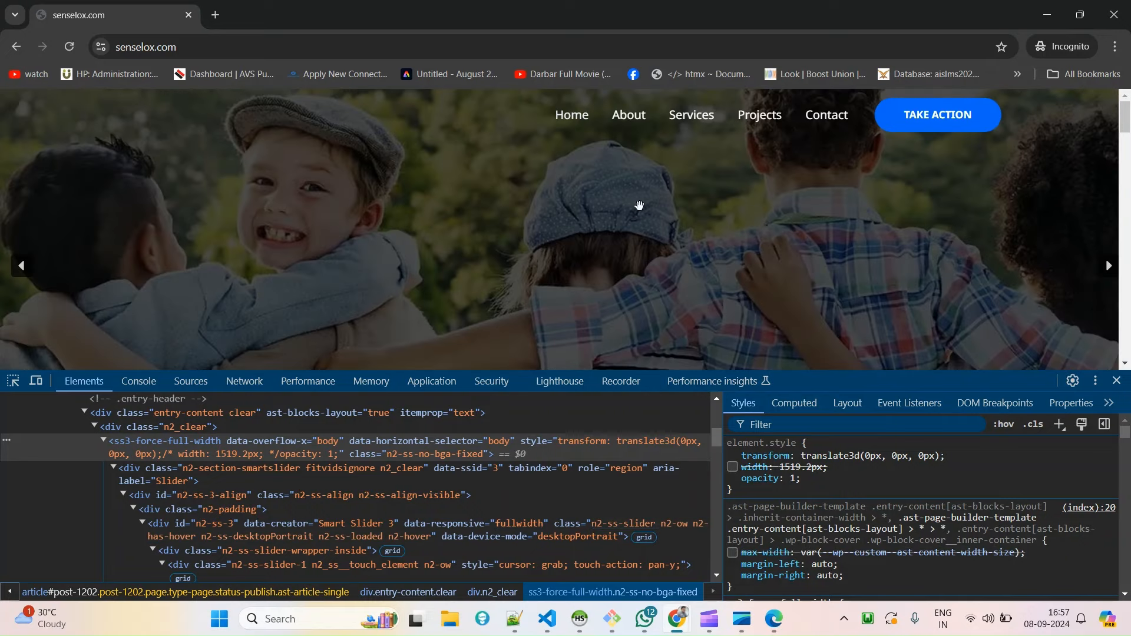
- Turn the ss3-force-full-width element's max-width rule back on, set it to 100% !important and copy the whole CSS rule
left_click(732, 552)
left_click(822, 555)
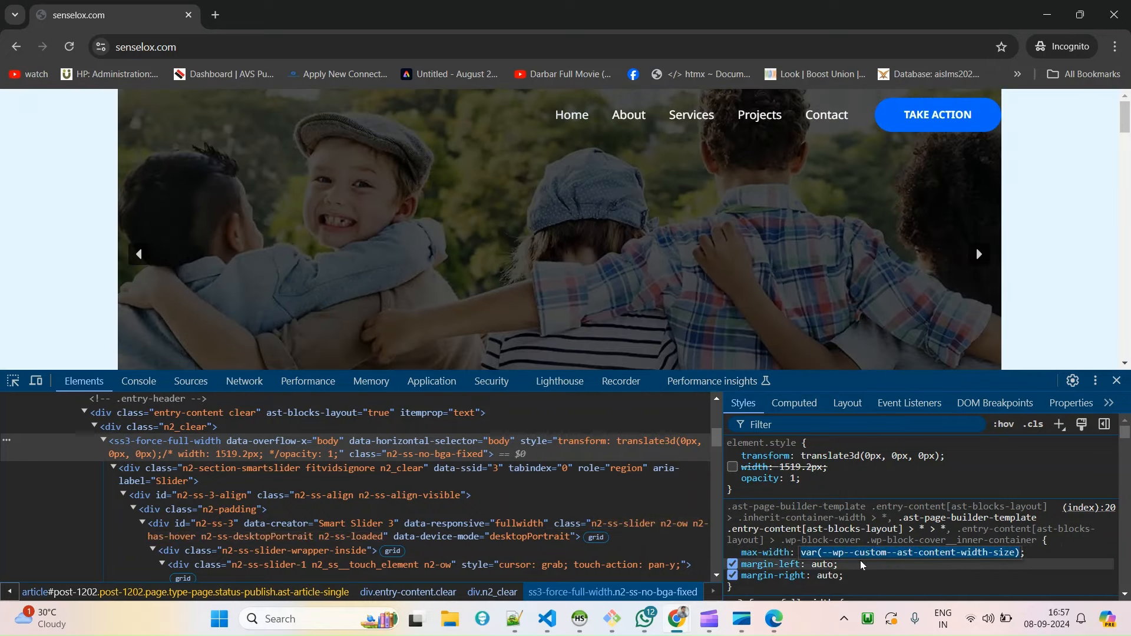
type("10")
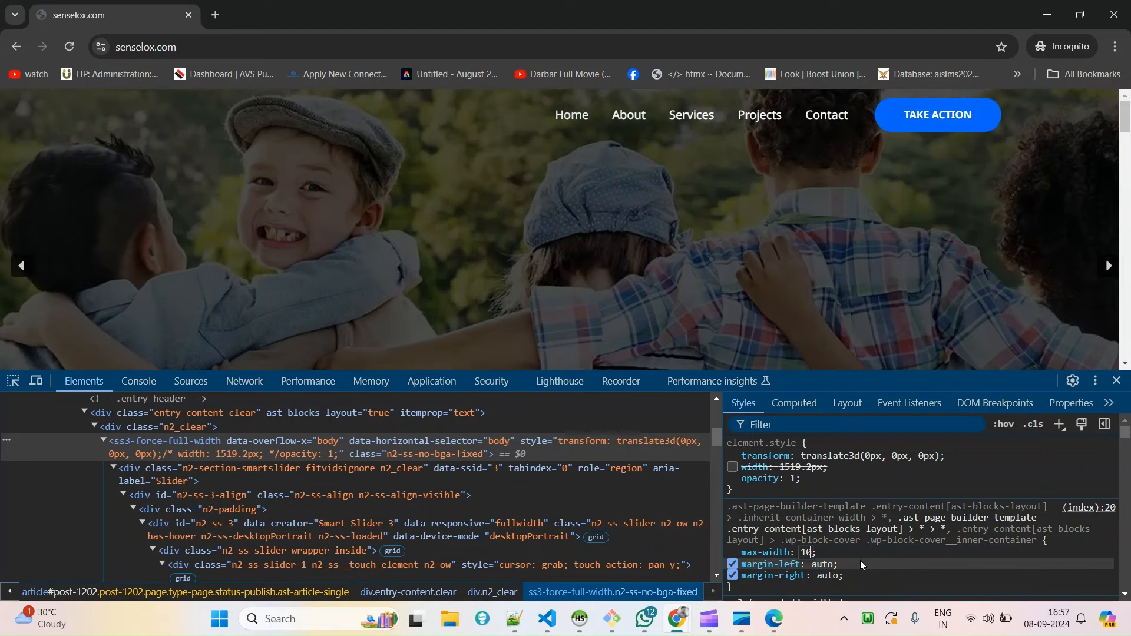
type("0%")
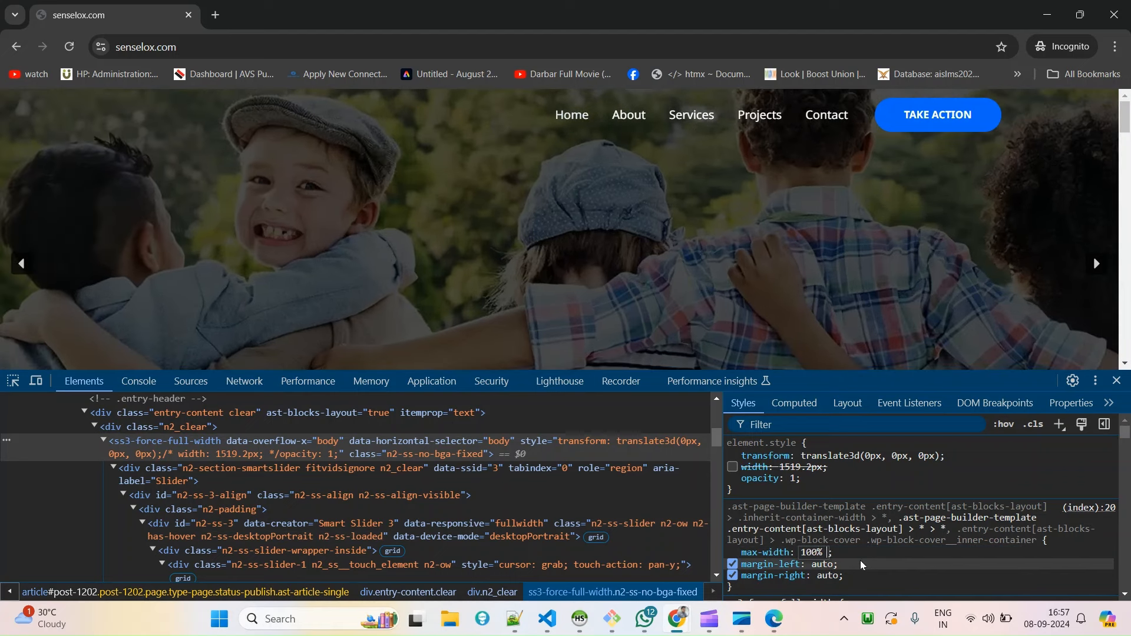
type(" !important")
key("Tab")
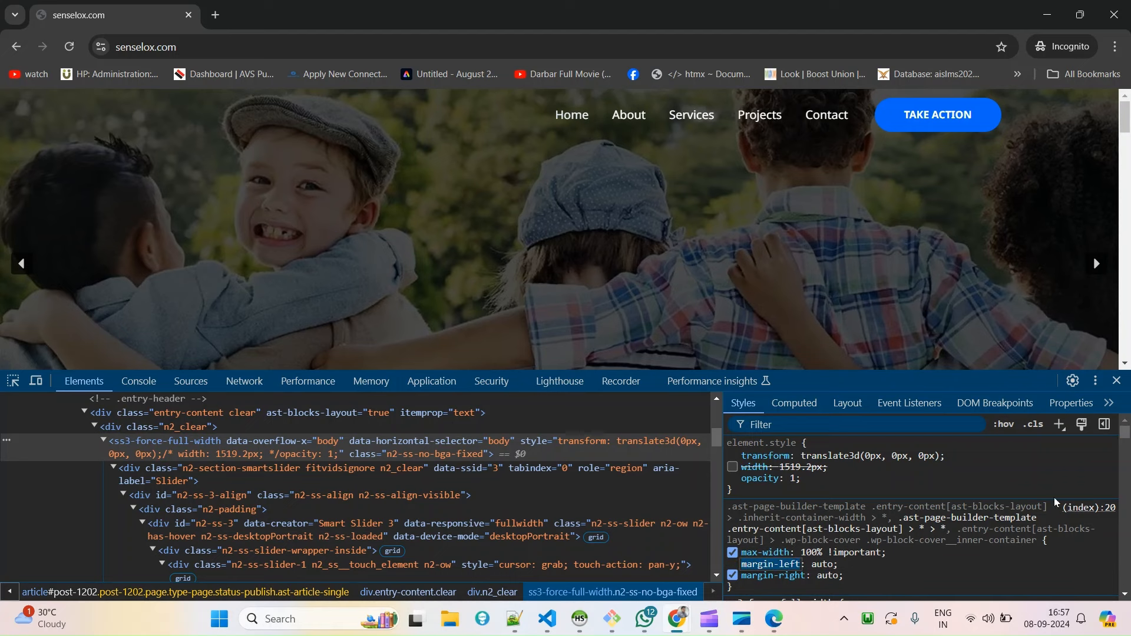
left_click_drag(960, 579, 726, 505)
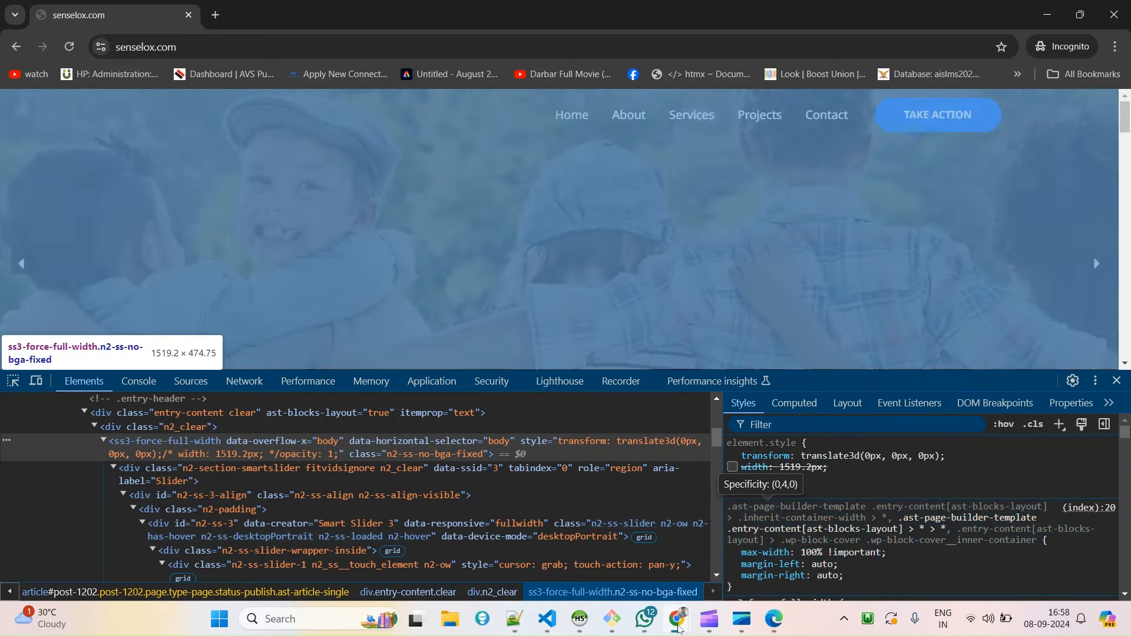
- Switch to the WordPress admin window, close the Home page editor and open the Themes page in a new tab
mouse_move(677, 618)
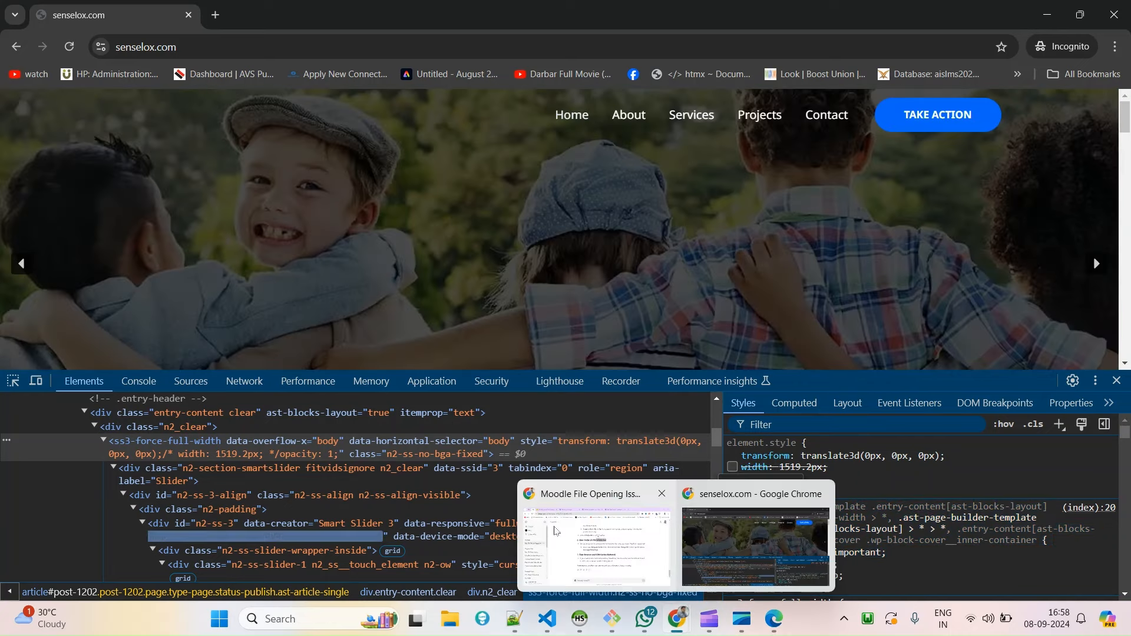
left_click(590, 543)
left_click(553, 8)
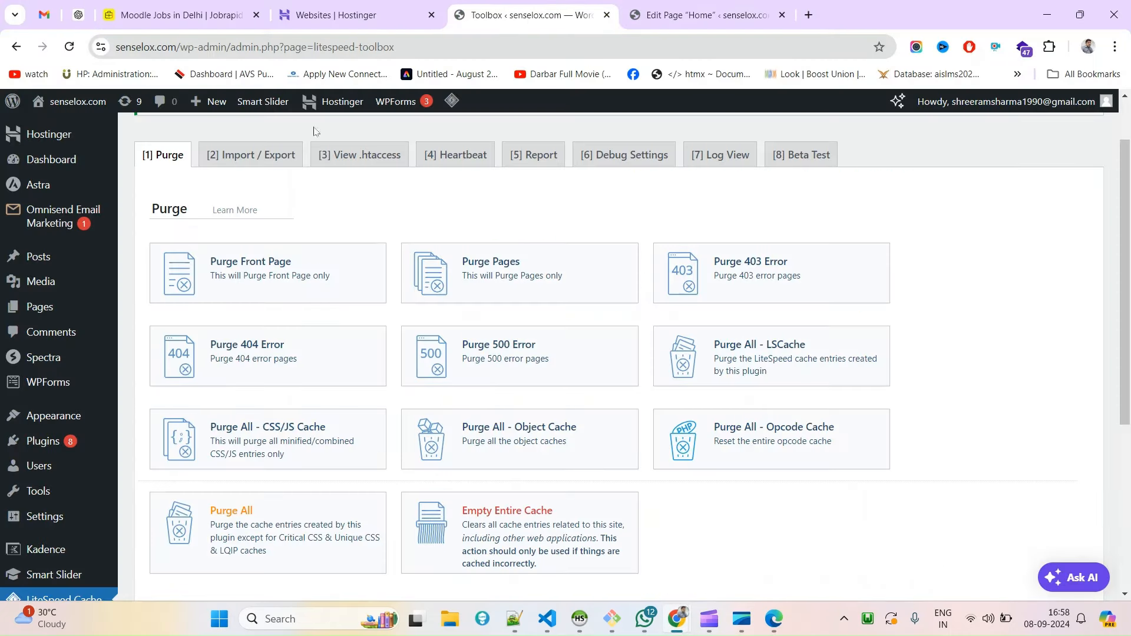
left_click(627, 7)
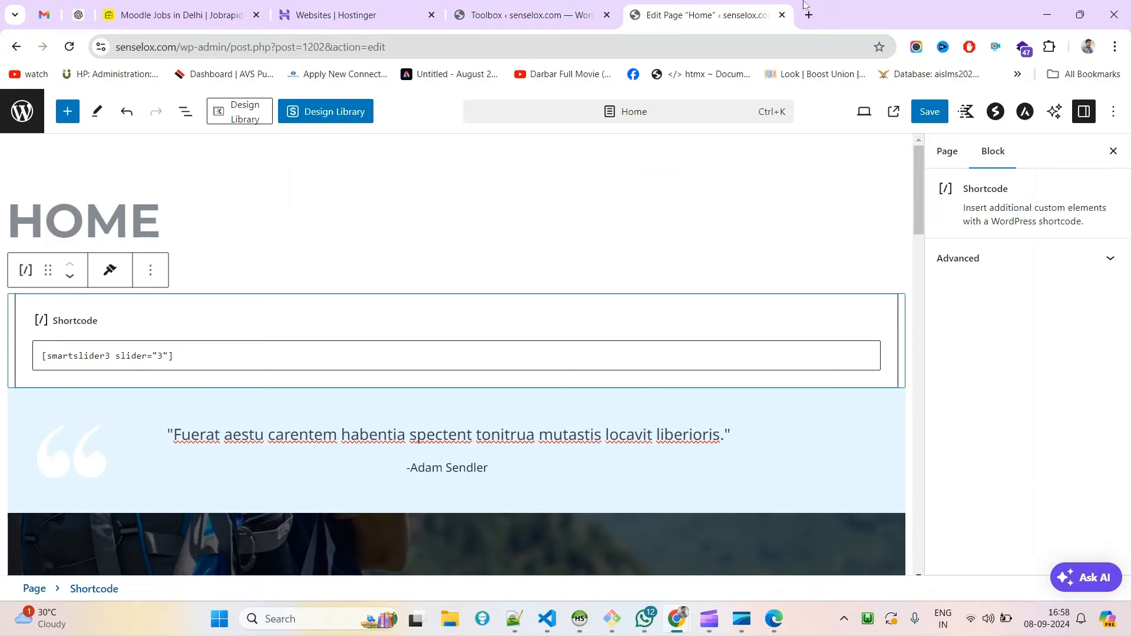
left_click(783, 15)
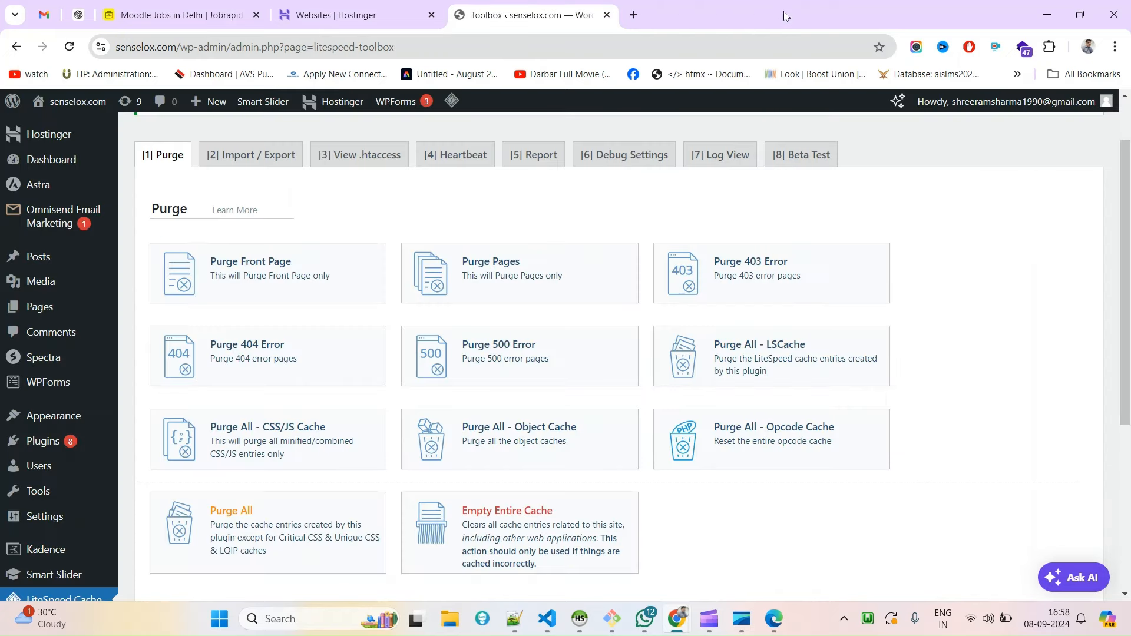
scroll(18, 383, "up", 1)
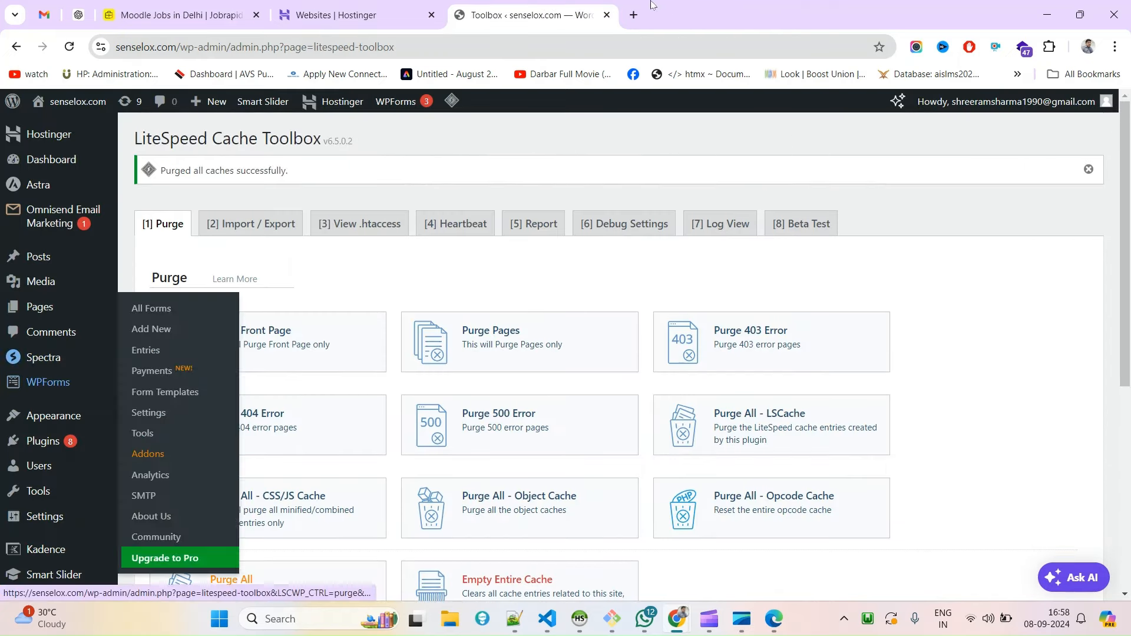
mouse_move(50, 161)
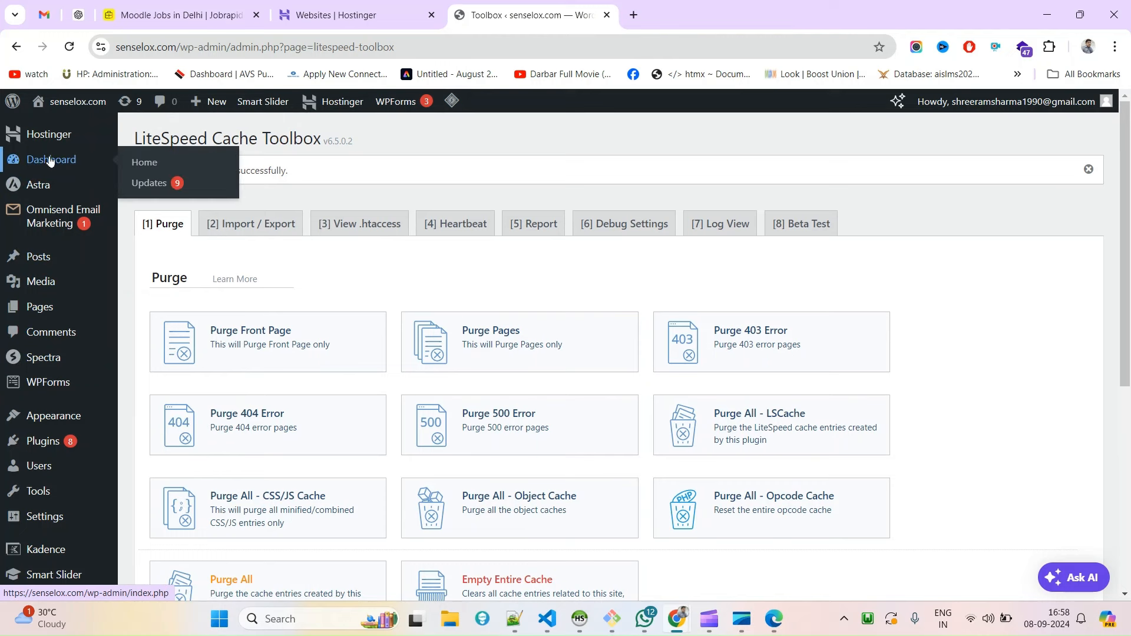
mouse_move(36, 415)
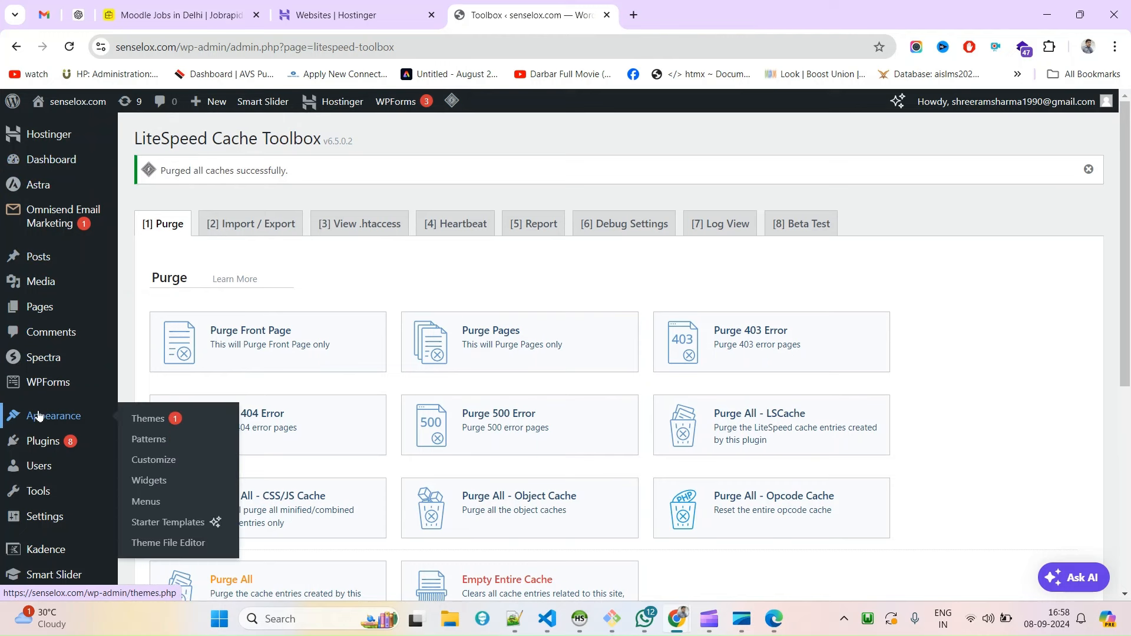
middle_click(141, 417)
left_click(688, 5)
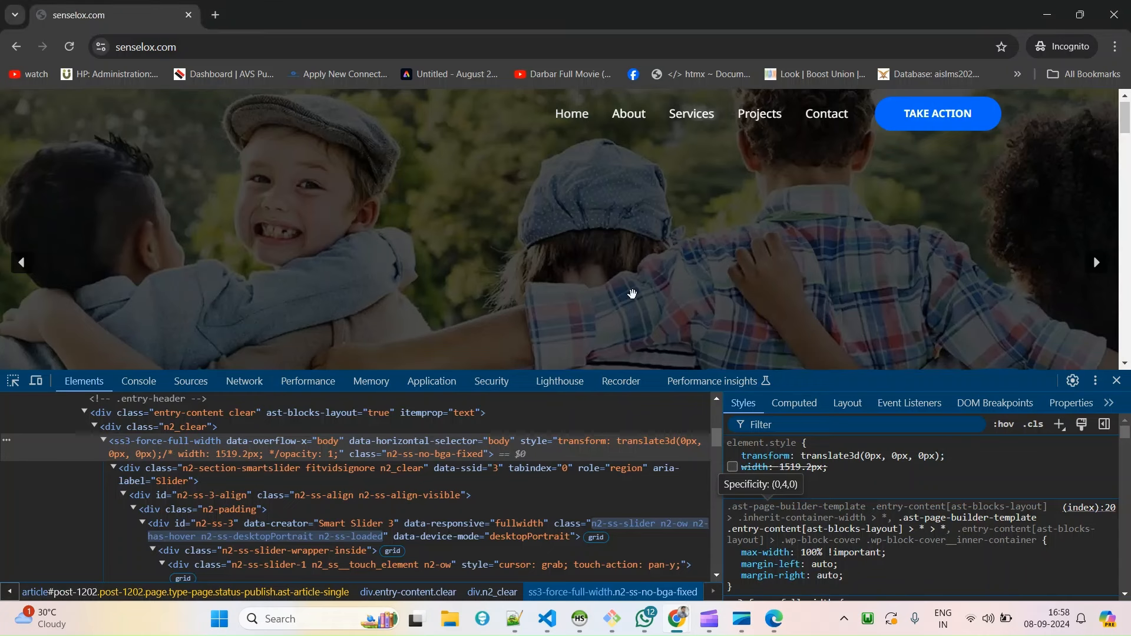
- Look over the live page in the incognito window, close the developer tools and show the slider's first slide
scroll(631, 294, "down", 5)
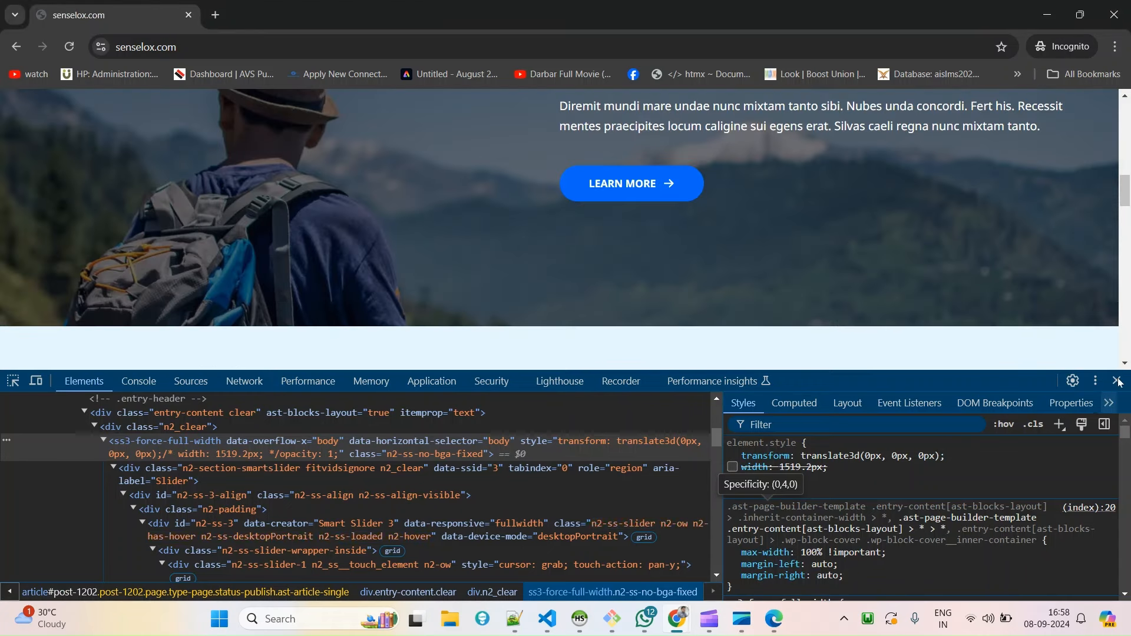
left_click(1118, 382)
scroll(942, 380, "up", 10)
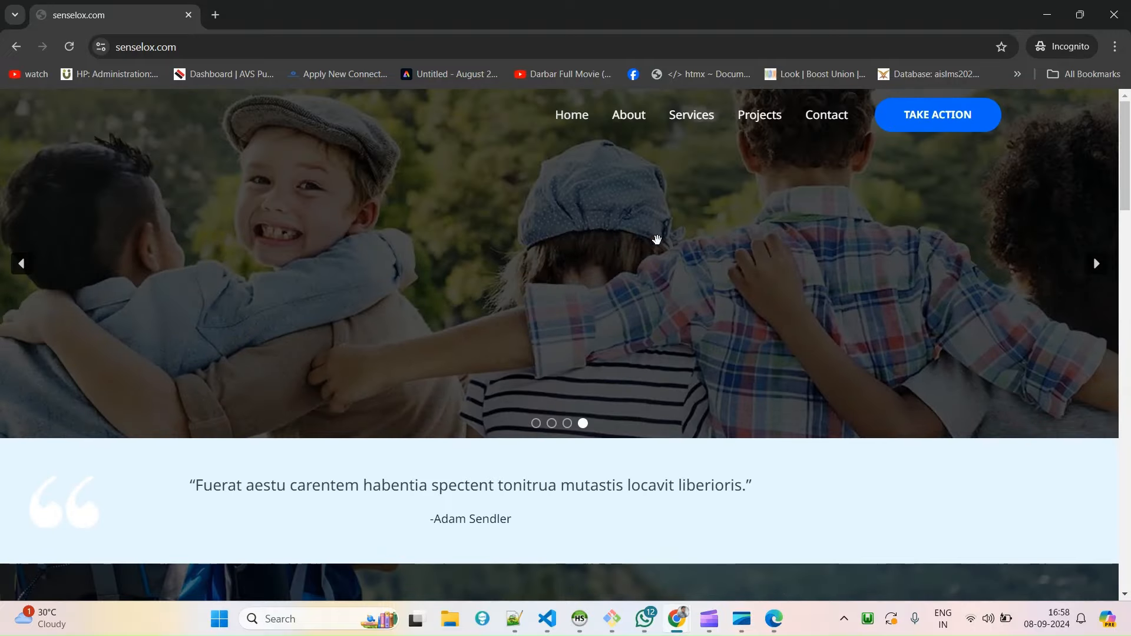
scroll(534, 427, "down", 2)
scroll(533, 429, "up", 2)
left_click(536, 423)
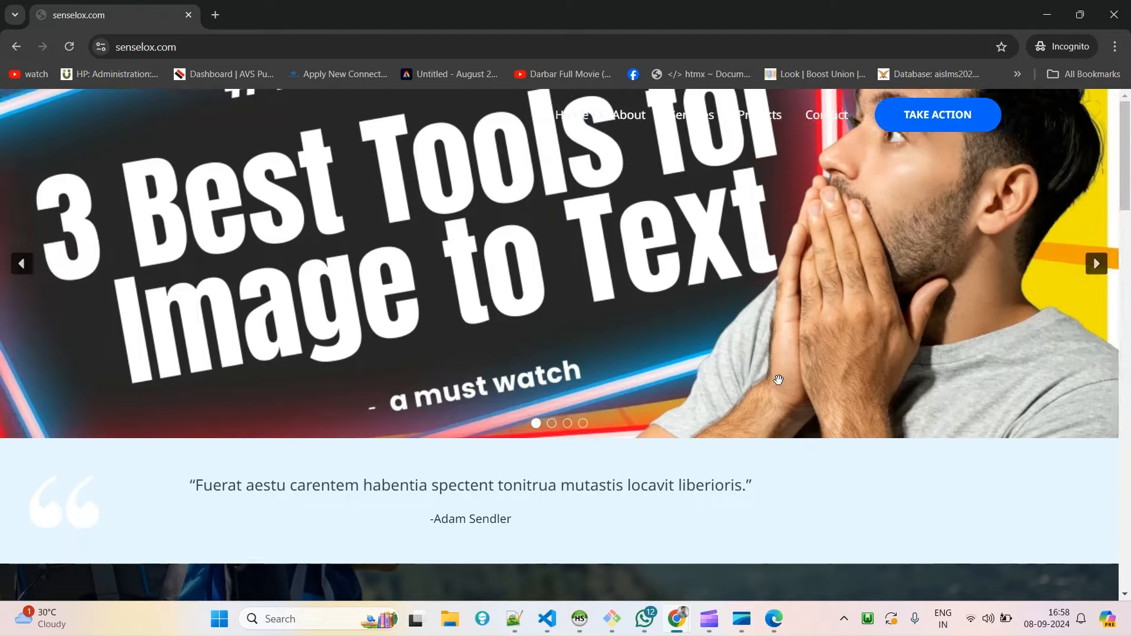
- Start customizing the active Astra theme in the WordPress admin window and open its Additional CSS section
key("alt+Tab")
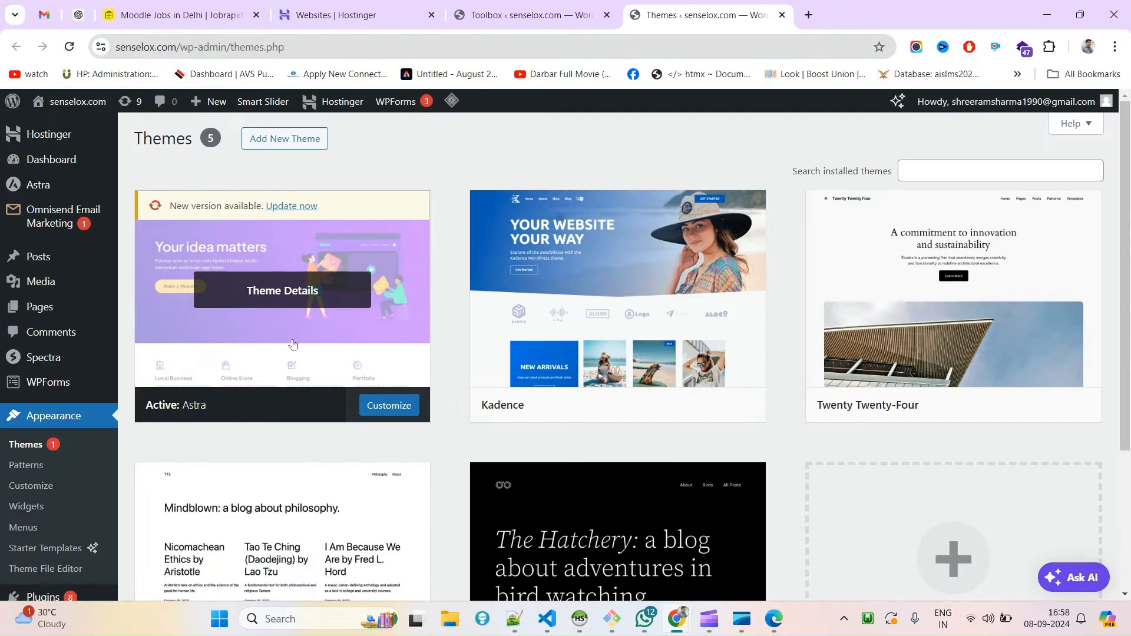
left_click(379, 411)
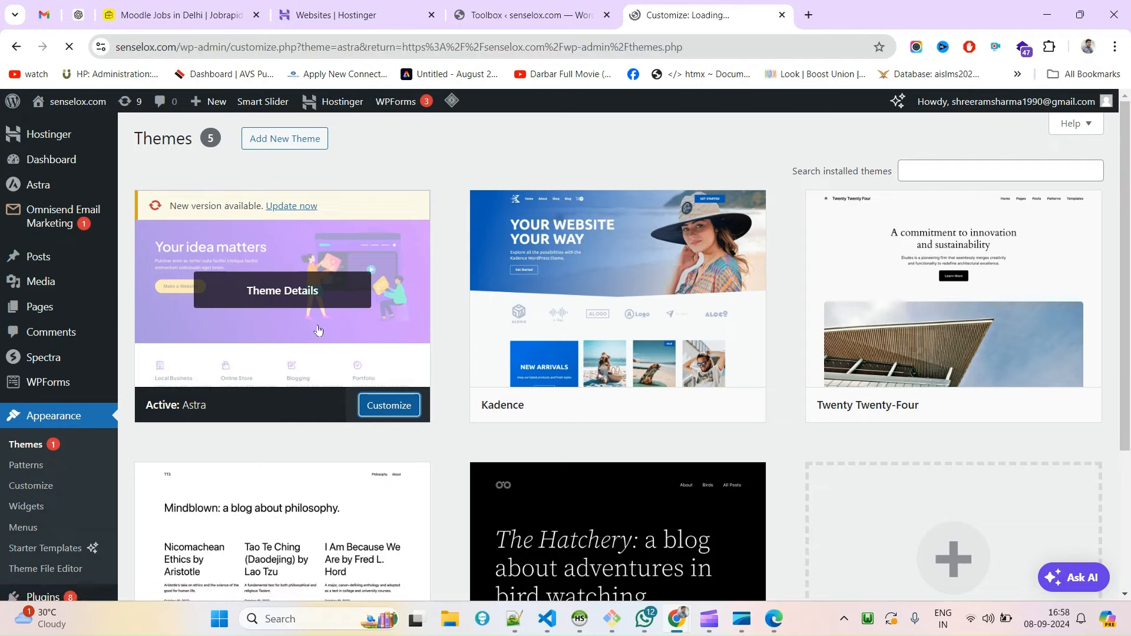
key("alt+Tab")
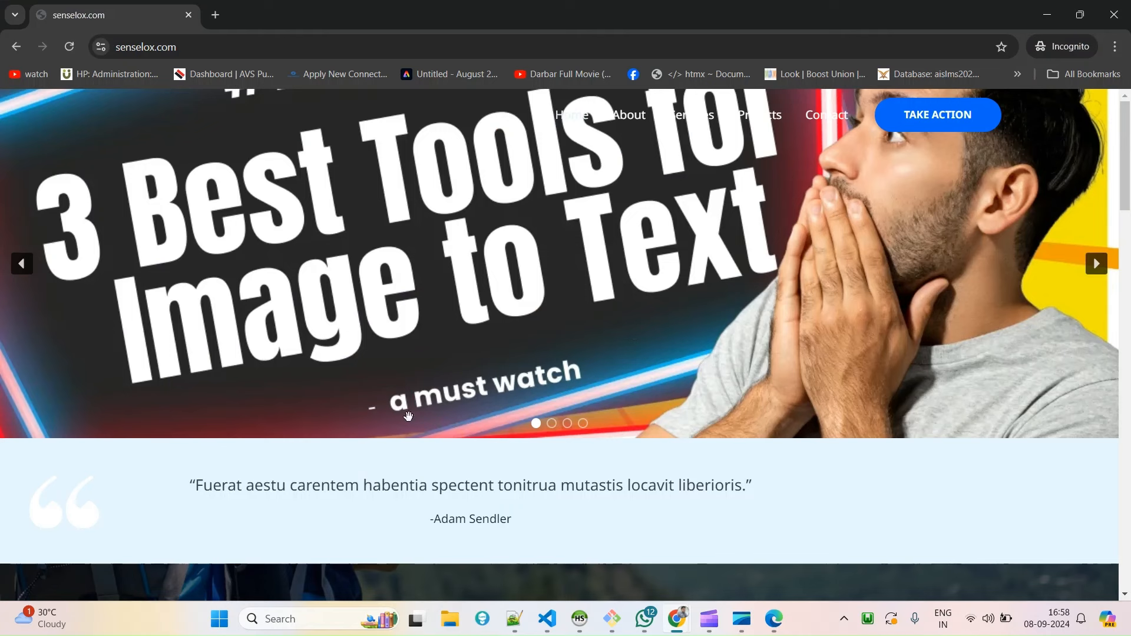
scroll(542, 422, "down", 9)
key("alt+Tab")
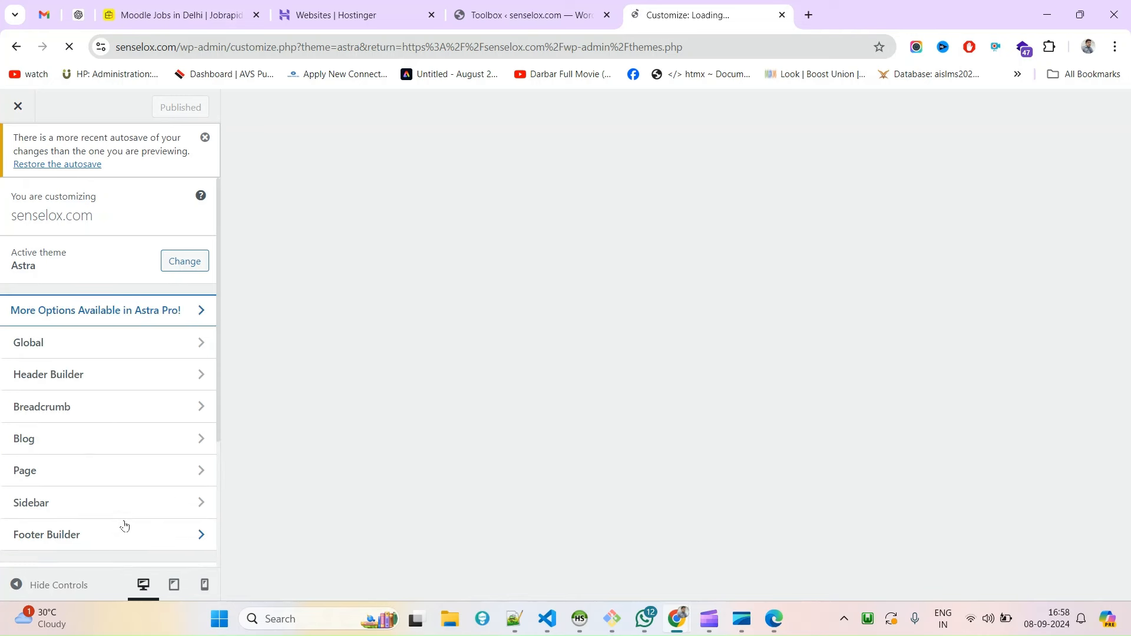
scroll(144, 491, "down", 3)
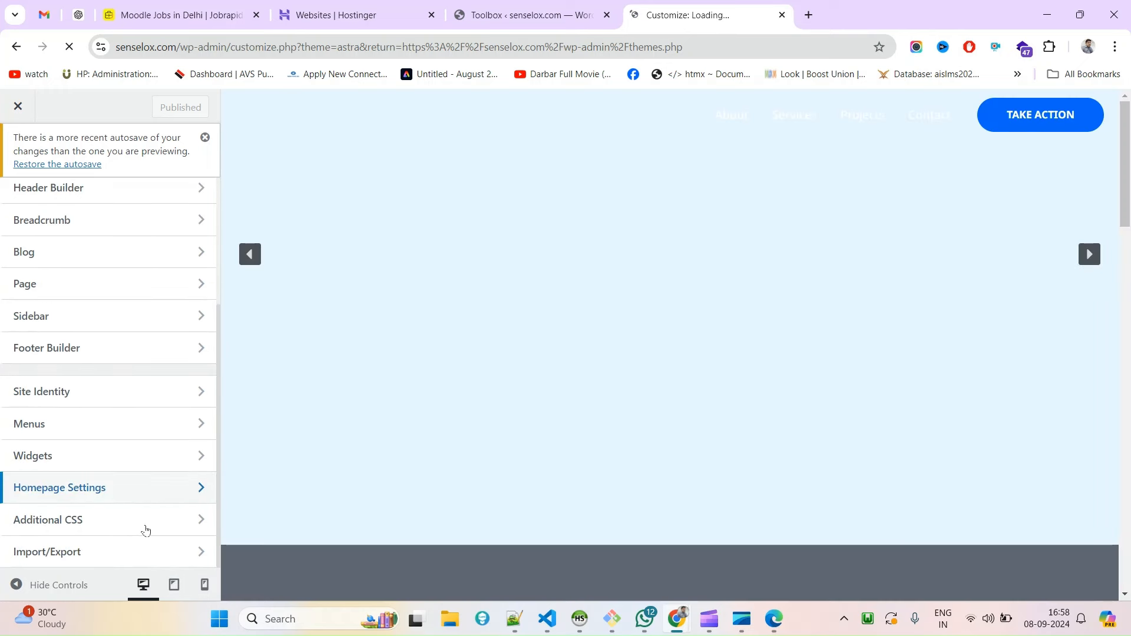
left_click(201, 521)
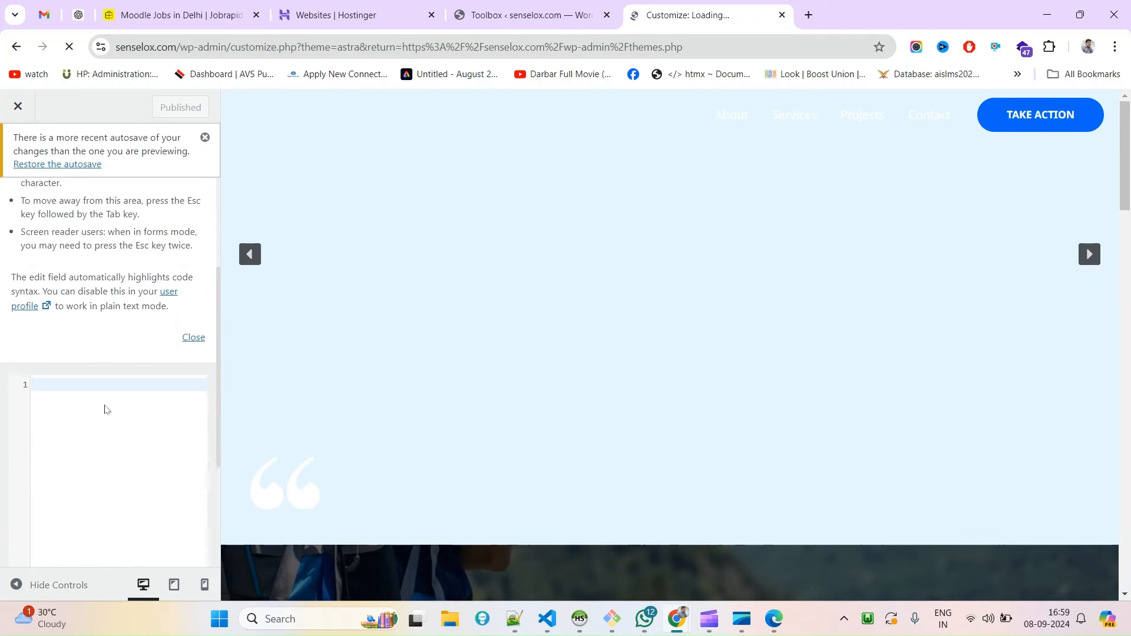
- Paste the copied .ast-page-builder-template rule with max-width: 100% !important into the Additional CSS, close it with a brace and publish it
scroll(105, 408, "down", 1)
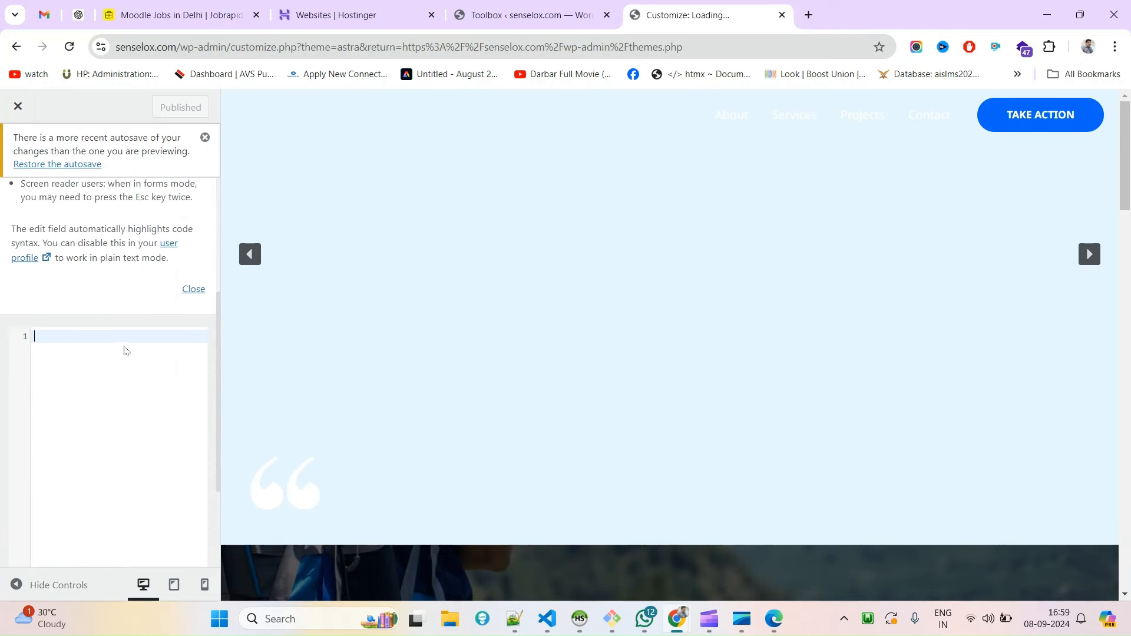
type(".ast-page-builder-template .entry-content[ast-blocks-layout] > .inherit-container-width > *, .ast-page-builder-template .entry-content[ast-blocks-layout] > * > *, .entry-content[ast-blocks-layout] > .wp-block-cover .wp-block-cover__inner-container {     max-width: 100% !important;")
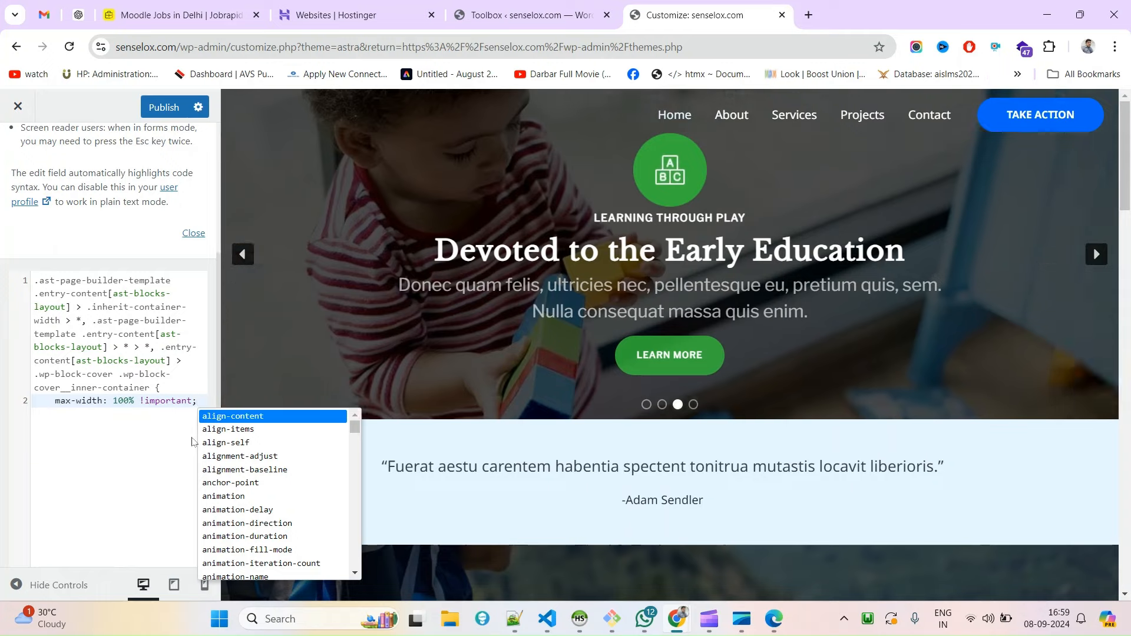
left_click(192, 442)
key("Return")
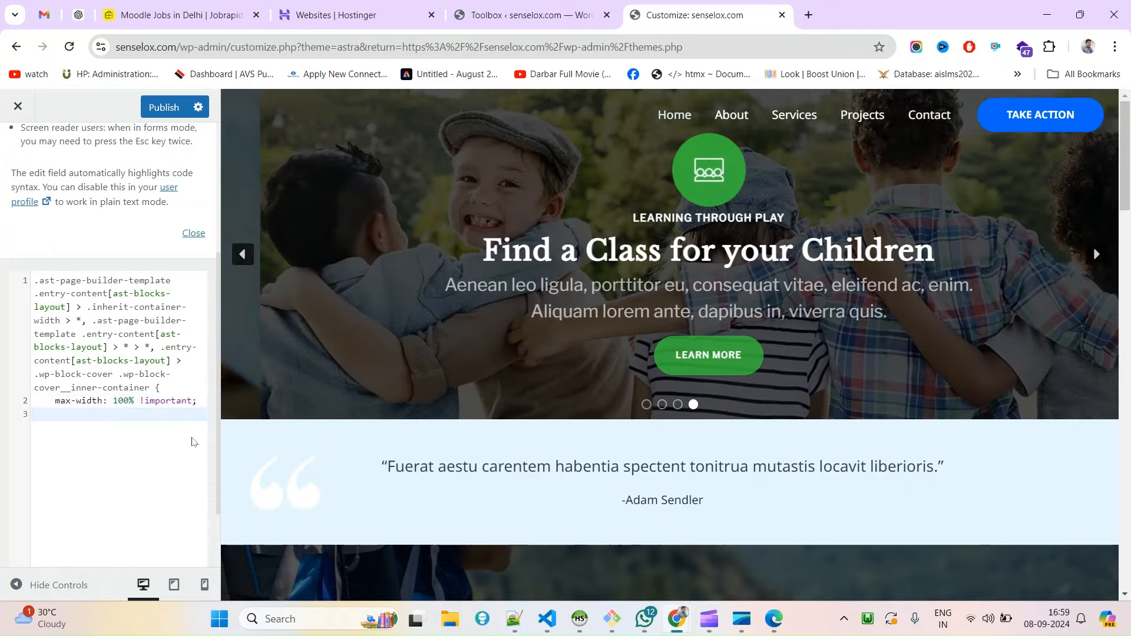
type("}")
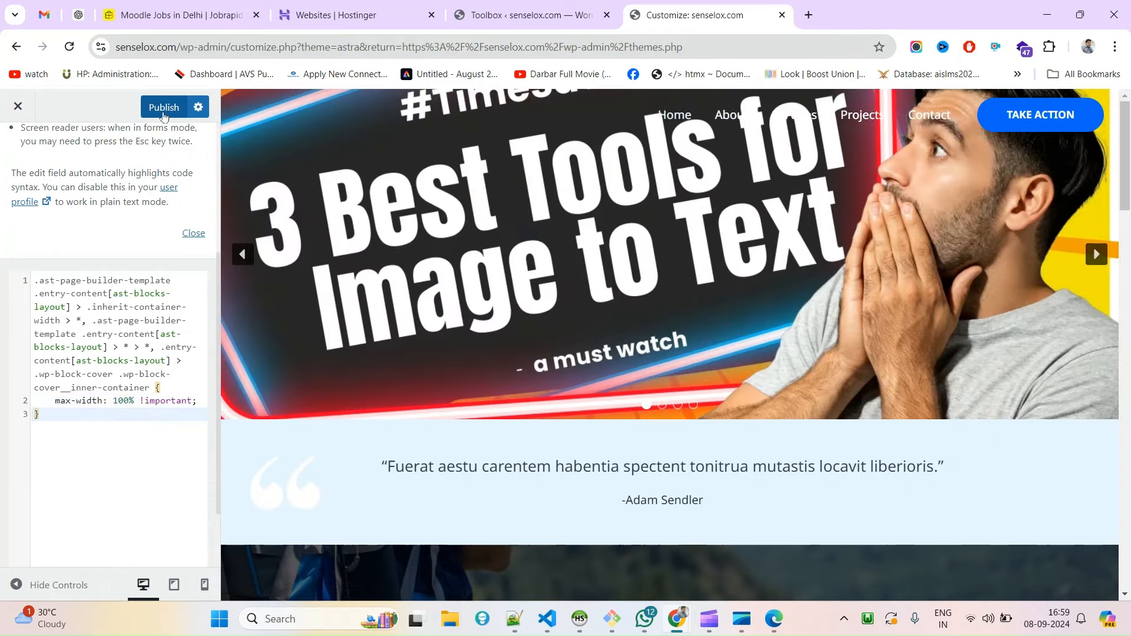
left_click(164, 109)
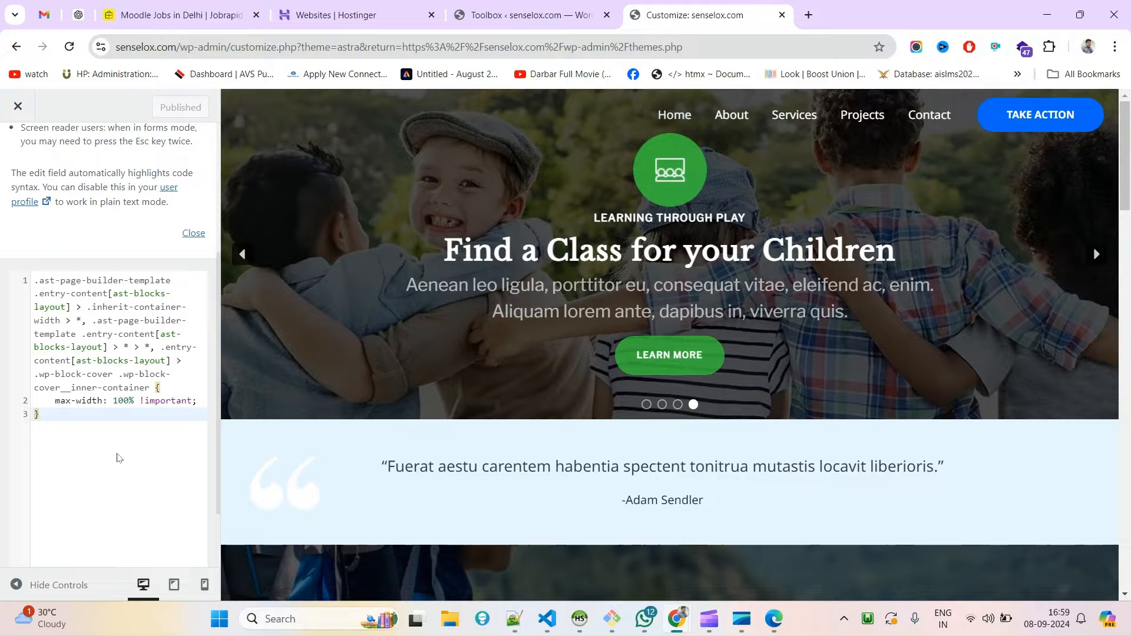
- Reload senselox.com in the incognito window, look over the page and step forward through the slider's slides
key("alt+Tab")
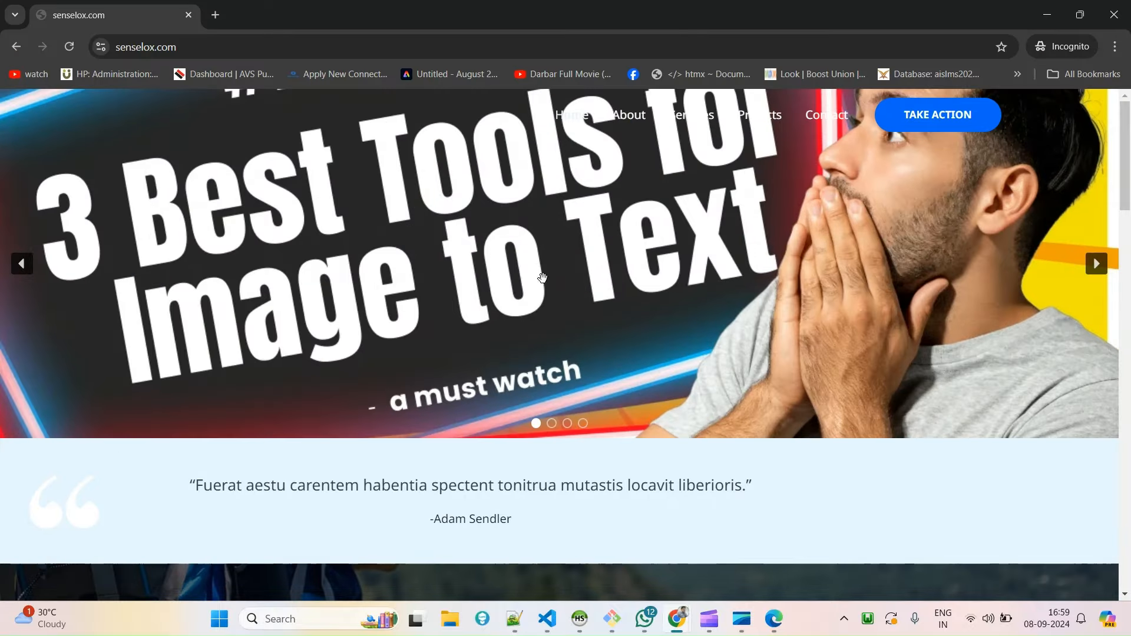
key("ctrl+r")
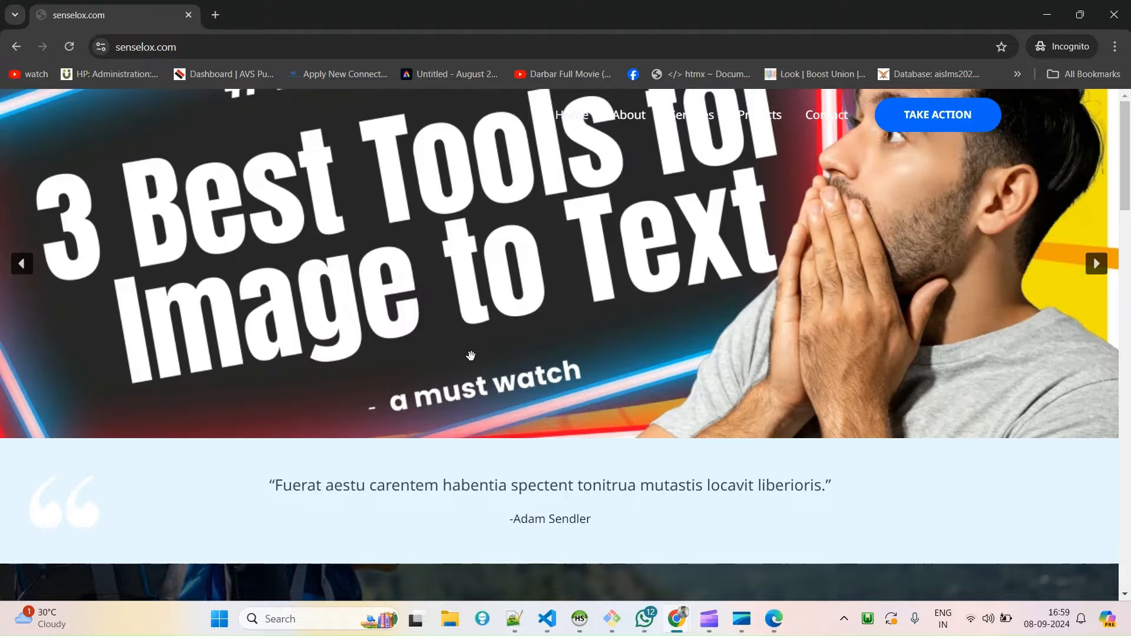
scroll(797, 441, "down", 9)
scroll(798, 446, "up", 9)
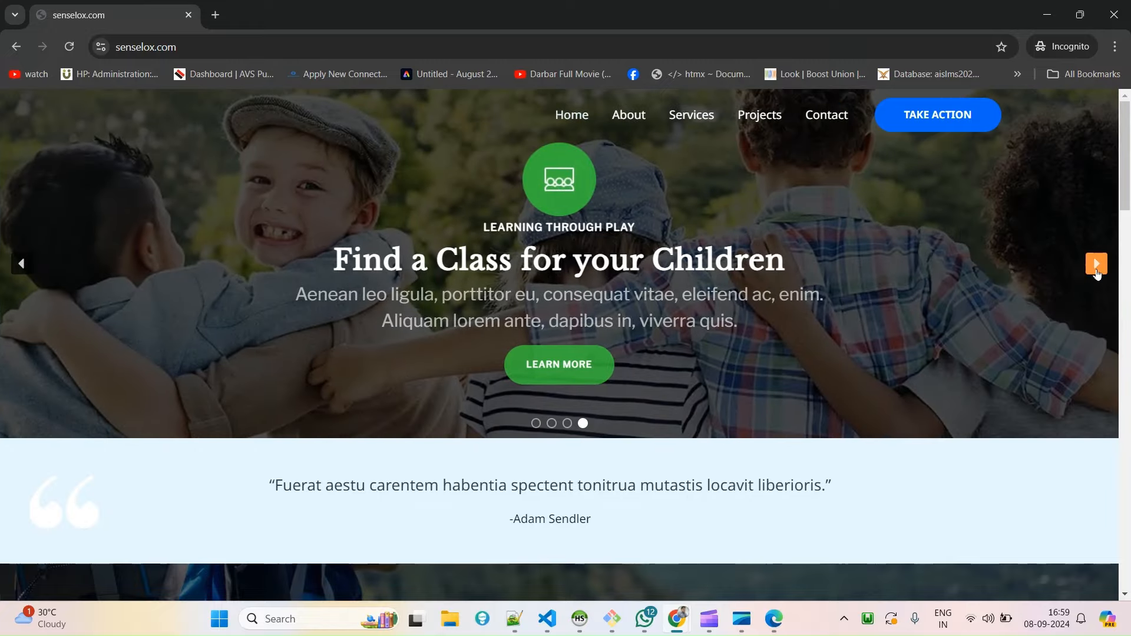
left_click(1096, 270)
left_click(1096, 270)
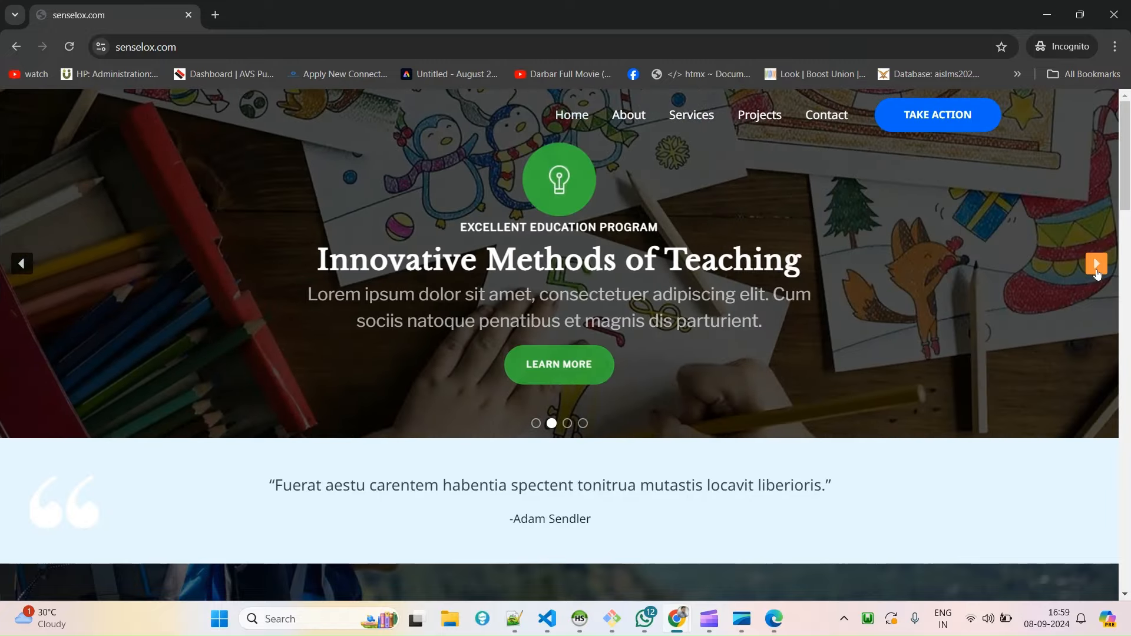
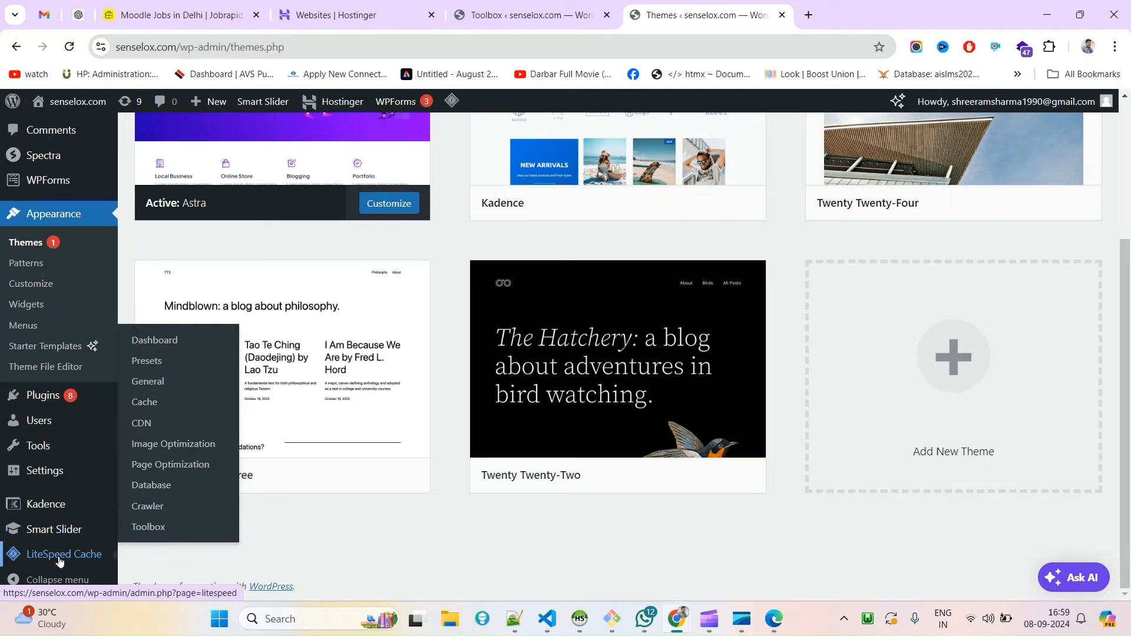
- Open the 8th Sep 2024 project in Smart Slider for editing and go to its settings sections
left_click(66, 529)
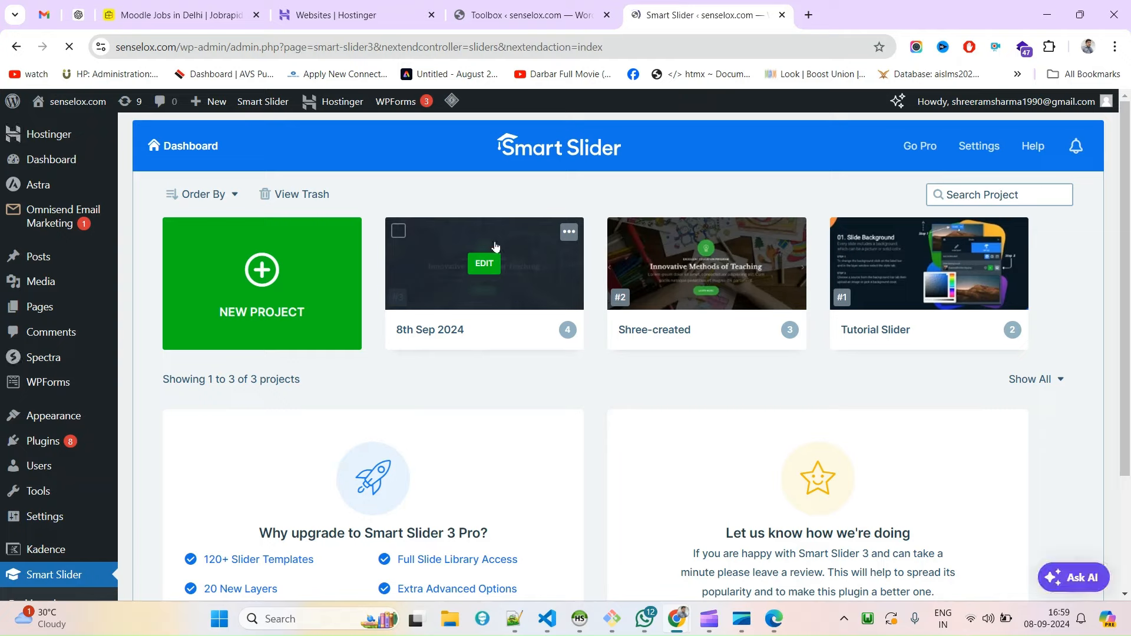
left_click(485, 264)
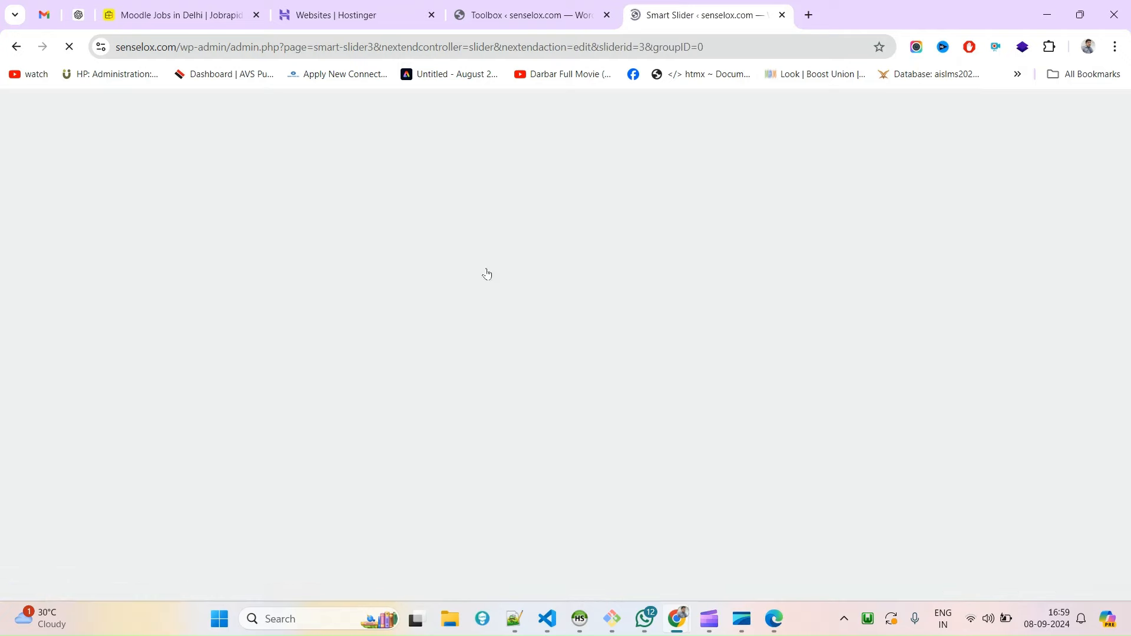
scroll(457, 368, "down", 2)
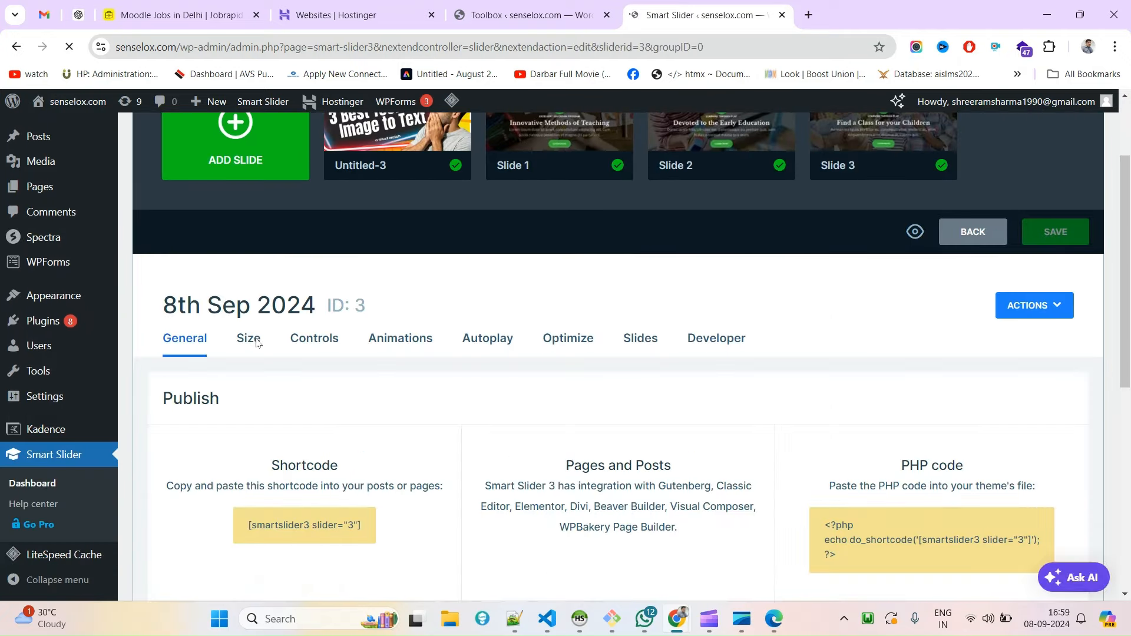
- Open the slider's size settings and select the Height value for editing
left_click(252, 340)
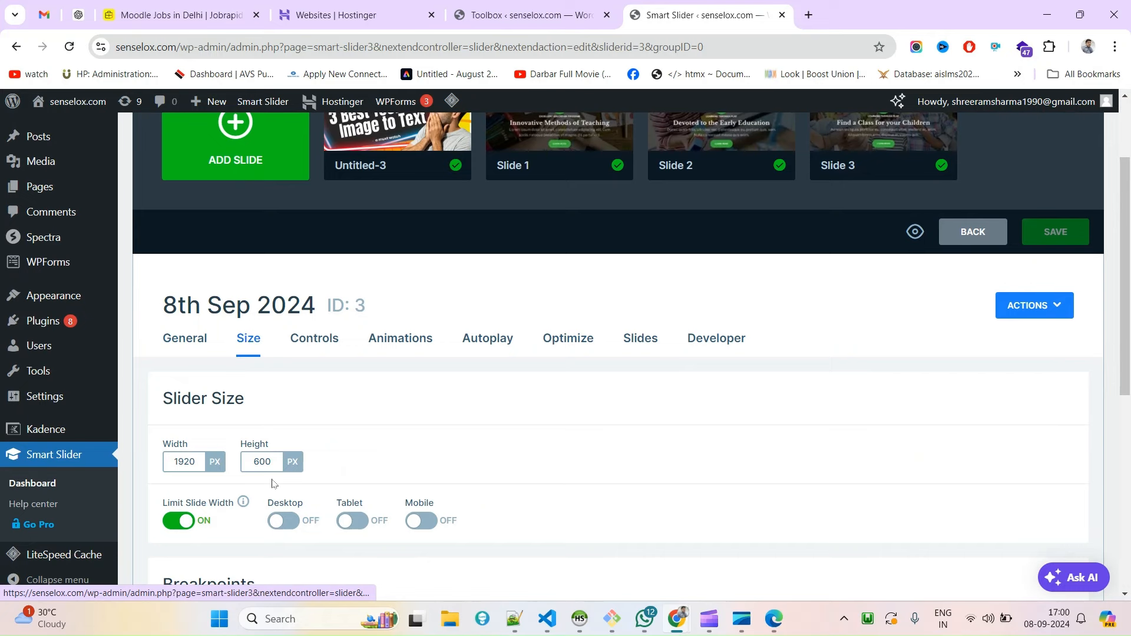
scroll(272, 480, "down", 3)
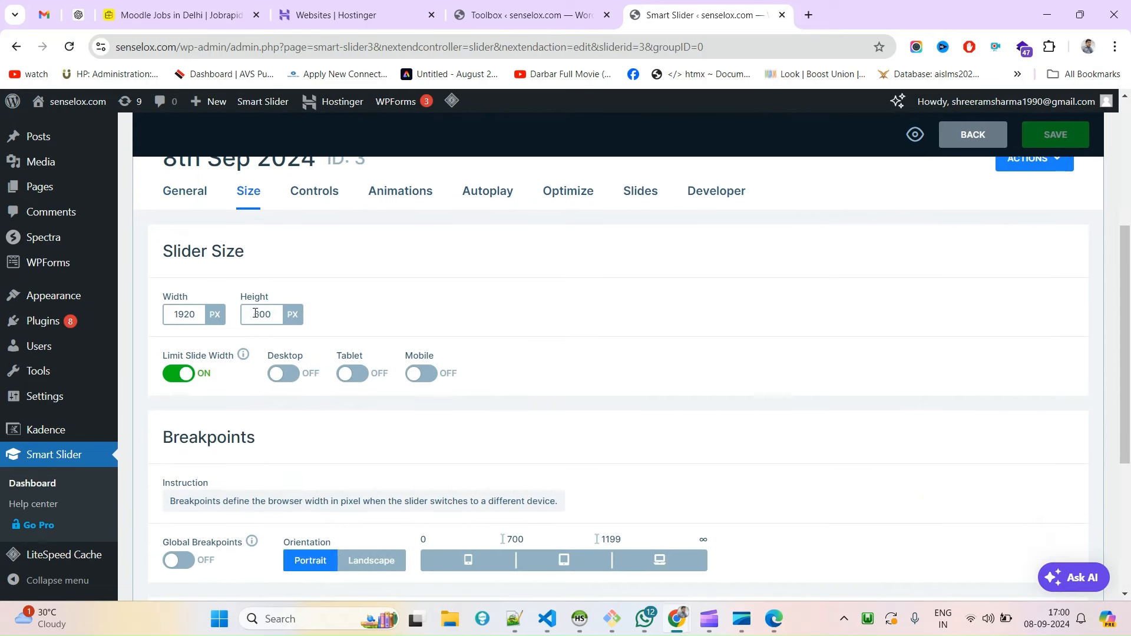
left_click_drag(255, 313, 252, 317)
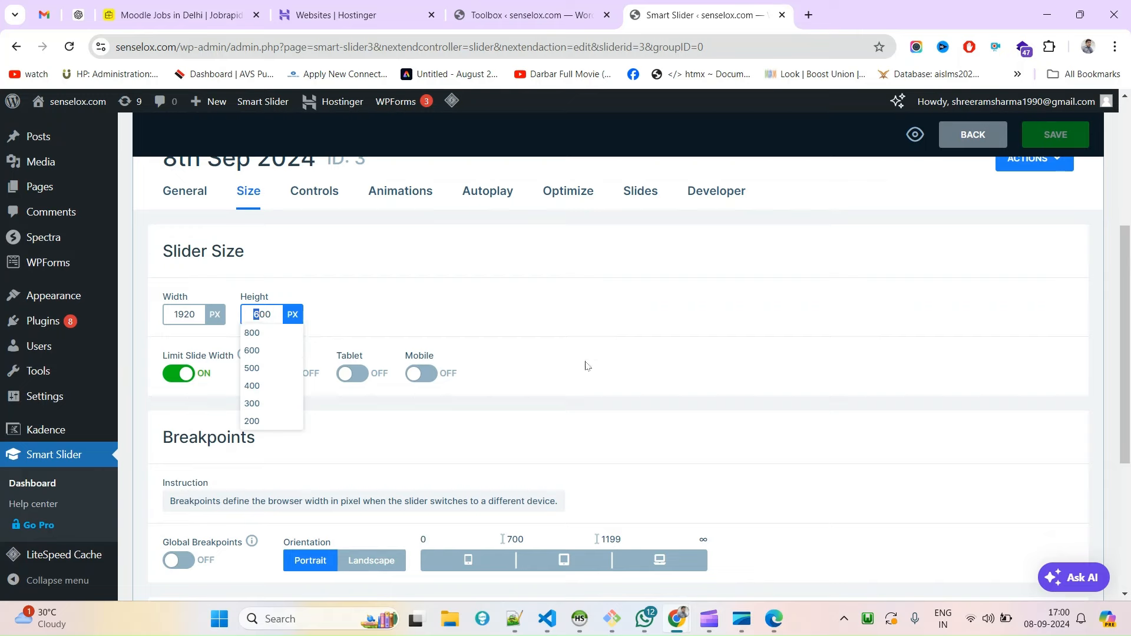
- Check the slider's width on the reloaded senselox.com page in Edge and in the incognito Chrome window
left_click(774, 619)
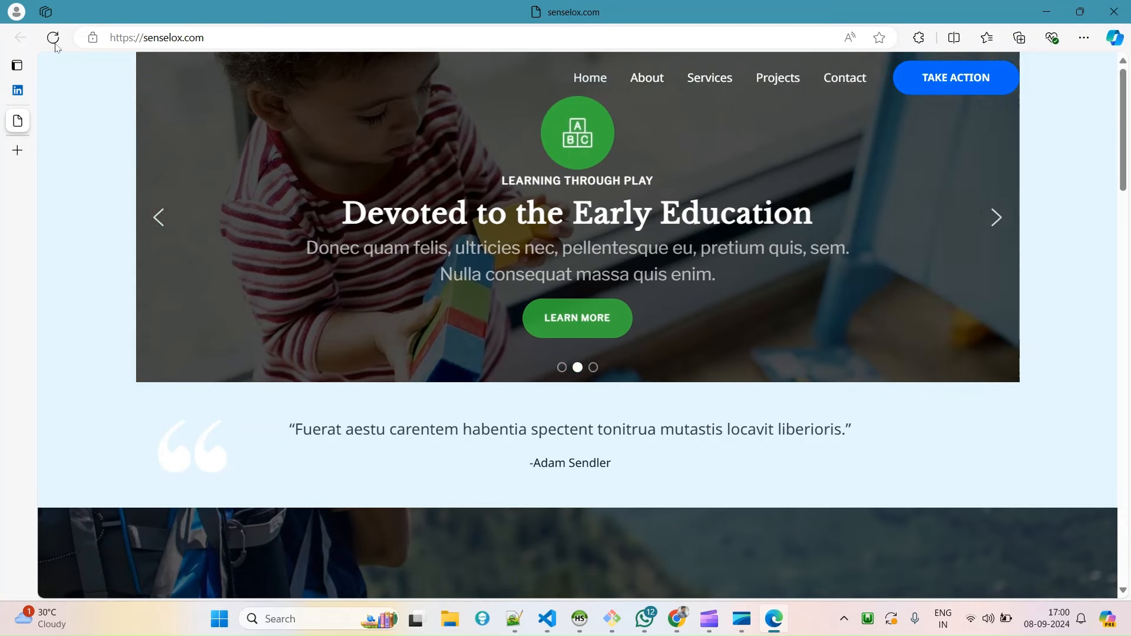
left_click(53, 38)
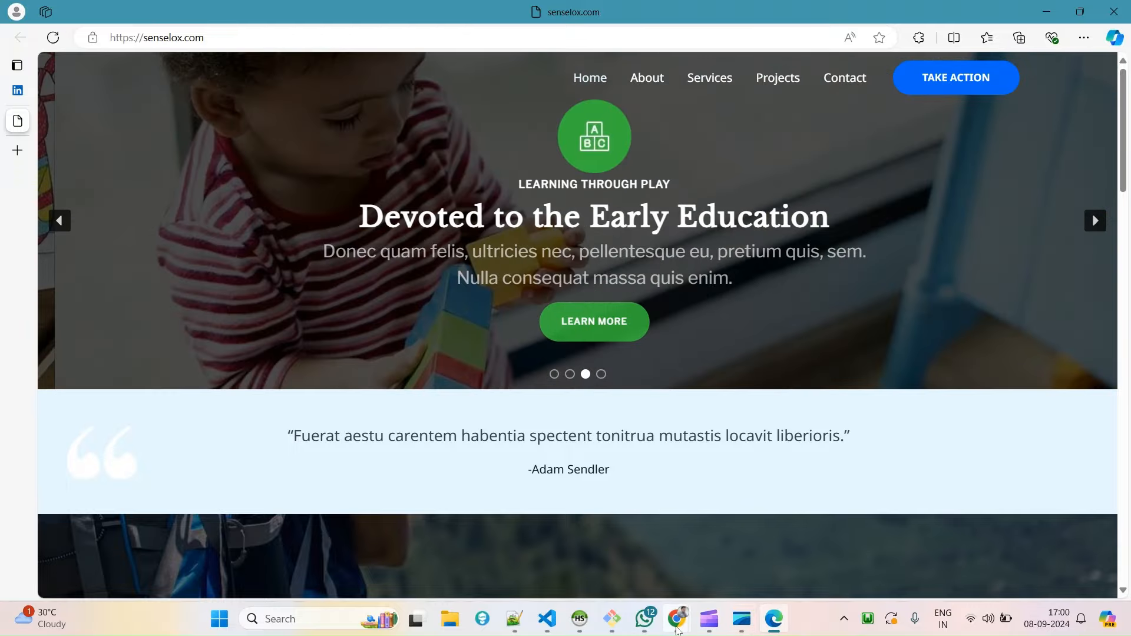
mouse_move(677, 620)
left_click(744, 549)
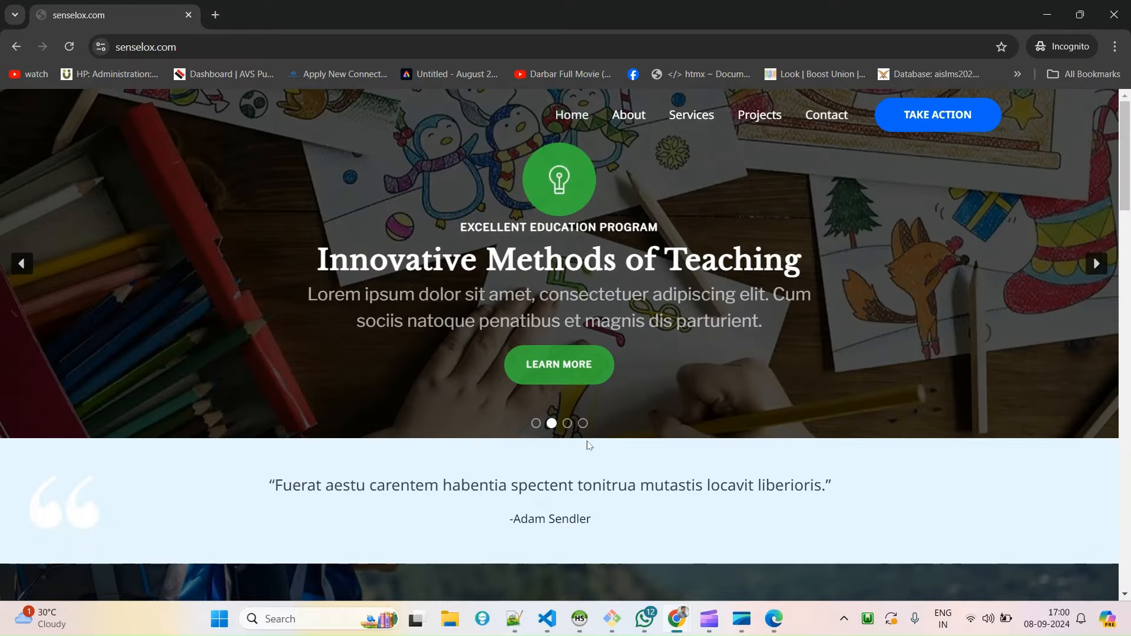
- Inspect the slider's markup in the developer tools, examining the n2-ss-layers-container element and the slider wrappers above it
right_click(426, 388)
left_click(481, 545)
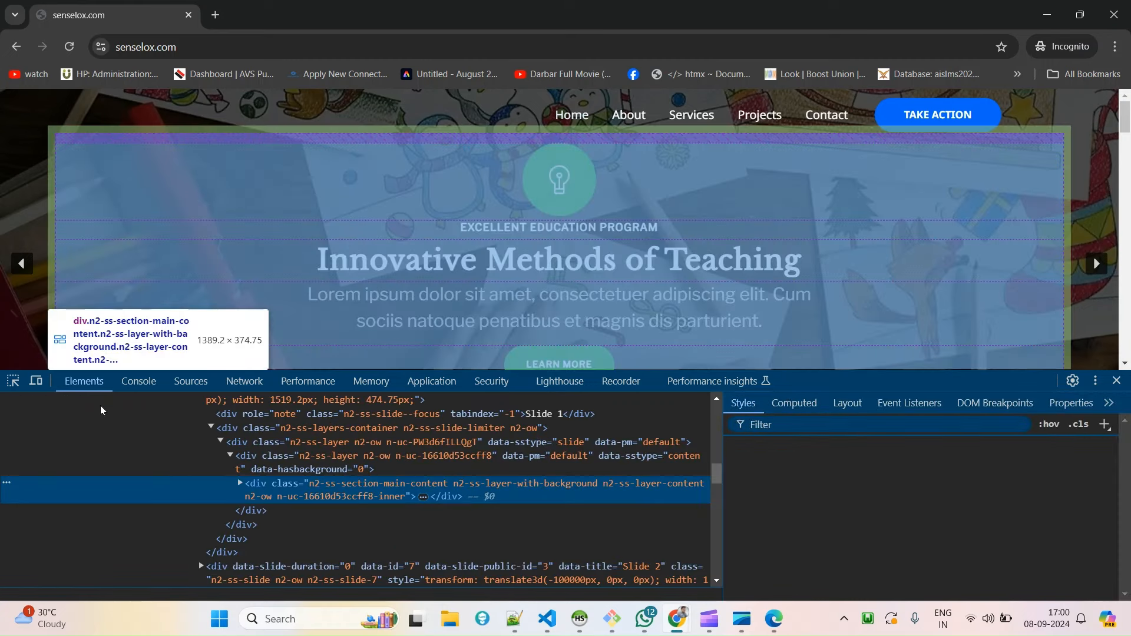
left_click(13, 381)
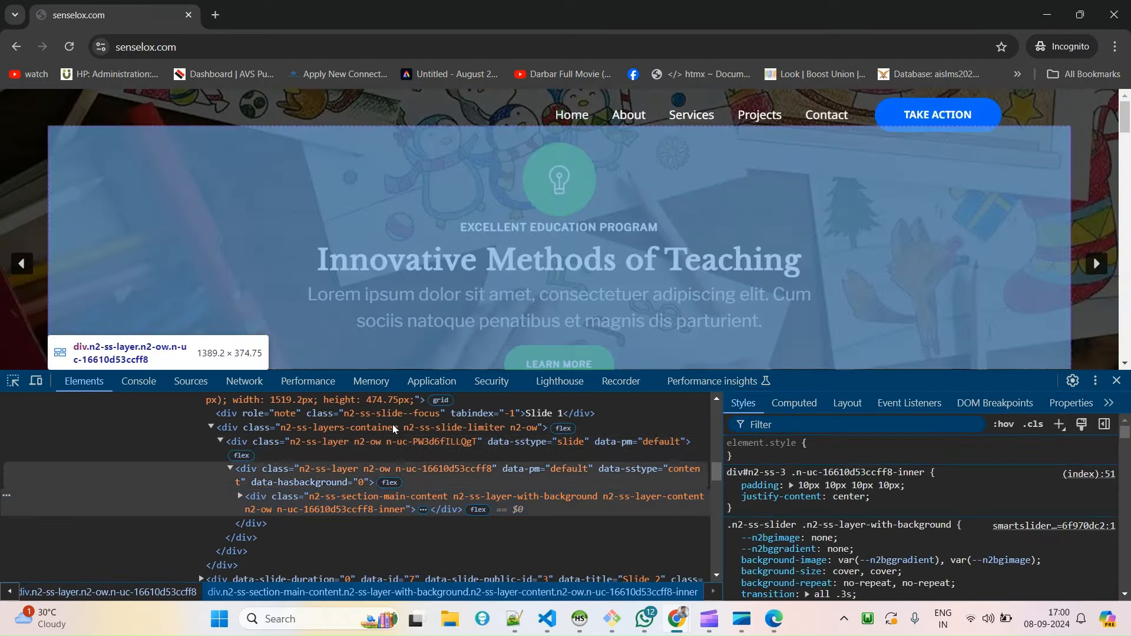
left_click(394, 427)
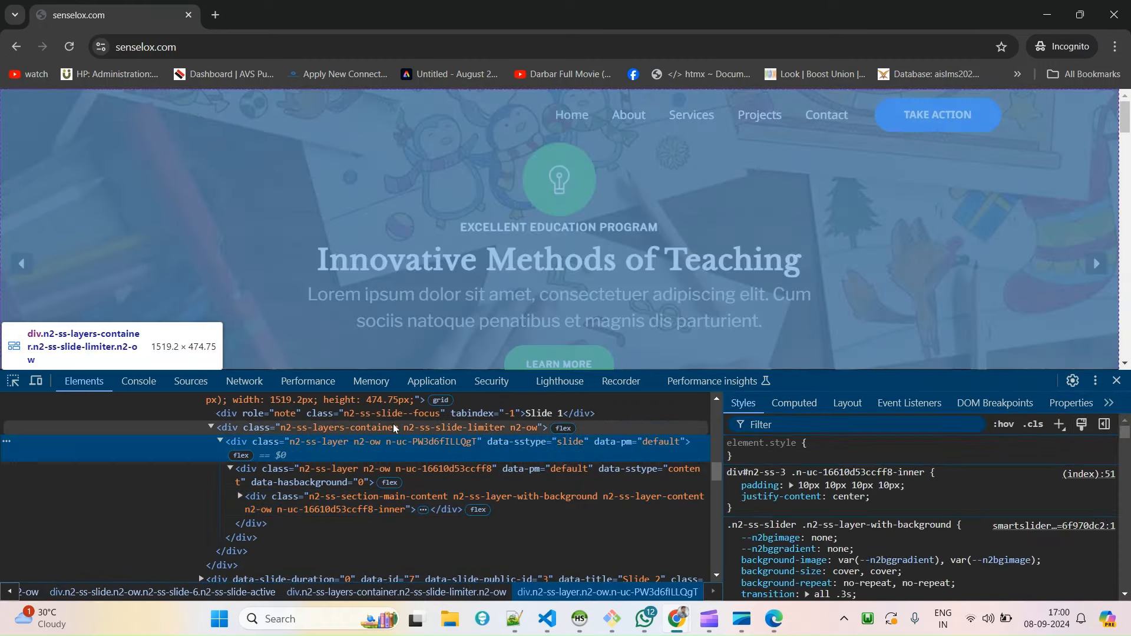
scroll(366, 478, "up", 3)
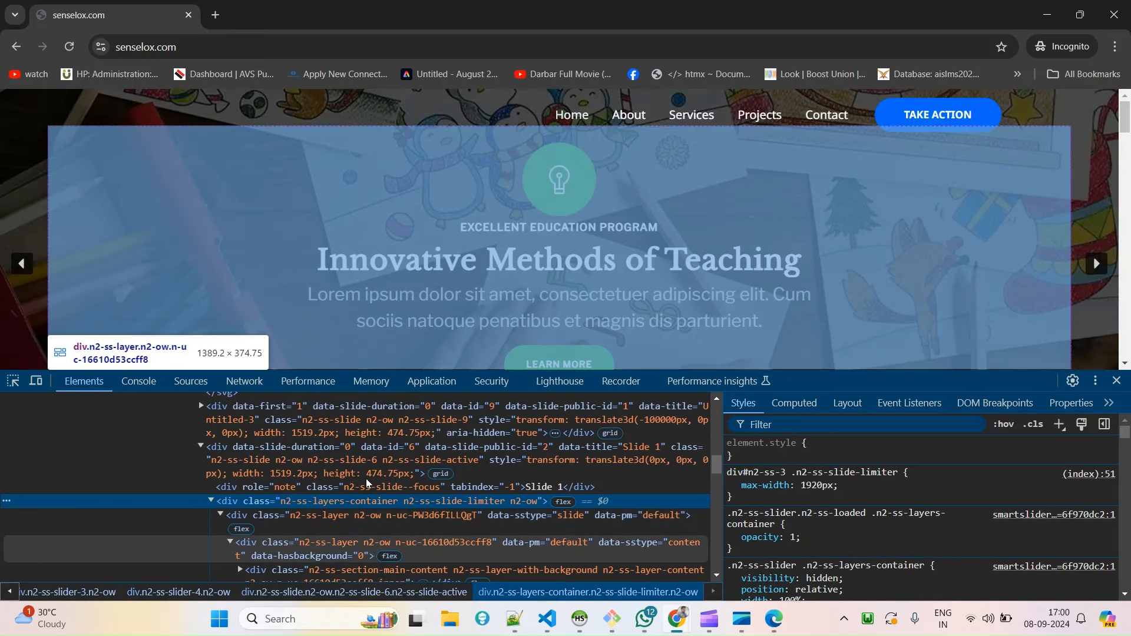
scroll(345, 461, "up", 2)
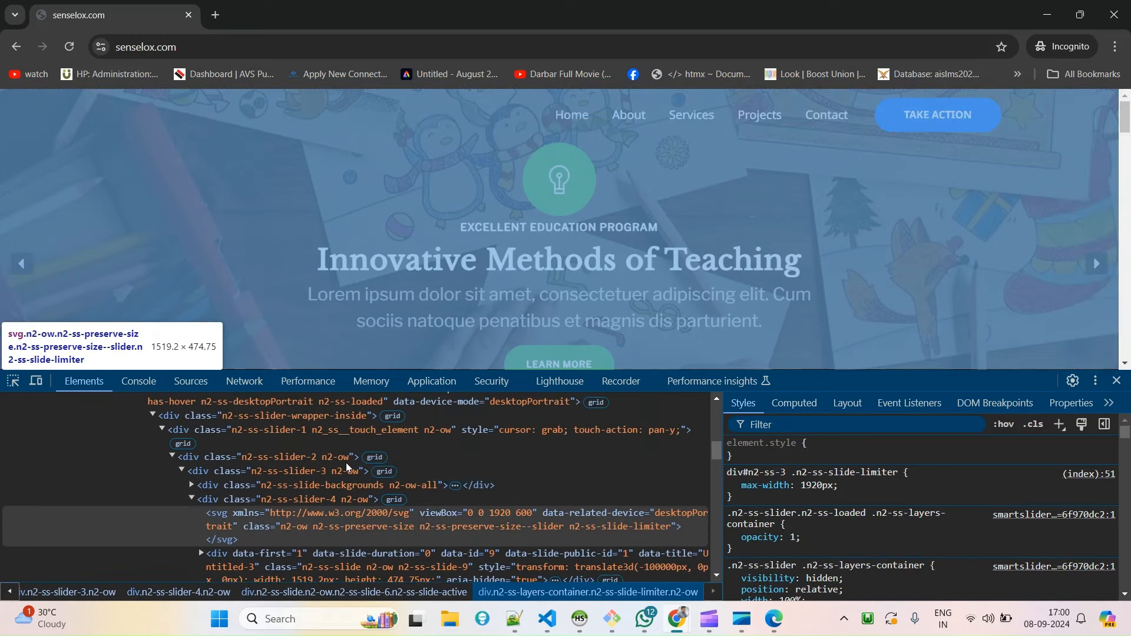
scroll(297, 407, "up", 3)
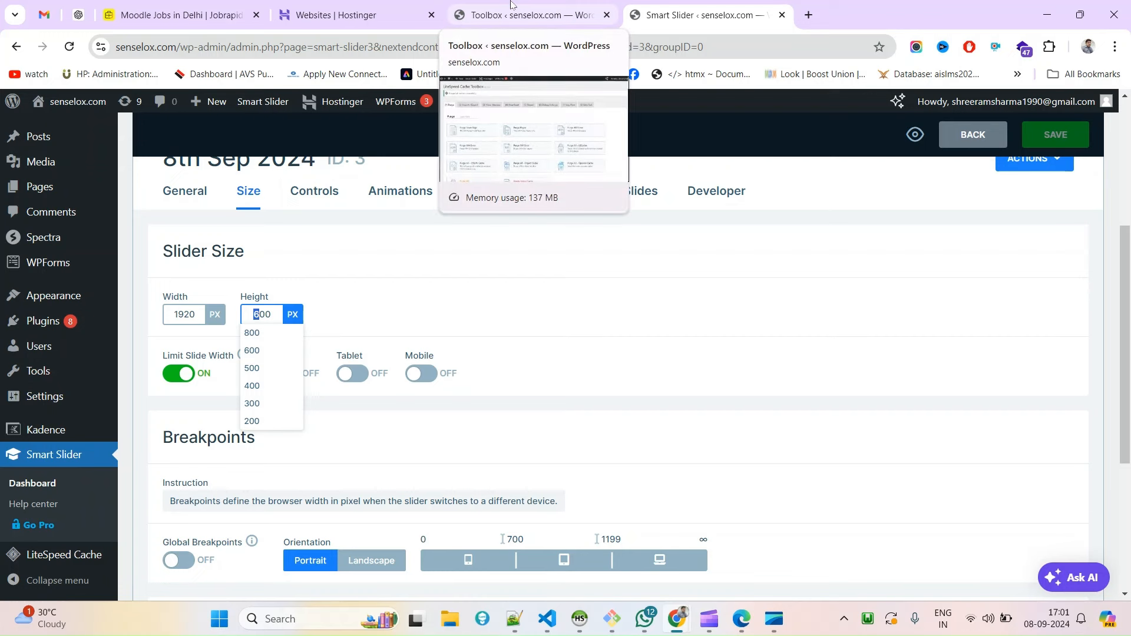
- In the WordPress admin window, add height: 600px !important below the max-width declaration in the Astra theme's Additional CSS
left_click(61, 295)
left_click(203, 320)
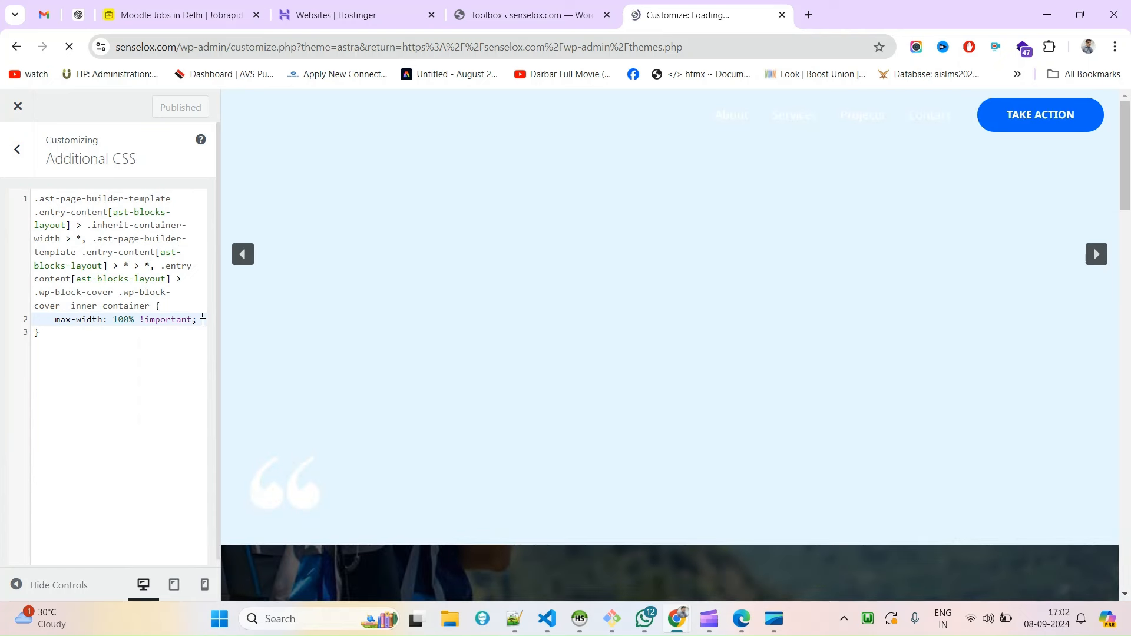
key("Return")
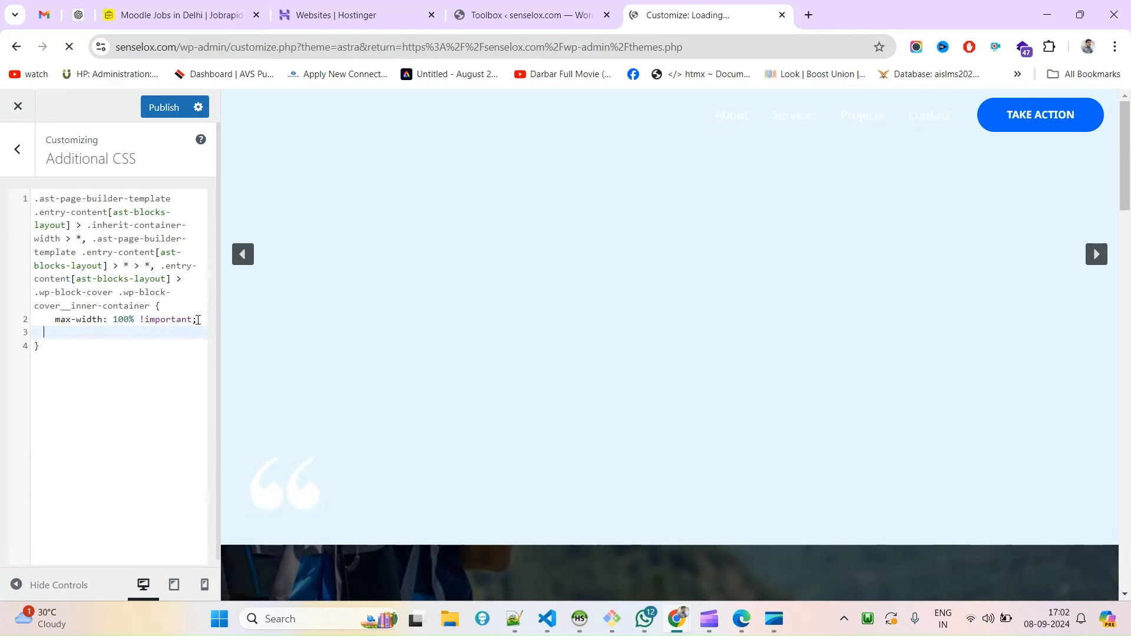
left_click(198, 319)
key("Return")
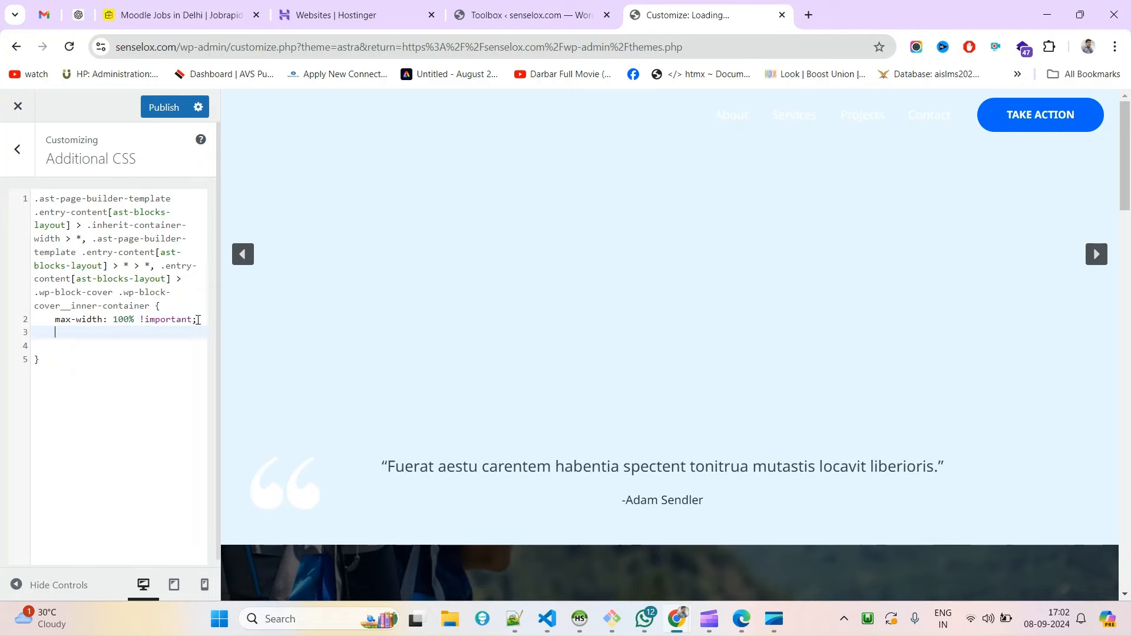
type("height")
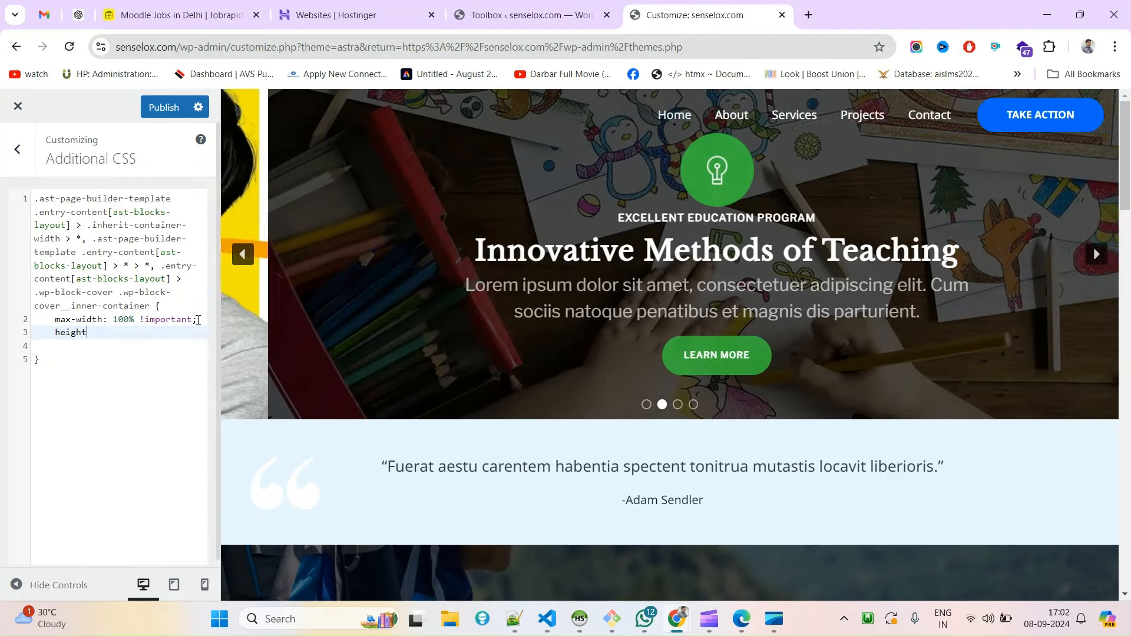
type(": ")
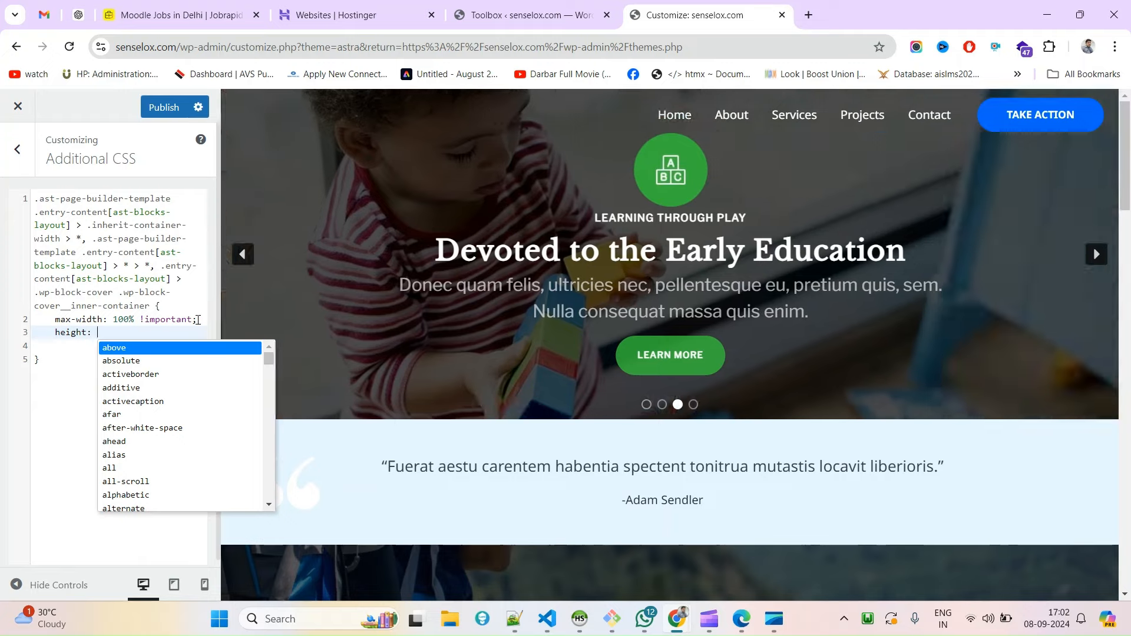
type("600")
type("px")
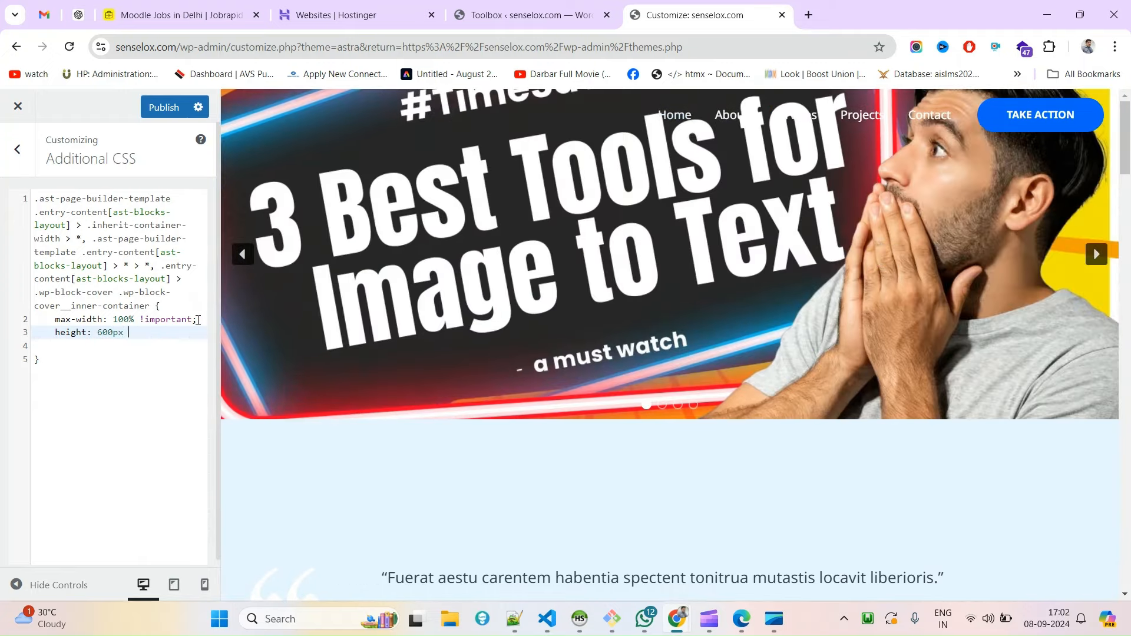
type(" !important;")
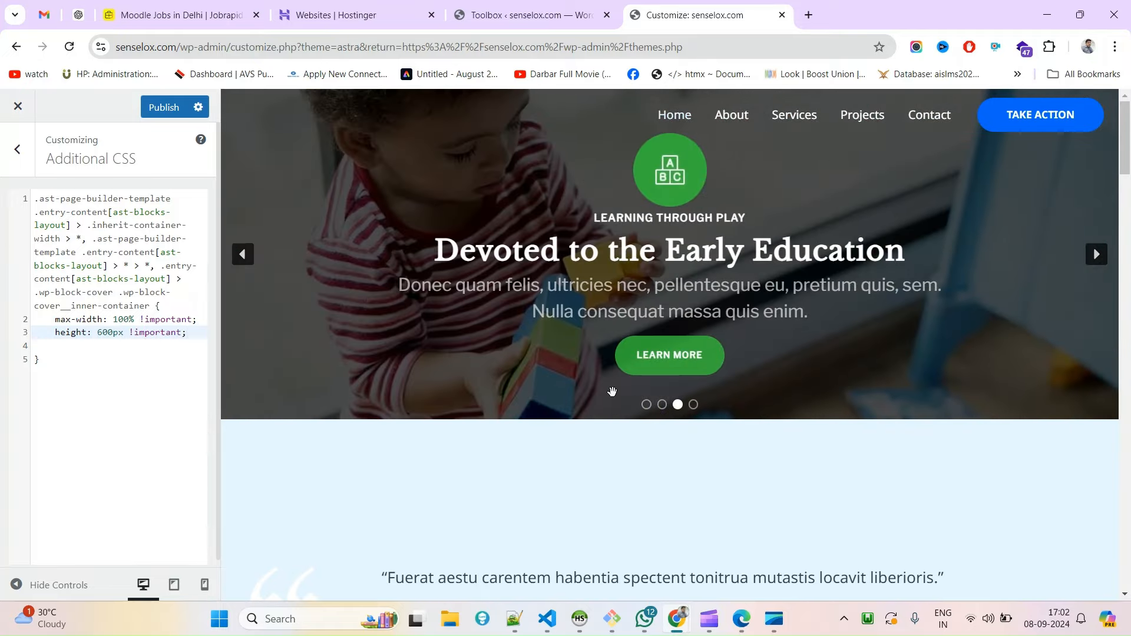
- Look over the customizer preview and publish the Additional CSS change
scroll(532, 361, "down", 7)
scroll(532, 360, "up", 7)
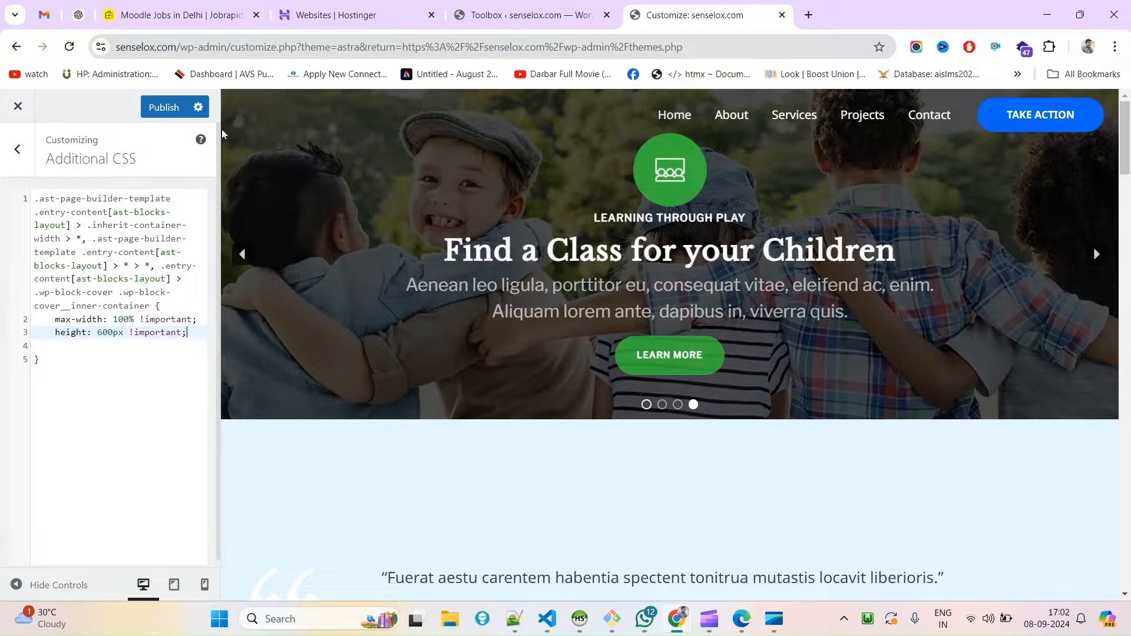
left_click(163, 108)
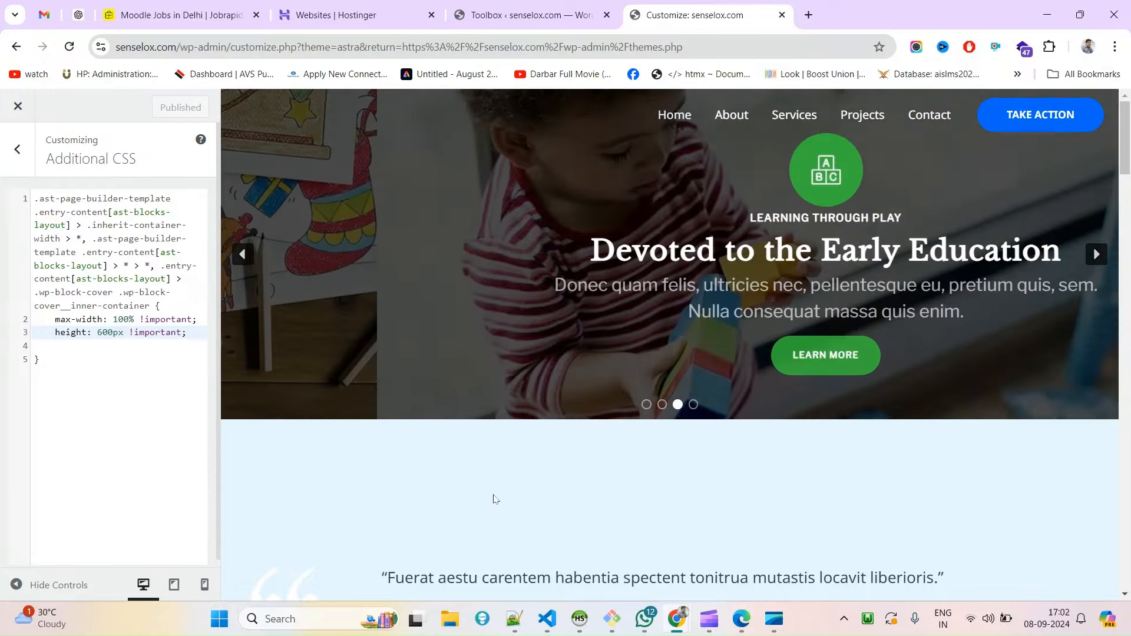
- Examine the space below the slider in the customizer preview and open the developer tools to view its elements
scroll(565, 285, "down", 2)
scroll(567, 287, "up", 2)
key("ctrl+shift+i")
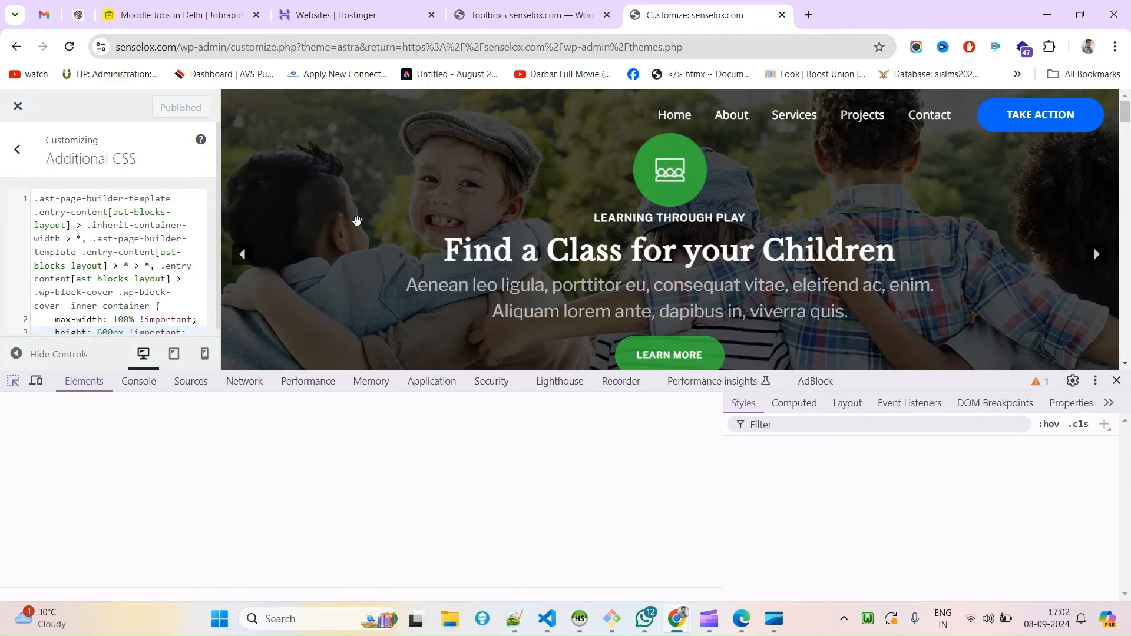
left_click(139, 381)
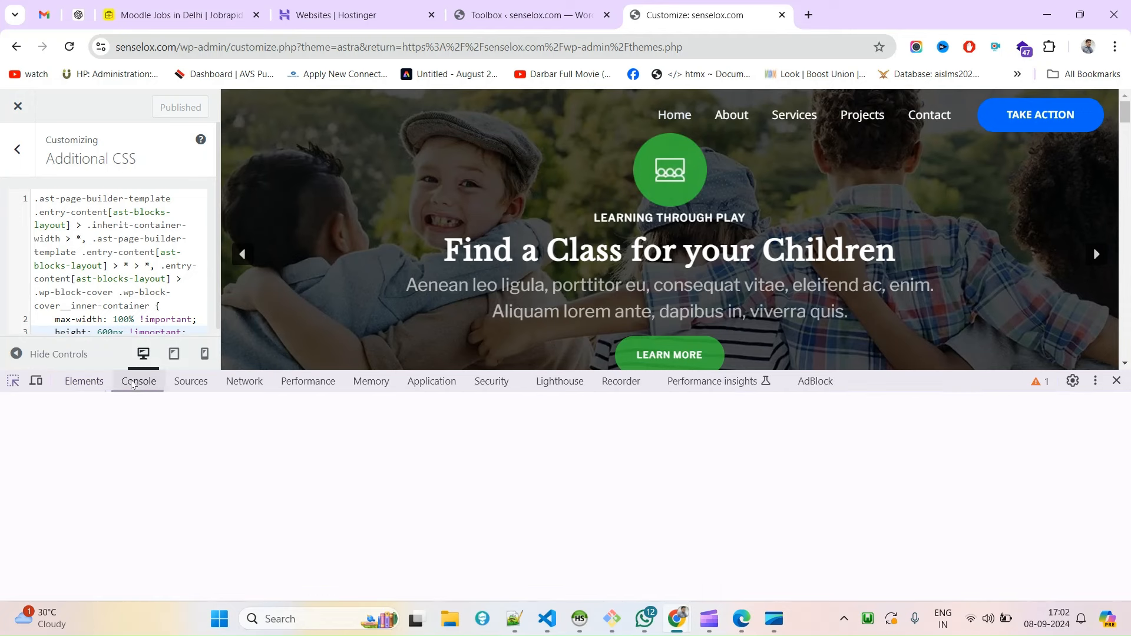
left_click(86, 382)
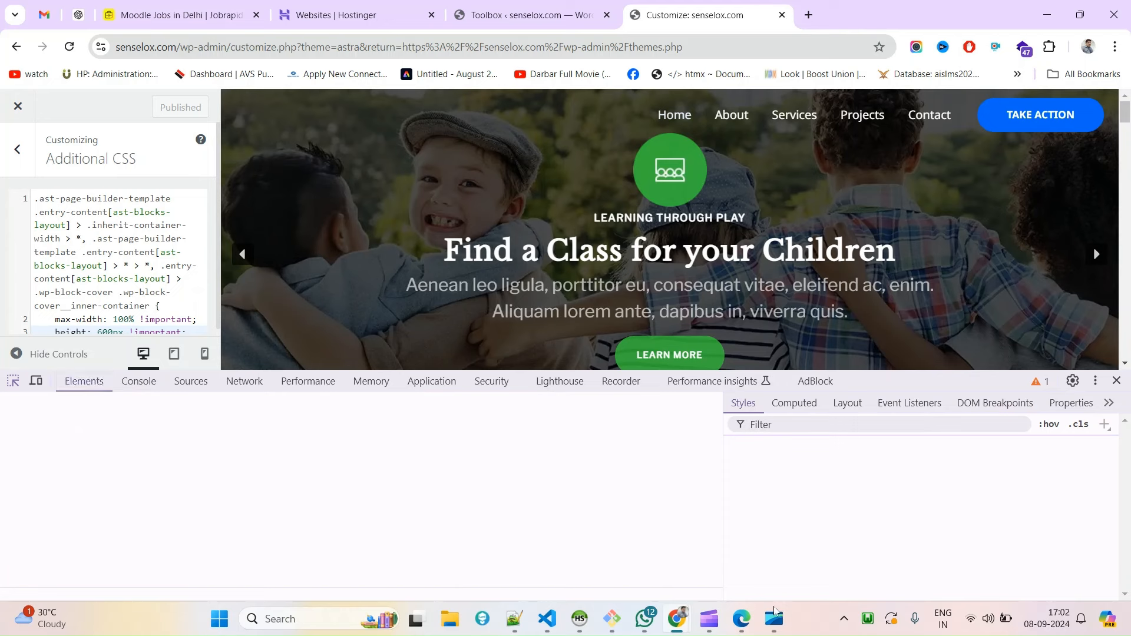
- Reload senselox.com in Edge to check the slider's height, and close the Edge window
left_click(741, 622)
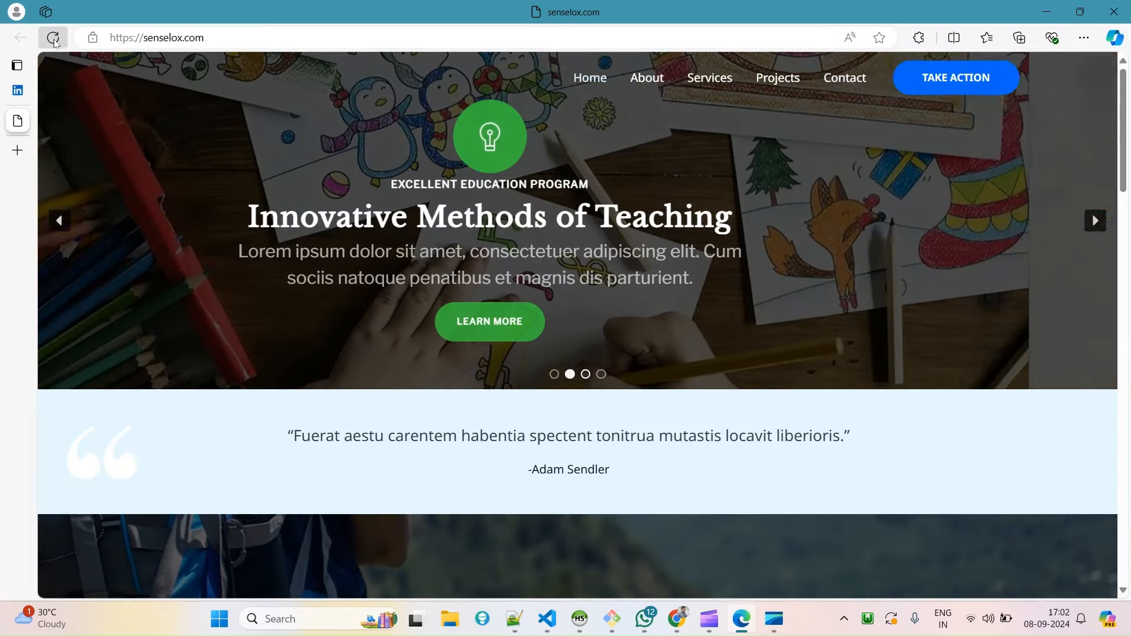
left_click(53, 39)
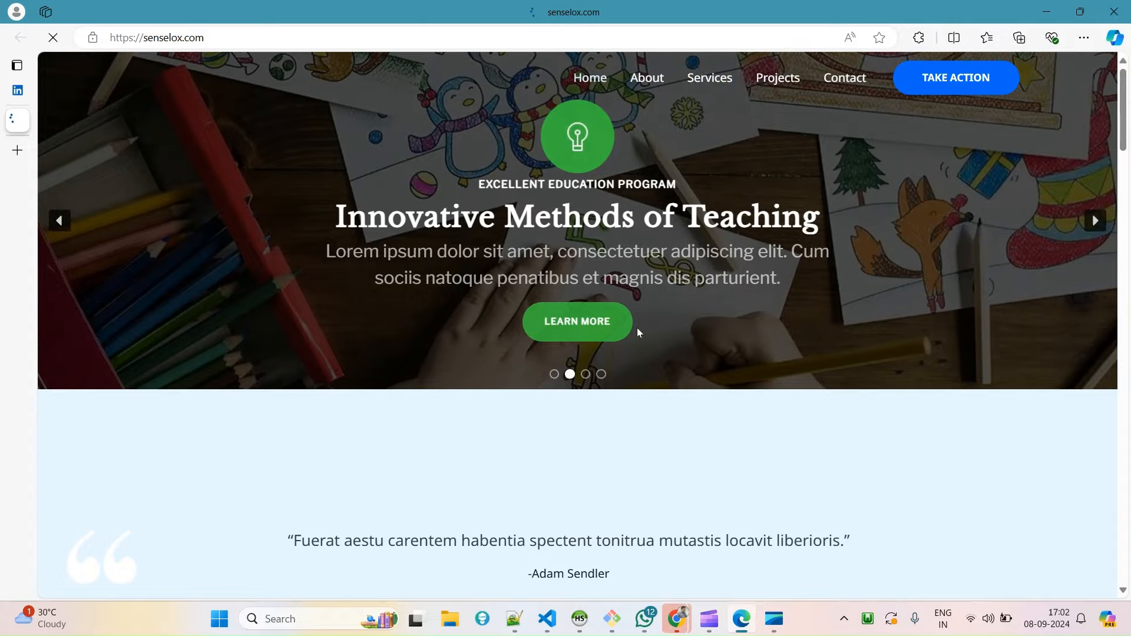
key("F5")
right_click(711, 386)
left_click(1114, 11)
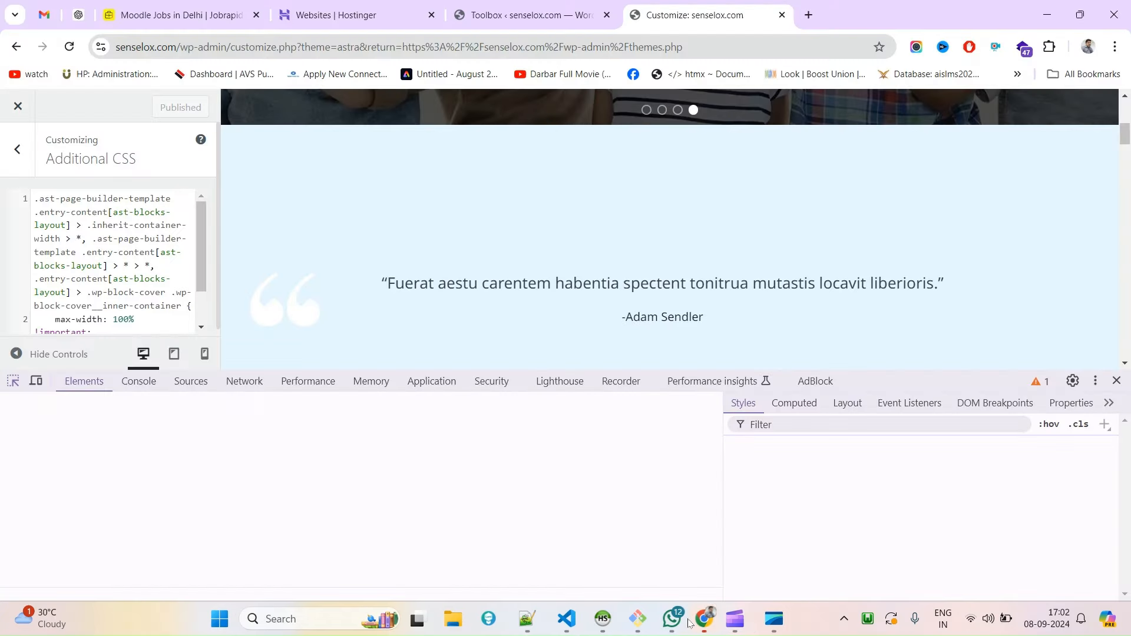
- Switch to the incognito Chrome window, close its developer tools and reload senselox.com to check the slider's height
mouse_move(708, 618)
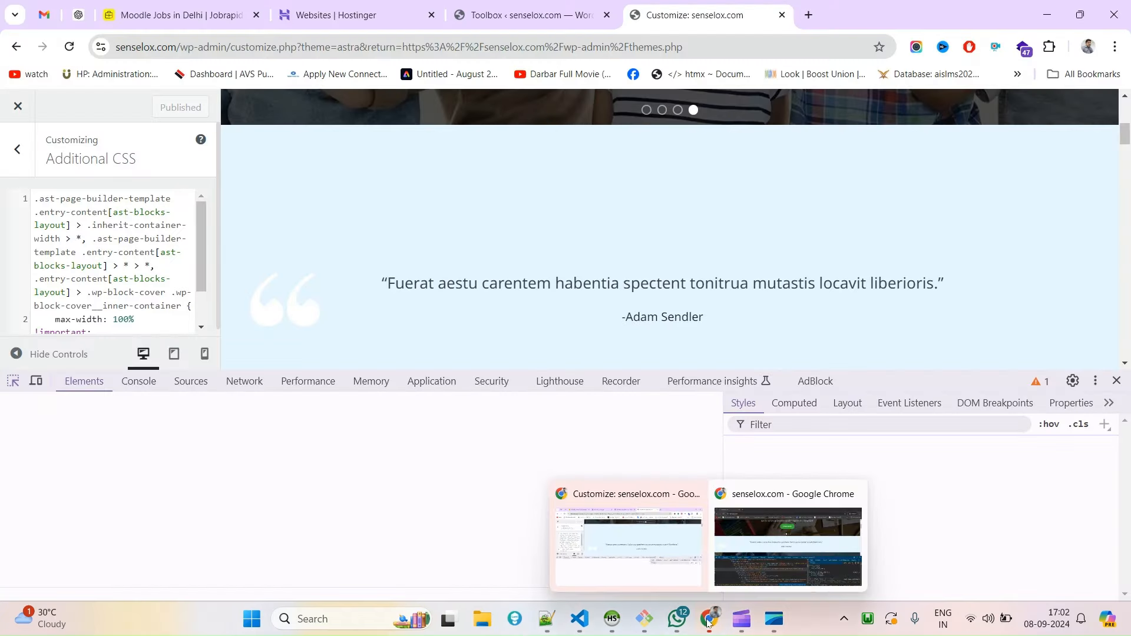
left_click(790, 547)
scroll(328, 302, "down", 5)
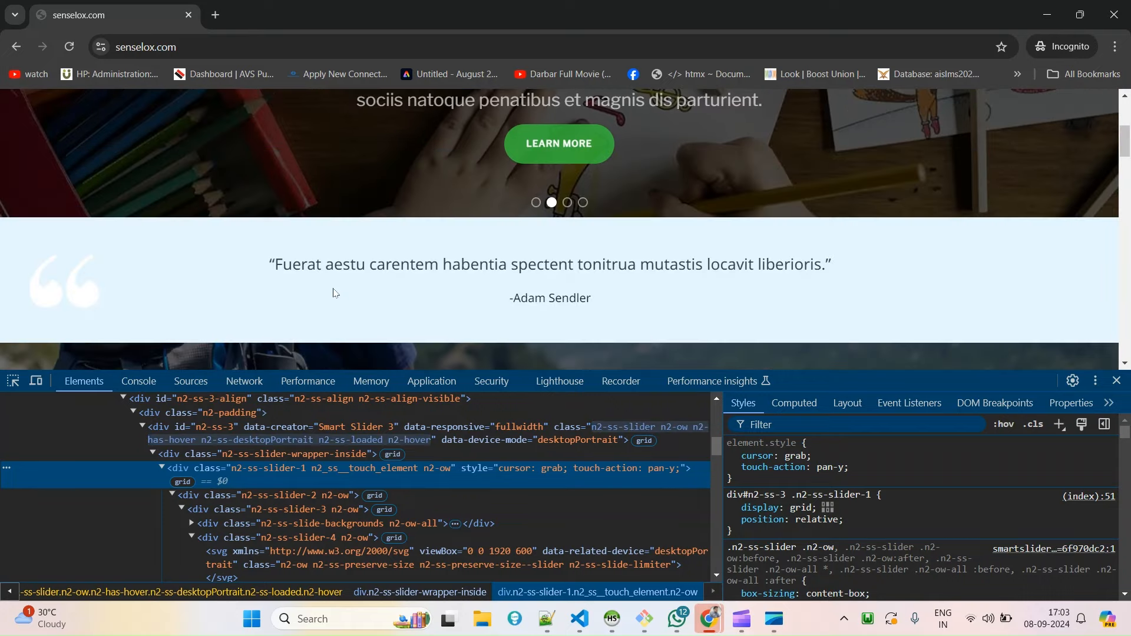
scroll(328, 291, "up", 5)
key("F12")
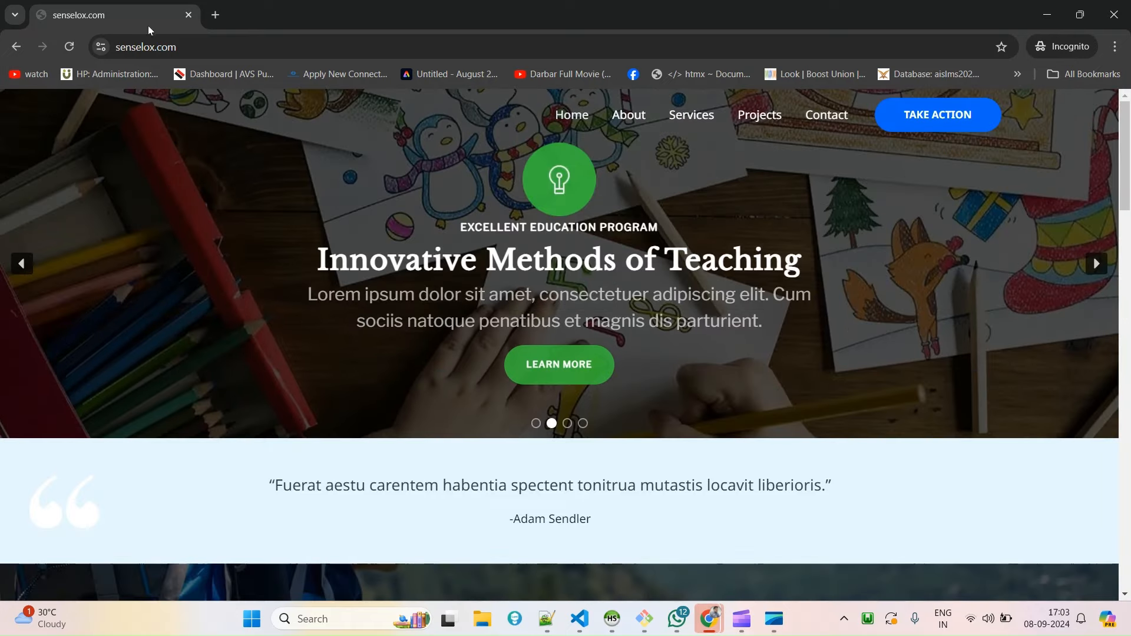
left_click(68, 47)
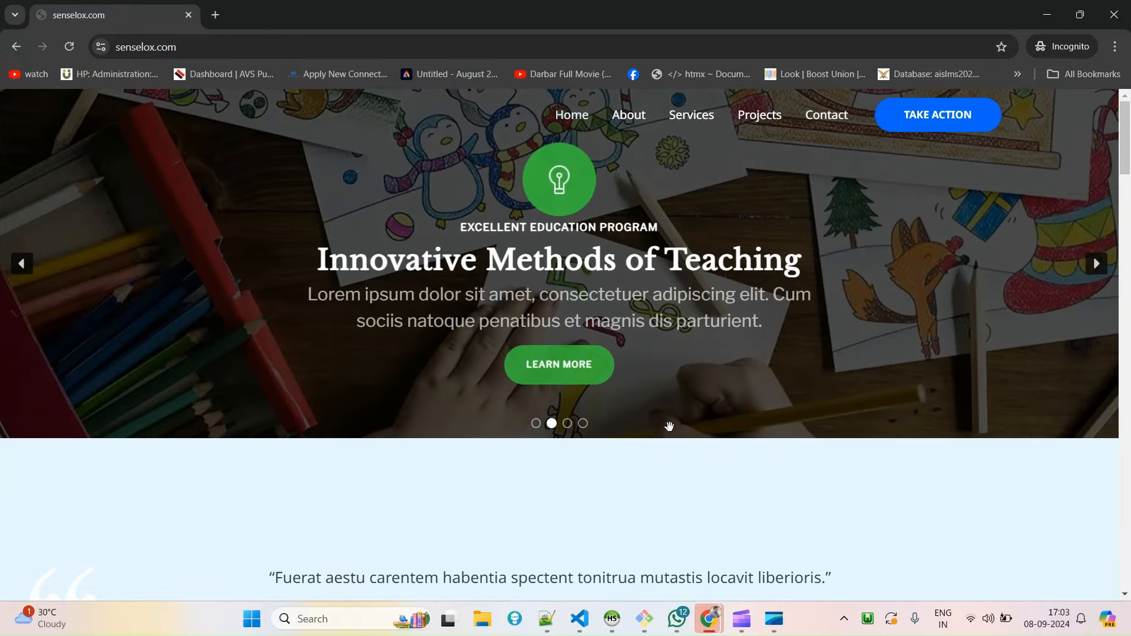
- Inspect the slider in the developer tools and set the .n2-ss-slider rule's min-height to 600px
right_click(670, 432)
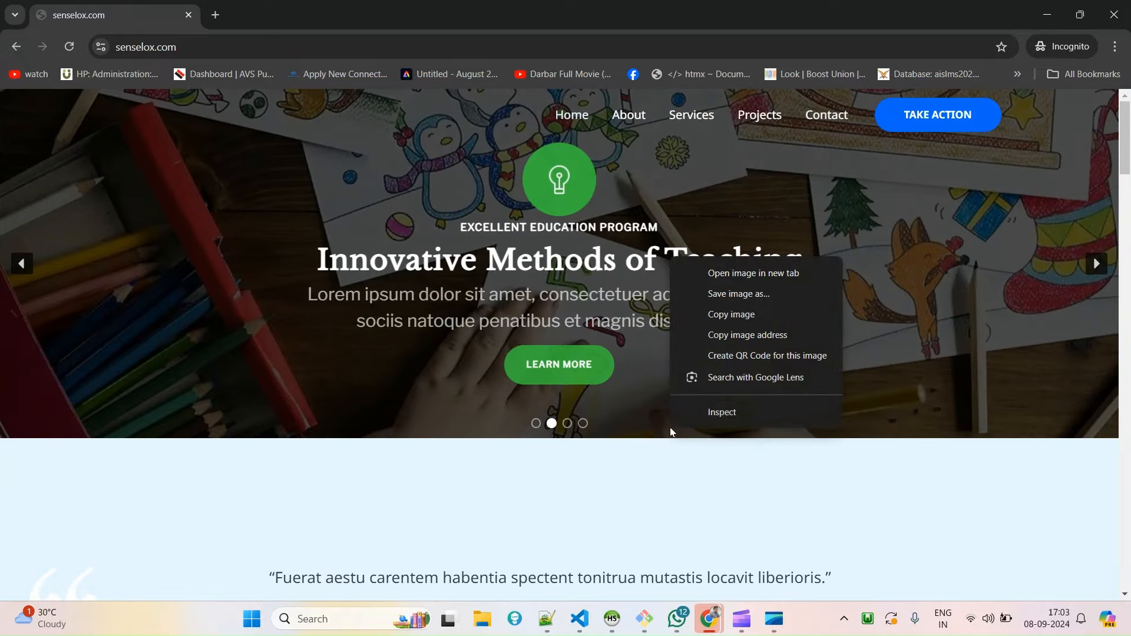
left_click(739, 415)
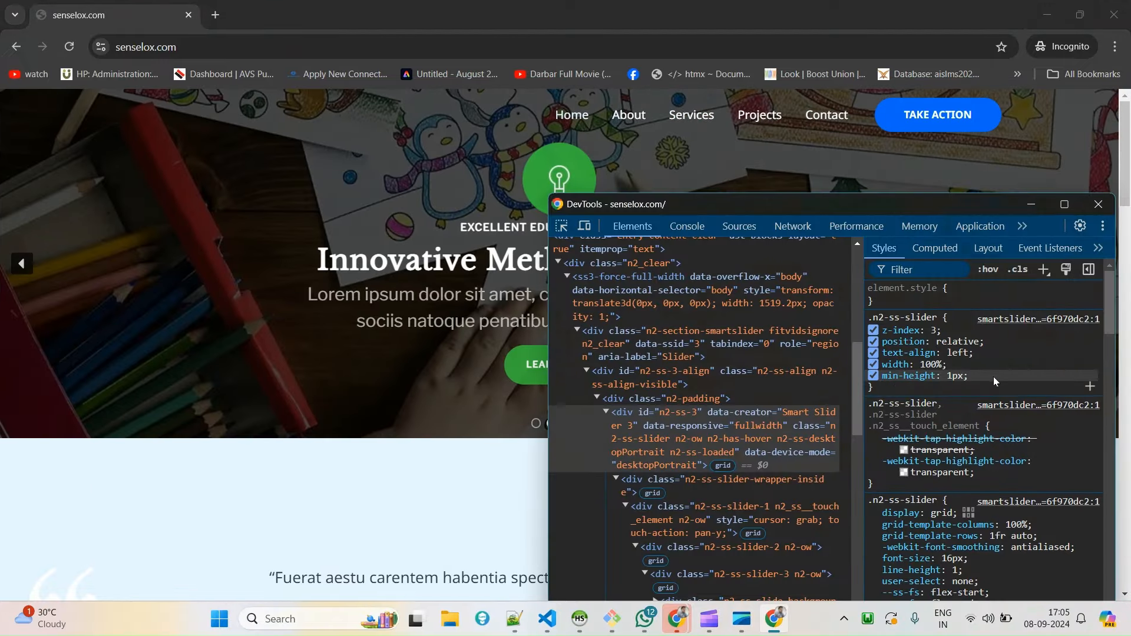
left_click(949, 376)
type("600px")
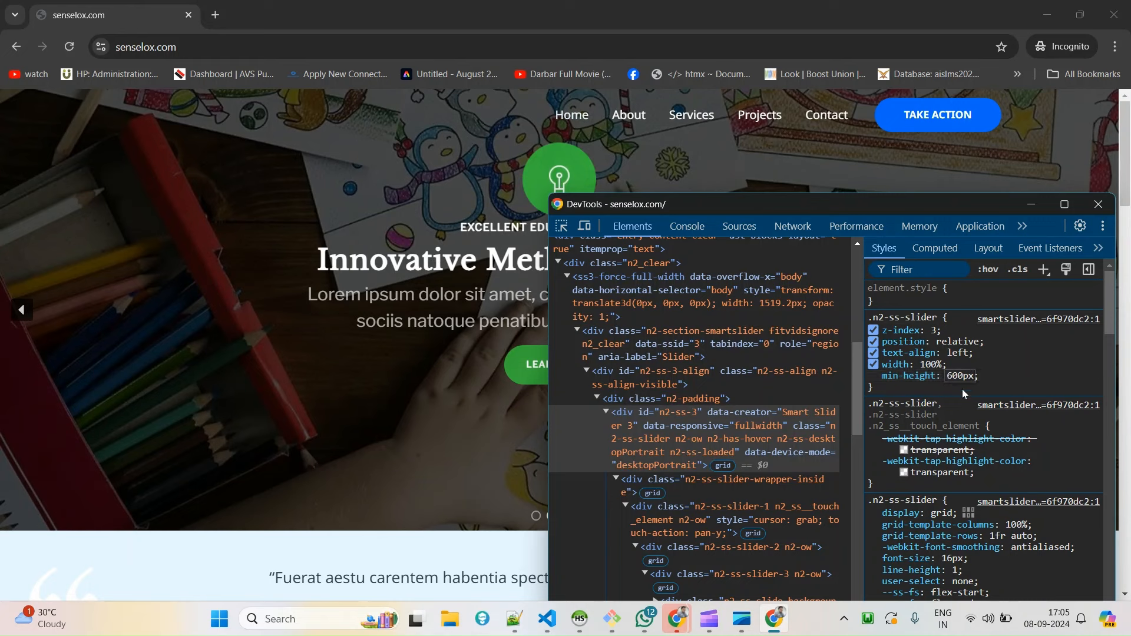
mouse_move(847, 207)
left_mouse_down()
mouse_move(1126, 235)
mouse_move(548, 180)
mouse_move(207, 194)
mouse_move(565, 150)
mouse_move(739, 155)
mouse_move(843, 193)
left_mouse_up()
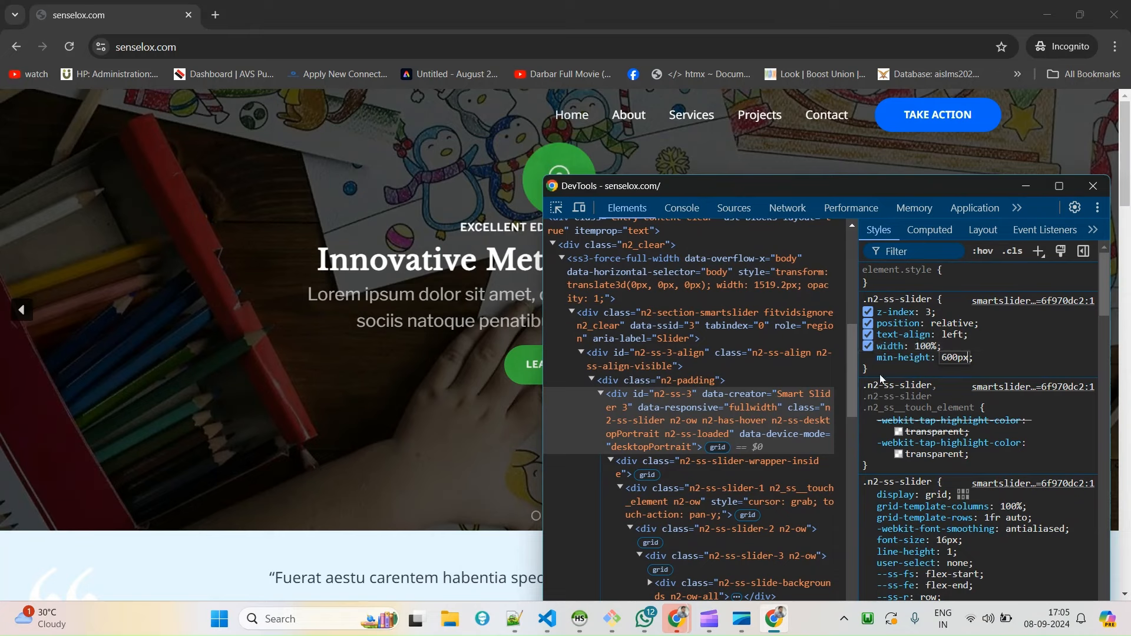
- Copy the edited .n2-ss-slider rule from the developer tools and advance the slider on the page to check its slides
left_click_drag(871, 358, 863, 298)
key("ctrl+c")
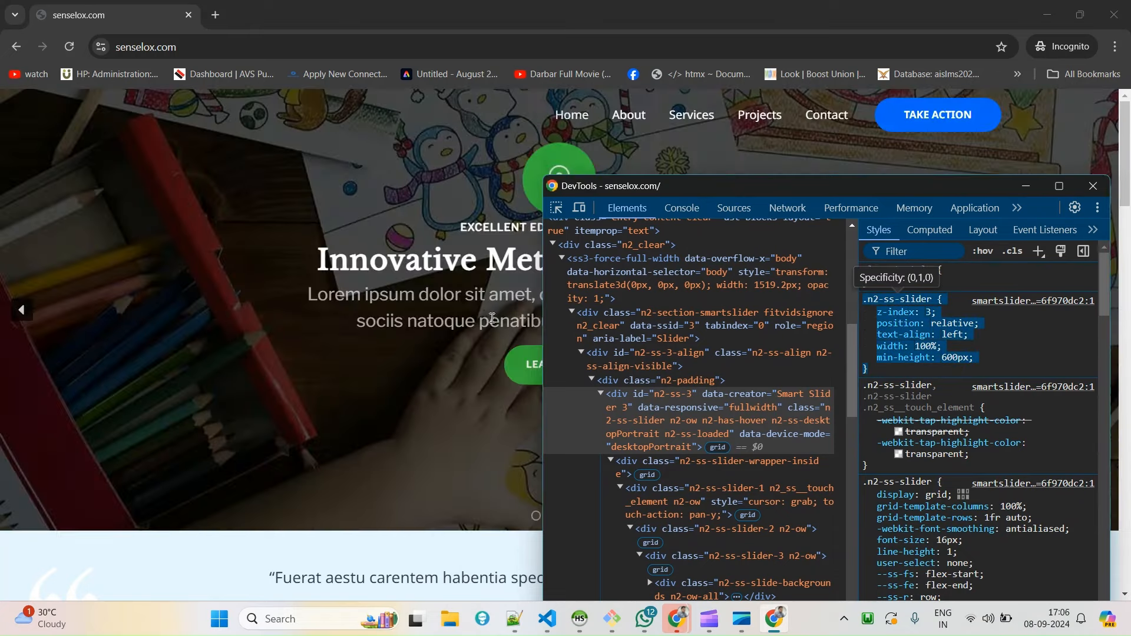
left_click(485, 313)
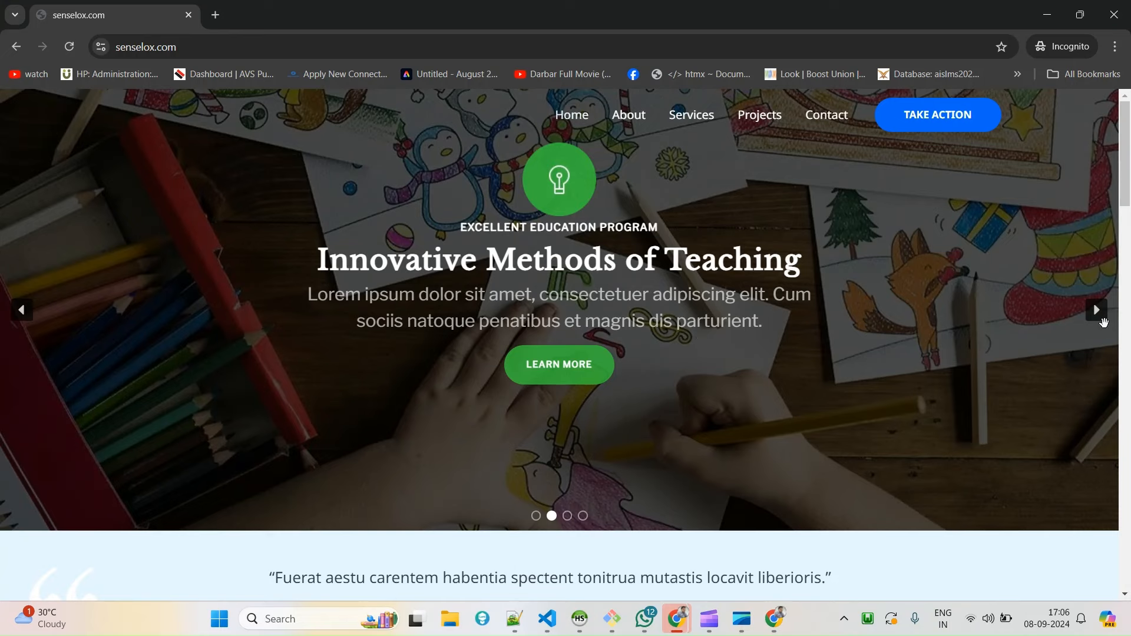
left_click(1097, 321)
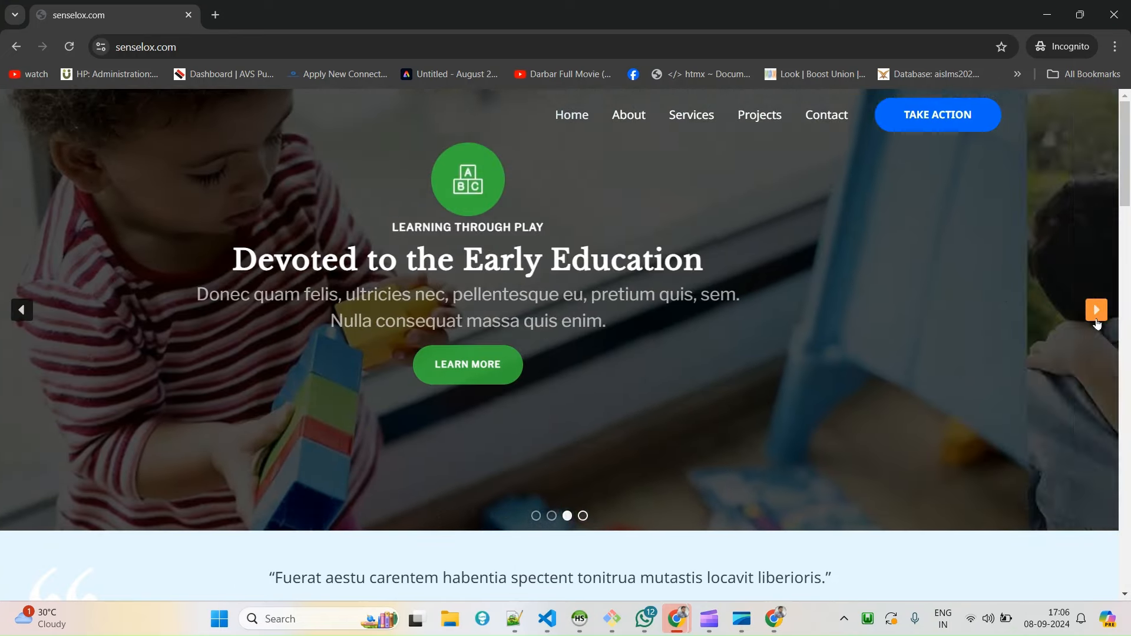
- Switch to the Customizer window, close its developer tools and paste the copied .n2-ss-slider rule at the end of the Additional CSS
key("alt+Tab")
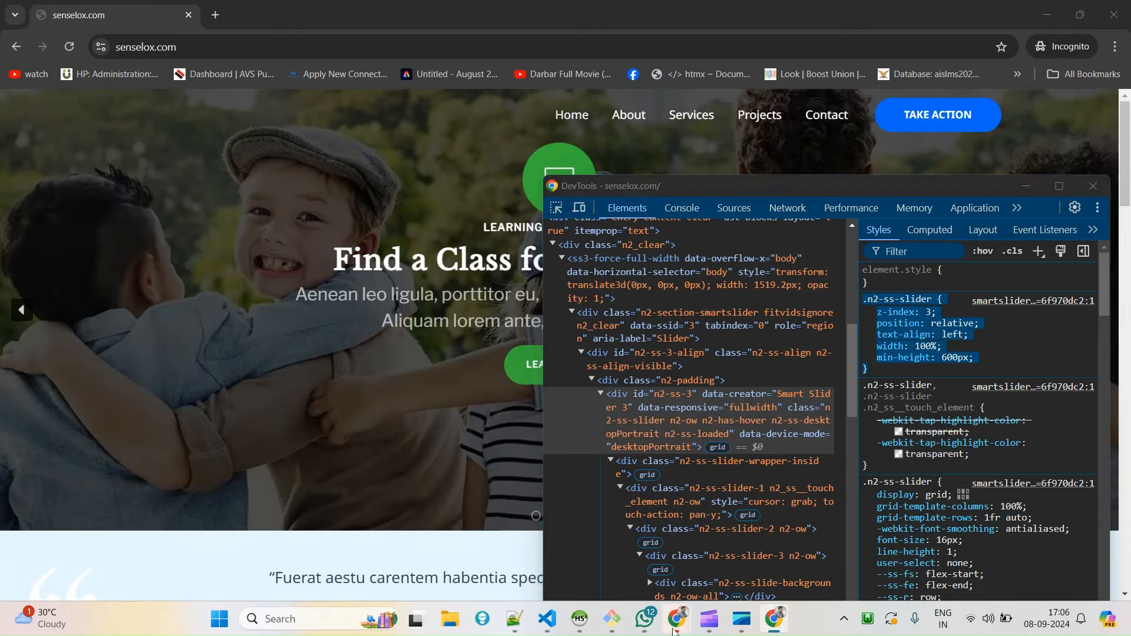
left_click(675, 619)
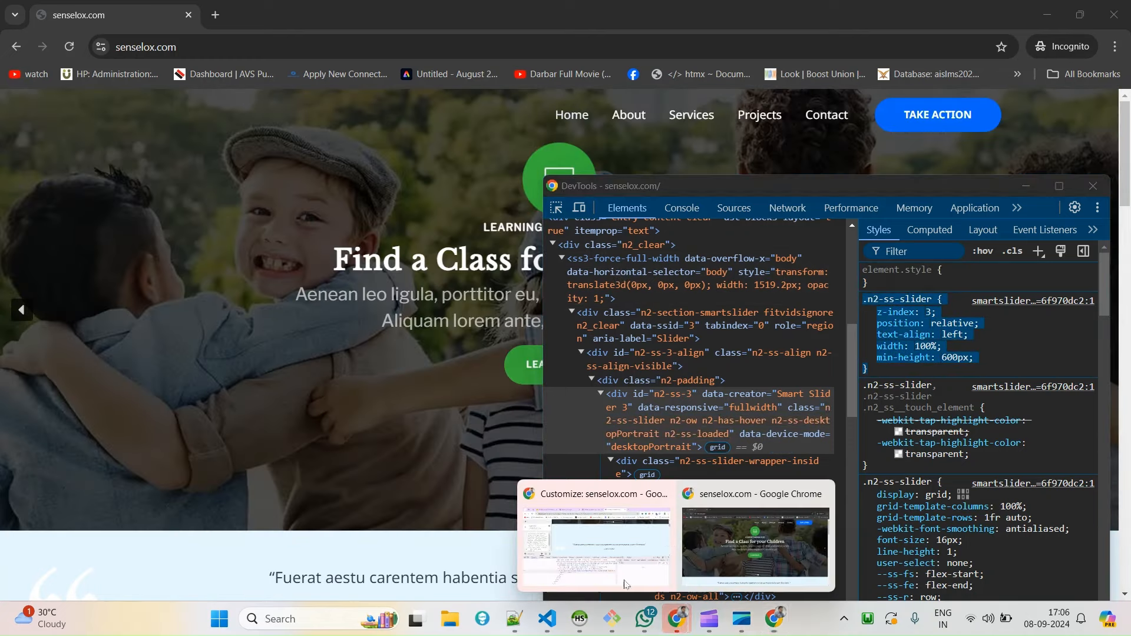
left_click(626, 585)
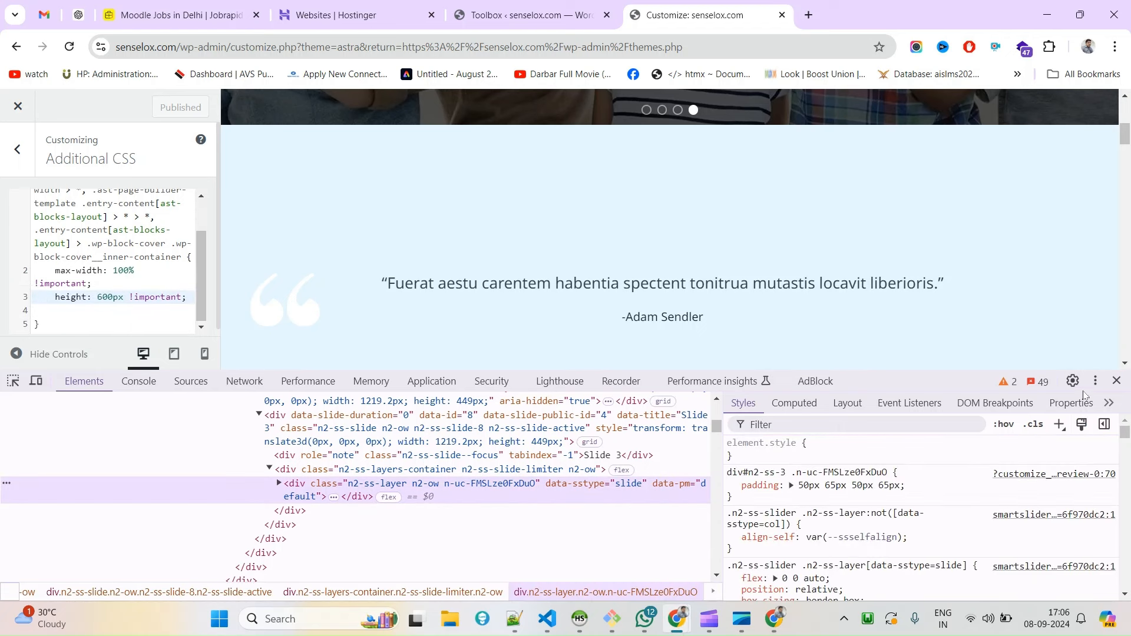
left_click(1116, 381)
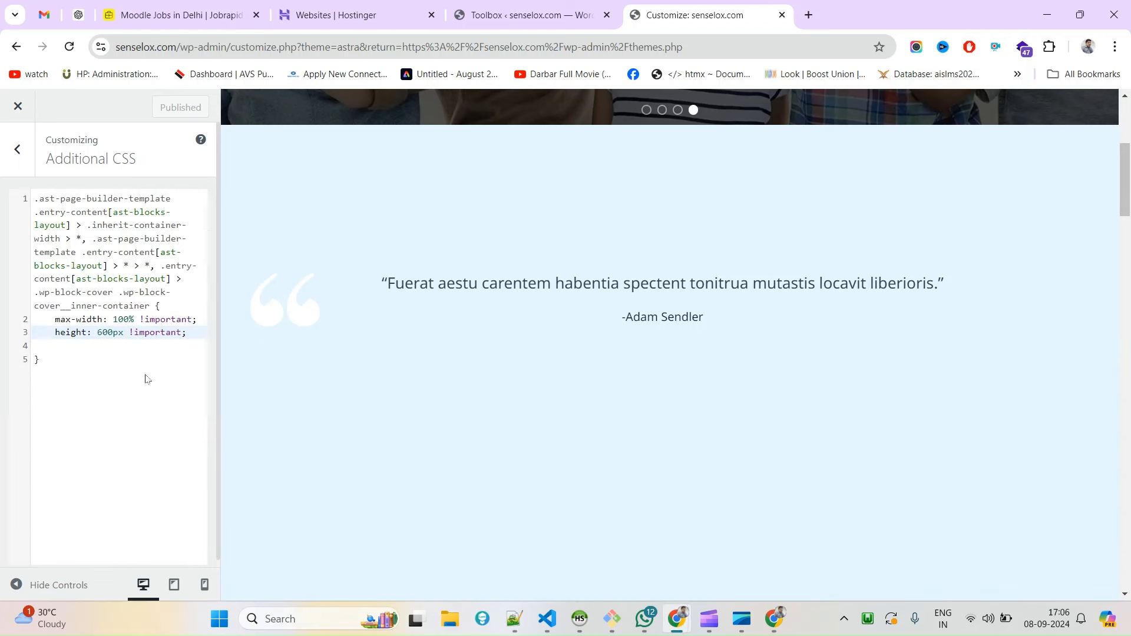
left_click(72, 357)
key("Return")
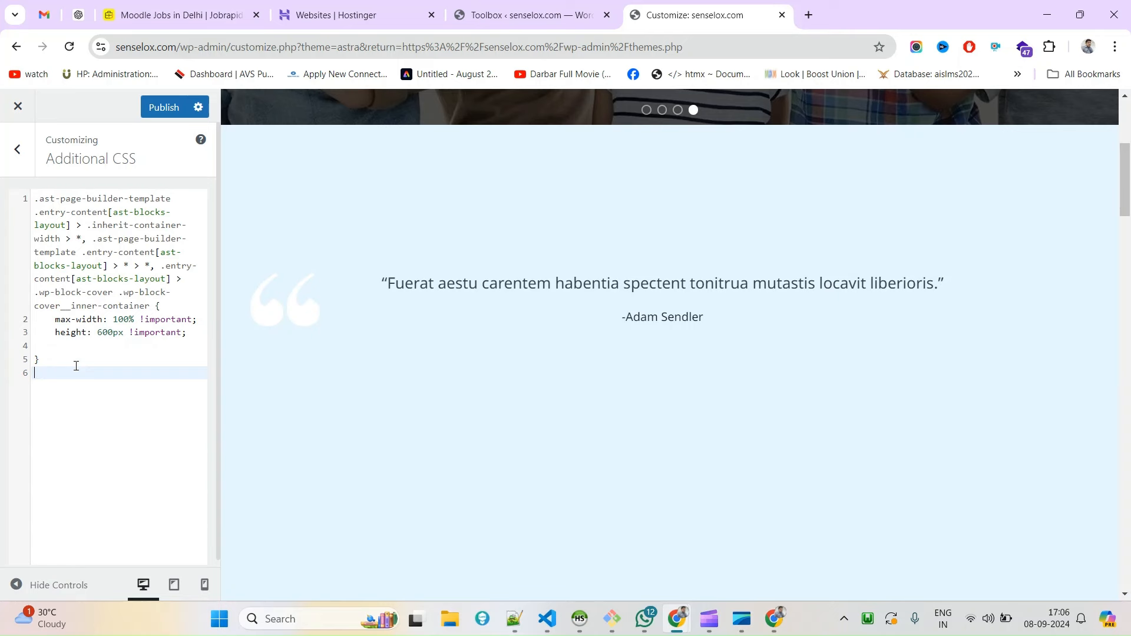
key("ctrl+v")
scroll(619, 271, "up", 5)
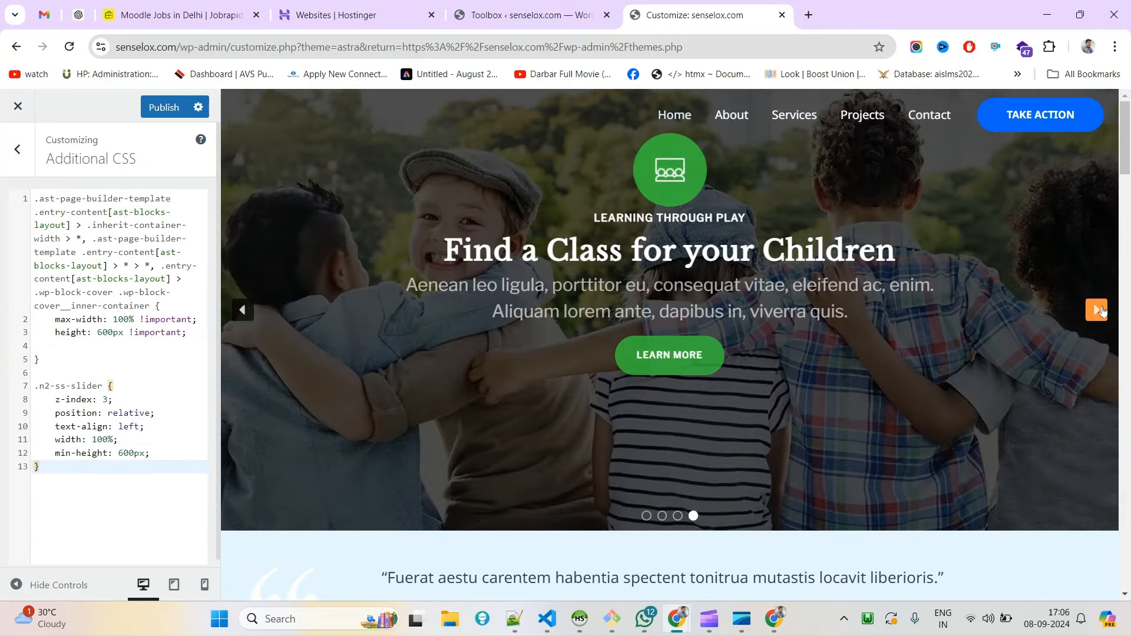
left_click(1097, 309)
- Delete the z-index, position, text-align and width declarations from the .n2-ss-slider rule in the Additional CSS
left_click_drag(55, 398, 159, 440)
key("BackSpace")
key("Delete")
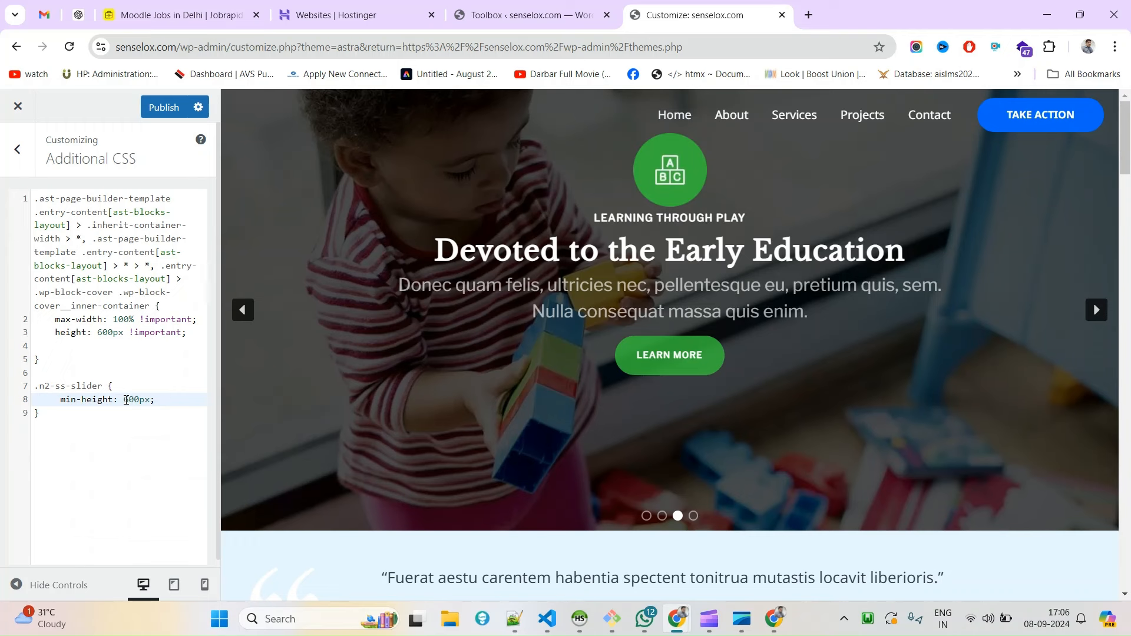
left_click_drag(130, 400, 135, 402)
type("5")
key("ctrl+z")
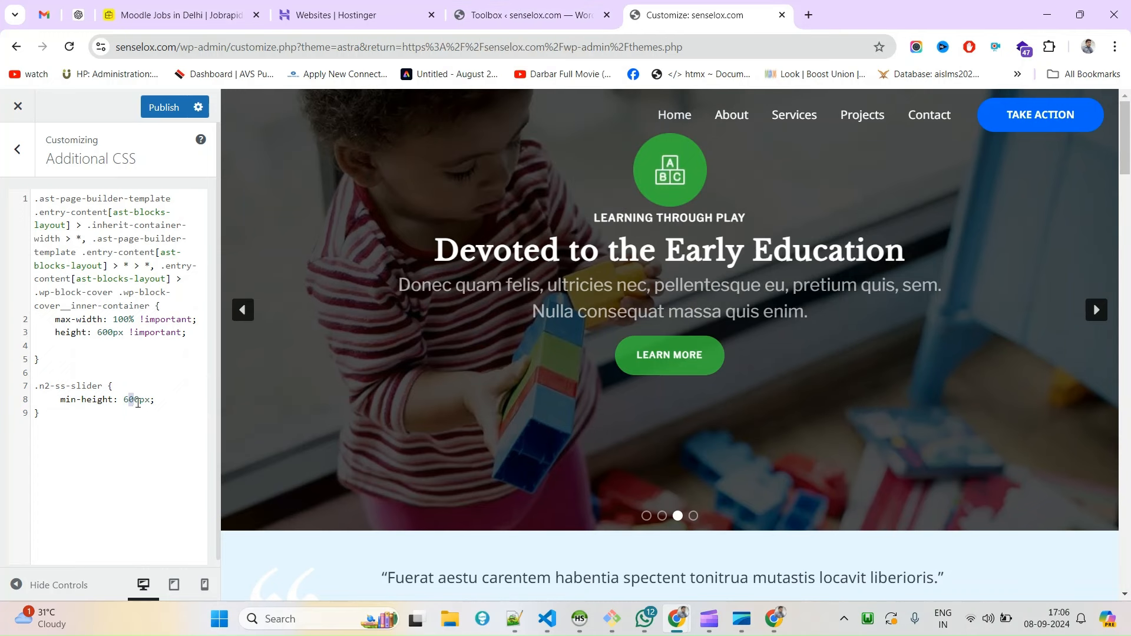
- Publish the Additional CSS with the .n2-ss-slider min-height of 600px
left_click_drag(155, 400, 126, 398)
left_click(173, 115)
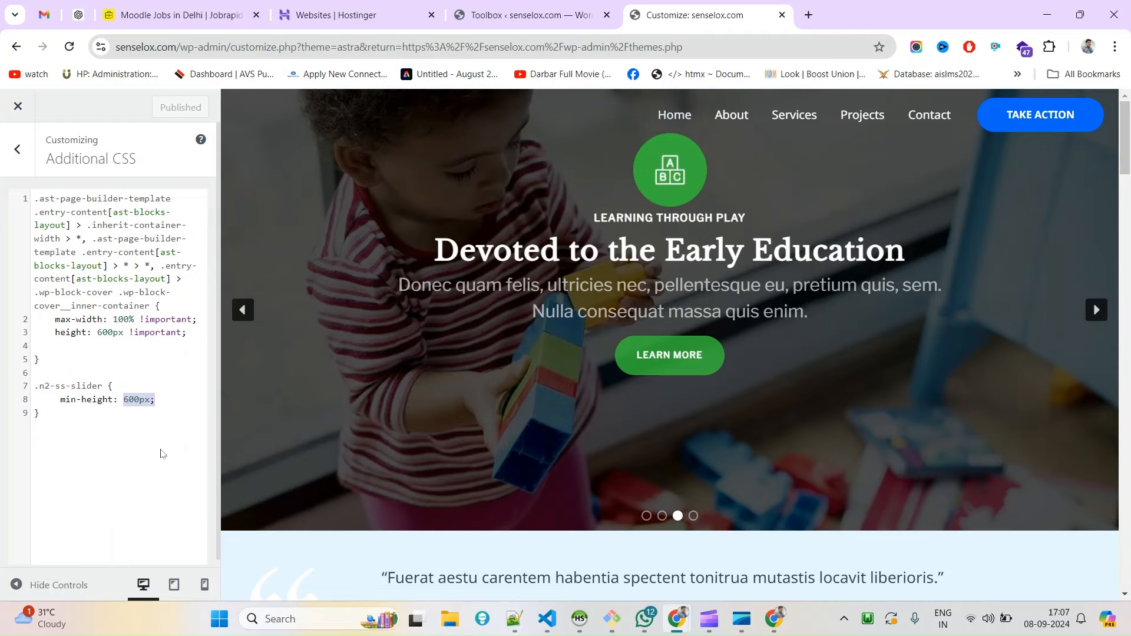
- Close the separate developer tools window and reload senselox.com in the incognito window to check the slider's height across its slides
key("alt+Tab")
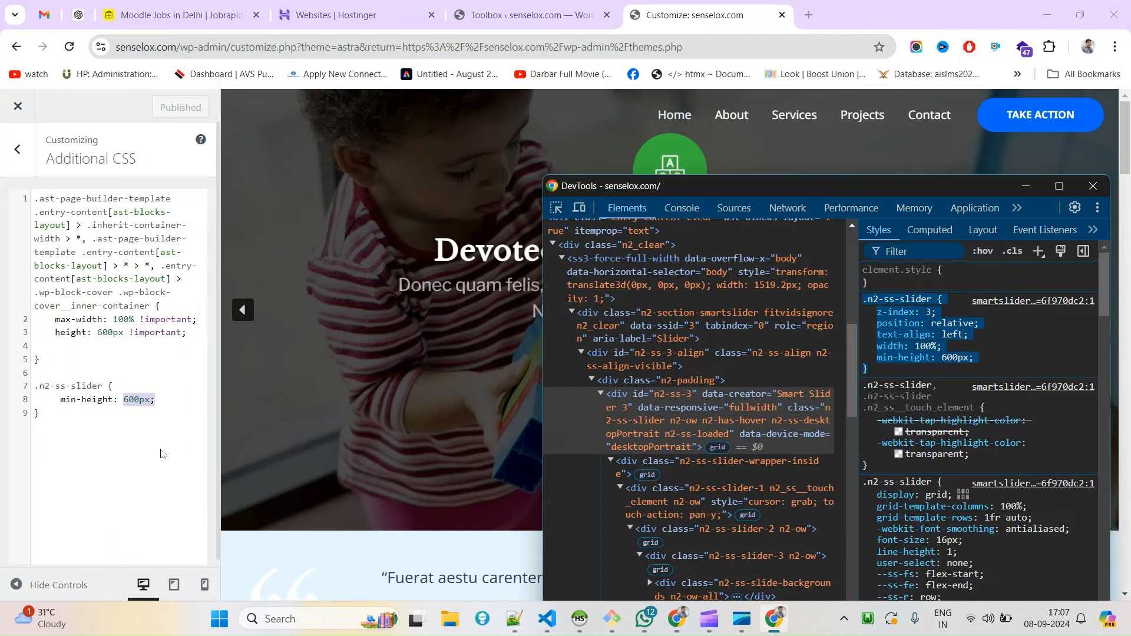
left_click(1092, 187)
left_click(71, 48)
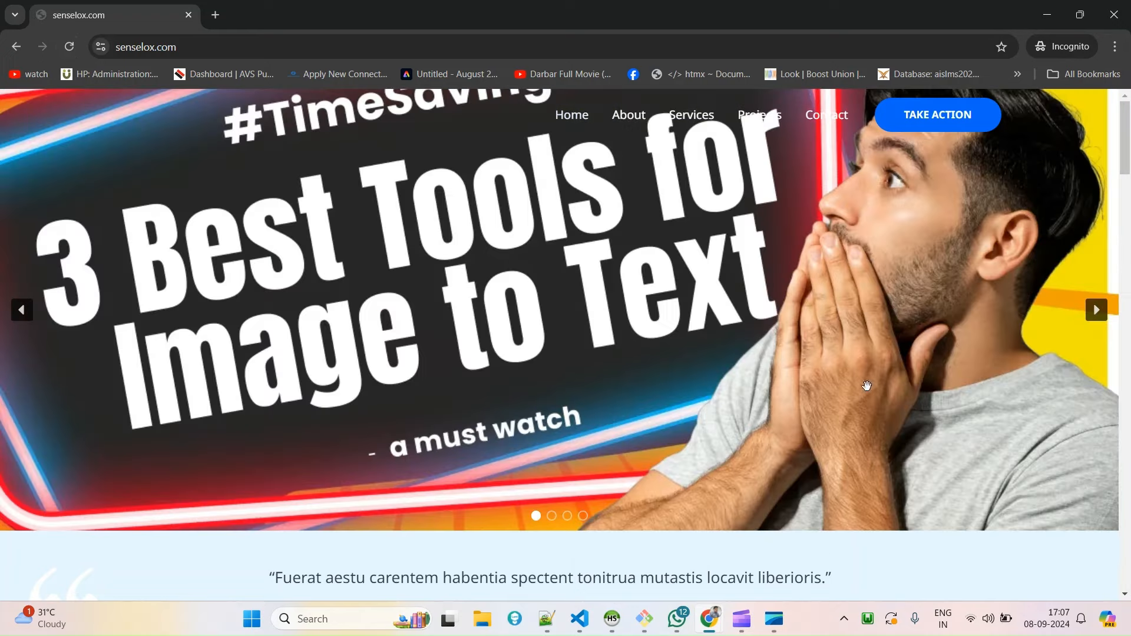
scroll(804, 488, "down", 2)
scroll(804, 488, "up", 2)
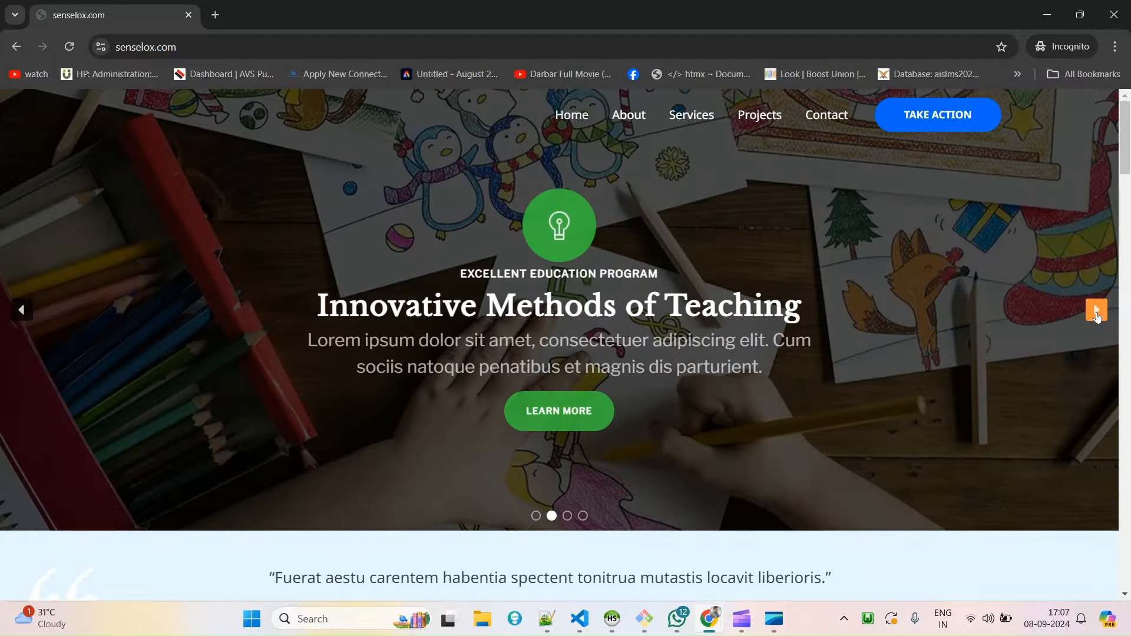
left_click(1096, 310)
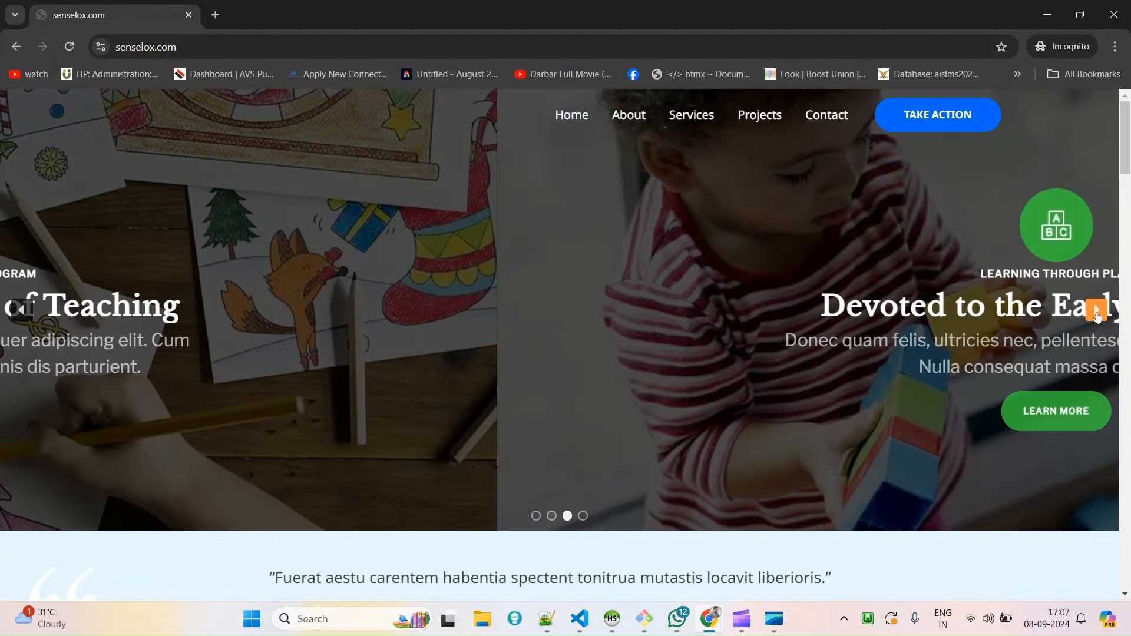
- Return to the Customizer window and highlight the max-width: 100% !important declaration in the Additional CSS
mouse_move(718, 626)
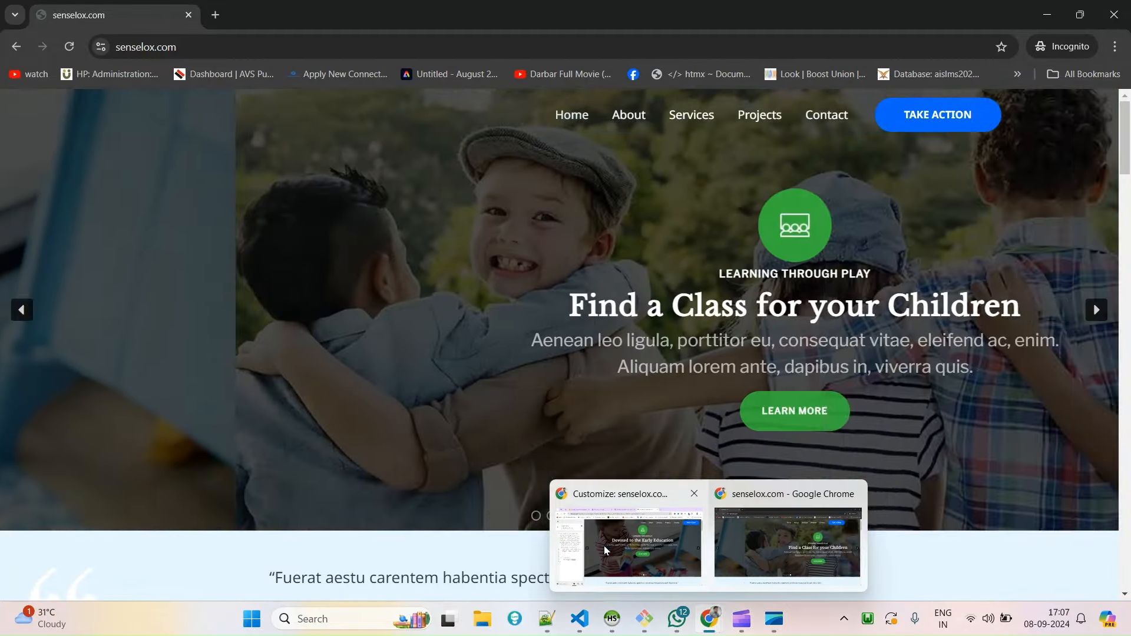
left_click(627, 541)
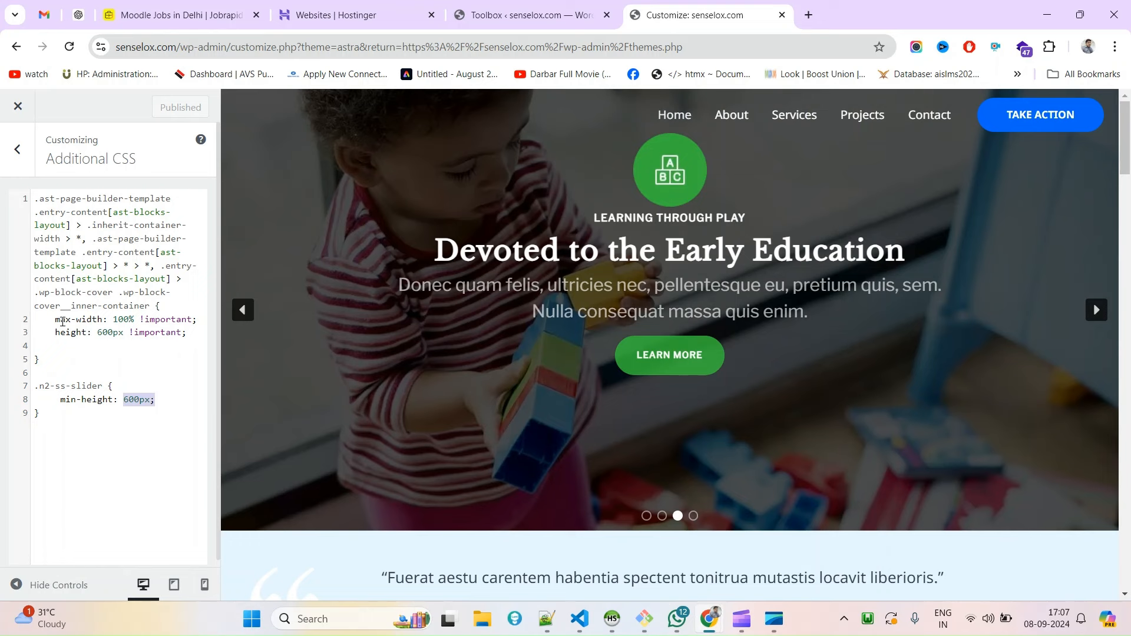
left_click_drag(55, 321, 195, 324)
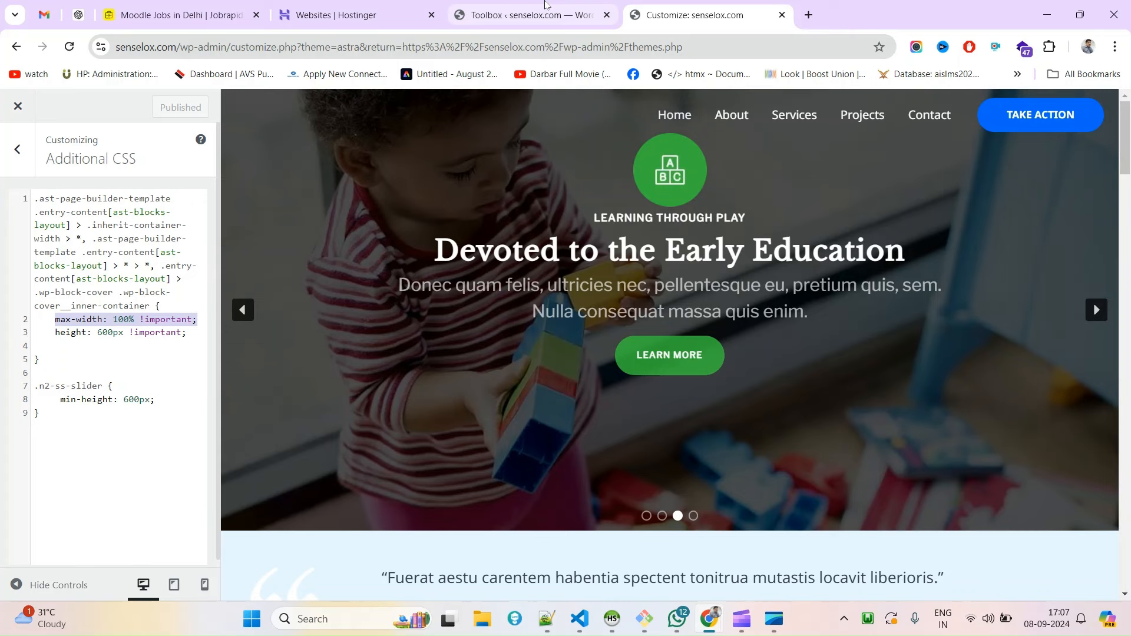
- Open Smart Slider from the WordPress dashboard in a new tab and view the Size settings of the 8th Sep 2024 slider
left_click(456, 7)
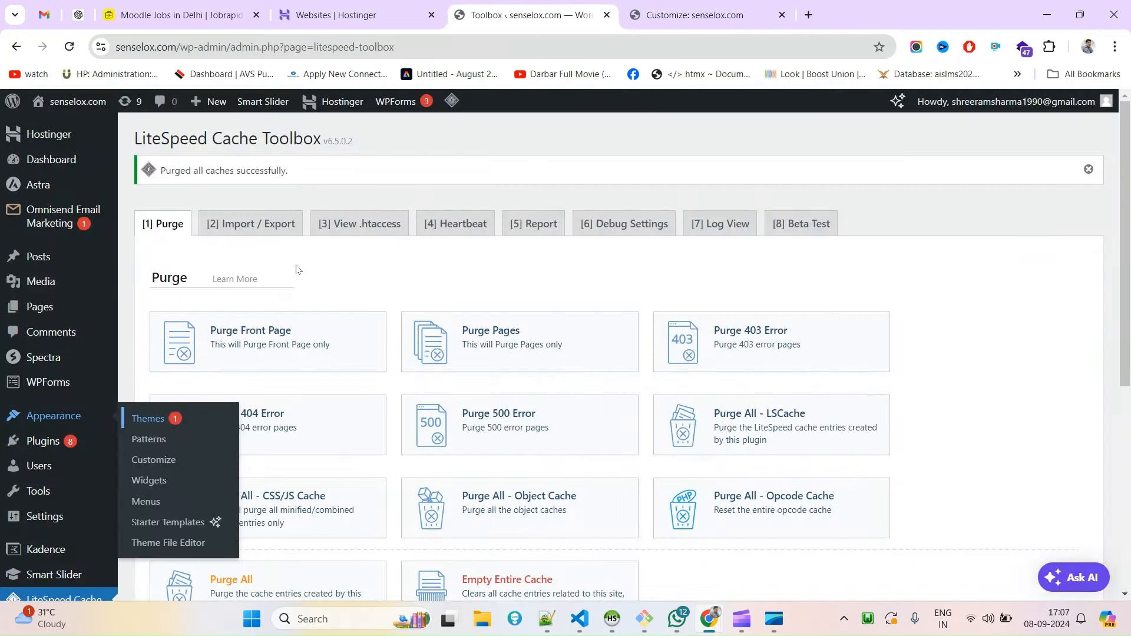
scroll(52, 552, "down", 1)
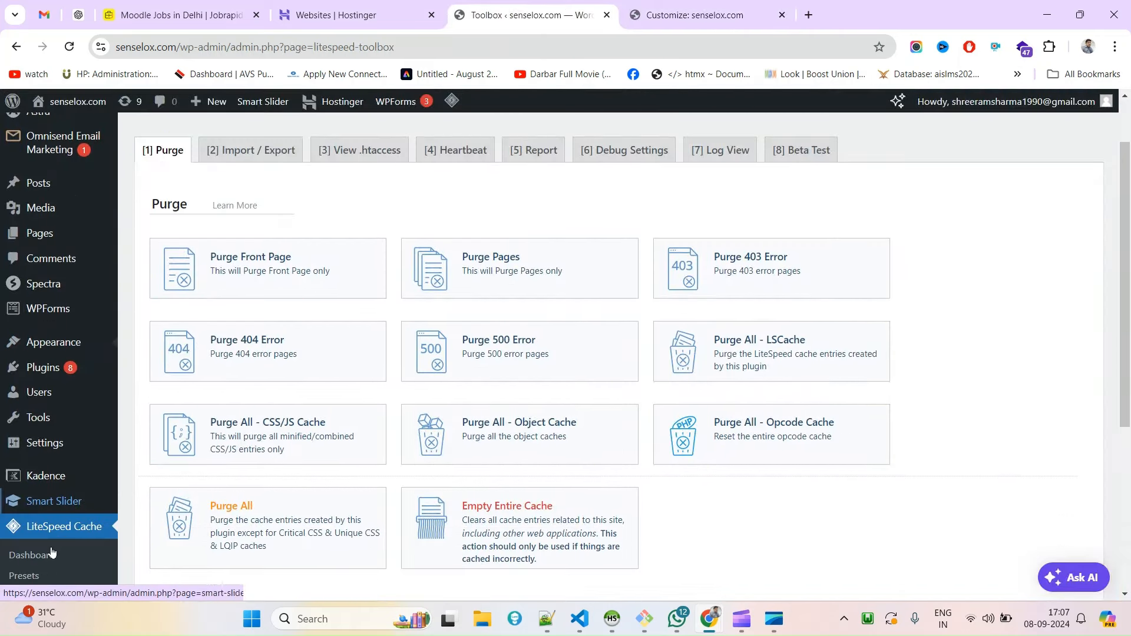
middle_click(54, 505)
left_click_drag(884, 2, 500, 2)
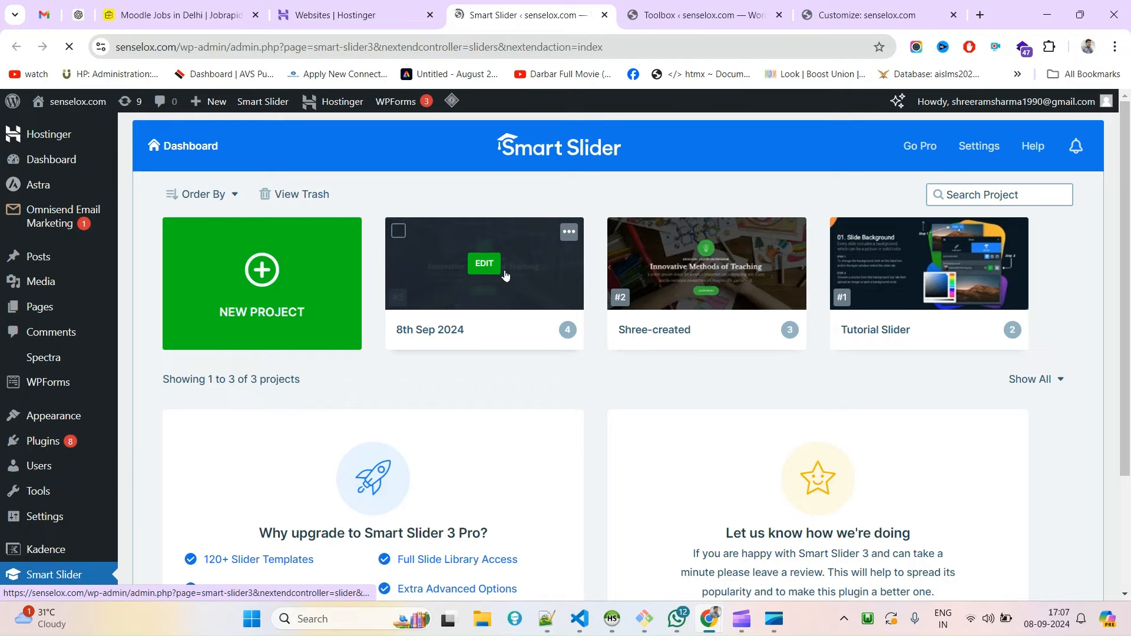
left_click(505, 274)
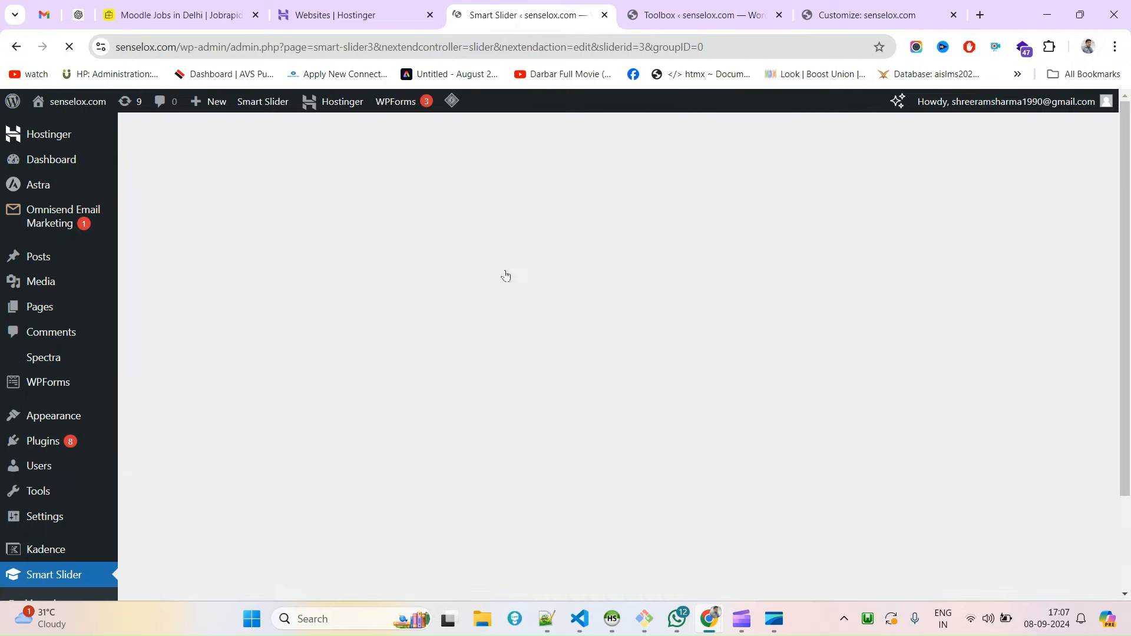
scroll(293, 442, "down", 3)
left_click(247, 345)
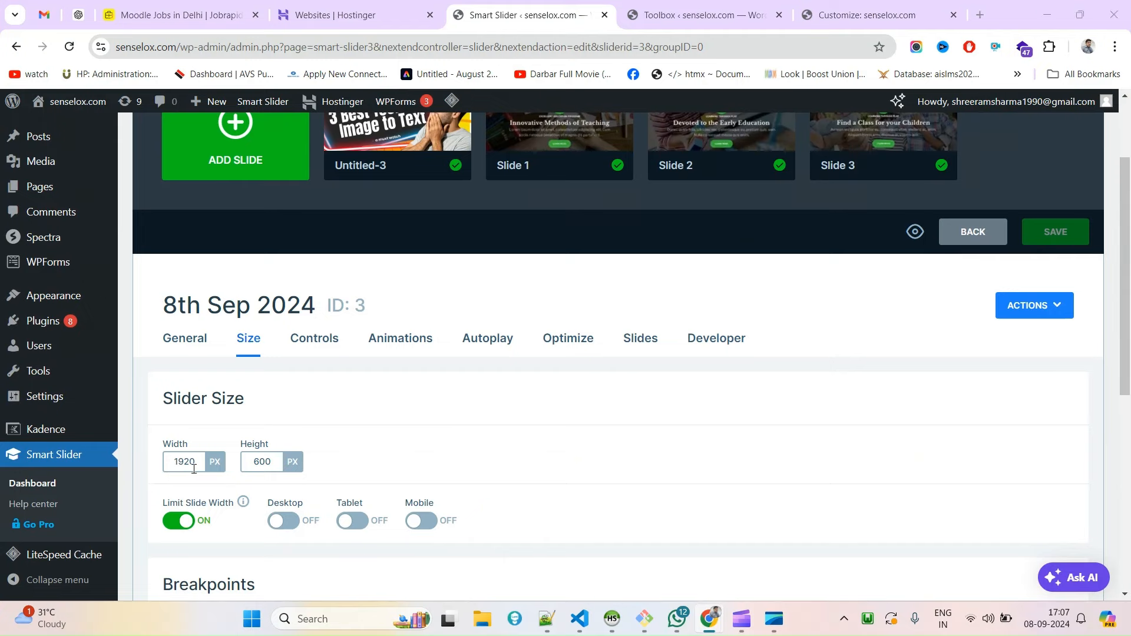
- Remove the height: 600px !important line and the blank line below it from the first Additional CSS rule, and publish the change
key("alt+Tab")
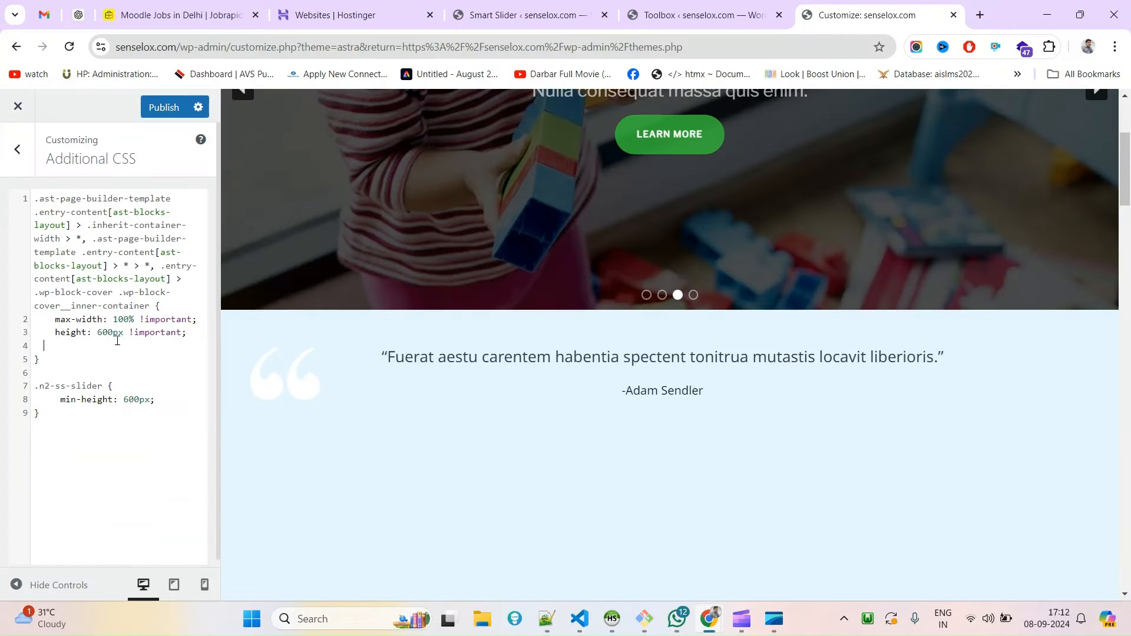
scroll(569, 454, "down", 2)
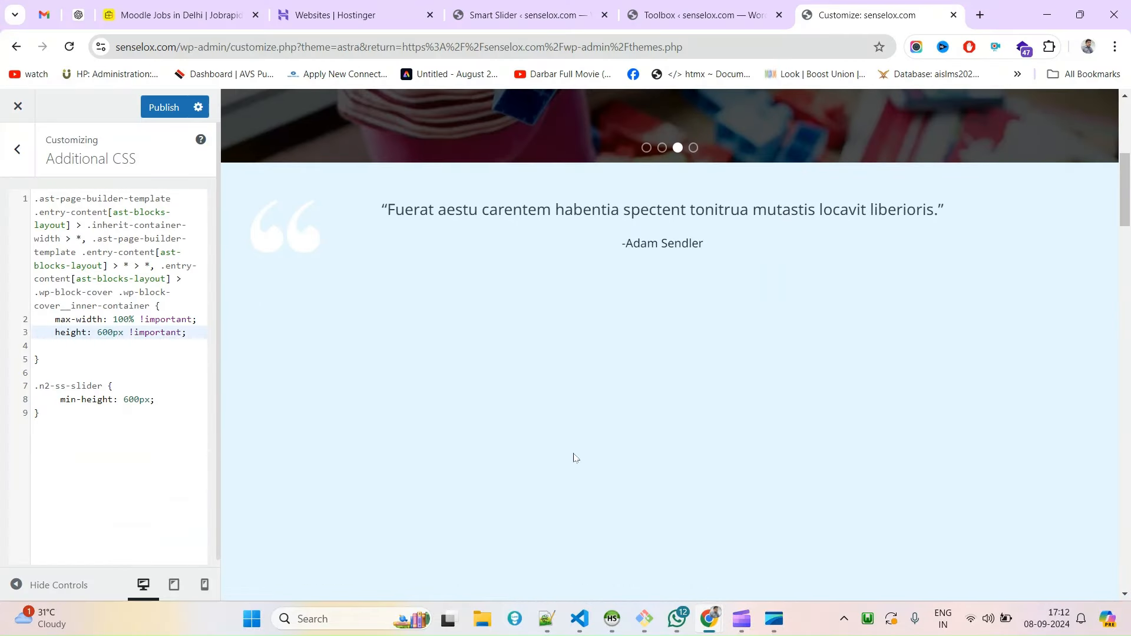
scroll(569, 471, "down", 2)
scroll(569, 472, "up", 2)
triple_click(105, 333)
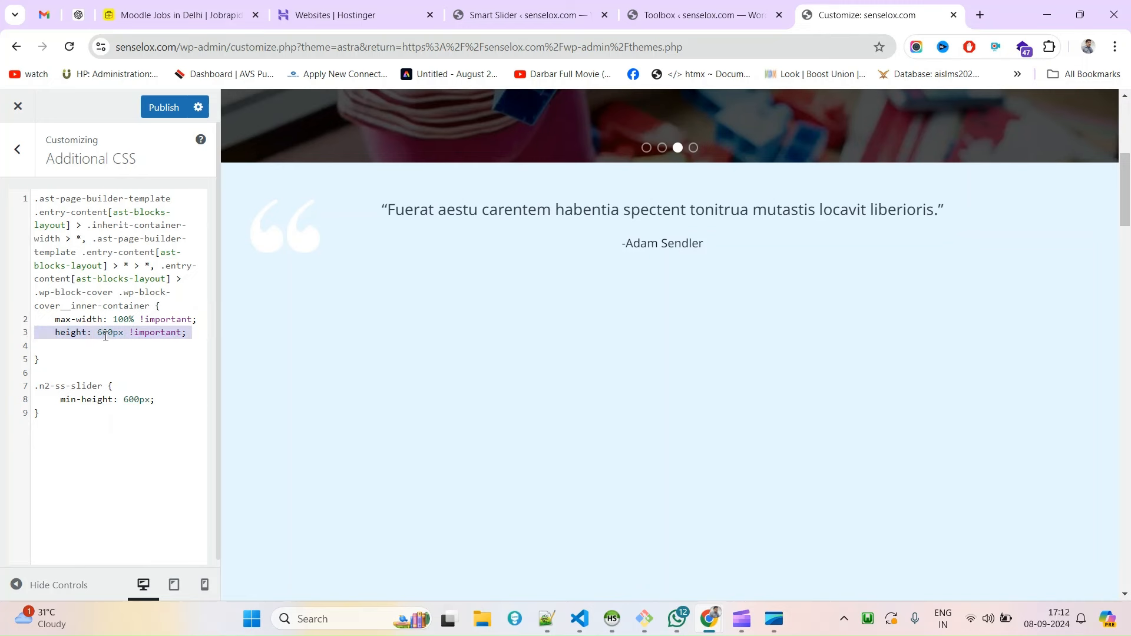
key("BackSpace")
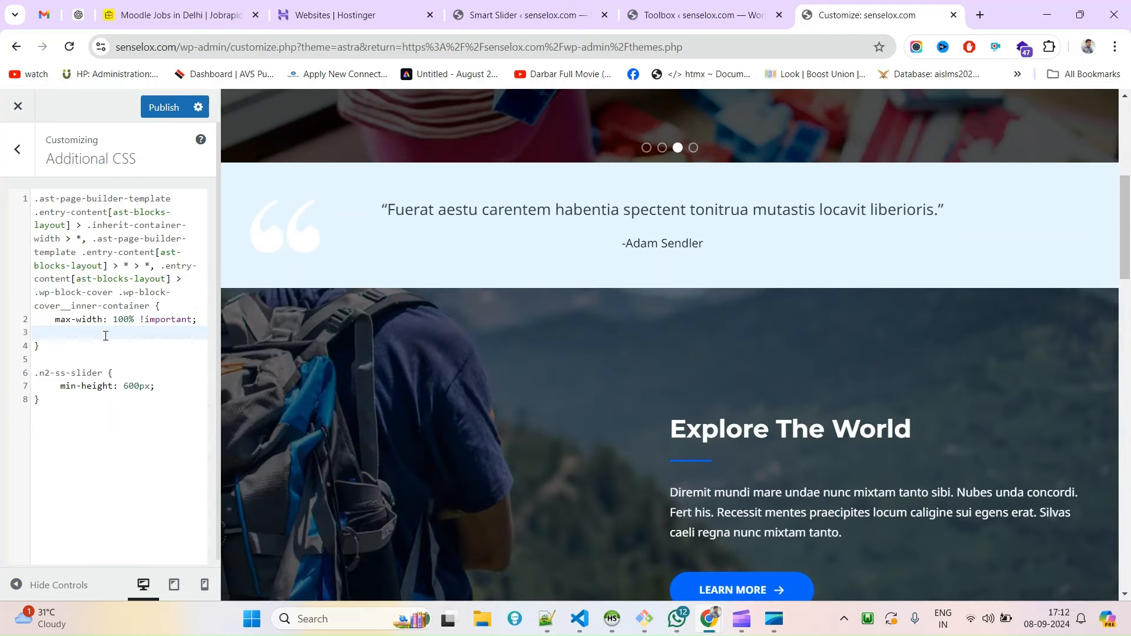
key("BackSpace")
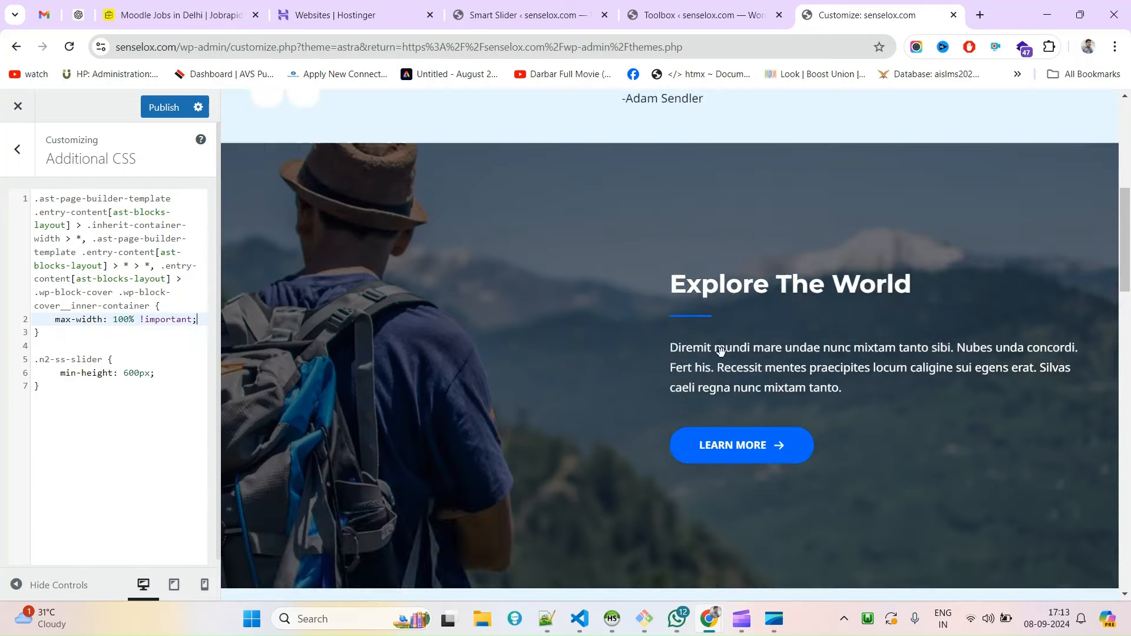
scroll(724, 330, "up", 10)
left_click(165, 111)
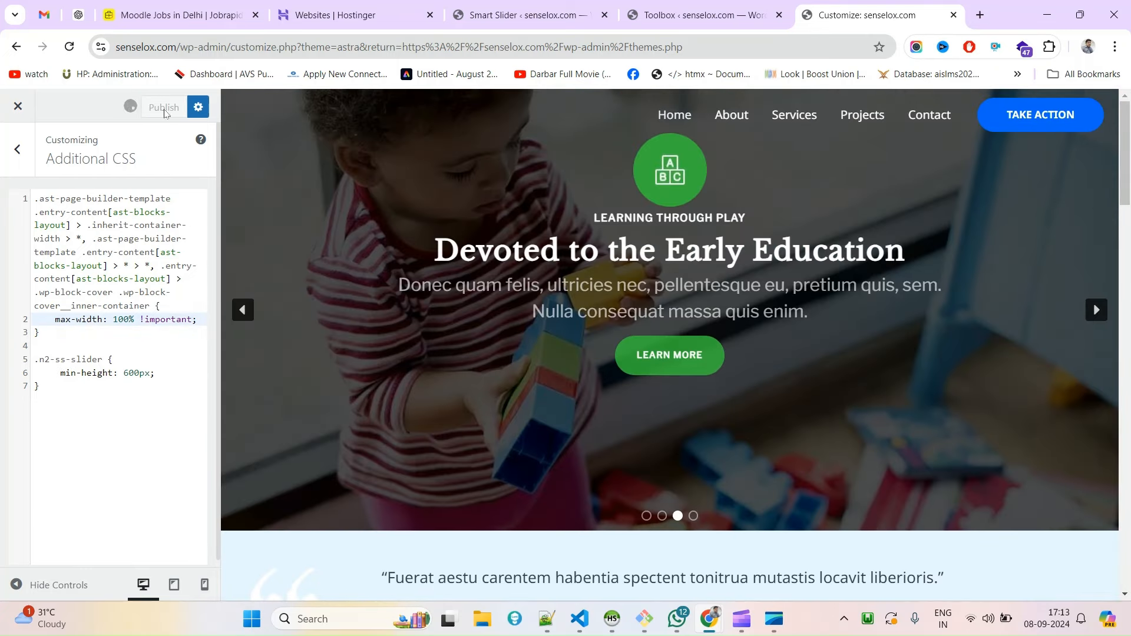
- Switch to the incognito window and check the slider and the spacing around the quote section on senselox.com
key("alt+Tab")
scroll(537, 381, "down", 3)
left_click_drag(245, 351, 844, 400)
scroll(1018, 381, "up", 3)
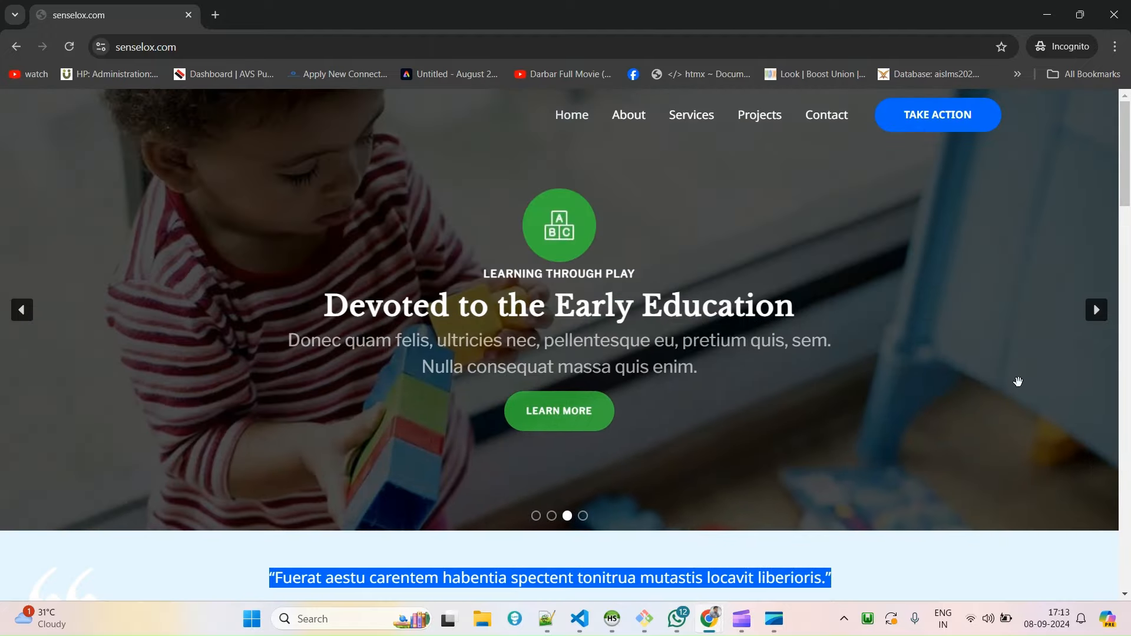